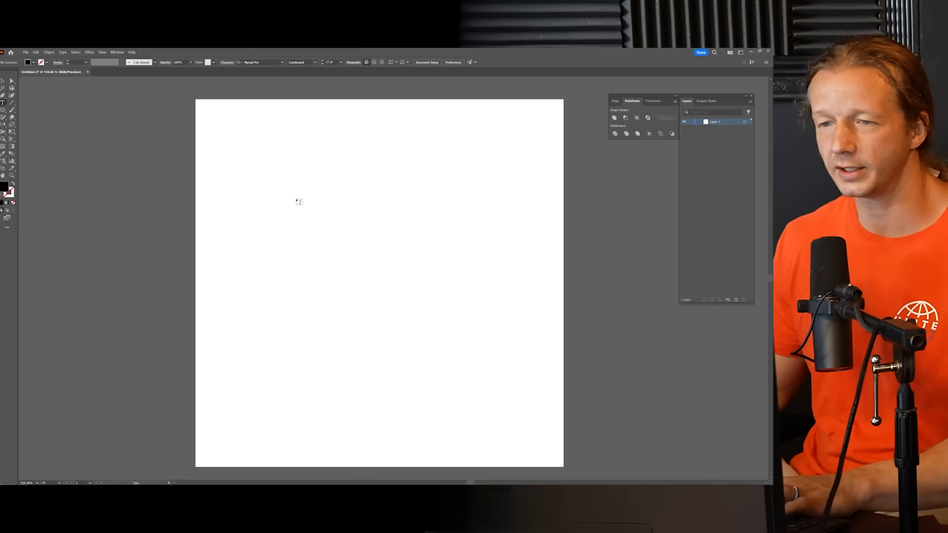
Step: Add a text object to the artboard reading "sidebling", "SIDEBLING" and "SideBling" on separate lines
{"action": "left_click", "coordinate": [309, 194]}
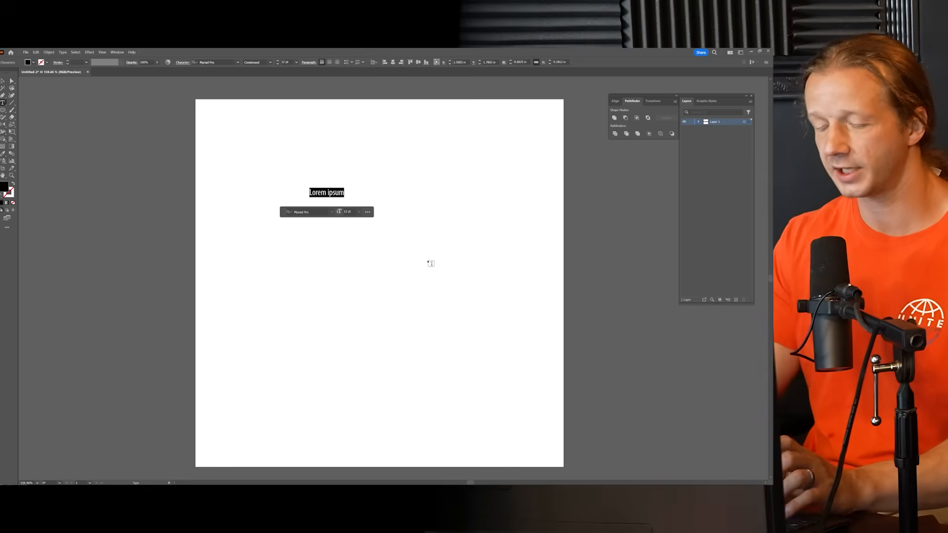
{"action": "type", "text": "sidebli"}
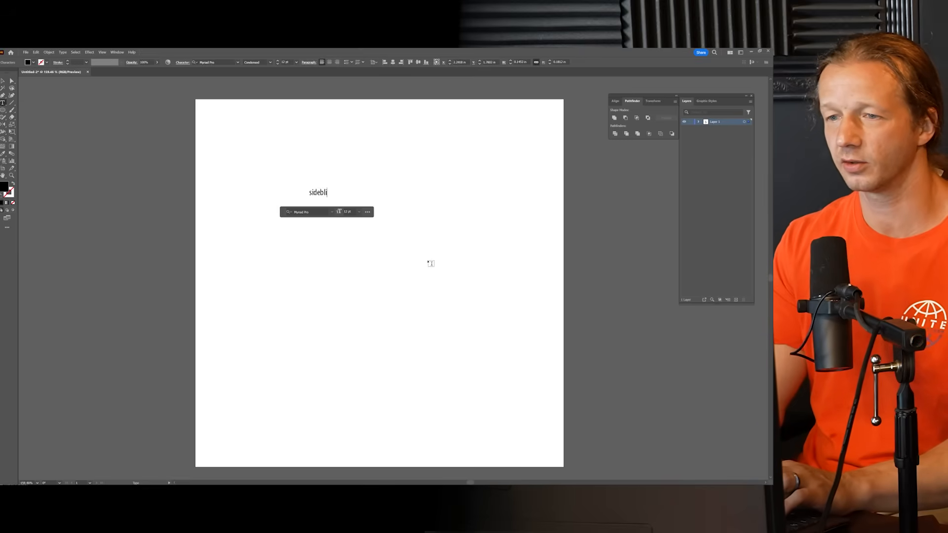
{"action": "type", "text": "ng"}
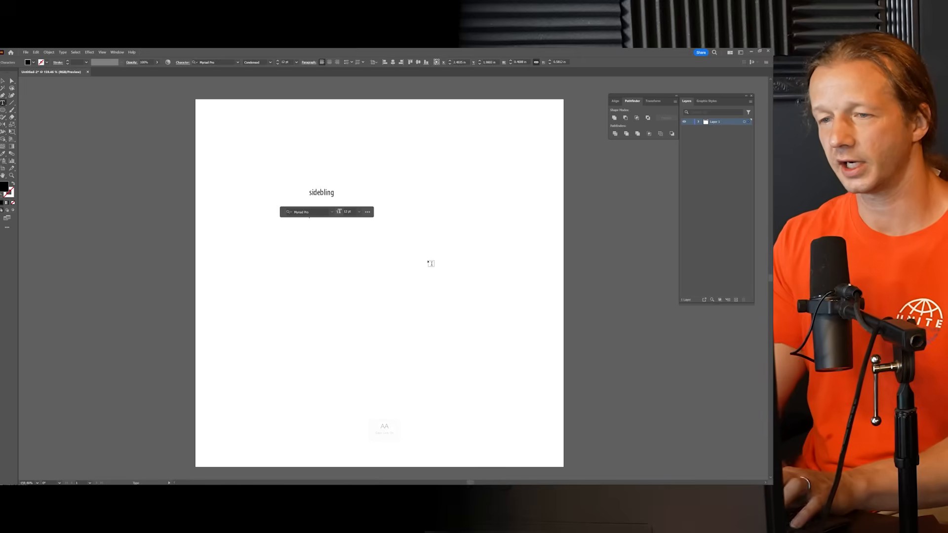
{"action": "key", "text": "Caps_Lock"}
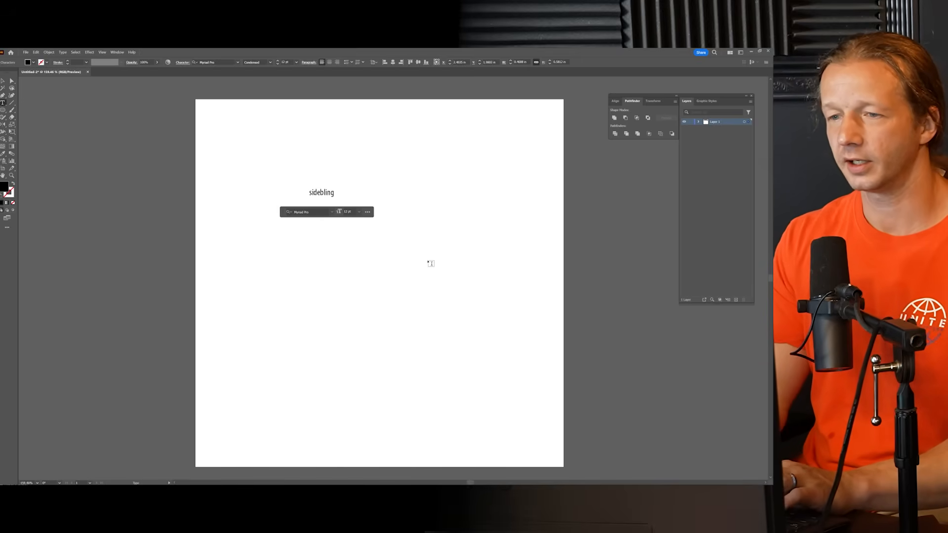
{"action": "key", "text": "Return"}
{"action": "key", "text": "Caps_Lock"}
{"action": "type", "text": "SideBling"}
{"action": "key", "text": "Escape"}
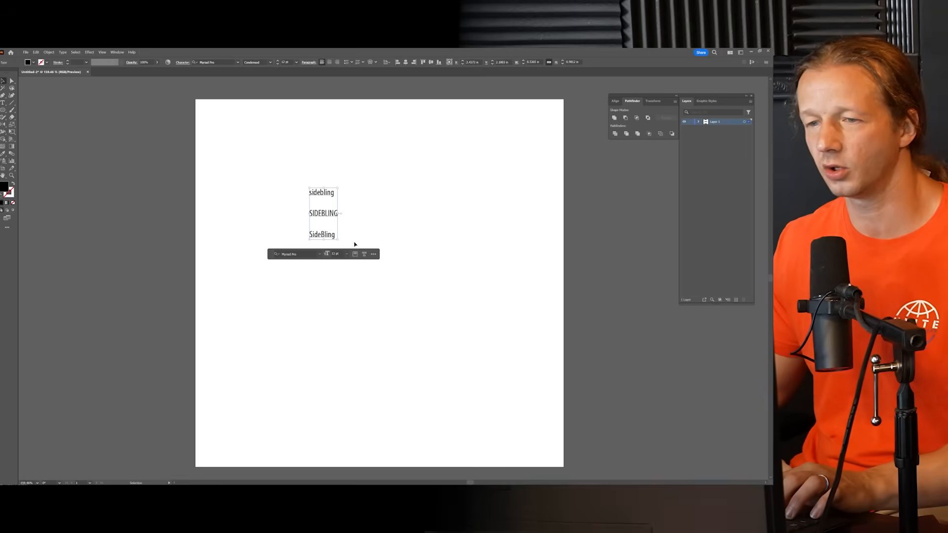
Step: Enlarge the three-line text and centre it on the artboard, and glance at the available fonts
{"action": "left_click_drag", "start_coordinate": [340, 243], "coordinate": [508, 403]}
{"action": "mouse_move", "coordinate": [374, 285]}
{"action": "left_mouse_down"}
{"action": "mouse_move", "coordinate": [382, 260]}
{"action": "mouse_move", "coordinate": [392, 270]}
{"action": "mouse_move", "coordinate": [378, 271]}
{"action": "left_mouse_up"}
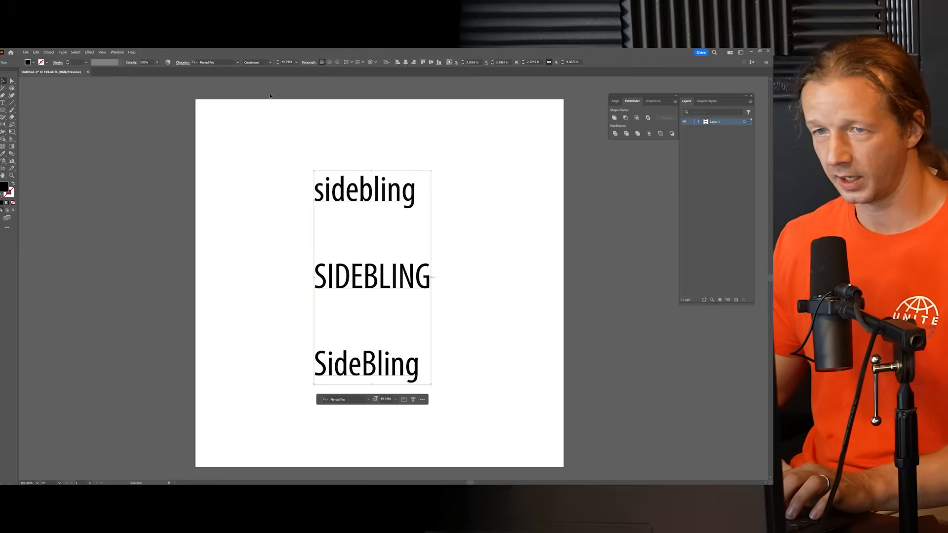
{"action": "left_click", "coordinate": [238, 63]}
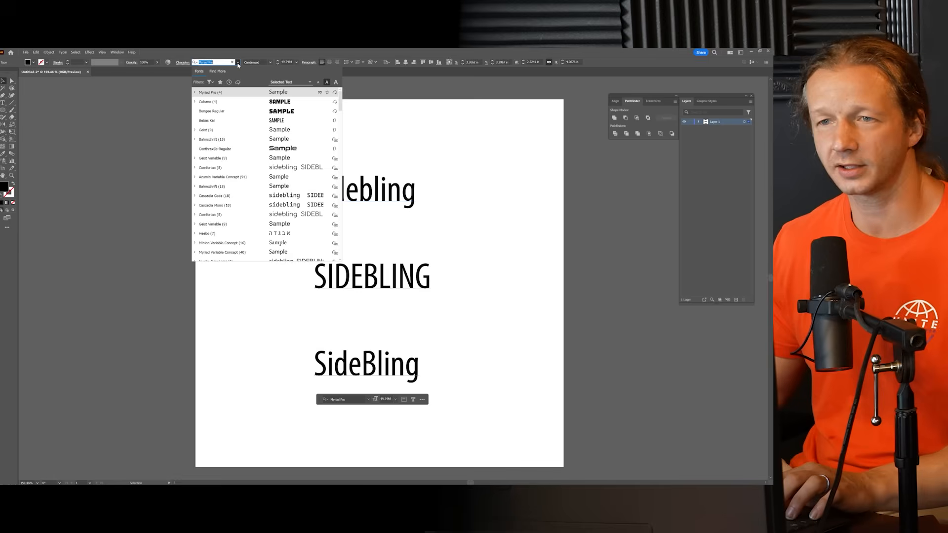
{"action": "left_click", "coordinate": [383, 115]}
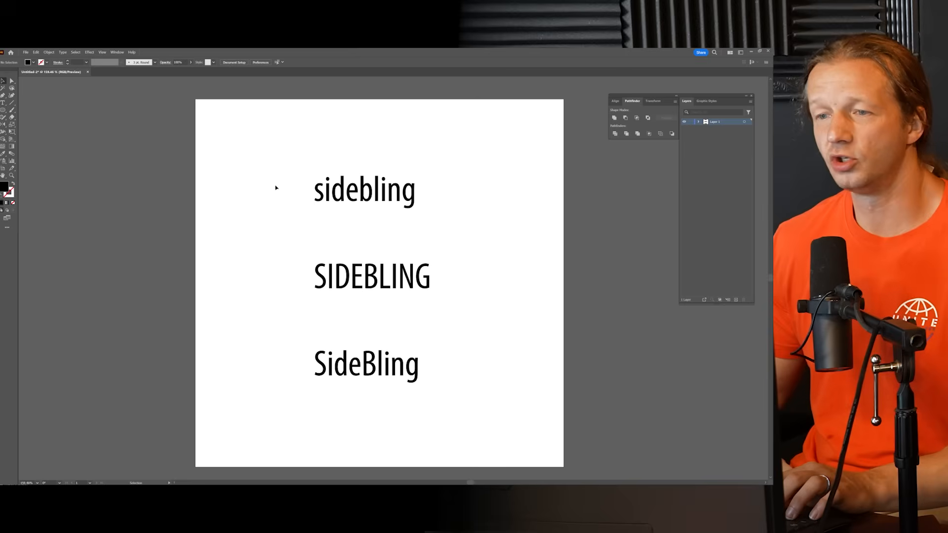
{"action": "left_click", "coordinate": [357, 189]}
Step: Switch to a new Google Chrome window, open dafont.com and maximize the window
{"action": "mouse_move", "coordinate": [344, 483]}
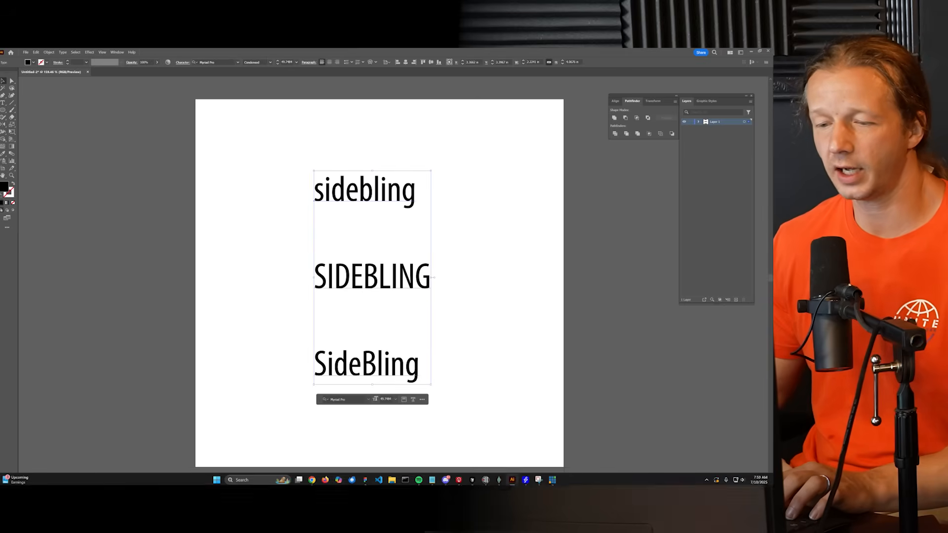
{"action": "right_click", "coordinate": [311, 481]}
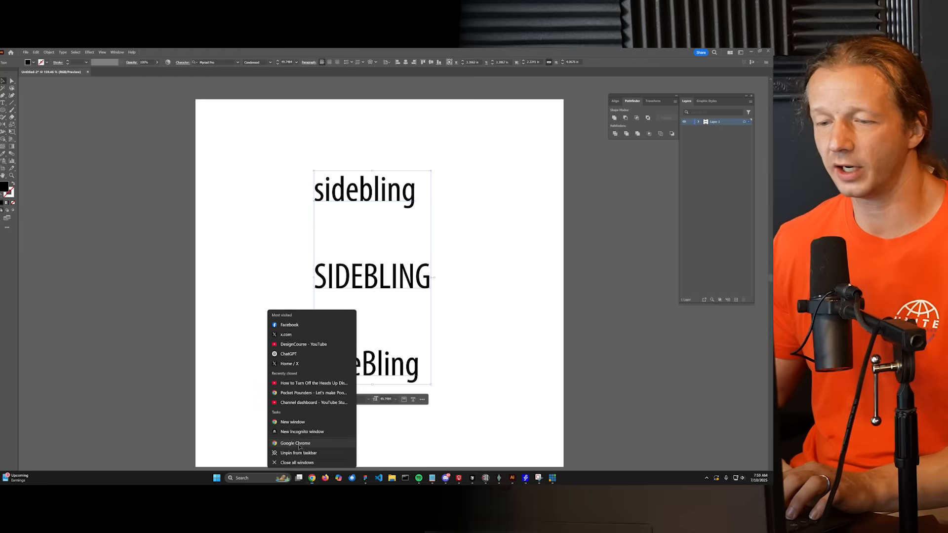
{"action": "left_click", "coordinate": [298, 443]}
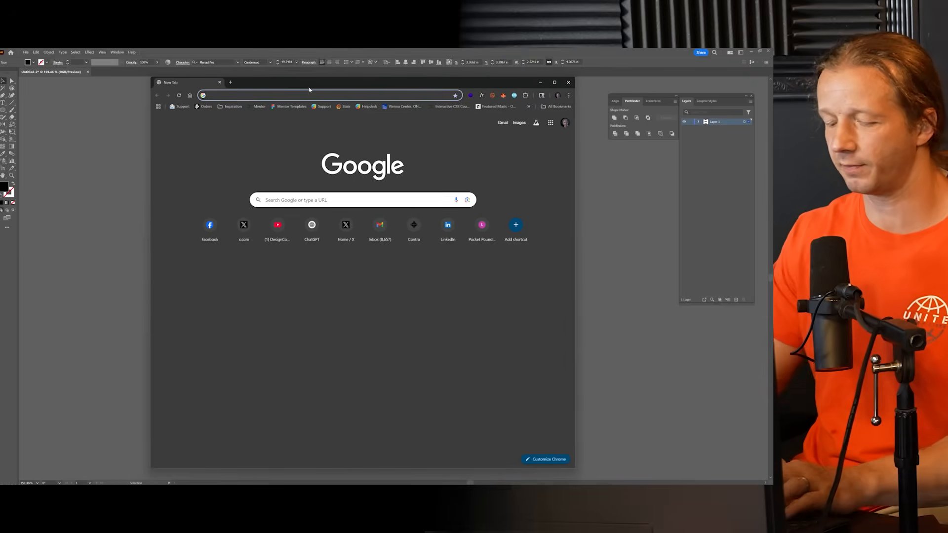
{"action": "type", "text": "dafont"}
{"action": "key", "text": "Return"}
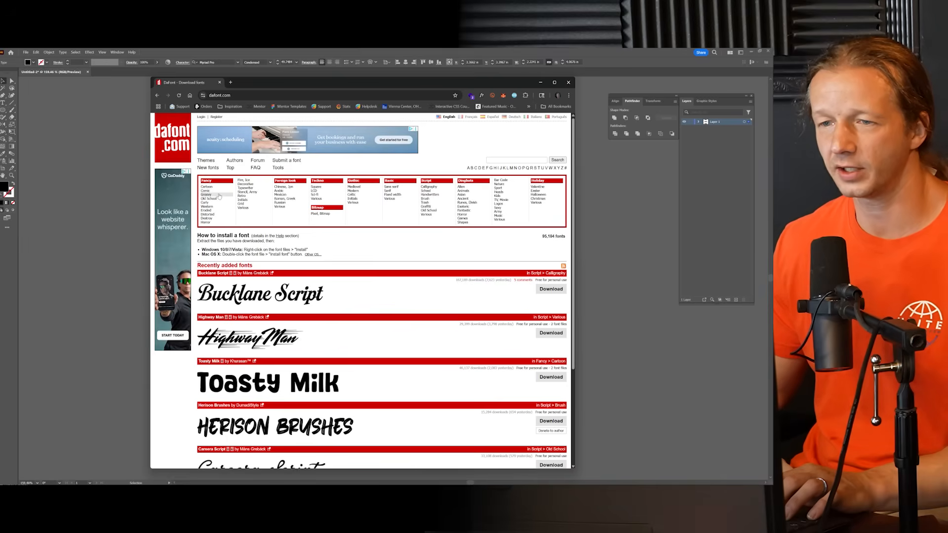
{"action": "double_click", "coordinate": [296, 85]}
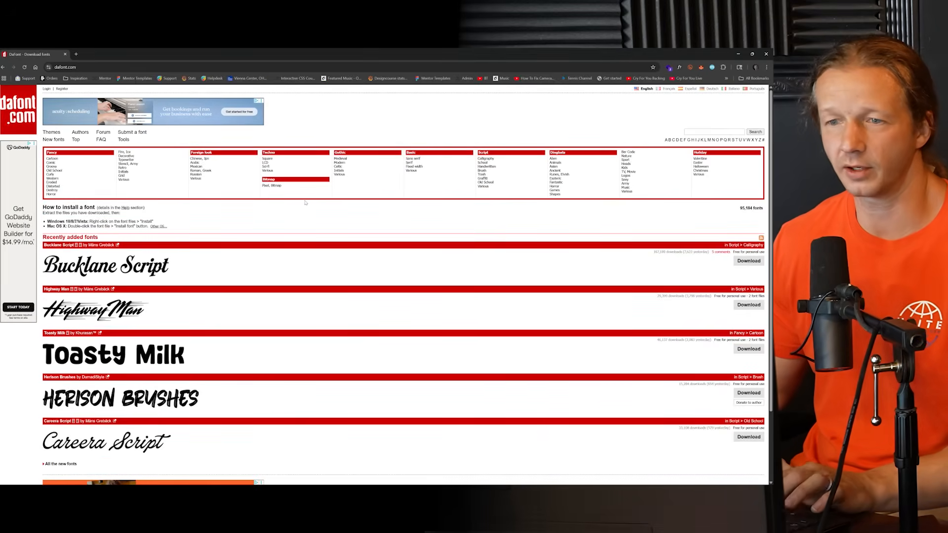
Step: Open the Techno > LCD font category and preview its fonts with the text "sidebling"
{"action": "key", "text": "ctrl+plus"}
{"action": "key", "text": "ctrl+plus"}
{"action": "key", "text": "ctrl+plus"}
{"action": "key", "text": "ctrl+plus"}
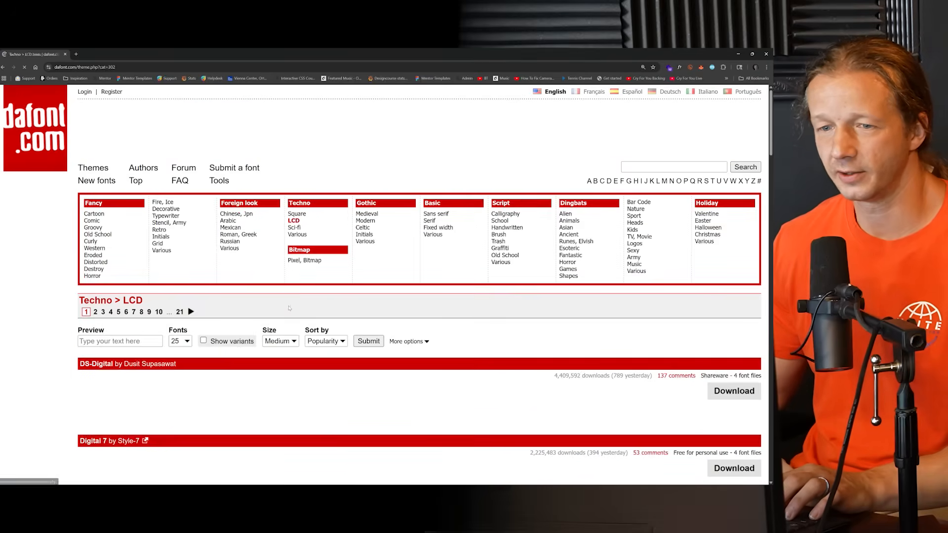
{"action": "left_click", "coordinate": [117, 340]}
{"action": "scroll", "coordinate": [118, 296], "scroll_direction": "down", "scroll_amount": 2}
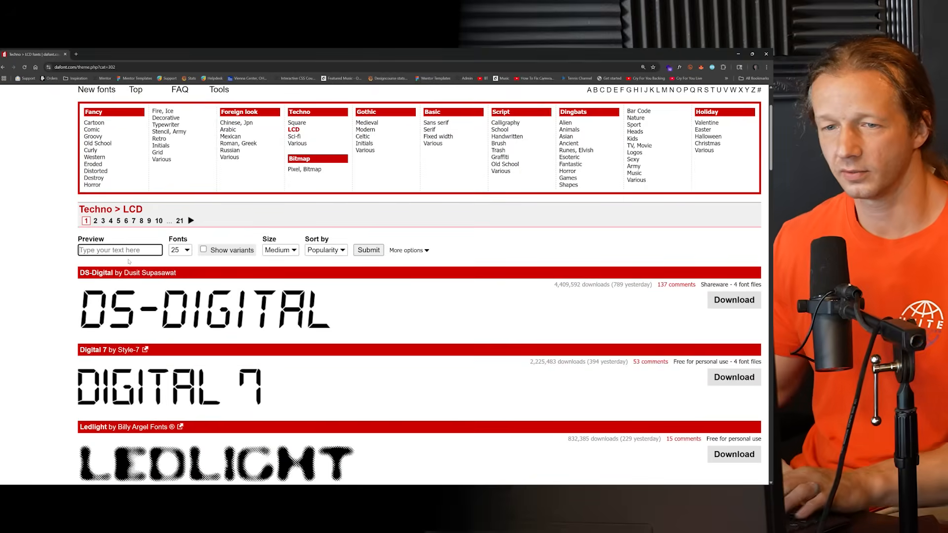
{"action": "type", "text": "sidebling"}
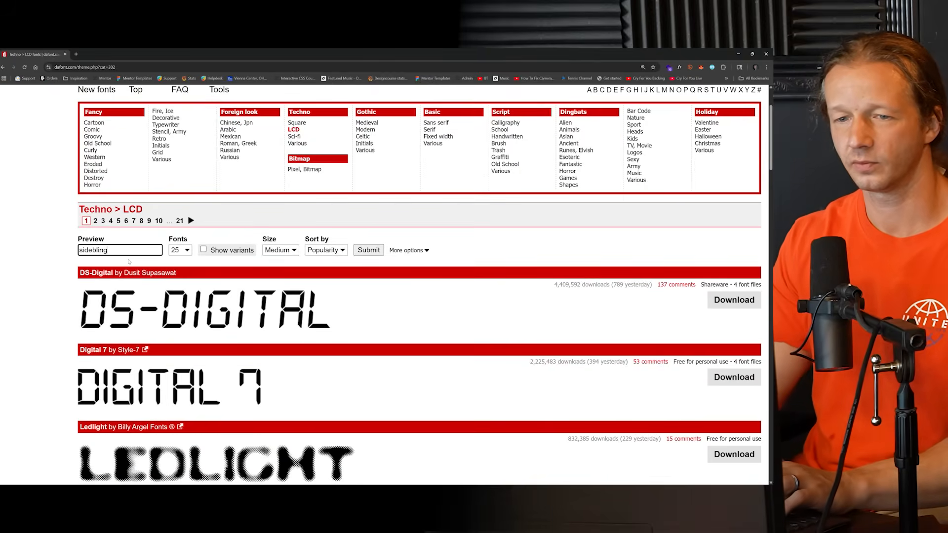
{"action": "key", "text": "Return"}
{"action": "scroll", "coordinate": [255, 319], "scroll_direction": "down", "scroll_amount": 4}
{"action": "scroll", "coordinate": [254, 318], "scroll_direction": "down", "scroll_amount": 10}
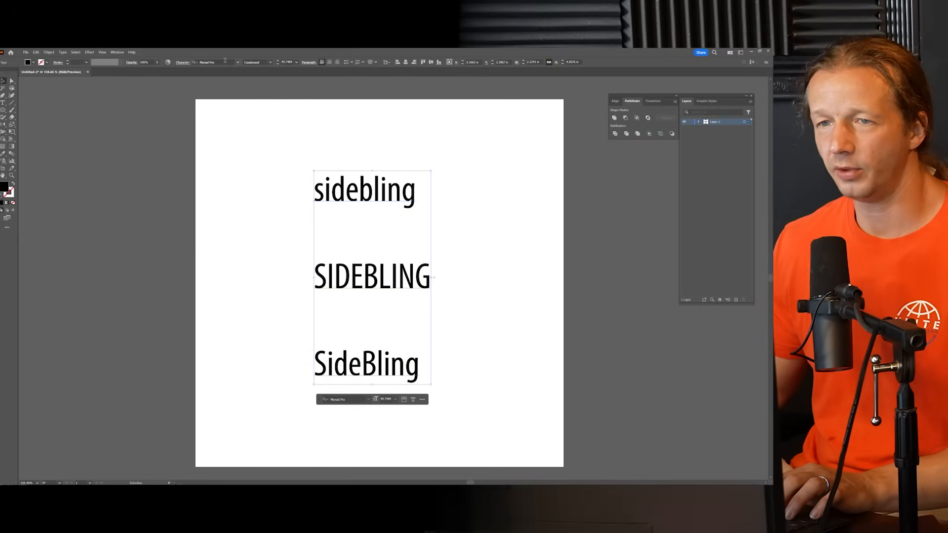
{"action": "left_click", "coordinate": [226, 60]}
{"action": "left_click", "coordinate": [237, 62]}
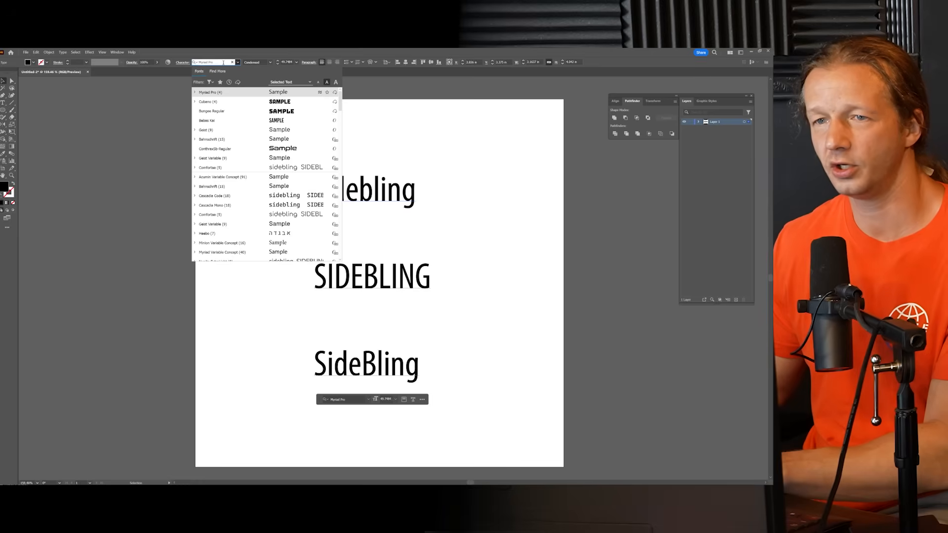
{"action": "left_click", "coordinate": [144, 109]}
Step: Select all the text and step through the installed fonts to set it in Poppins Regular
{"action": "key", "text": "ctrl+a"}
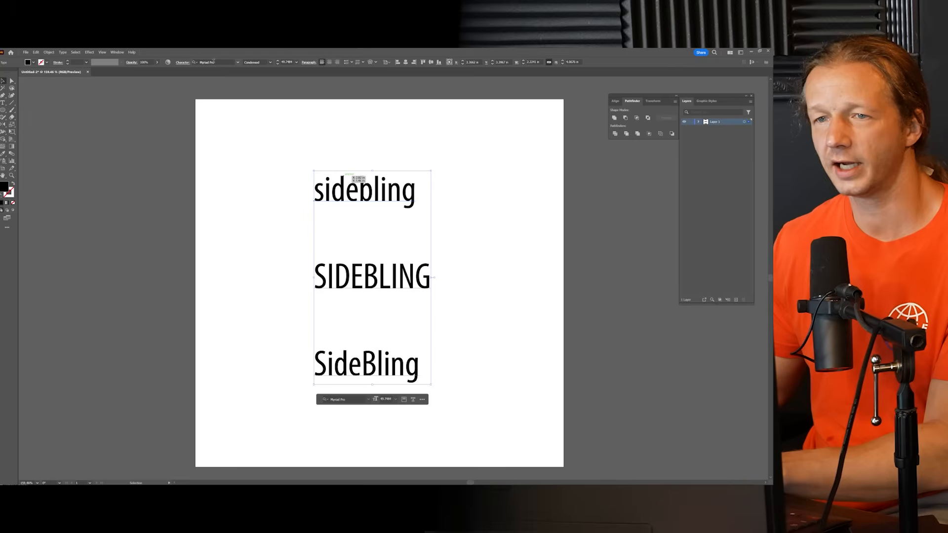
{"action": "left_click", "coordinate": [213, 62]}
{"action": "key", "text": "Down"}
{"action": "key", "text": "Down"}
{"action": "key", "text": "Down"}
{"action": "key", "text": "Down"}
{"action": "key", "text": "Down"}
{"action": "key", "text": "Down"}
{"action": "key", "text": "Down"}
{"action": "key", "text": "Down"}
{"action": "key", "text": "Down"}
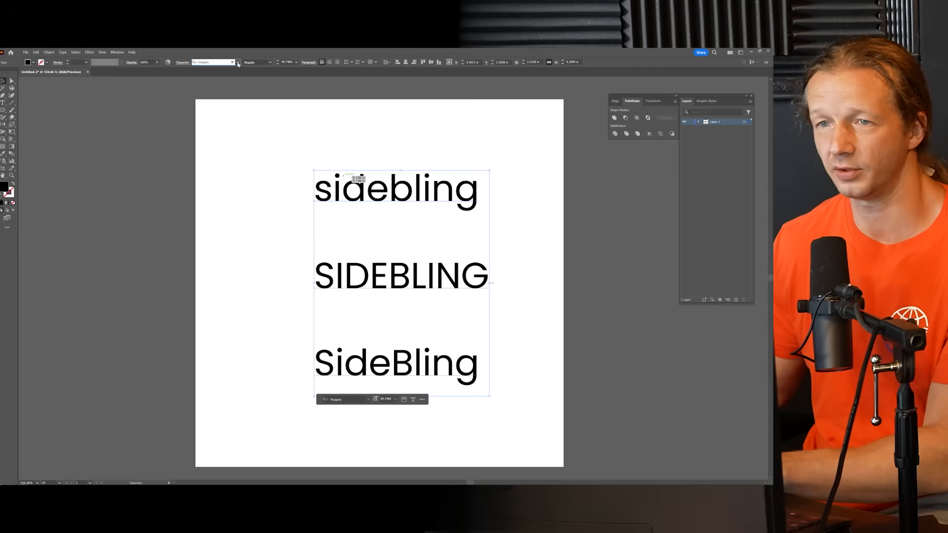
Step: Browse the installed fonts with live previews on the text, without applying another one, and deselect it
{"action": "left_click", "coordinate": [238, 63]}
{"action": "scroll", "coordinate": [261, 130], "scroll_direction": "down", "scroll_amount": 2}
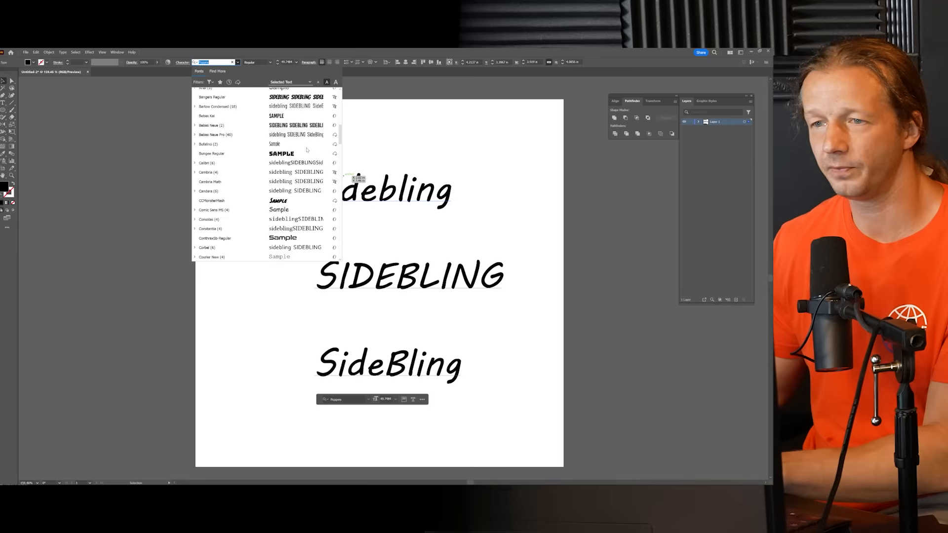
{"action": "scroll", "coordinate": [260, 130], "scroll_direction": "up", "scroll_amount": 7}
{"action": "scroll", "coordinate": [261, 130], "scroll_direction": "down", "scroll_amount": 6}
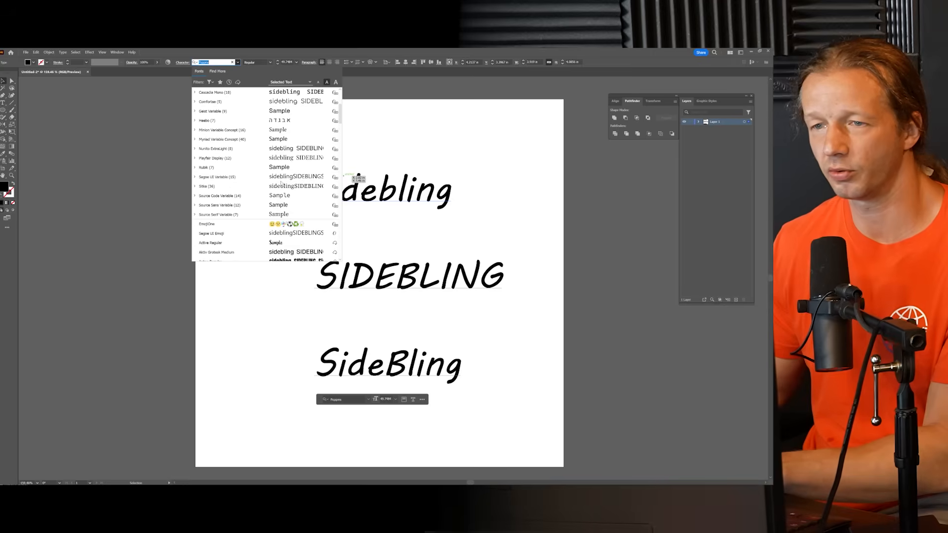
{"action": "scroll", "coordinate": [259, 226], "scroll_direction": "up", "scroll_amount": 8}
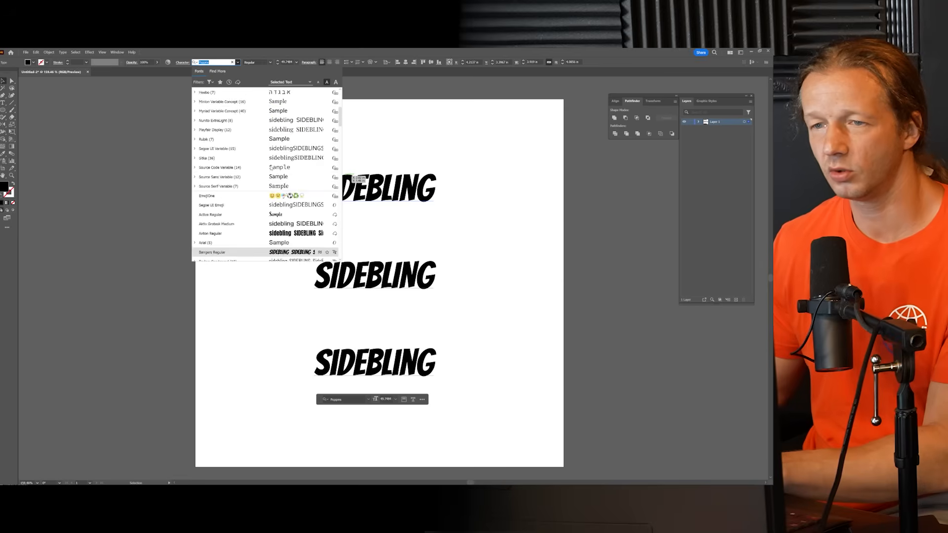
{"action": "left_click", "coordinate": [91, 124]}
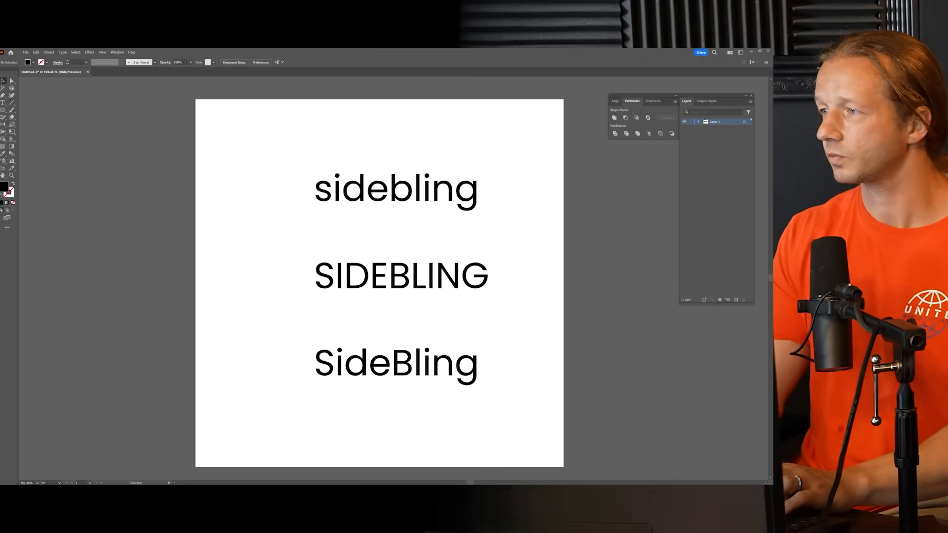
Step: Bring in the browser window with Google Images, search for "bling" and maximize the window
{"action": "left_click_drag", "start_coordinate": [771, 85], "coordinate": [242, 87]}
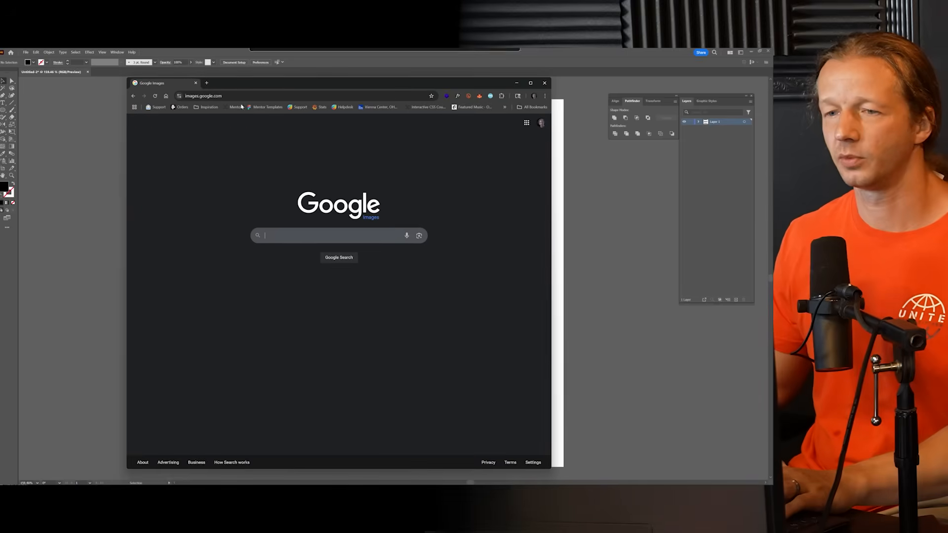
{"action": "type", "text": "bling"}
{"action": "key", "text": "Return"}
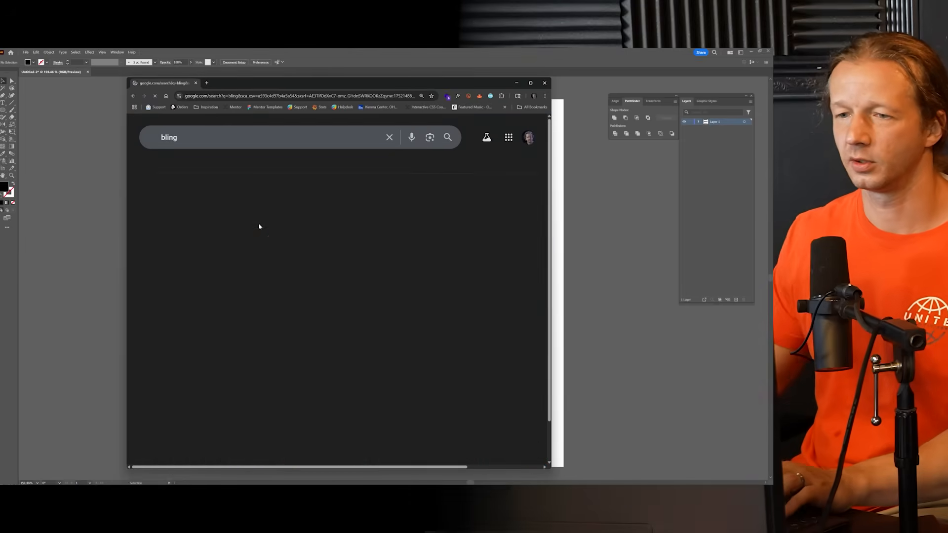
{"action": "double_click", "coordinate": [319, 85]}
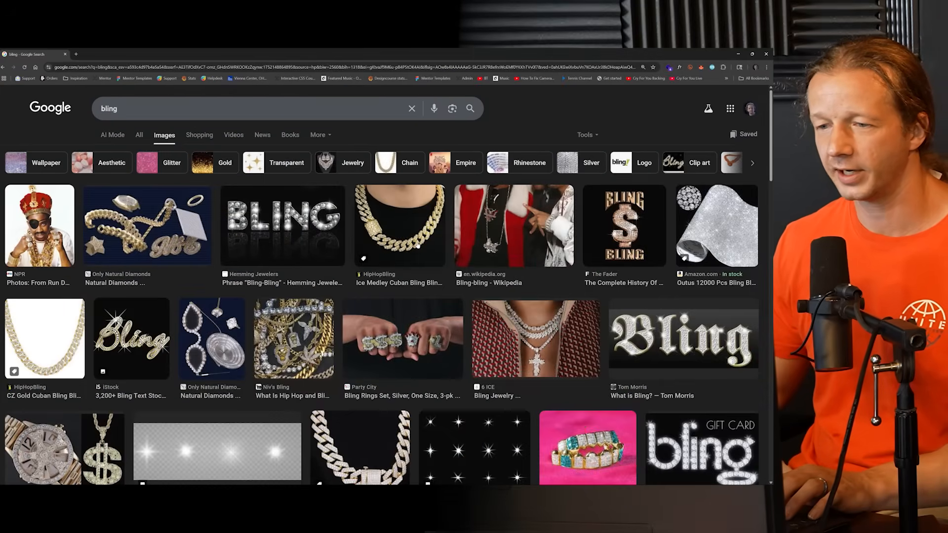
Step: Examine the bling image results for visual ideas, enlarging the first photo, and close the browser page
{"action": "scroll", "coordinate": [59, 230], "scroll_direction": "down", "scroll_amount": 2}
{"action": "scroll", "coordinate": [58, 230], "scroll_direction": "up", "scroll_amount": 2}
{"action": "left_click", "coordinate": [58, 231]}
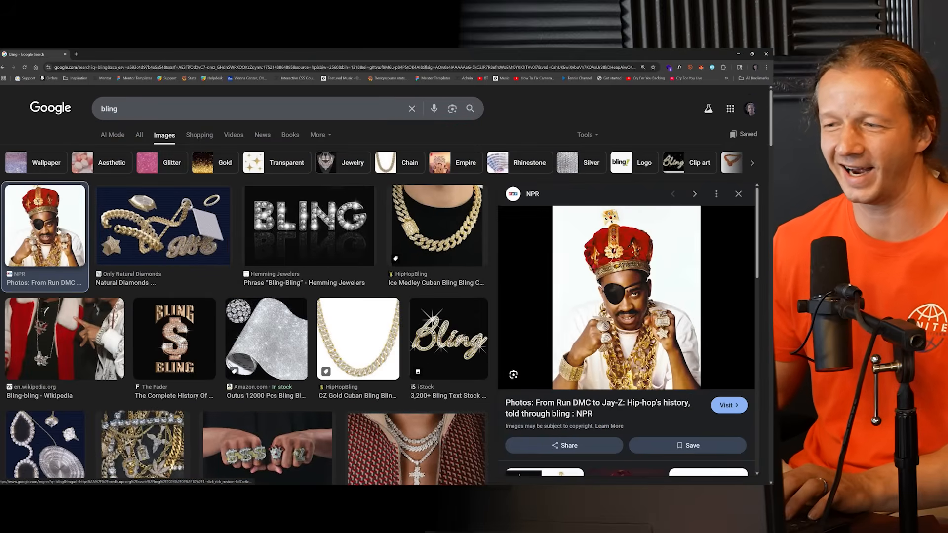
{"action": "scroll", "coordinate": [342, 239], "scroll_direction": "down", "scroll_amount": 9}
{"action": "scroll", "coordinate": [342, 239], "scroll_direction": "down", "scroll_amount": 15}
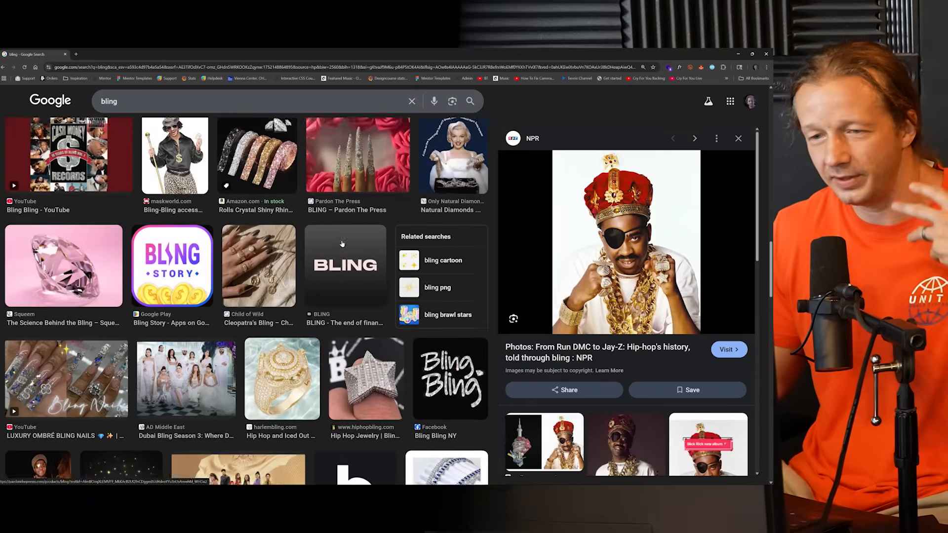
{"action": "scroll", "coordinate": [342, 242], "scroll_direction": "down", "scroll_amount": 10}
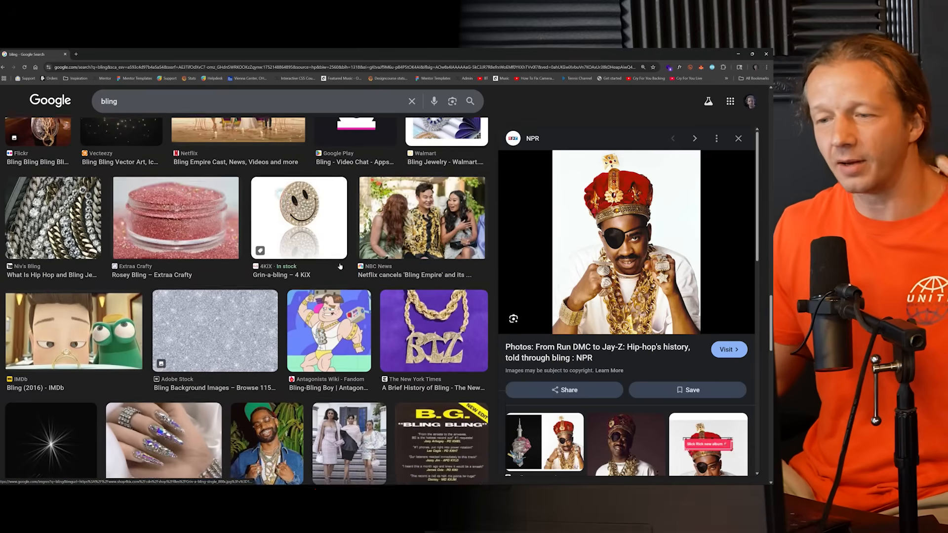
{"action": "scroll", "coordinate": [340, 263], "scroll_direction": "down", "scroll_amount": 6}
{"action": "scroll", "coordinate": [338, 276], "scroll_direction": "up", "scroll_amount": 13}
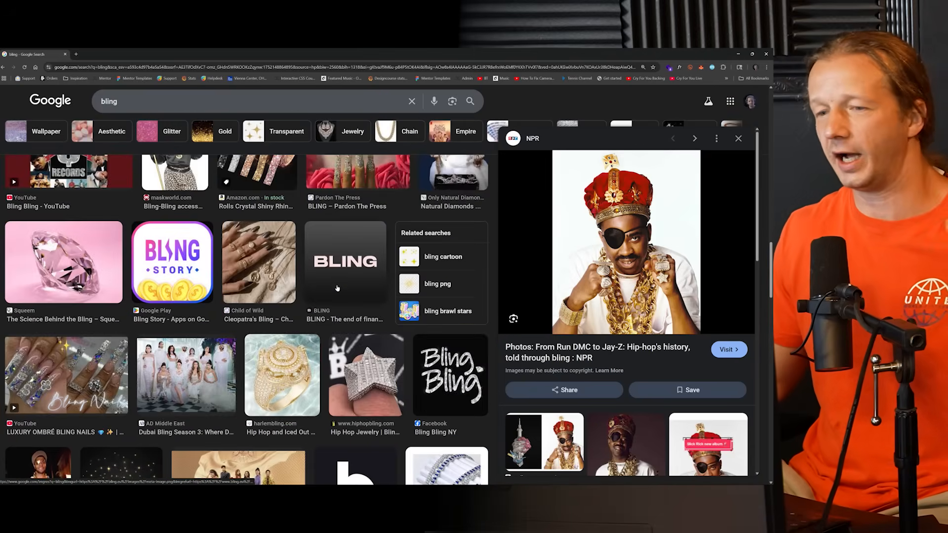
{"action": "scroll", "coordinate": [338, 288], "scroll_direction": "up", "scroll_amount": 15}
{"action": "scroll", "coordinate": [332, 299], "scroll_direction": "down", "scroll_amount": 4}
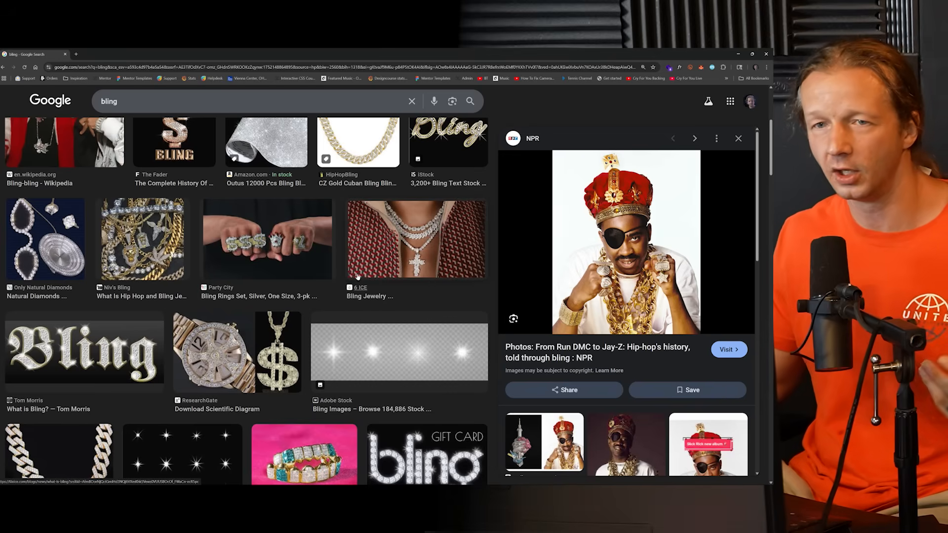
{"action": "left_click", "coordinate": [65, 55]}
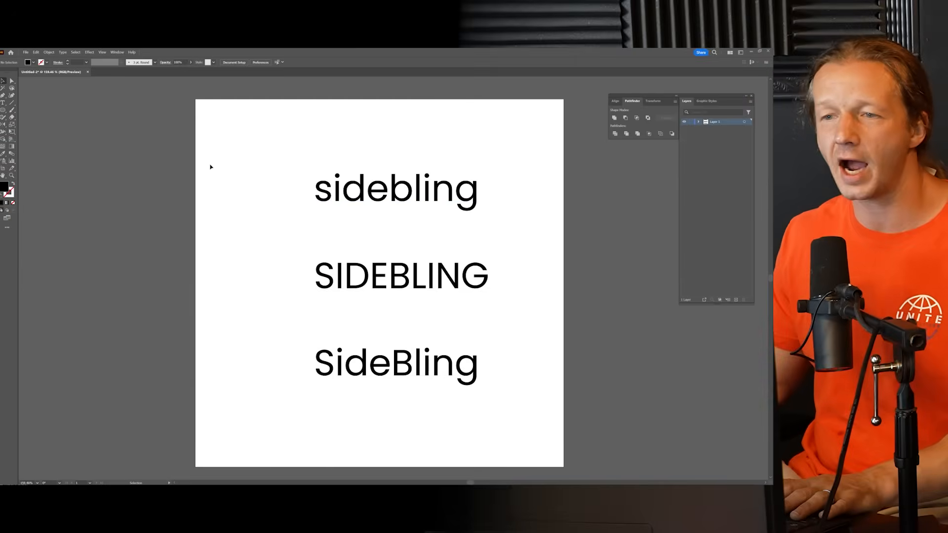
Step: Set all the text in Trajan Color and shift the block back toward the artboard's center
{"action": "key", "text": "ctrl+a"}
{"action": "left_click", "coordinate": [210, 63]}
{"action": "type", "text": "tra"}
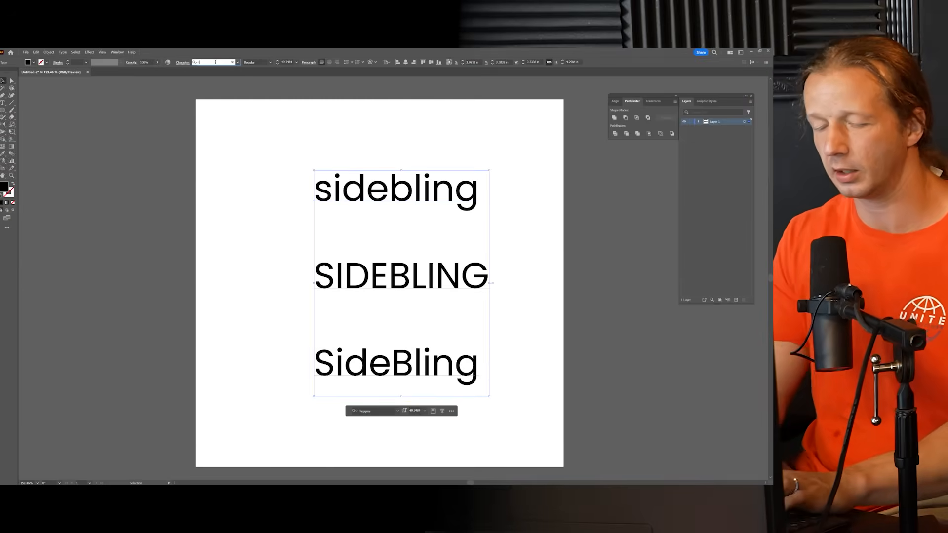
{"action": "type", "text": "jan"}
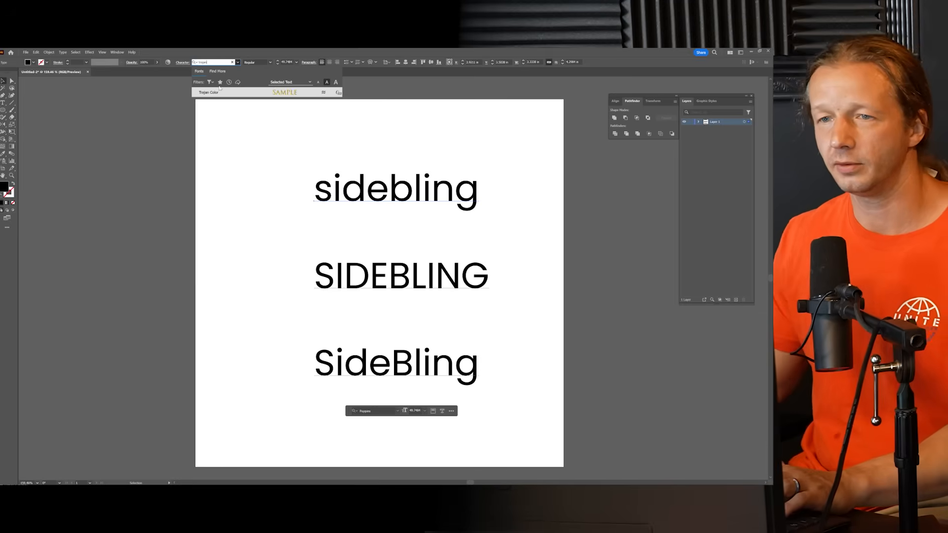
{"action": "left_click", "coordinate": [220, 93]}
{"action": "left_click_drag", "start_coordinate": [415, 279], "coordinate": [376, 275]}
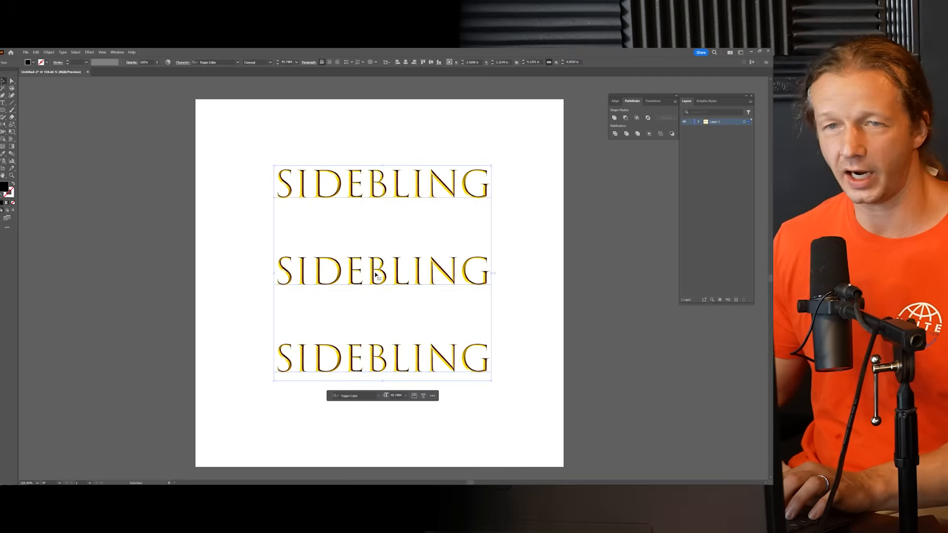
Step: Set the three-line text in Times New Roman, then leave text editing and deselect it
{"action": "left_click", "coordinate": [222, 62]}
{"action": "type", "text": "times"}
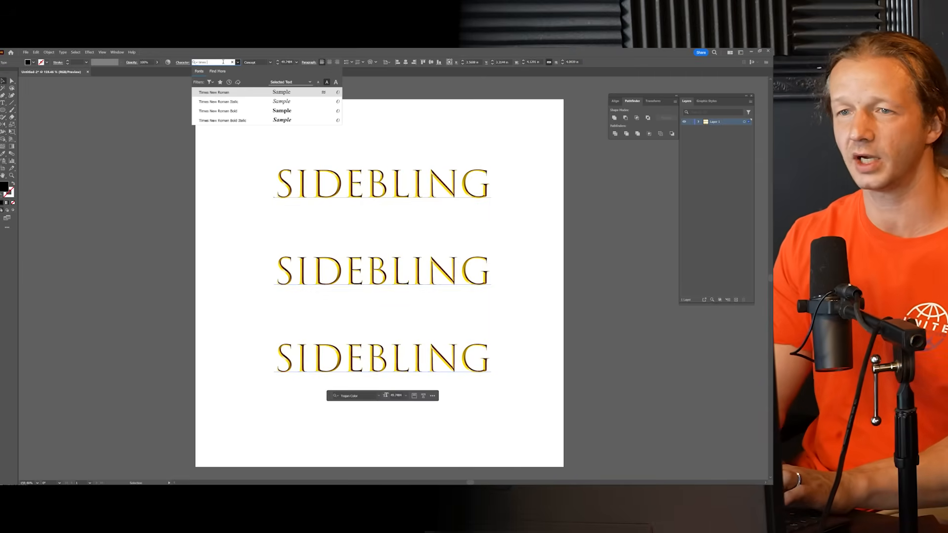
{"action": "left_click", "coordinate": [227, 92]}
{"action": "left_click", "coordinate": [393, 140]}
{"action": "triple_click", "coordinate": [406, 270]}
{"action": "left_click", "coordinate": [411, 353]}
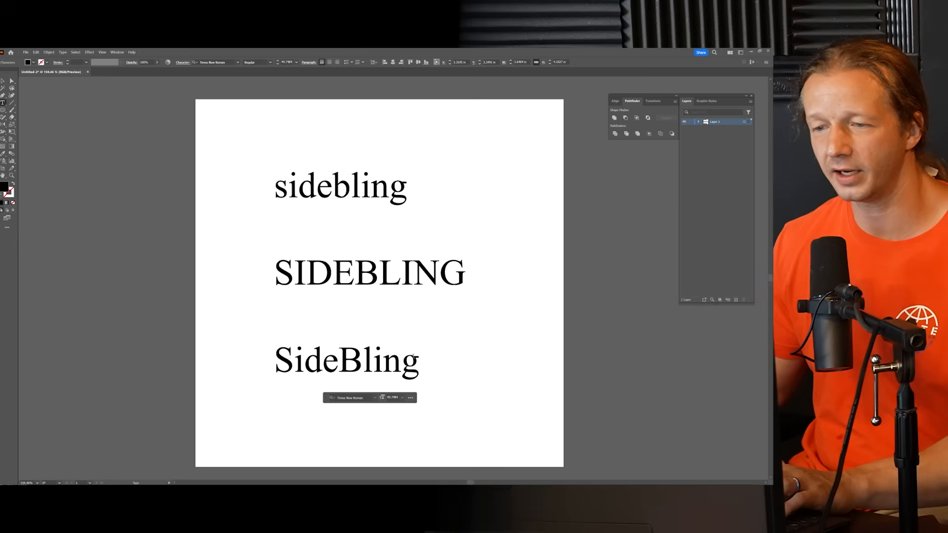
{"action": "left_click_drag", "start_coordinate": [420, 365], "coordinate": [234, 168]}
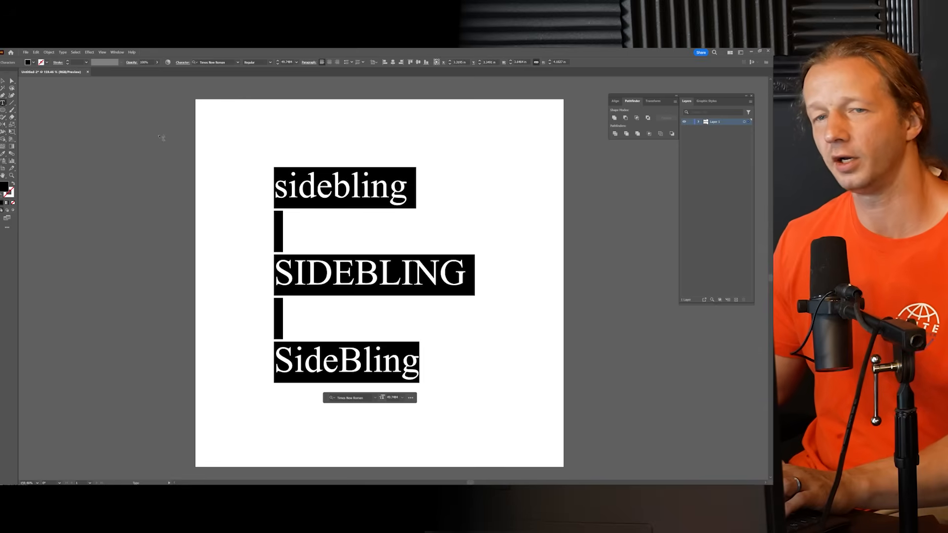
{"action": "key", "text": "Escape"}
{"action": "left_click", "coordinate": [223, 169]}
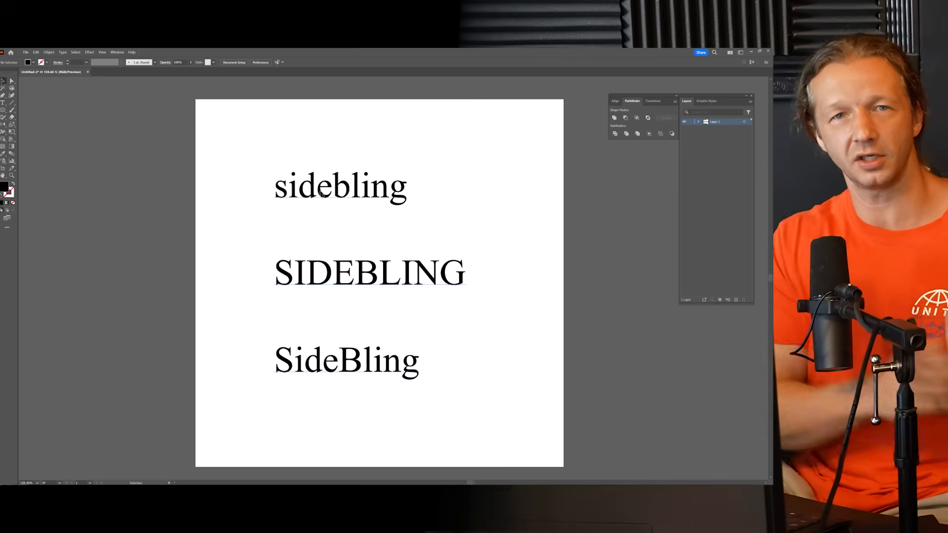
Step: Move the three-line text block slightly to the right on the artboard
{"action": "left_click", "coordinate": [321, 189]}
{"action": "left_click_drag", "start_coordinate": [321, 189], "coordinate": [329, 192]}
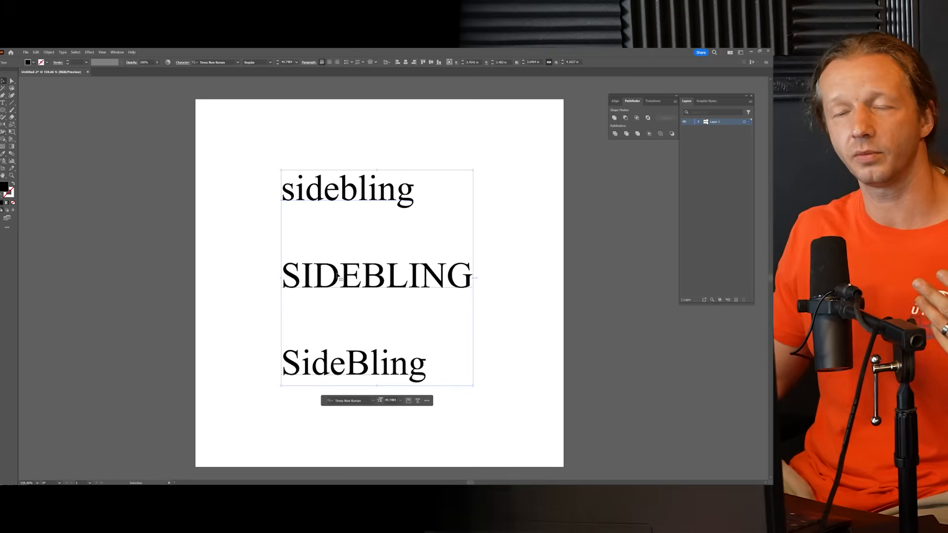
{"action": "left_click_drag", "start_coordinate": [338, 275], "coordinate": [343, 275]}
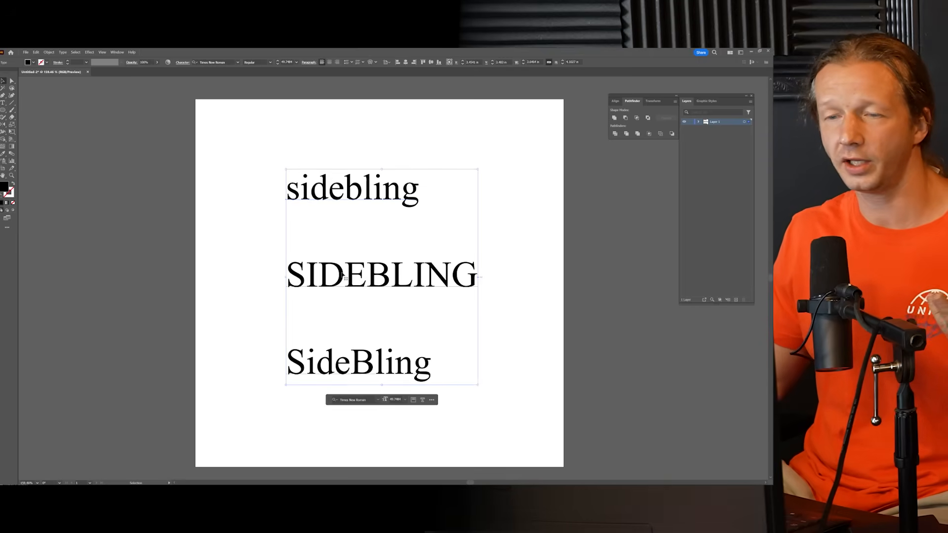
Step: Set the whole three-line text block in the Cubano font
{"action": "left_click", "coordinate": [219, 60]}
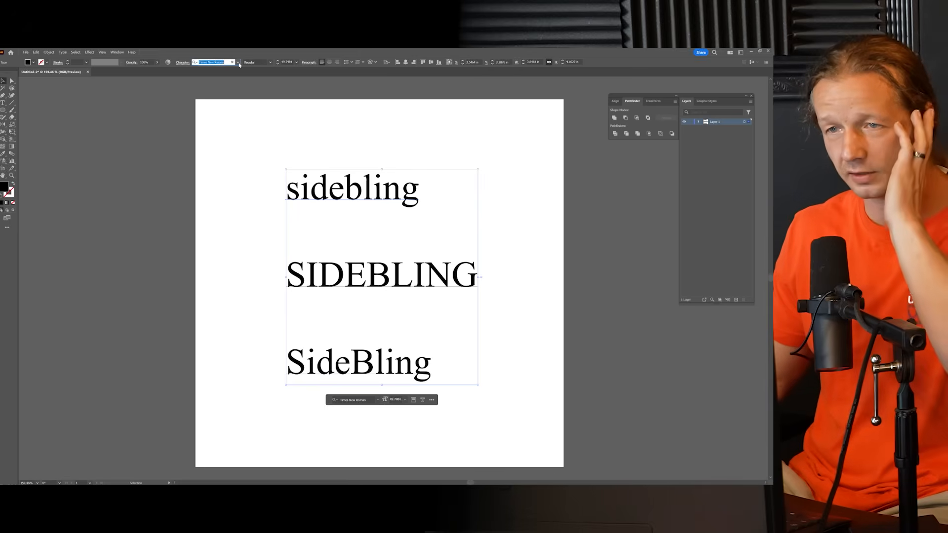
{"action": "triple_click", "coordinate": [336, 175]}
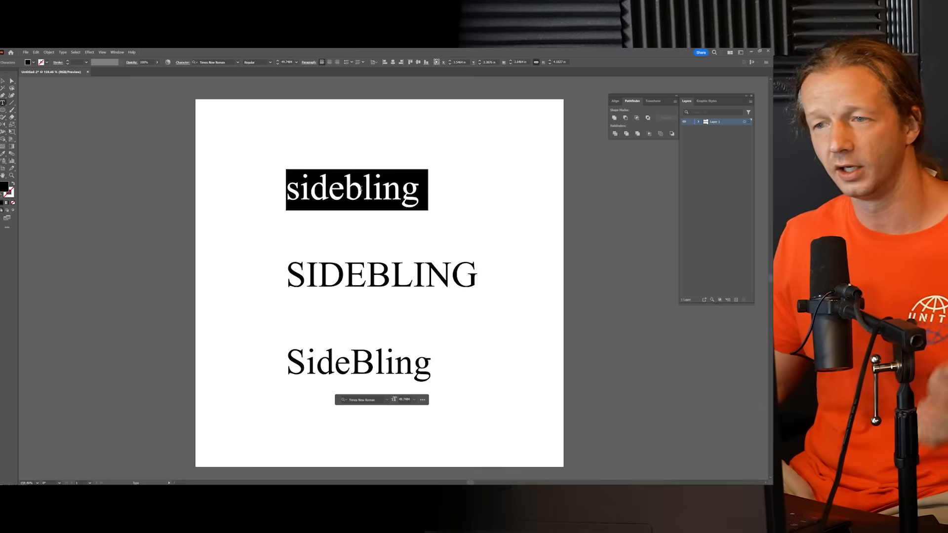
{"action": "key", "text": "ctrl+a"}
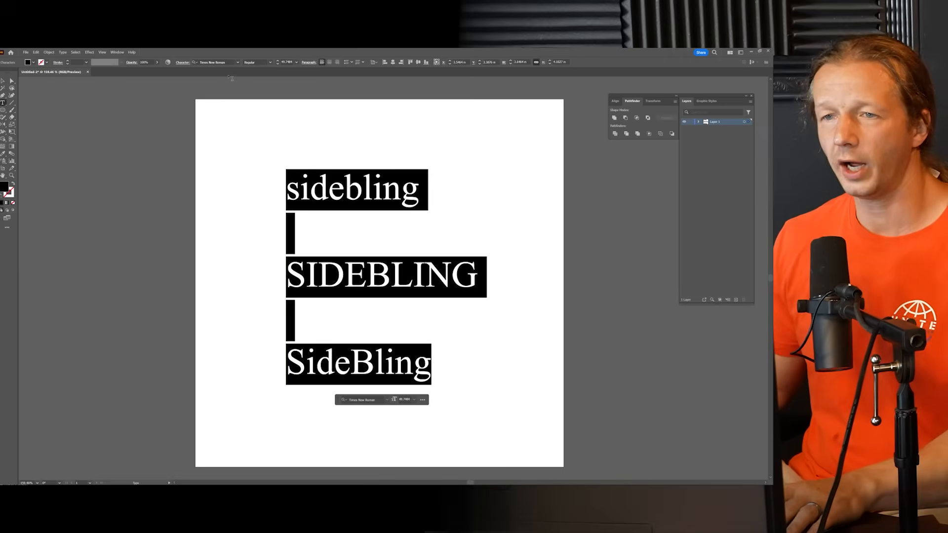
{"action": "key", "text": "Escape"}
{"action": "left_click", "coordinate": [237, 62]}
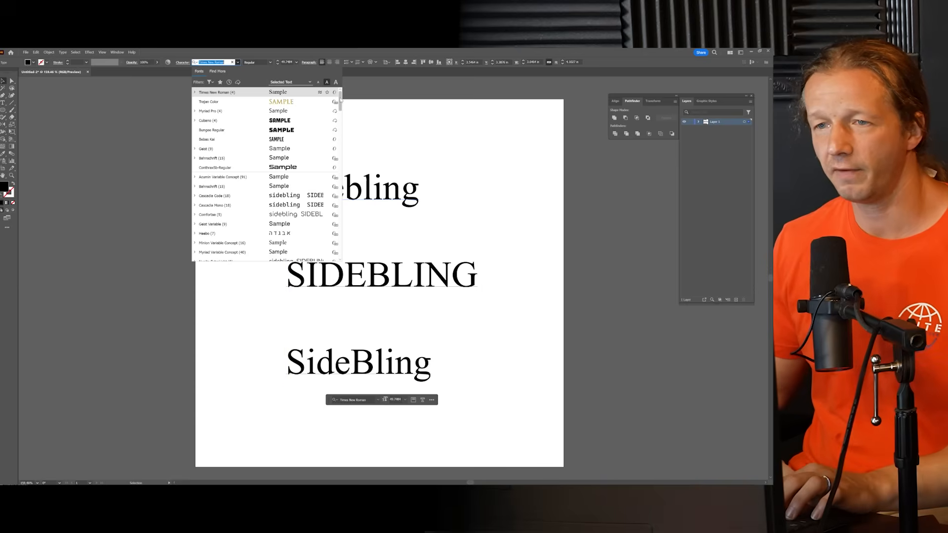
{"action": "left_click", "coordinate": [247, 120]}
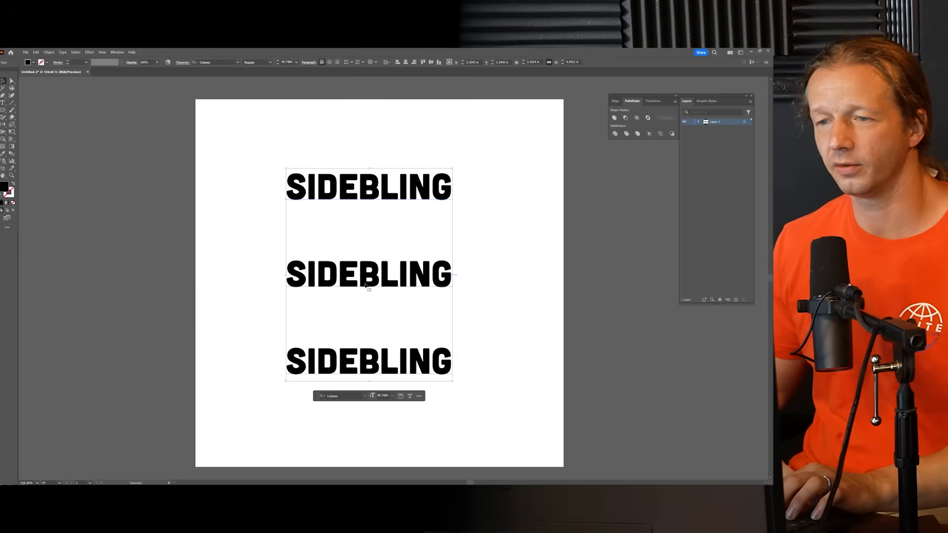
Step: Delete the second and third lines so only the first SIDEBLING remains, and leave text editing
{"action": "triple_click", "coordinate": [365, 285]}
{"action": "left_click", "coordinate": [445, 361]}
{"action": "left_click_drag", "start_coordinate": [446, 361], "coordinate": [287, 267]}
{"action": "key", "text": "BackSpace"}
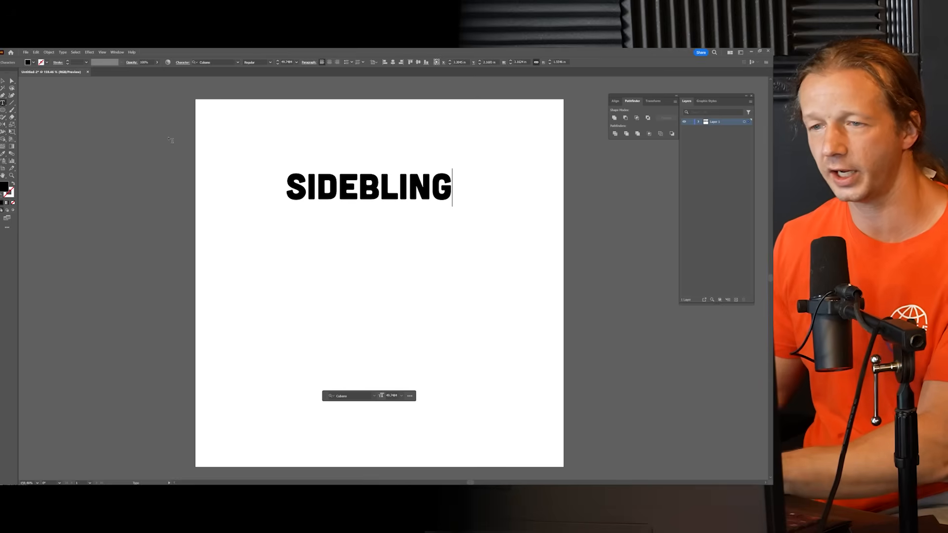
{"action": "left_click", "coordinate": [1, 83]}
{"action": "left_click", "coordinate": [305, 142]}
Step: Reposition the single SIDEBLING word closer to the horizontal center of the artboard
{"action": "left_click_drag", "start_coordinate": [416, 187], "coordinate": [404, 233]}
{"action": "scroll", "coordinate": [366, 245], "scroll_direction": "left", "scroll_amount": 1}
{"action": "scroll", "coordinate": [376, 241], "scroll_direction": "up", "scroll_amount": 3}
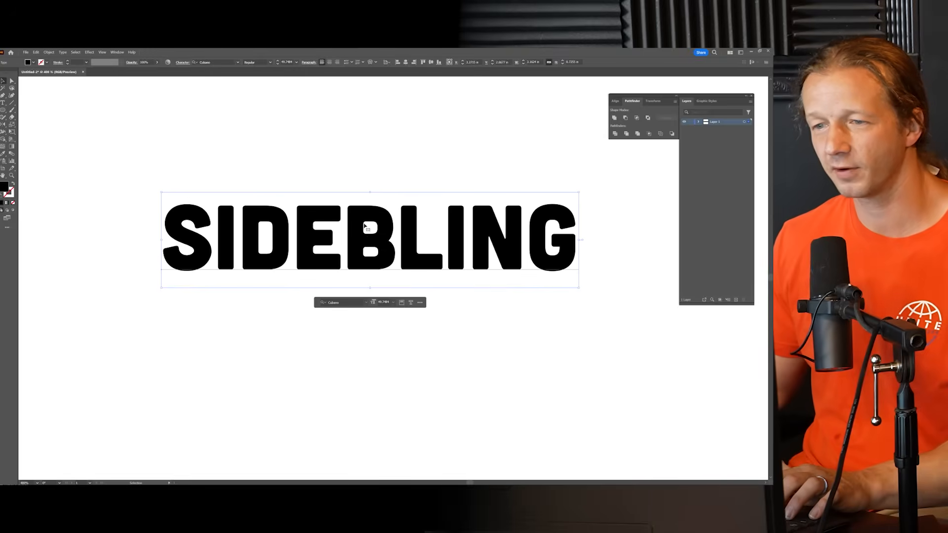
{"action": "left_click_drag", "start_coordinate": [378, 244], "coordinate": [377, 244]}
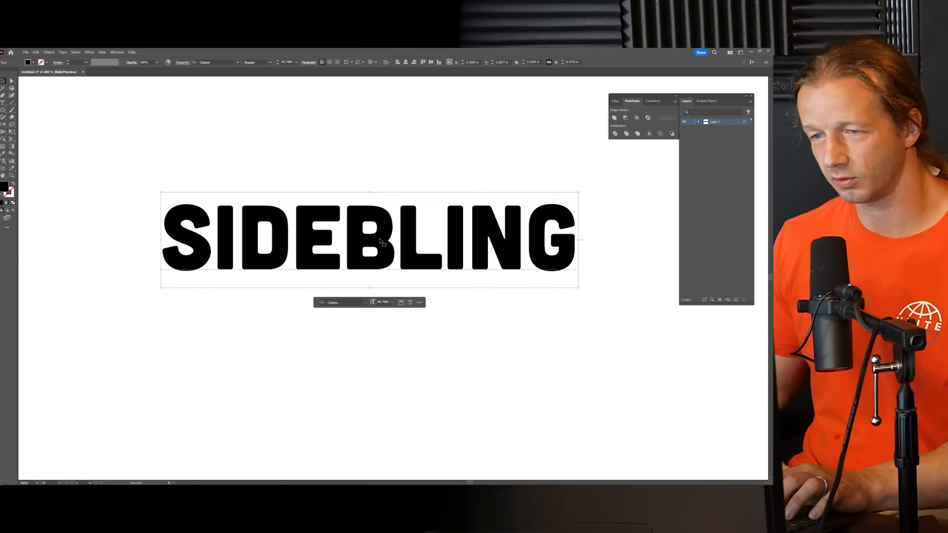
{"action": "left_click", "coordinate": [375, 159]}
{"action": "scroll", "coordinate": [388, 227], "scroll_direction": "down", "scroll_amount": 4}
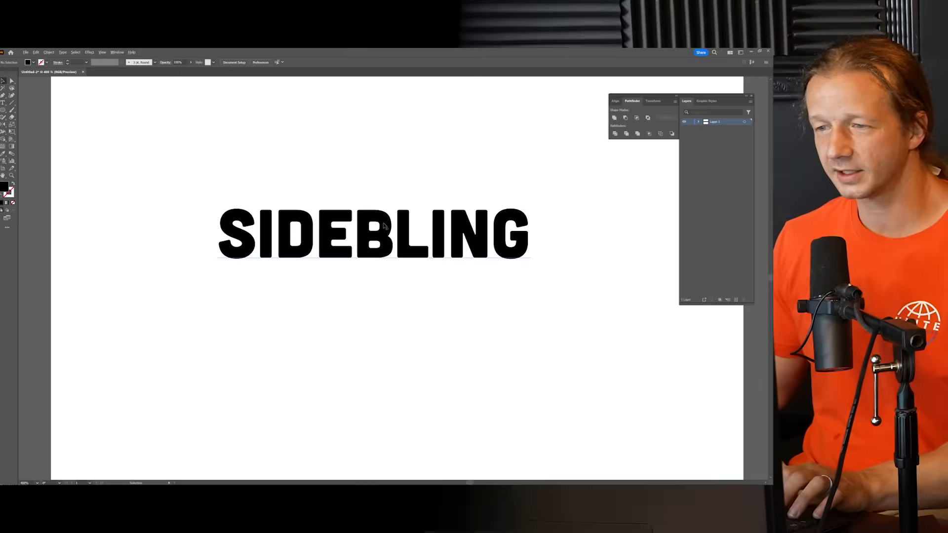
{"action": "scroll", "coordinate": [387, 228], "scroll_direction": "up", "scroll_amount": 2}
{"action": "left_click", "coordinate": [390, 230]}
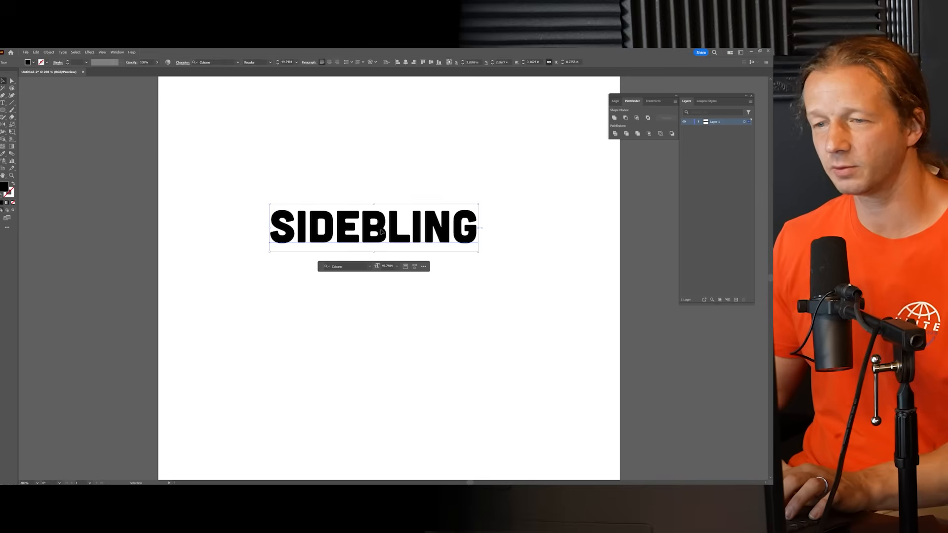
{"action": "key", "text": "shift+Right"}
{"action": "left_click_drag", "start_coordinate": [399, 236], "coordinate": [402, 232]}
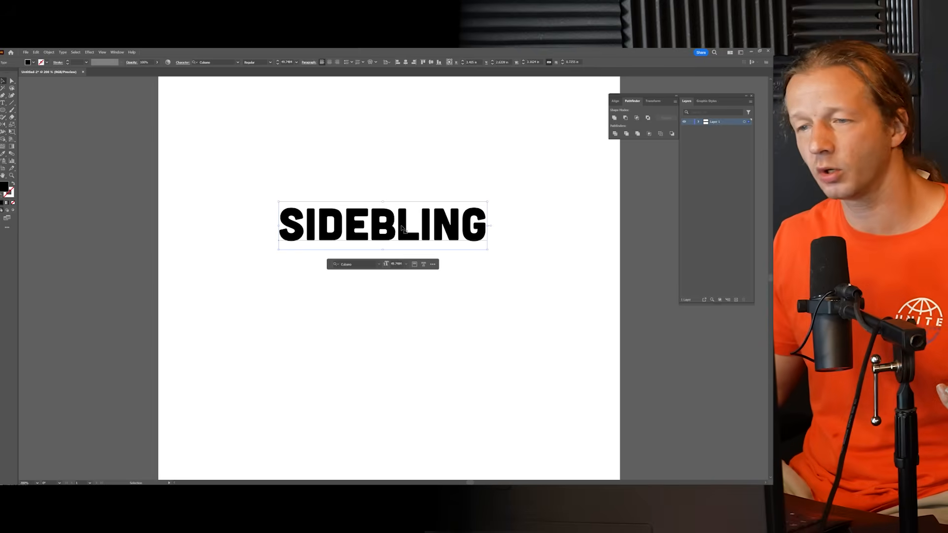
Step: Place a backup copy of the Cubano SIDEBLING off the artboard, beyond its lower-right corner
{"action": "scroll", "coordinate": [377, 225], "scroll_direction": "down", "scroll_amount": 3}
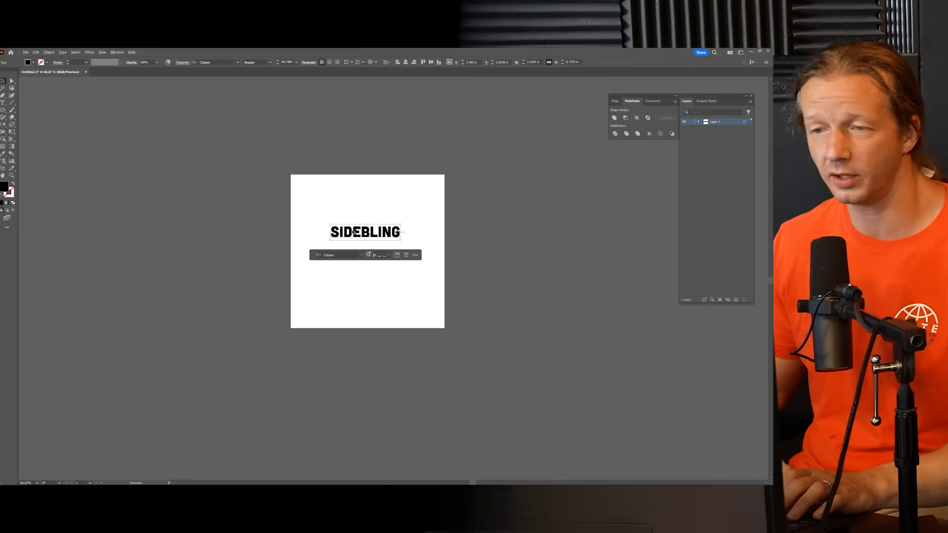
{"action": "left_click_drag", "start_coordinate": [354, 235], "coordinate": [486, 323]}
{"action": "scroll", "coordinate": [360, 240], "scroll_direction": "up", "scroll_amount": 3}
Step: Try the artboard's SIDEBLING in Bungee Regular and compare a duplicate with the Cubano backup off the artboard
{"action": "left_click", "coordinate": [372, 208]}
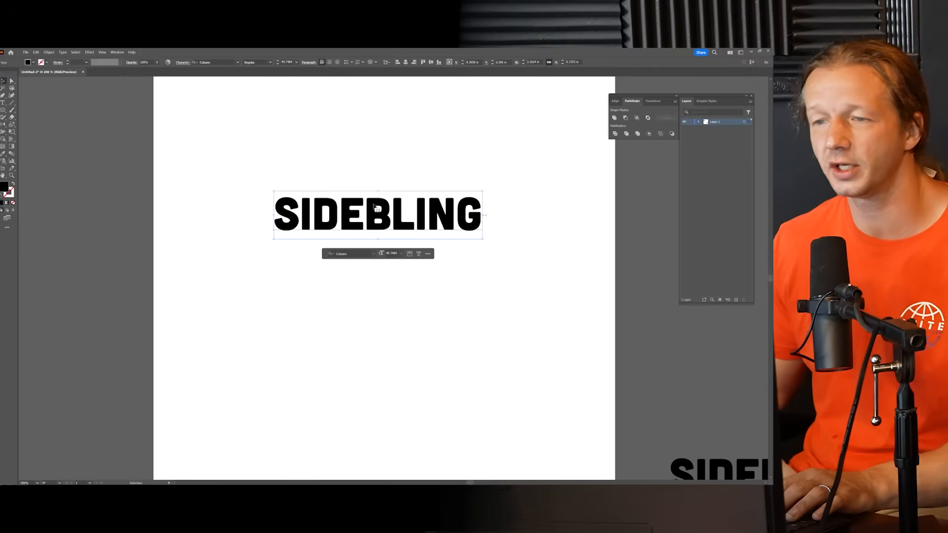
{"action": "left_click", "coordinate": [238, 63]}
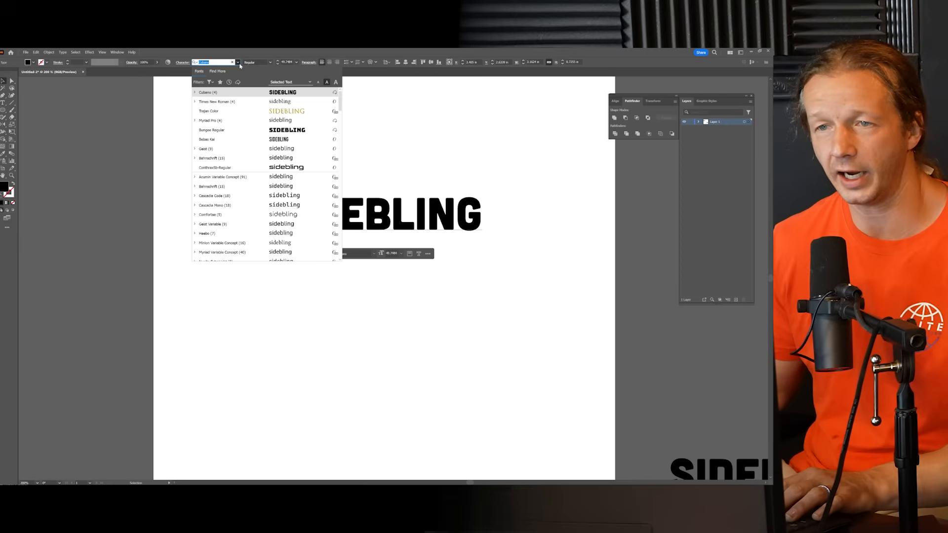
{"action": "left_click", "coordinate": [247, 130]}
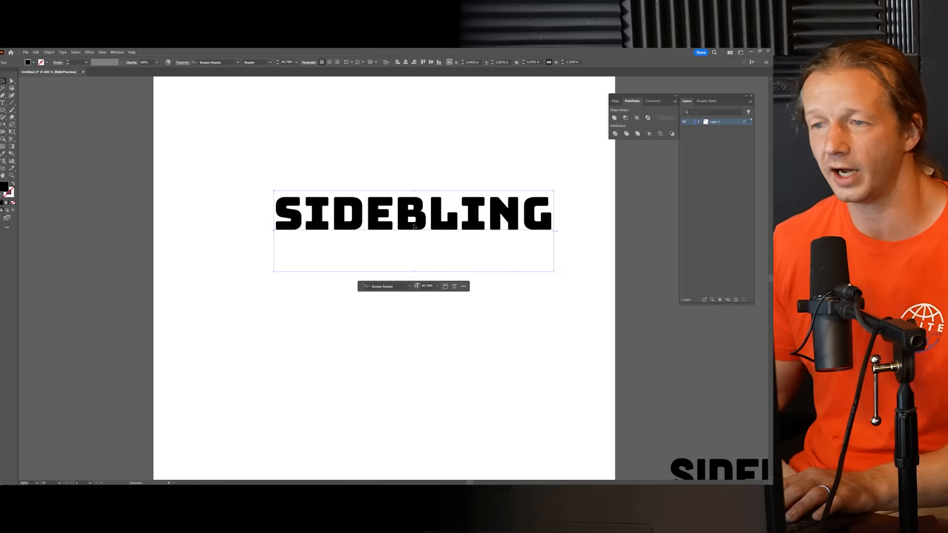
{"action": "scroll", "coordinate": [385, 244], "scroll_direction": "down", "scroll_amount": 2}
{"action": "left_click_drag", "start_coordinate": [393, 239], "coordinate": [529, 299]}
{"action": "scroll", "coordinate": [613, 353], "scroll_direction": "up", "scroll_amount": 3}
{"action": "scroll", "coordinate": [529, 299], "scroll_direction": "down", "scroll_amount": 5}
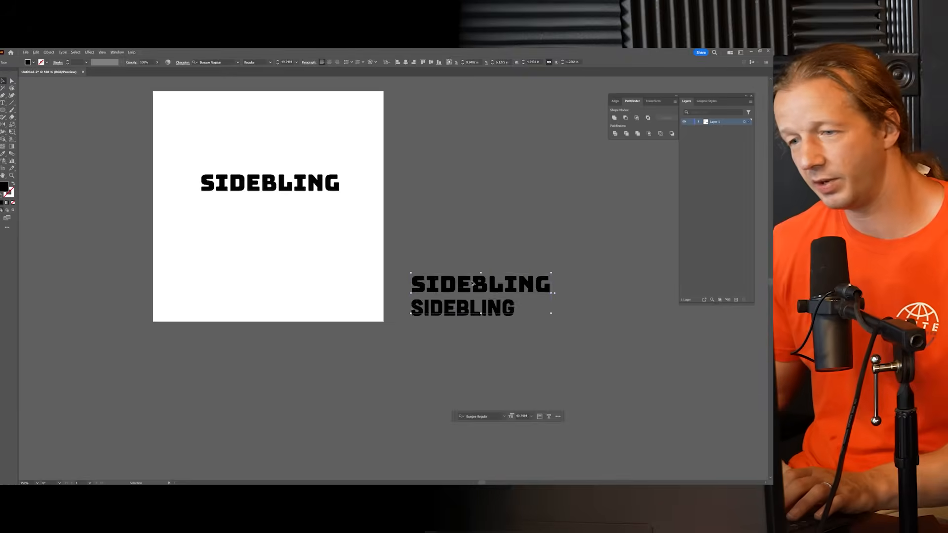
{"action": "key", "text": "Delete"}
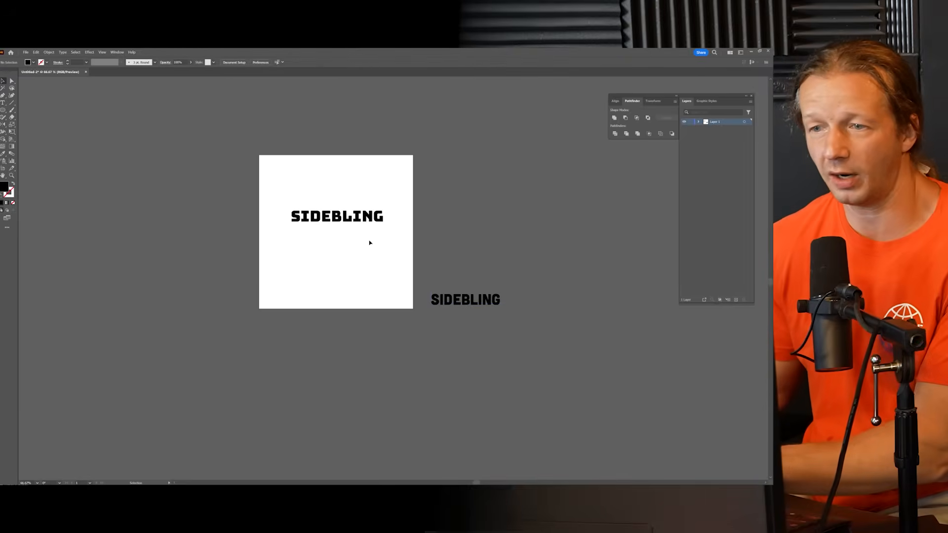
Step: Delete the Bungee version and bring a copy of the off-artboard Cubano SIDEBLING onto the artboard
{"action": "left_click", "coordinate": [343, 216]}
{"action": "key", "text": "Delete"}
{"action": "left_click_drag", "start_coordinate": [454, 299], "coordinate": [338, 220]}
{"action": "scroll", "coordinate": [320, 205], "scroll_direction": "up", "scroll_amount": 3}
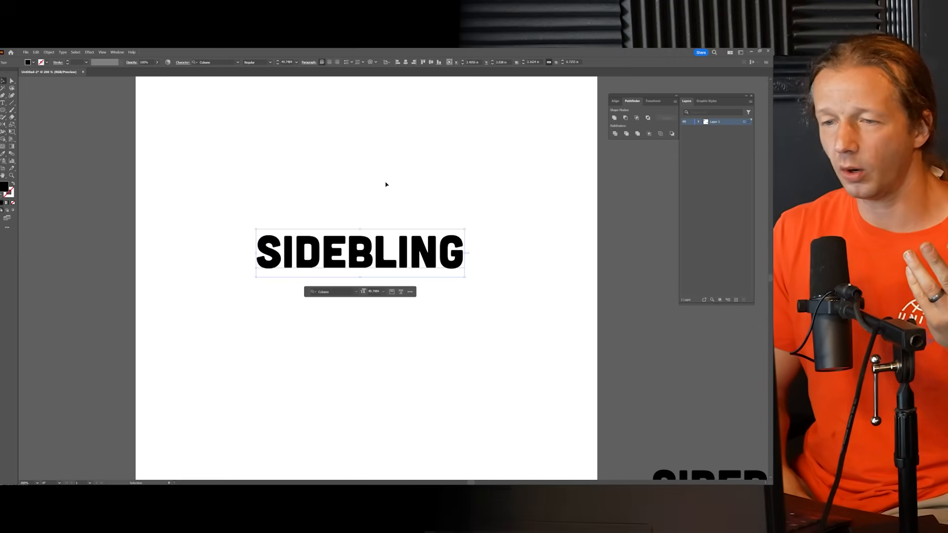
{"action": "left_click", "coordinate": [401, 210]}
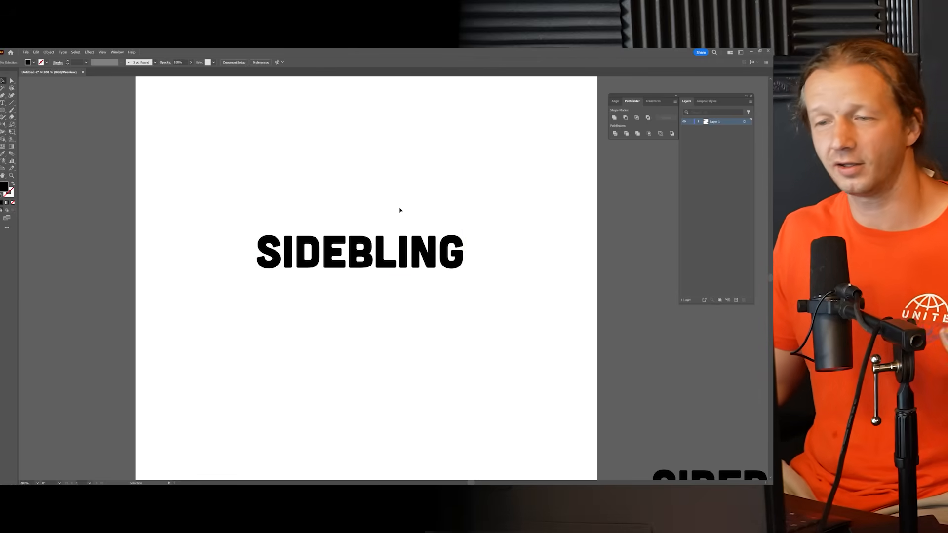
Step: Shift the Cubano SIDEBLING slightly upward on the artboard and deselect it
{"action": "left_click_drag", "start_coordinate": [400, 251], "coordinate": [364, 248]}
{"action": "left_click", "coordinate": [370, 209]}
{"action": "left_click", "coordinate": [353, 201]}
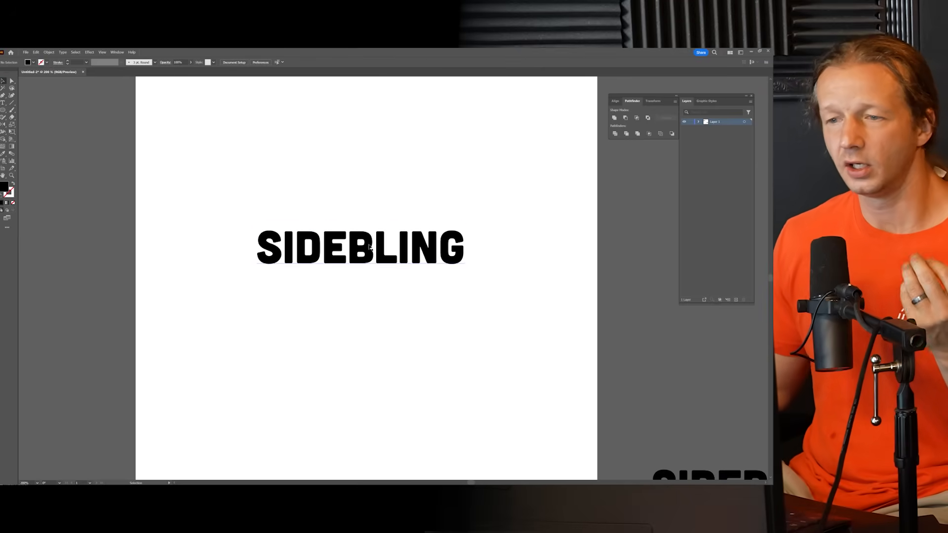
{"action": "left_click", "coordinate": [368, 246]}
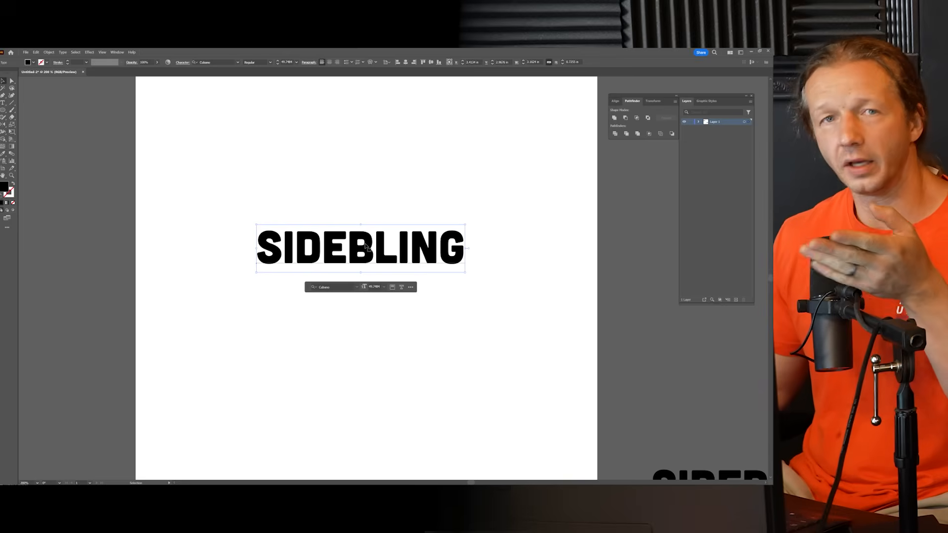
{"action": "left_click_drag", "start_coordinate": [366, 249], "coordinate": [368, 251]}
{"action": "left_click", "coordinate": [372, 205]}
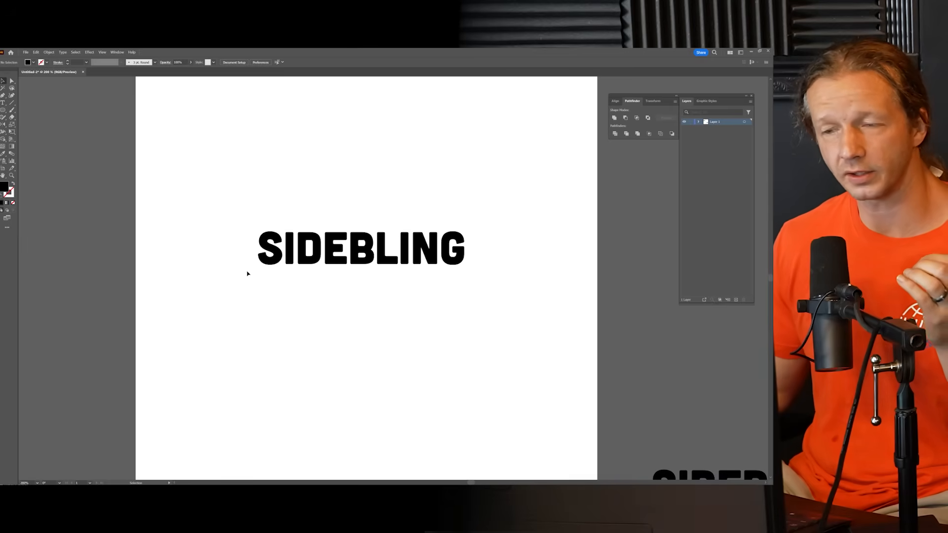
Step: Adjust the position of the artboard's SIDEBLING and convert its text to outlines, leaving the off-artboard copy editable
{"action": "left_click", "coordinate": [342, 252]}
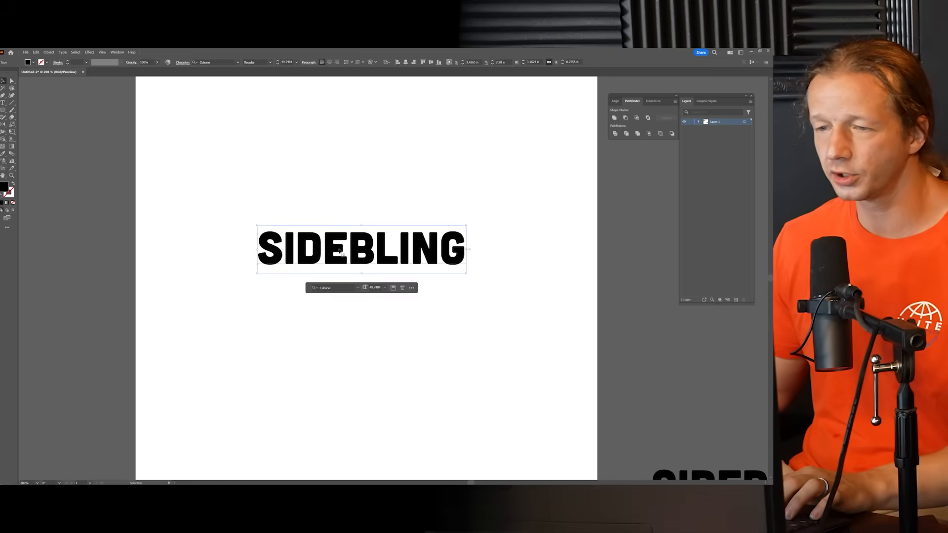
{"action": "scroll", "coordinate": [459, 329], "scroll_direction": "down", "scroll_amount": 2}
{"action": "left_click", "coordinate": [598, 416]}
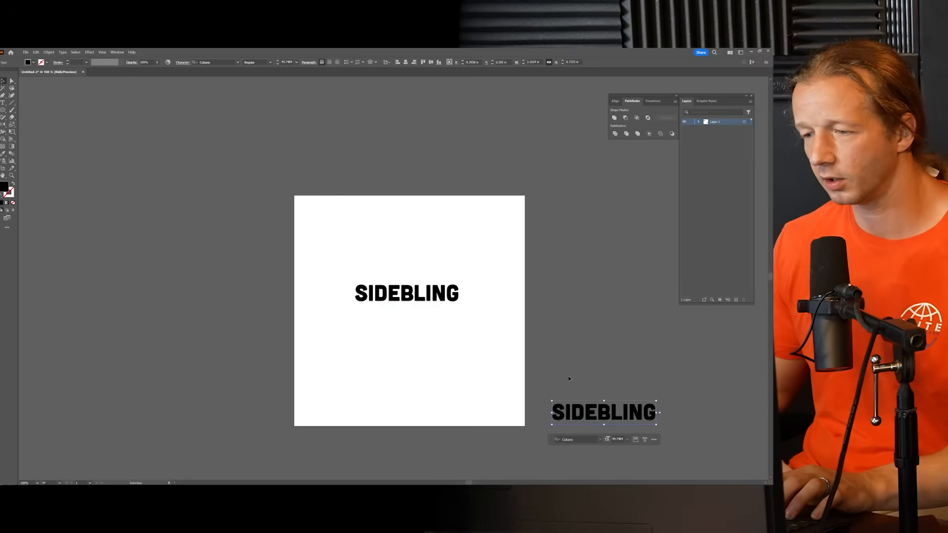
{"action": "scroll", "coordinate": [439, 335], "scroll_direction": "up", "scroll_amount": 2}
{"action": "left_click_drag", "start_coordinate": [376, 244], "coordinate": [365, 256]}
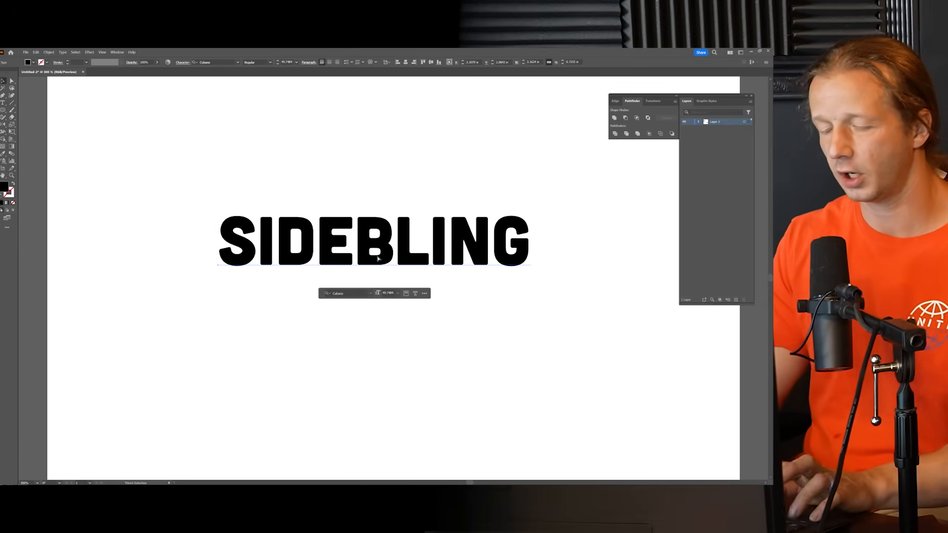
{"action": "key", "text": "ctrl+shift+o"}
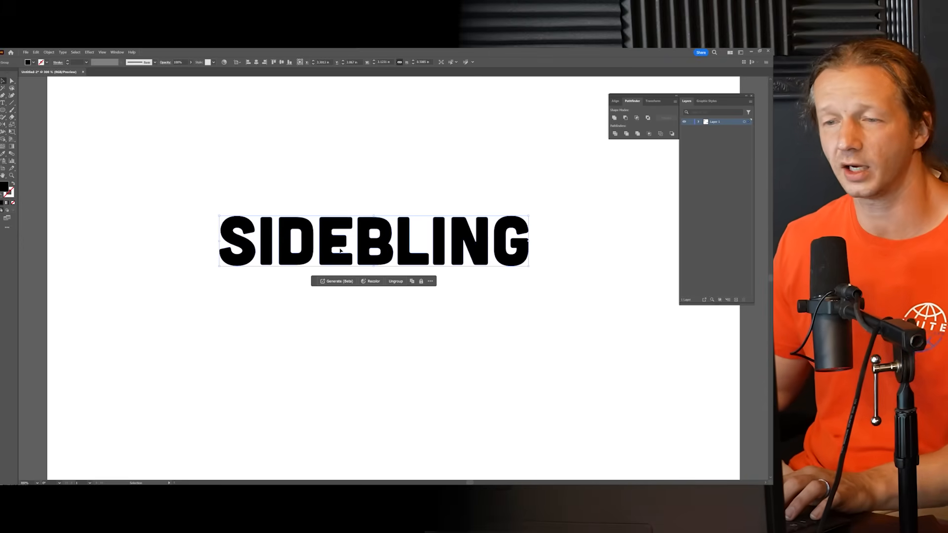
Step: Ungroup the outlined SIDEBLING into separate letters, testing that the B moves on its own and undoing that move
{"action": "right_click", "coordinate": [390, 229]}
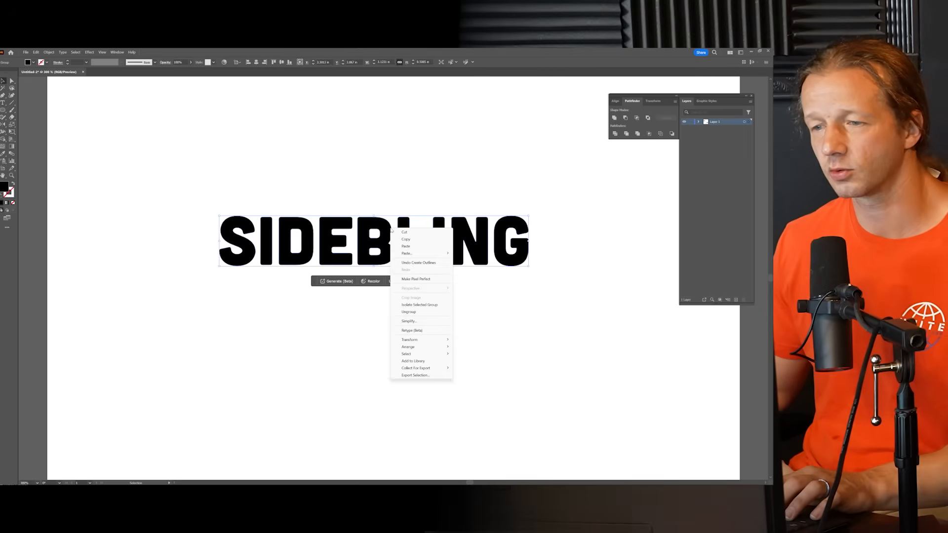
{"action": "left_click", "coordinate": [409, 312]}
{"action": "left_click", "coordinate": [412, 313]}
{"action": "left_click_drag", "start_coordinate": [379, 223], "coordinate": [368, 162]}
{"action": "key", "text": "ctrl+z"}
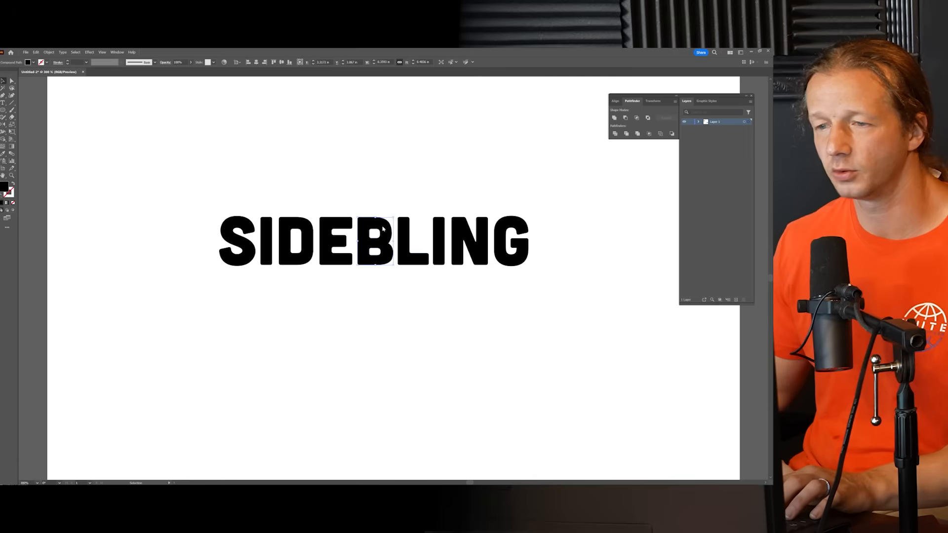
Step: Reflect the letter B across the horizontal axis and deselect it
{"action": "right_click", "coordinate": [383, 228]}
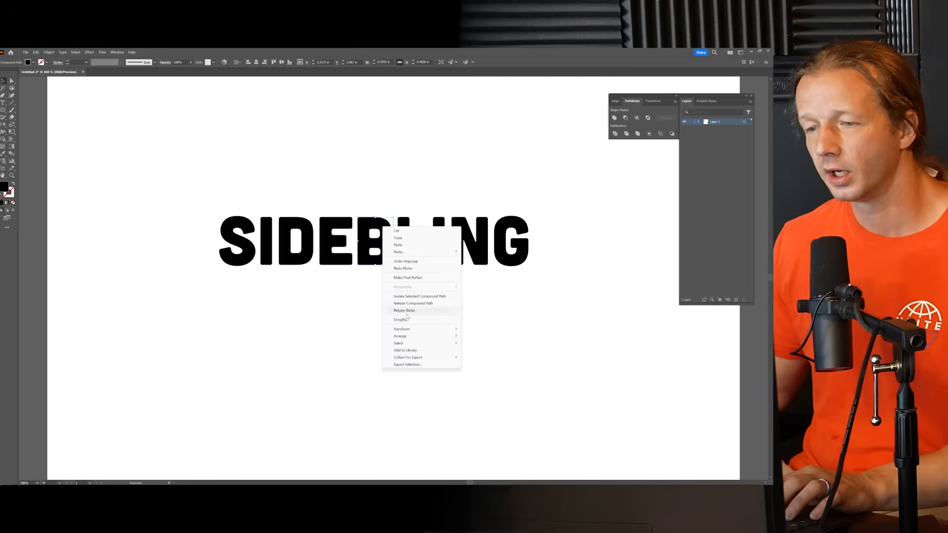
{"action": "mouse_move", "coordinate": [422, 331]}
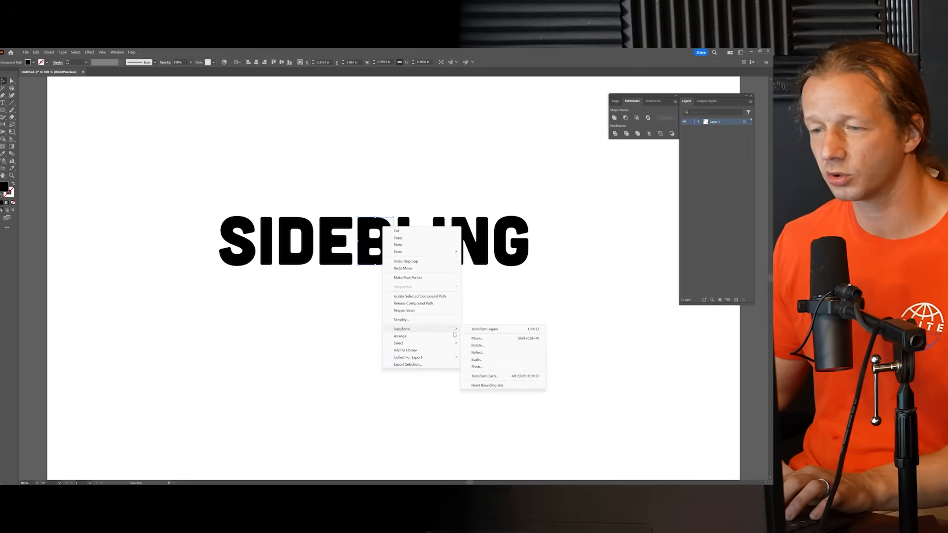
{"action": "left_click", "coordinate": [483, 353]}
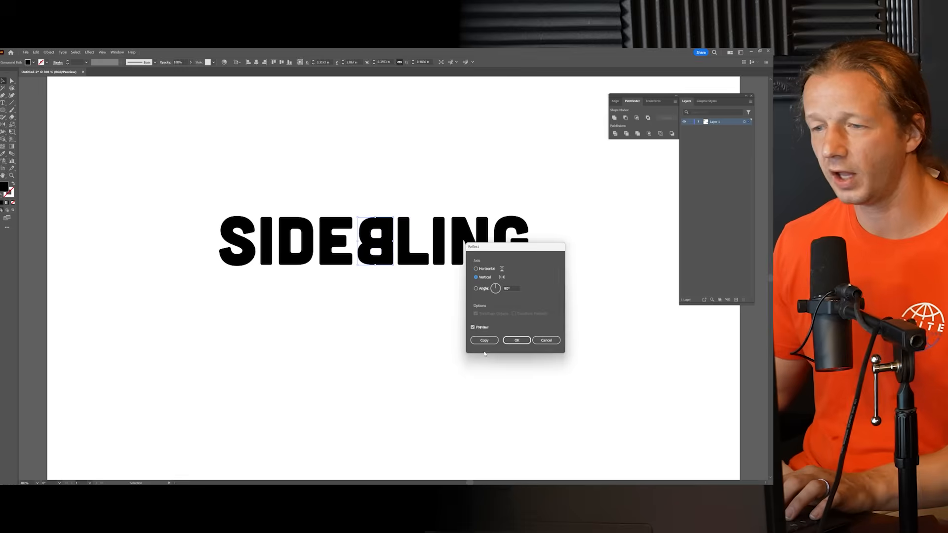
{"action": "left_click", "coordinate": [487, 268]}
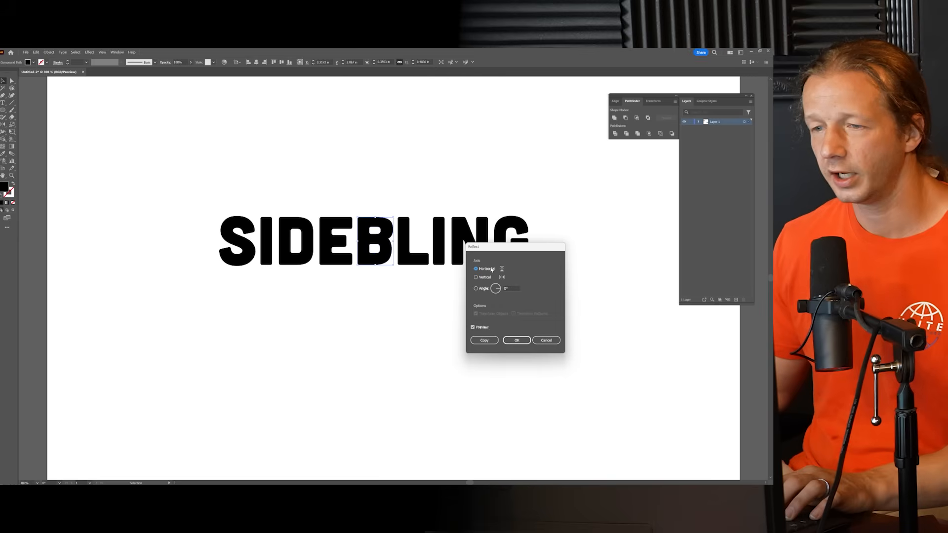
{"action": "left_click", "coordinate": [513, 342]}
{"action": "left_click", "coordinate": [367, 219]}
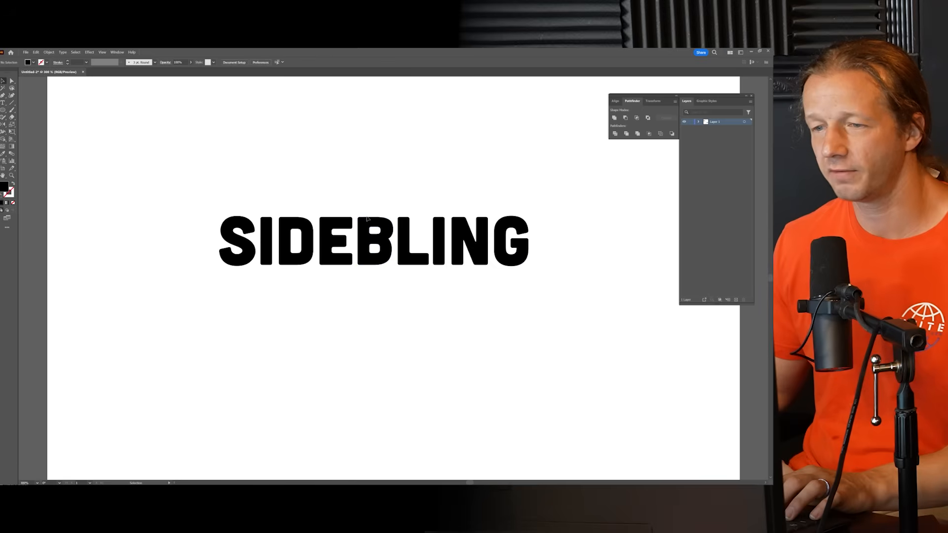
Step: Scale down the outlined SIDEBLING on the artboard and add a second copy of it below
{"action": "scroll", "coordinate": [372, 192], "scroll_direction": "down", "scroll_amount": 2}
{"action": "scroll", "coordinate": [372, 191], "scroll_direction": "up", "scroll_amount": 2}
{"action": "scroll", "coordinate": [373, 197], "scroll_direction": "down", "scroll_amount": 1}
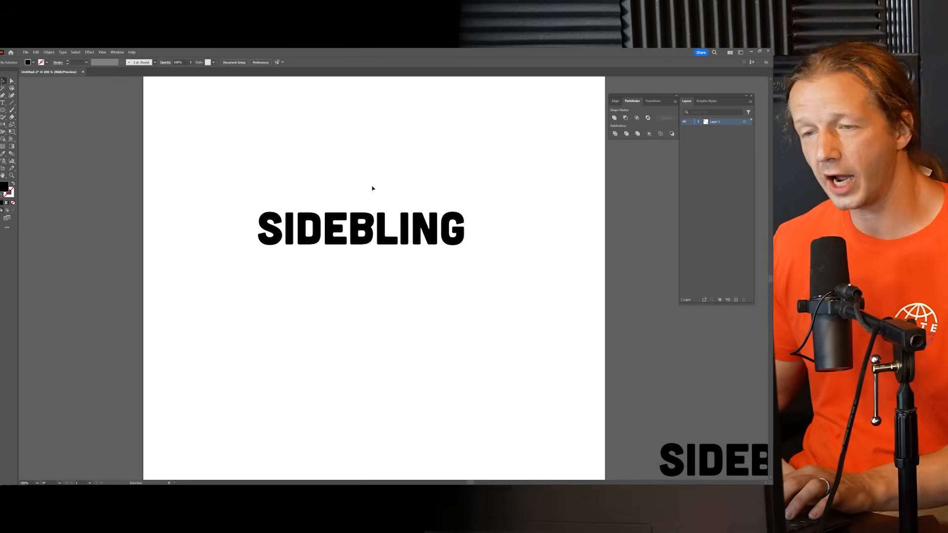
{"action": "left_click_drag", "start_coordinate": [366, 191], "coordinate": [394, 191]}
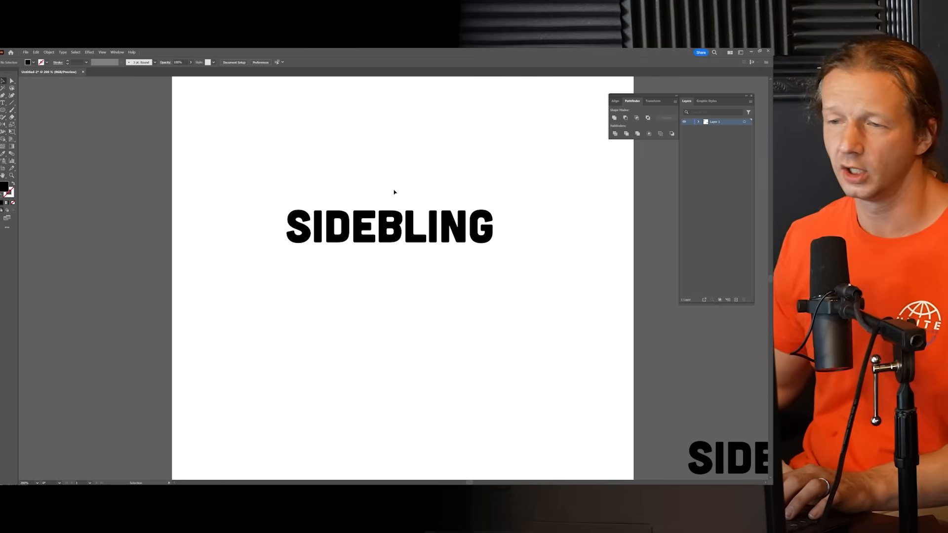
{"action": "left_click_drag", "start_coordinate": [290, 174], "coordinate": [535, 283]}
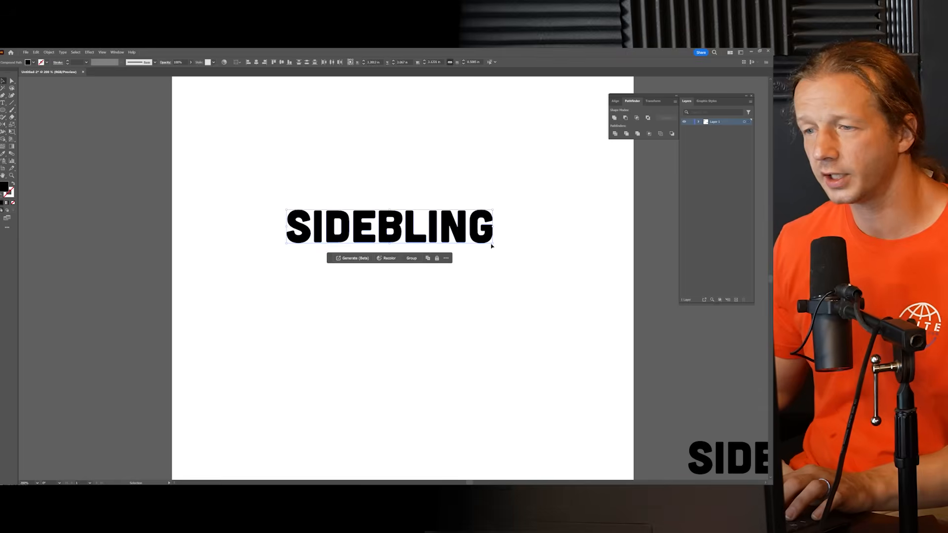
{"action": "left_click_drag", "start_coordinate": [493, 244], "coordinate": [301, 173]}
{"action": "key", "text": "ctrl+c"}
{"action": "key", "text": "ctrl+v"}
{"action": "left_click", "coordinate": [319, 236]}
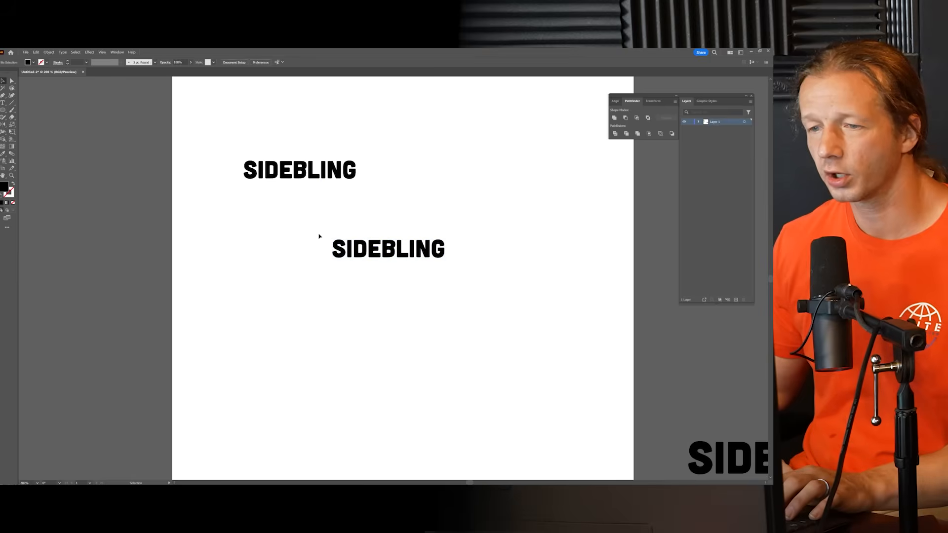
Step: Rearrange the lower SIDEBLING copy into two left-aligned lines, with SIDE stacked directly above BLING
{"action": "left_click_drag", "start_coordinate": [340, 245], "coordinate": [387, 217]}
{"action": "key", "text": "ctrl+z"}
{"action": "left_click_drag", "start_coordinate": [370, 258], "coordinate": [423, 231]}
{"action": "left_click", "coordinate": [506, 207]}
Step: Examine the spacing and alignment of the stacked SIDE and BLING lines, selecting the SIDE letters
{"action": "scroll", "coordinate": [425, 212], "scroll_direction": "up", "scroll_amount": 2}
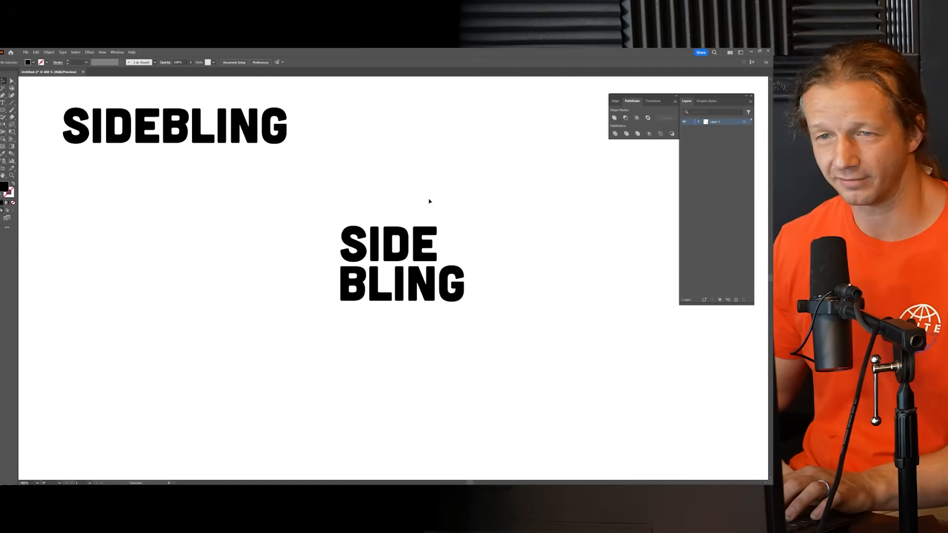
{"action": "scroll", "coordinate": [428, 201], "scroll_direction": "right", "scroll_amount": 1}
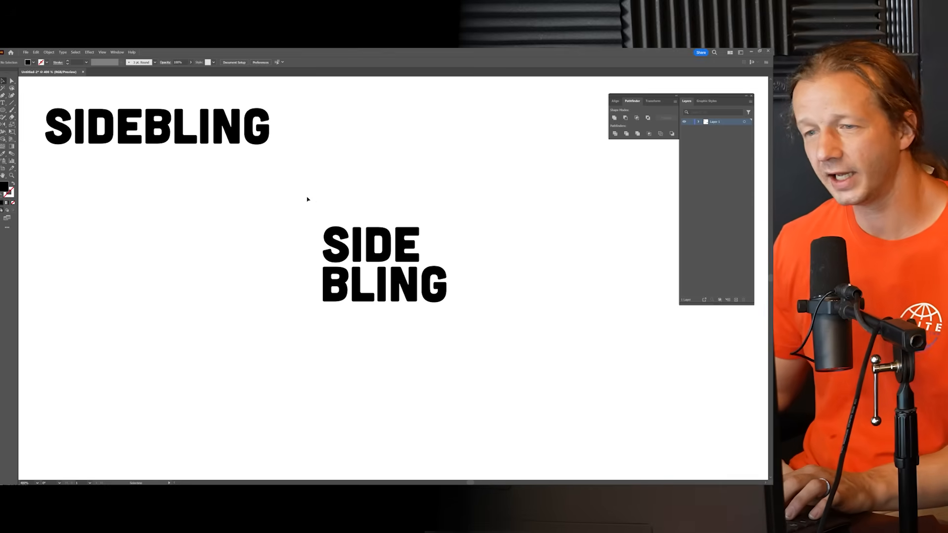
{"action": "left_click_drag", "start_coordinate": [470, 322], "coordinate": [470, 321]}
{"action": "left_click", "coordinate": [387, 186]}
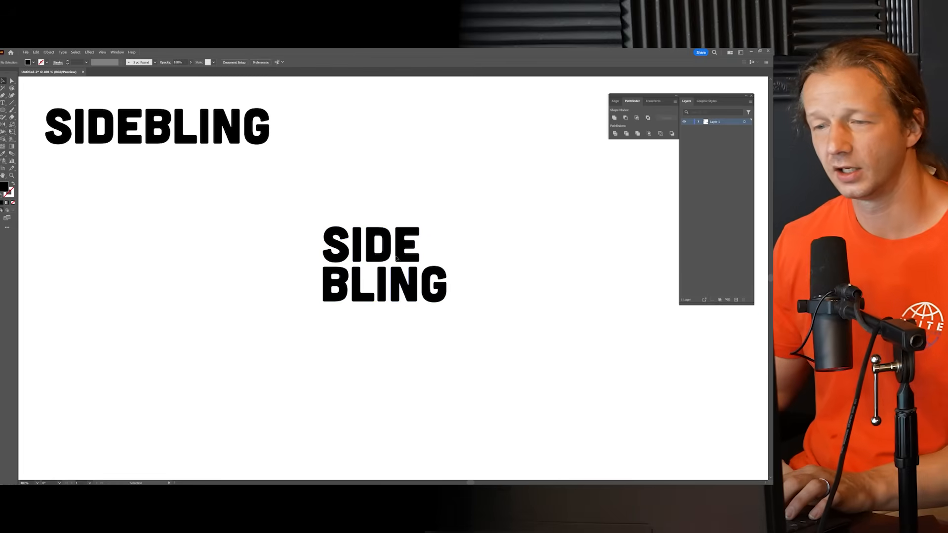
{"action": "scroll", "coordinate": [393, 255], "scroll_direction": "up", "scroll_amount": 1}
{"action": "left_click_drag", "start_coordinate": [254, 185], "coordinate": [511, 334]}
{"action": "scroll", "coordinate": [511, 334], "scroll_direction": "down", "scroll_amount": 2}
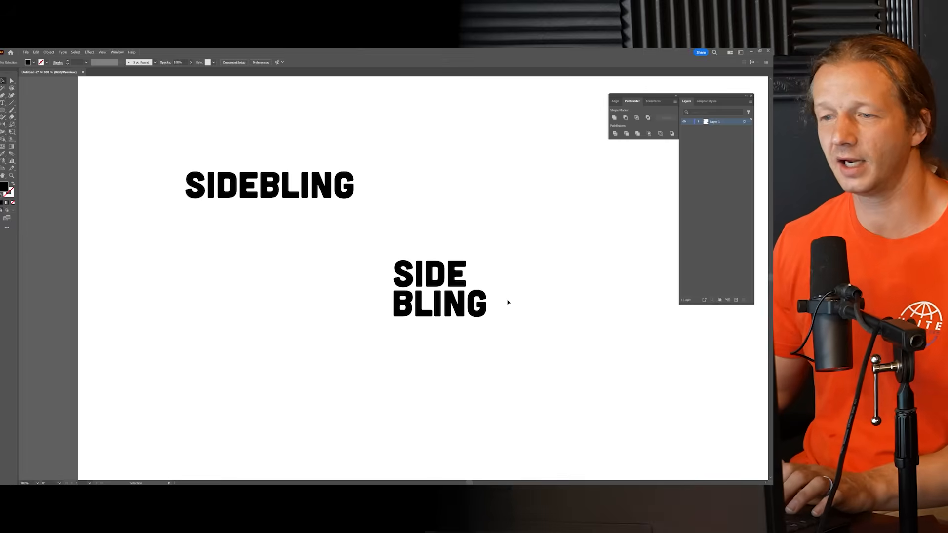
{"action": "scroll", "coordinate": [508, 303], "scroll_direction": "up", "scroll_amount": 1}
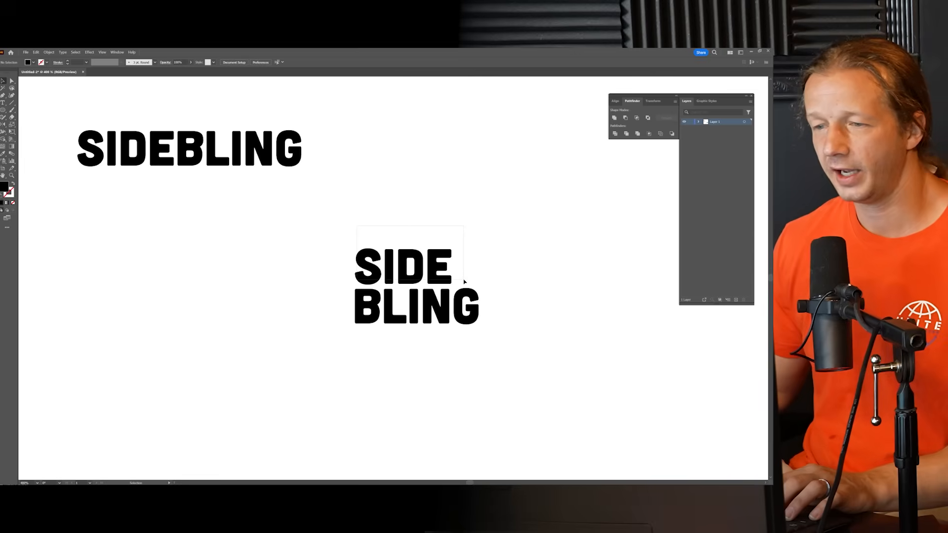
{"action": "left_click_drag", "start_coordinate": [464, 282], "coordinate": [460, 255]}
{"action": "left_click", "coordinate": [471, 247]}
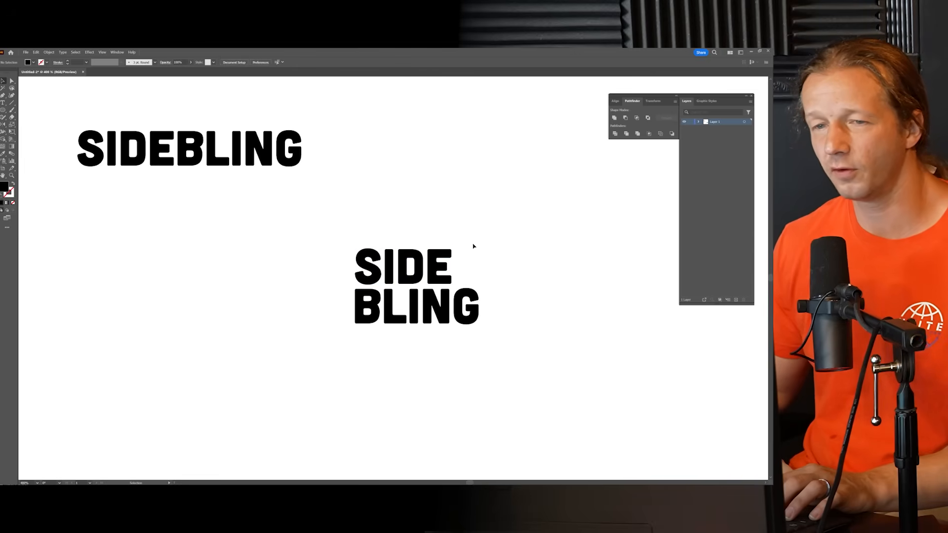
{"action": "left_click_drag", "start_coordinate": [474, 274], "coordinate": [473, 275]}
{"action": "key", "text": "ctrl+plus"}
{"action": "key", "text": "ctrl+plus"}
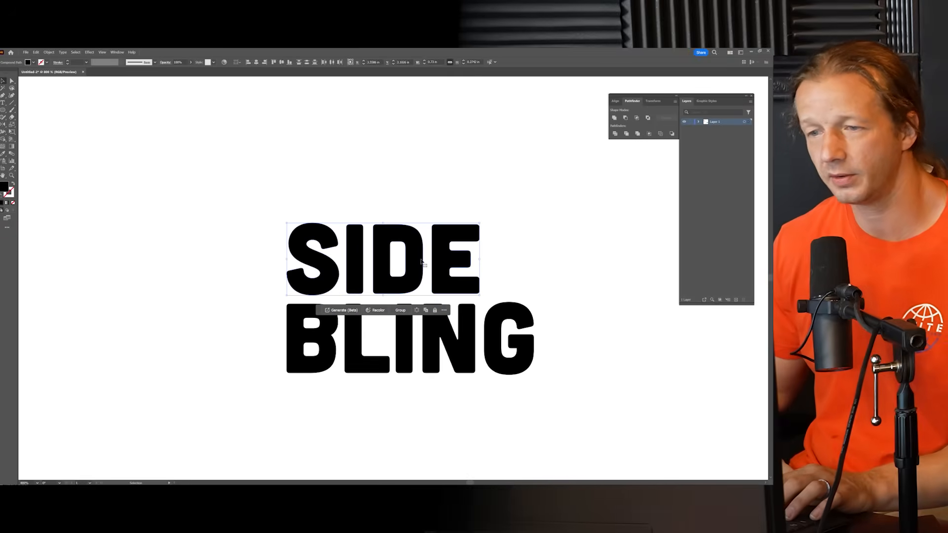
{"action": "scroll", "coordinate": [497, 248], "scroll_direction": "down", "scroll_amount": 2}
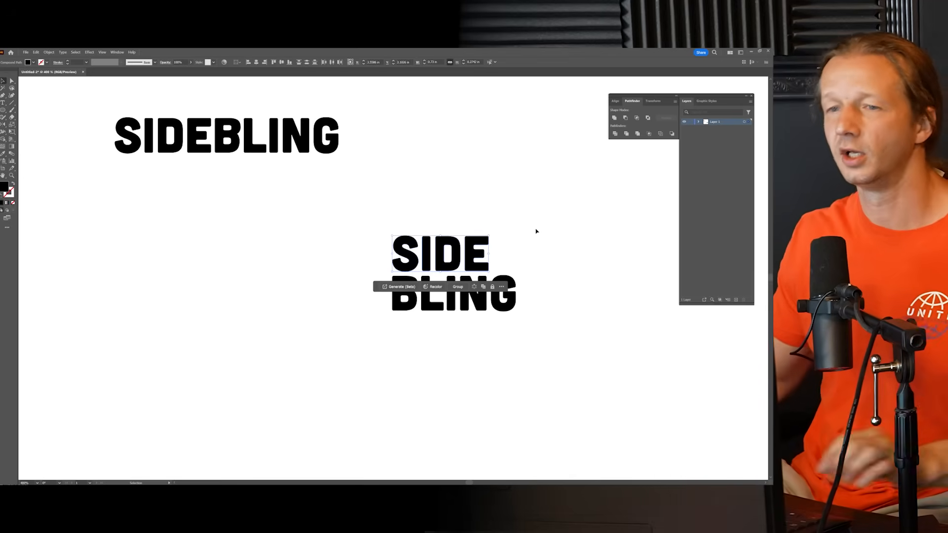
Step: Move the one-line SIDEBLING into the artboard's upper-left corner and shrink it as a small reference
{"action": "left_click", "coordinate": [462, 201]}
{"action": "scroll", "coordinate": [447, 201], "scroll_direction": "down", "scroll_amount": 2}
{"action": "left_click_drag", "start_coordinate": [448, 202], "coordinate": [396, 208]}
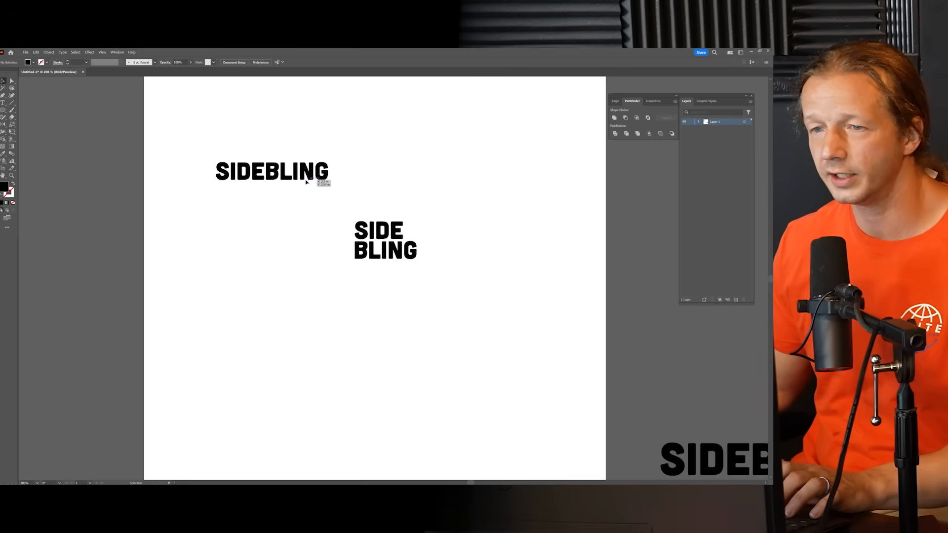
{"action": "left_click", "coordinate": [237, 163]}
{"action": "scroll", "coordinate": [363, 195], "scroll_direction": "down", "scroll_amount": 2}
{"action": "left_click_drag", "start_coordinate": [347, 185], "coordinate": [293, 125]}
Step: Enlarge the stacked SIDE BLING lettering on the artboard and deselect it
{"action": "left_click", "coordinate": [374, 217]}
{"action": "scroll", "coordinate": [365, 205], "scroll_direction": "up", "scroll_amount": 1}
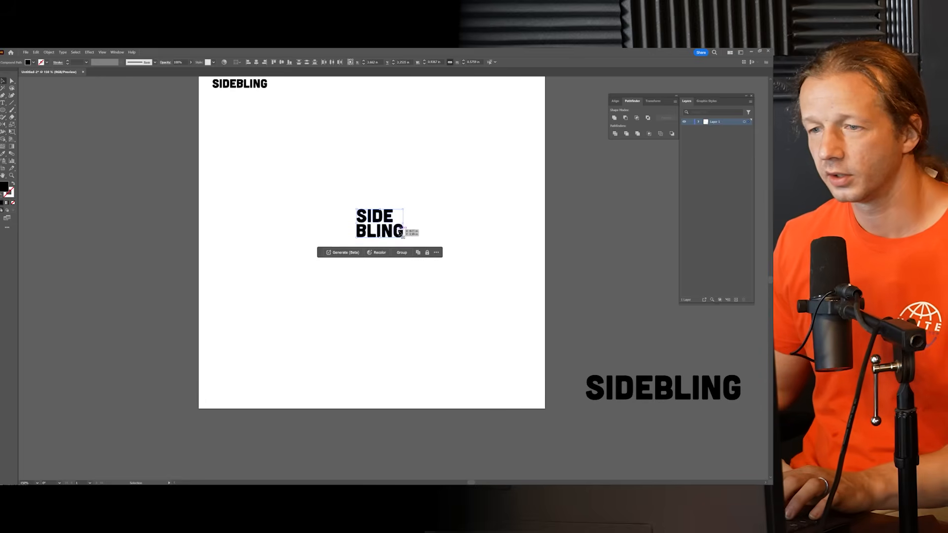
{"action": "left_click_drag", "start_coordinate": [404, 238], "coordinate": [390, 206]}
{"action": "left_click", "coordinate": [447, 175]}
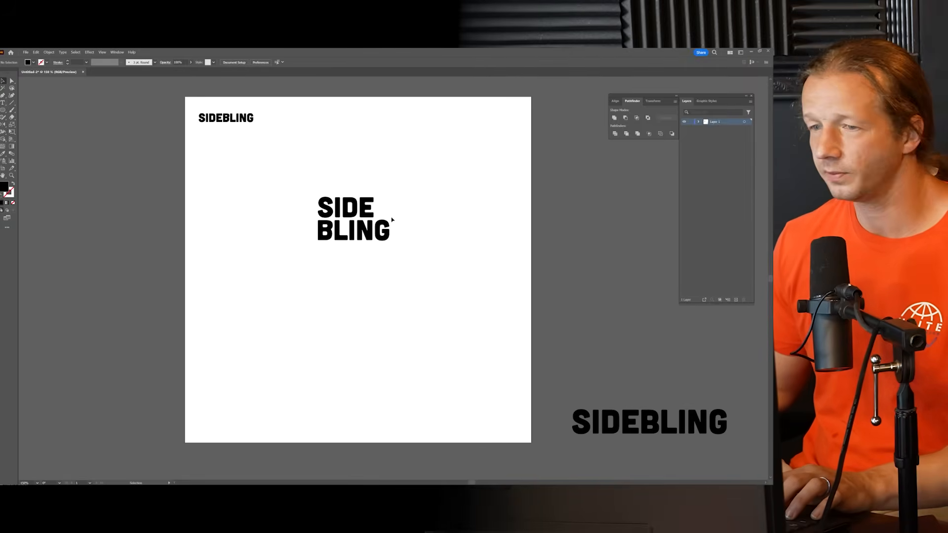
Step: Shift the SIDE letters slightly down to tighten the gap above BLING
{"action": "scroll", "coordinate": [340, 208], "scroll_direction": "up", "scroll_amount": 4}
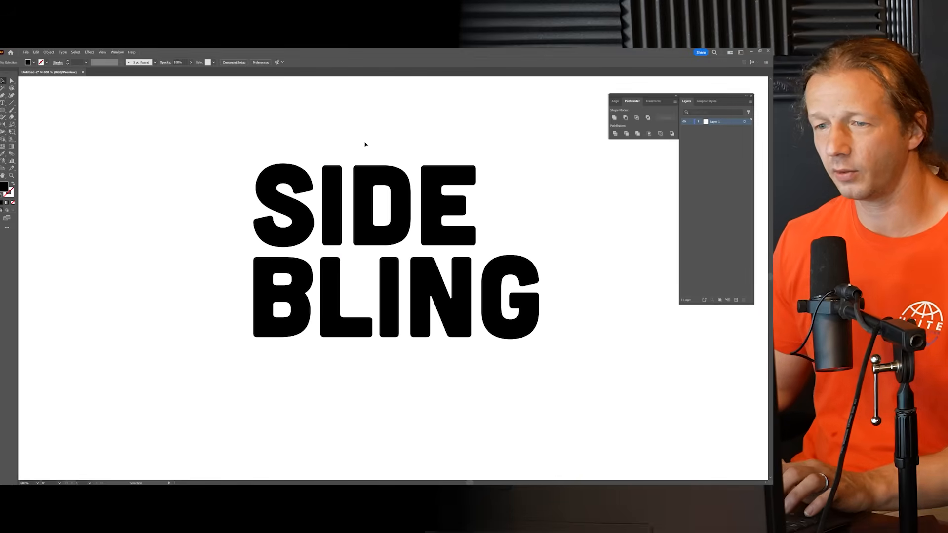
{"action": "left_click_drag", "start_coordinate": [365, 144], "coordinate": [313, 141]}
{"action": "left_click_drag", "start_coordinate": [493, 236], "coordinate": [492, 237]}
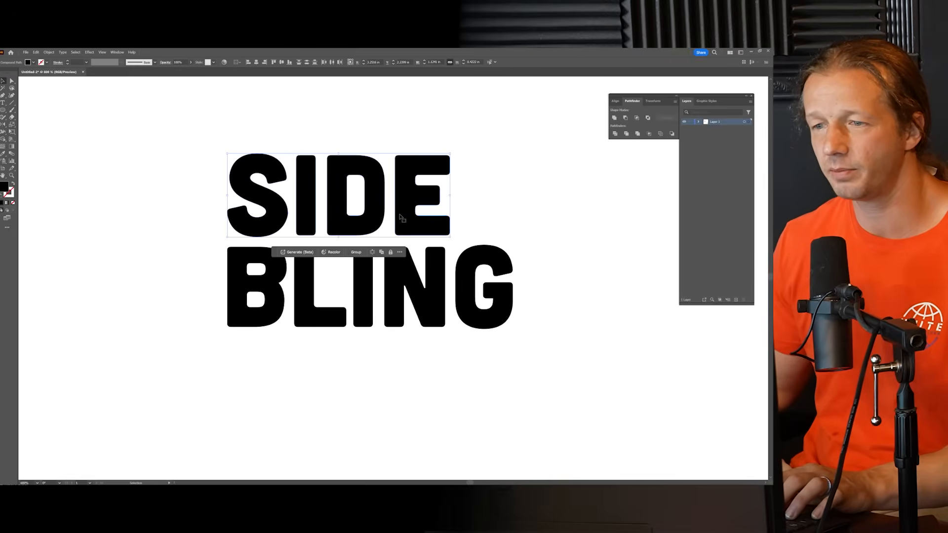
{"action": "left_click_drag", "start_coordinate": [379, 213], "coordinate": [380, 215]}
{"action": "left_click", "coordinate": [367, 141]}
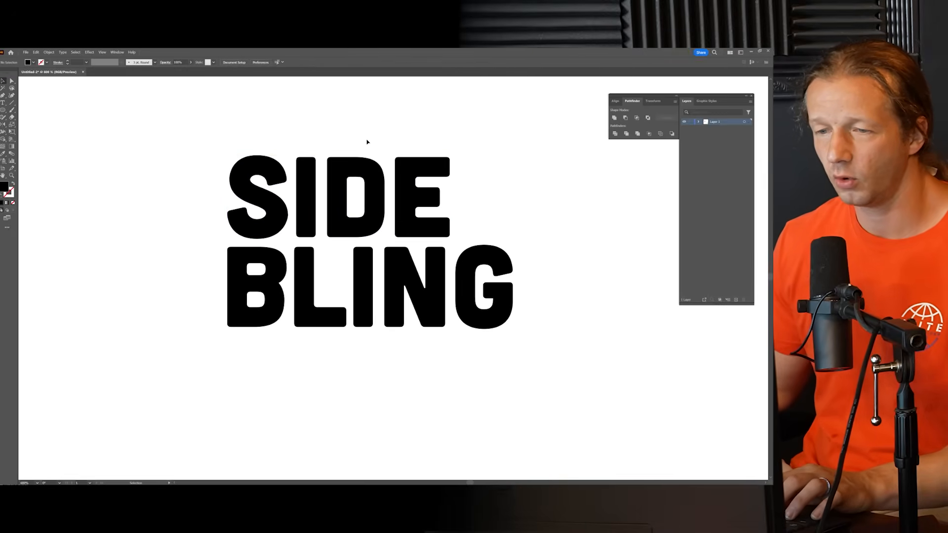
Step: Place a small copy of the stacked SIDE BLING beside the one-line reference at the artboard's upper edge
{"action": "scroll", "coordinate": [344, 153], "scroll_direction": "down", "scroll_amount": 4}
{"action": "left_click_drag", "start_coordinate": [311, 127], "coordinate": [262, 152]}
{"action": "left_click", "coordinate": [342, 200]}
{"action": "left_click_drag", "start_coordinate": [345, 204], "coordinate": [352, 167]}
Step: Nudge the SIDE letters slightly left so the I lines up with the L of BLING below
{"action": "scroll", "coordinate": [295, 262], "scroll_direction": "up", "scroll_amount": 2}
{"action": "scroll", "coordinate": [347, 186], "scroll_direction": "up", "scroll_amount": 2}
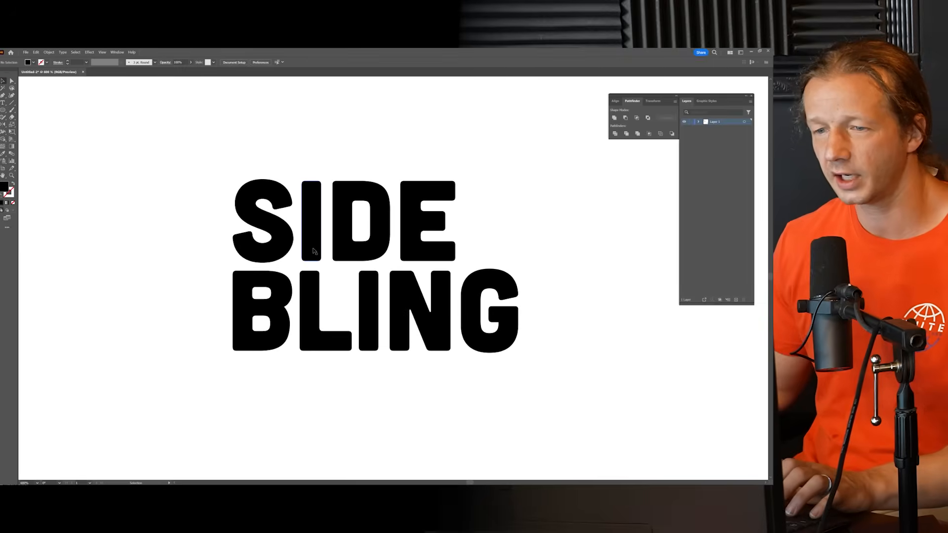
{"action": "scroll", "coordinate": [313, 251], "scroll_direction": "up", "scroll_amount": 1}
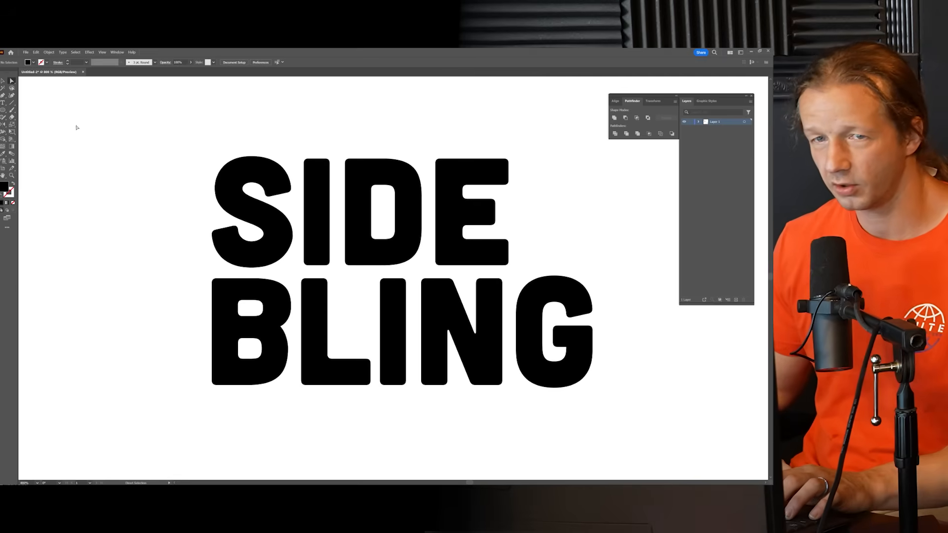
{"action": "left_click", "coordinate": [486, 218]}
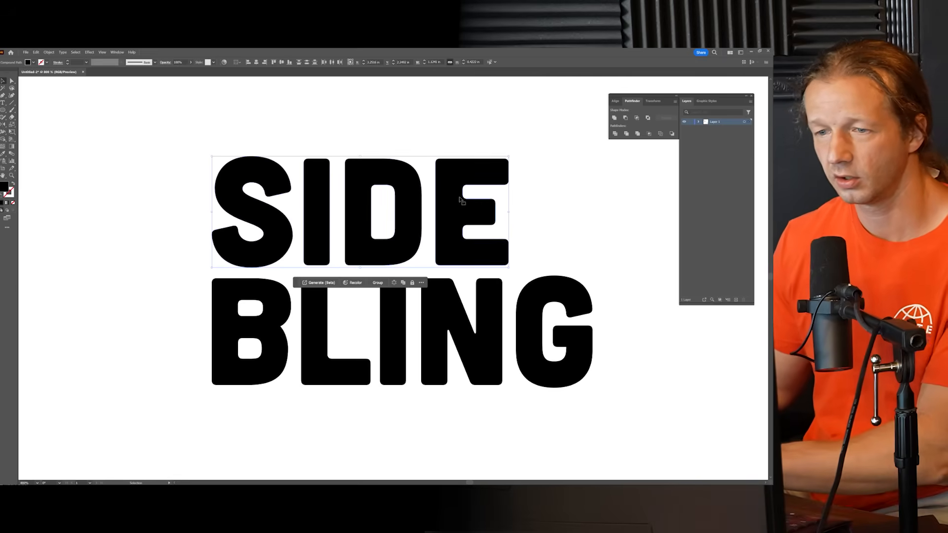
{"action": "key", "text": "Left"}
{"action": "left_click", "coordinate": [420, 160]}
{"action": "left_click", "coordinate": [454, 228]}
{"action": "left_click_drag", "start_coordinate": [453, 228], "coordinate": [454, 228]}
{"action": "left_click", "coordinate": [354, 146]}
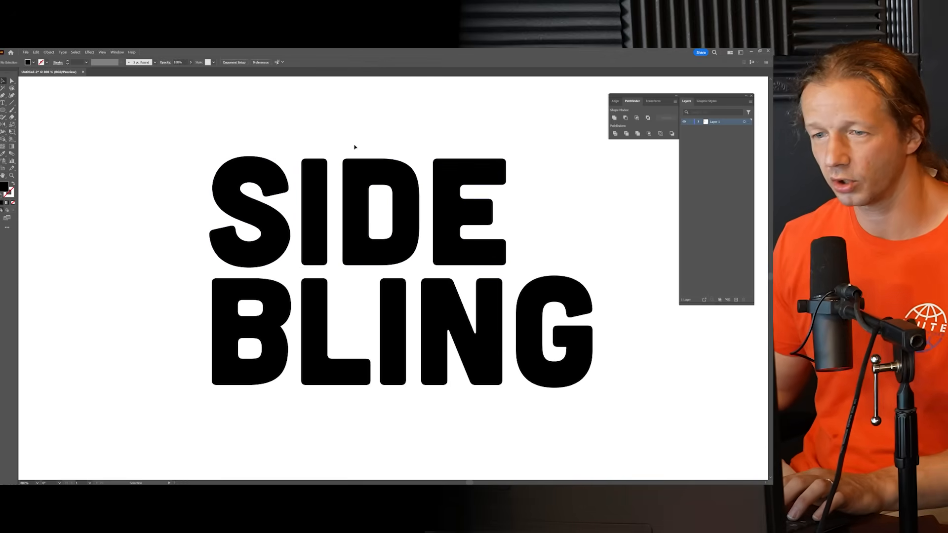
Step: Delete the I of SIDE and stretch the L's stem up to the top of SIDE to replace it
{"action": "left_click", "coordinate": [315, 199]}
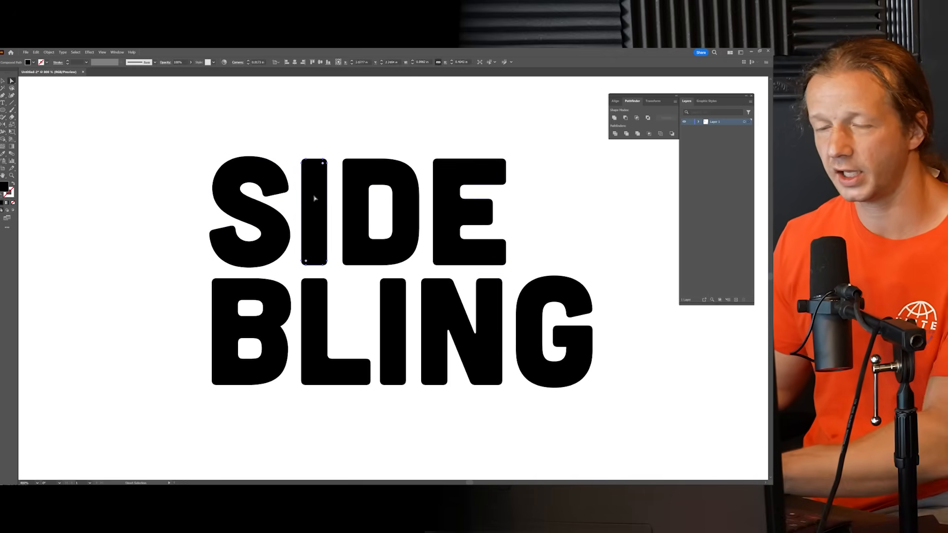
{"action": "key", "text": "Delete"}
{"action": "left_click_drag", "start_coordinate": [297, 267], "coordinate": [334, 166]}
{"action": "left_click", "coordinate": [339, 132]}
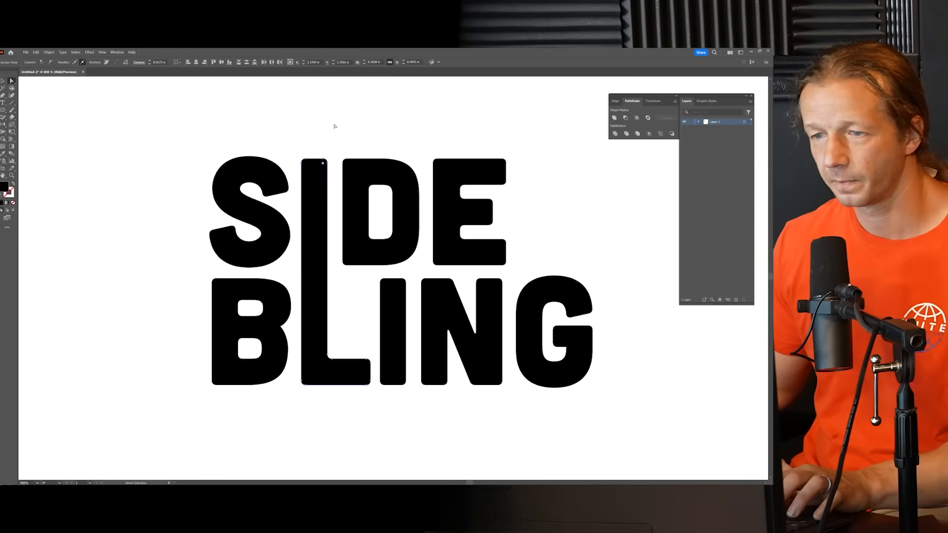
Step: Examine the stacked lettering with the shared I and L stem, both close up and against the small reference versions
{"action": "scroll", "coordinate": [351, 133], "scroll_direction": "down", "scroll_amount": 5}
{"action": "left_click_drag", "start_coordinate": [387, 117], "coordinate": [387, 188]}
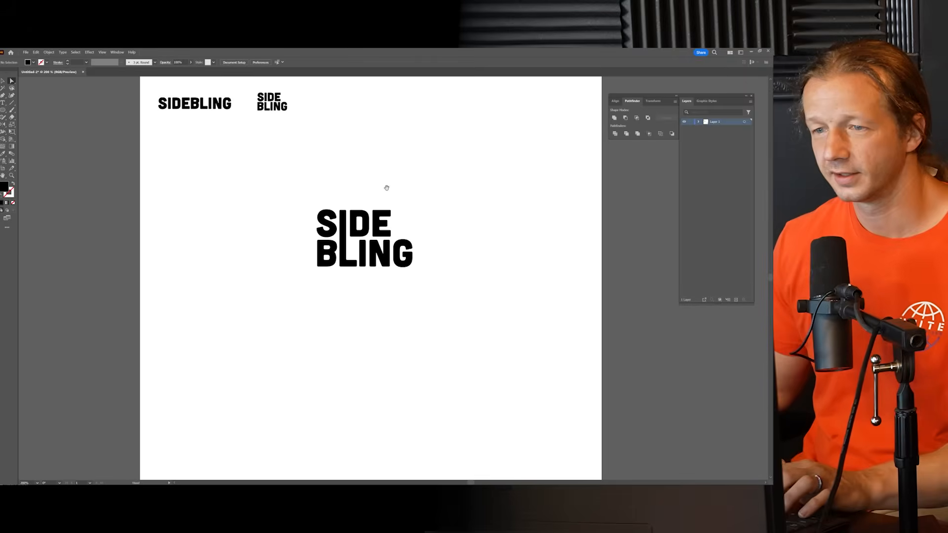
{"action": "left_click", "coordinate": [4, 80]}
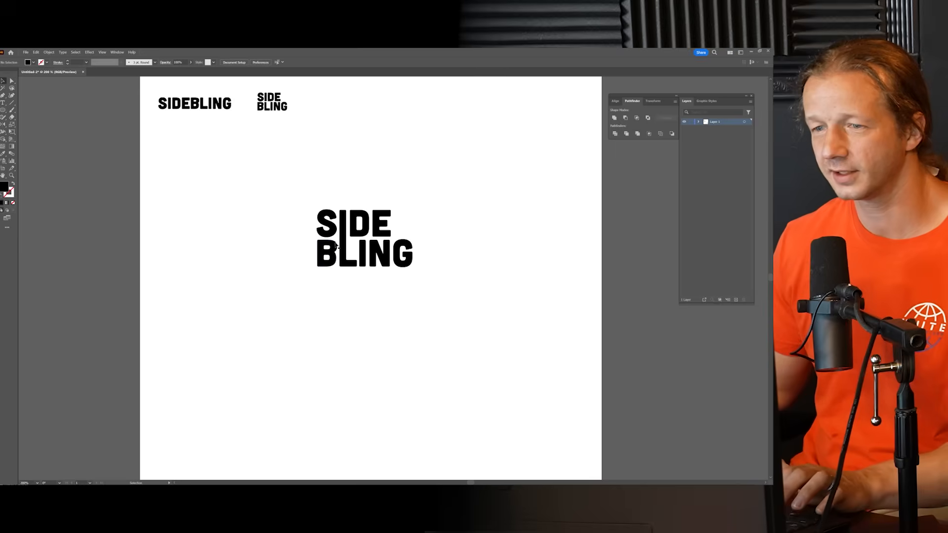
{"action": "scroll", "coordinate": [361, 239], "scroll_direction": "up", "scroll_amount": 4}
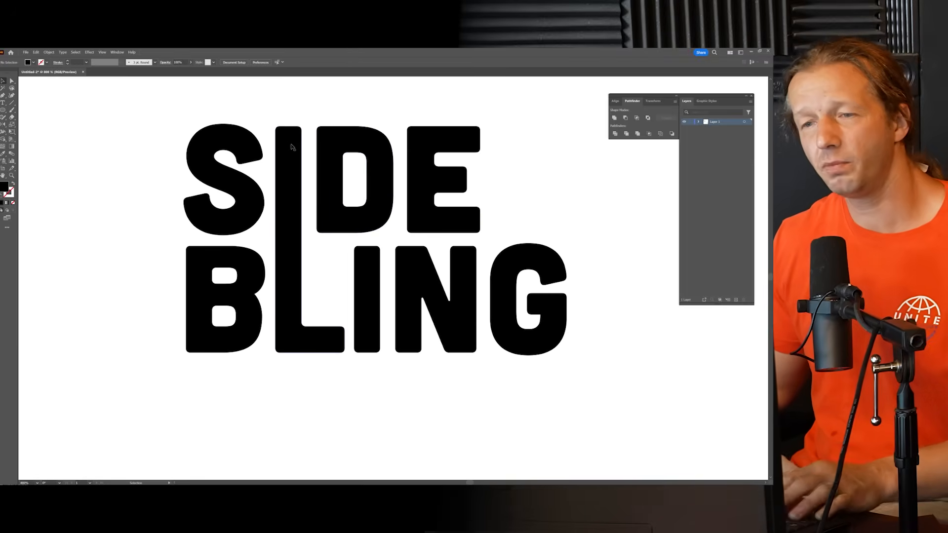
{"action": "scroll", "coordinate": [311, 185], "scroll_direction": "down", "scroll_amount": 2}
{"action": "scroll", "coordinate": [312, 186], "scroll_direction": "down", "scroll_amount": 2}
{"action": "scroll", "coordinate": [311, 186], "scroll_direction": "up", "scroll_amount": 3}
{"action": "left_click_drag", "start_coordinate": [315, 140], "coordinate": [330, 170]}
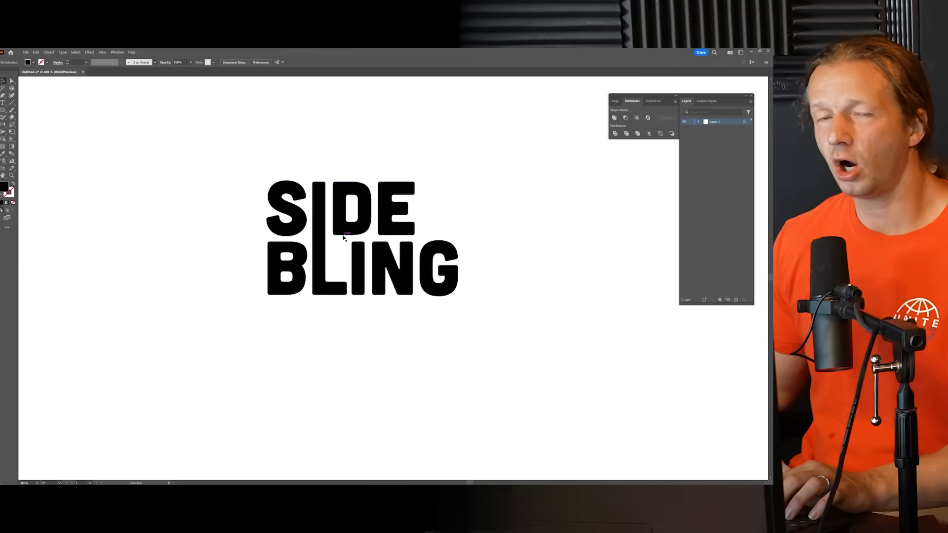
Step: Shorten the L's tall stem by lowering its upper anchor points a little below the top of SIDE
{"action": "scroll", "coordinate": [336, 235], "scroll_direction": "up", "scroll_amount": 2}
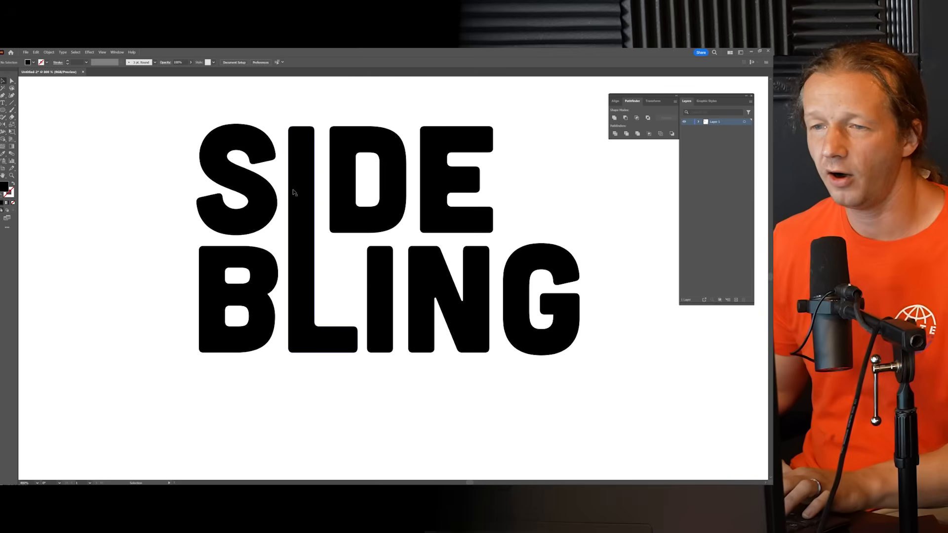
{"action": "left_click", "coordinate": [12, 81]}
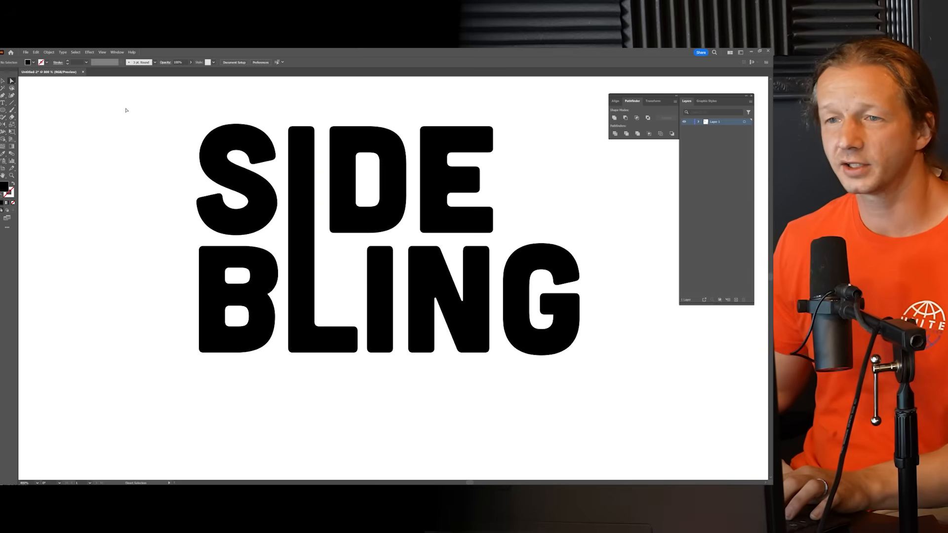
{"action": "scroll", "coordinate": [281, 136], "scroll_direction": "up", "scroll_amount": 1}
{"action": "left_click", "coordinate": [295, 131]}
{"action": "left_click", "coordinate": [333, 132]}
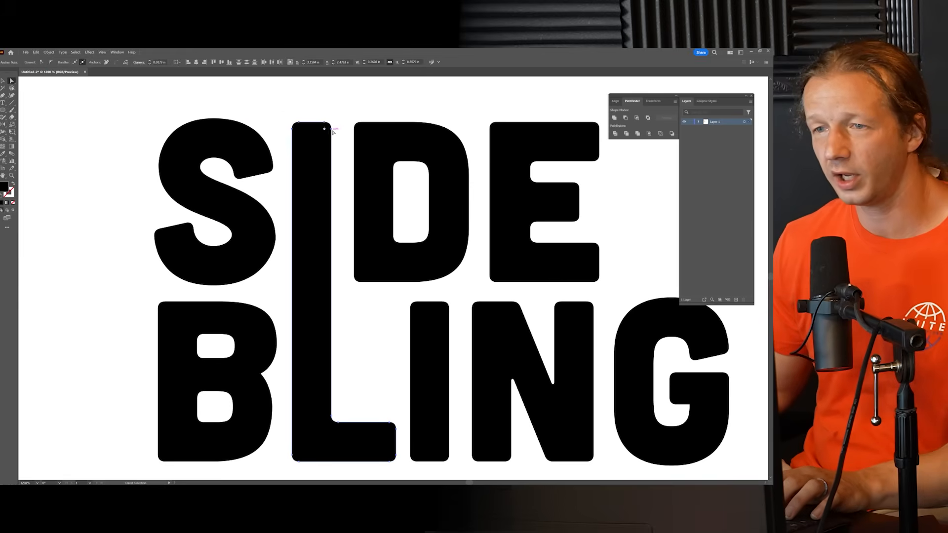
{"action": "left_click_drag", "start_coordinate": [332, 130], "coordinate": [333, 162]}
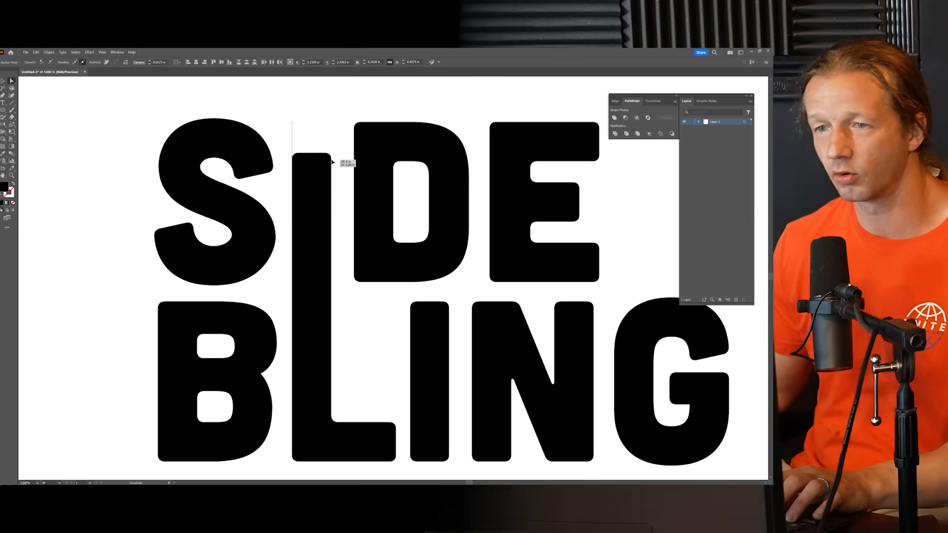
{"action": "left_click", "coordinate": [107, 113]}
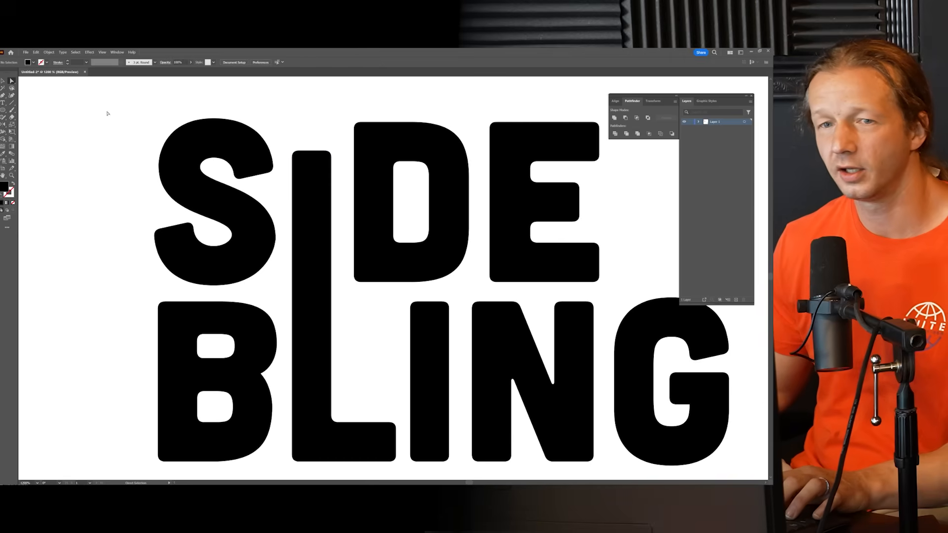
Step: Create a solid black triangle beside the S with the Polygon tool set to 3 sides, and scale it down
{"action": "left_click", "coordinate": [3, 112]}
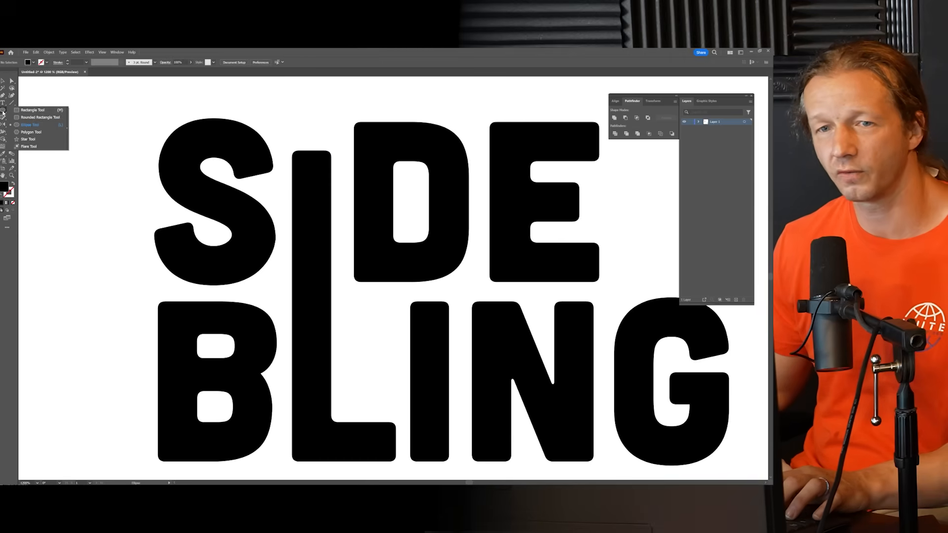
{"action": "left_click", "coordinate": [29, 133]}
{"action": "left_click", "coordinate": [113, 140]}
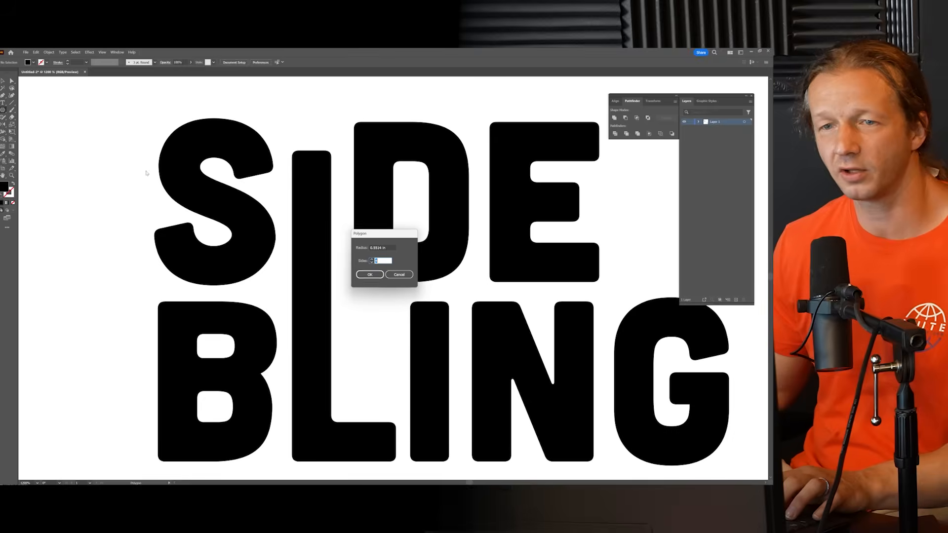
{"action": "type", "text": "3"}
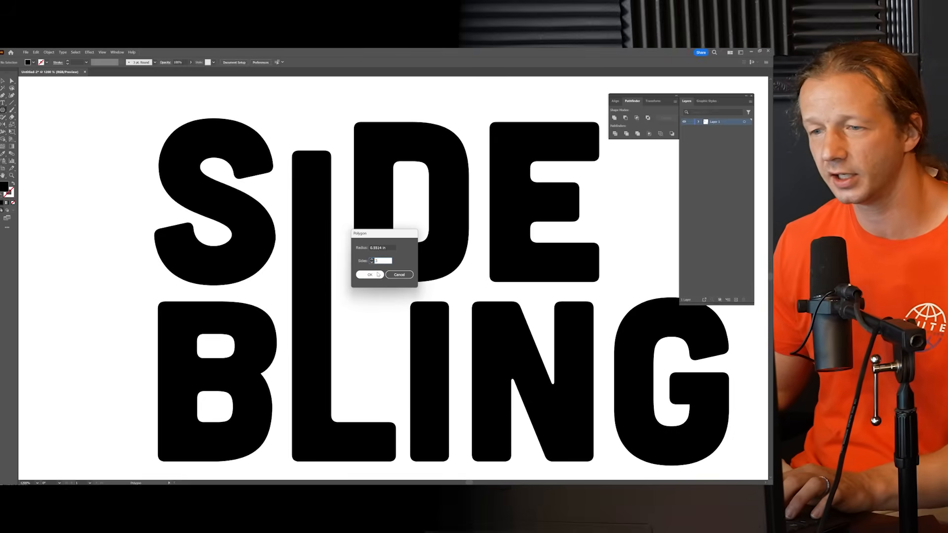
{"action": "left_click", "coordinate": [370, 274]}
{"action": "left_click_drag", "start_coordinate": [300, 250], "coordinate": [156, 165]}
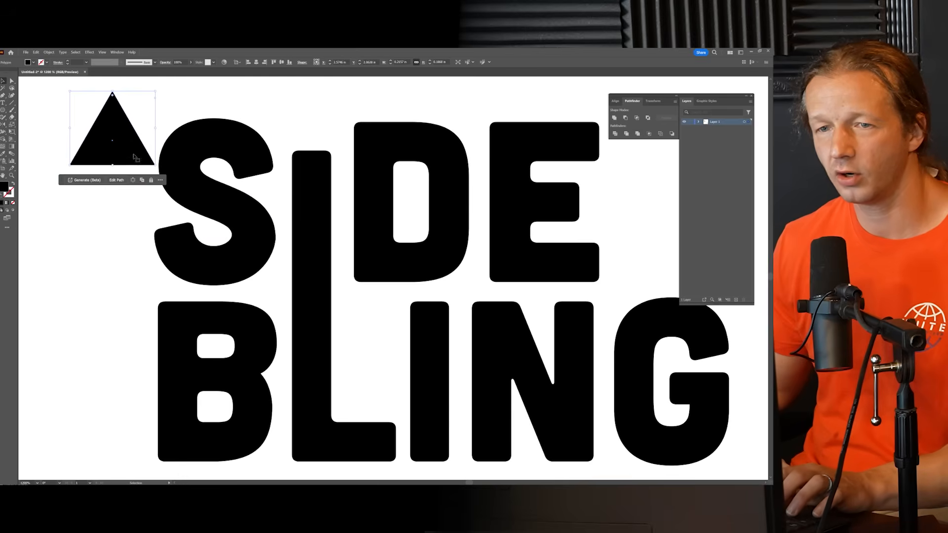
{"action": "left_click_drag", "start_coordinate": [113, 97], "coordinate": [114, 102]}
Step: Move the triangle onto the shortened L stem between the S and the D
{"action": "scroll", "coordinate": [241, 176], "scroll_direction": "up", "scroll_amount": 4}
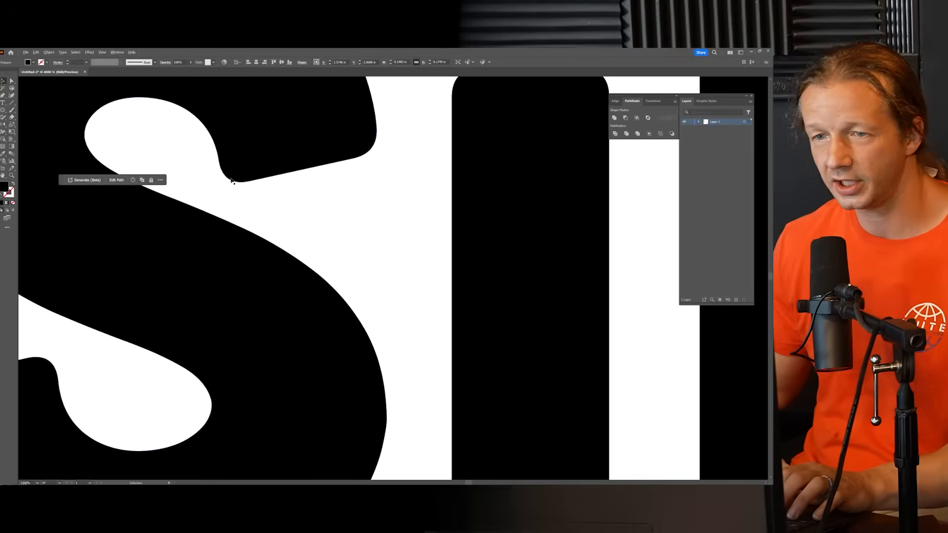
{"action": "scroll", "coordinate": [311, 179], "scroll_direction": "down", "scroll_amount": 3}
{"action": "left_click_drag", "start_coordinate": [126, 131], "coordinate": [400, 152]}
{"action": "left_click", "coordinate": [371, 84]}
{"action": "scroll", "coordinate": [362, 118], "scroll_direction": "down", "scroll_amount": 4}
{"action": "left_click_drag", "start_coordinate": [511, 159], "coordinate": [436, 192]}
Step: Fine-tune the triangle's size and position so it caps the stem as an arrowhead level with the top of SIDE
{"action": "scroll", "coordinate": [297, 175], "scroll_direction": "up", "scroll_amount": 4}
{"action": "left_click", "coordinate": [293, 141]}
{"action": "left_click", "coordinate": [337, 87]}
{"action": "left_click_drag", "start_coordinate": [338, 87], "coordinate": [327, 97]}
{"action": "left_click_drag", "start_coordinate": [289, 131], "coordinate": [285, 123]}
{"action": "left_click", "coordinate": [322, 235]}
{"action": "scroll", "coordinate": [322, 235], "scroll_direction": "down", "scroll_amount": 6}
{"action": "left_click_drag", "start_coordinate": [322, 234], "coordinate": [305, 216]}
{"action": "scroll", "coordinate": [303, 218], "scroll_direction": "up", "scroll_amount": 2}
{"action": "left_click_drag", "start_coordinate": [296, 159], "coordinate": [347, 216]}
Step: Place a small copy of the arrow version beside the stacked reference at the artboard's upper edge
{"action": "scroll", "coordinate": [348, 156], "scroll_direction": "down", "scroll_amount": 1}
{"action": "left_click_drag", "start_coordinate": [231, 183], "coordinate": [437, 336]}
{"action": "left_click_drag", "start_coordinate": [453, 215], "coordinate": [473, 274]}
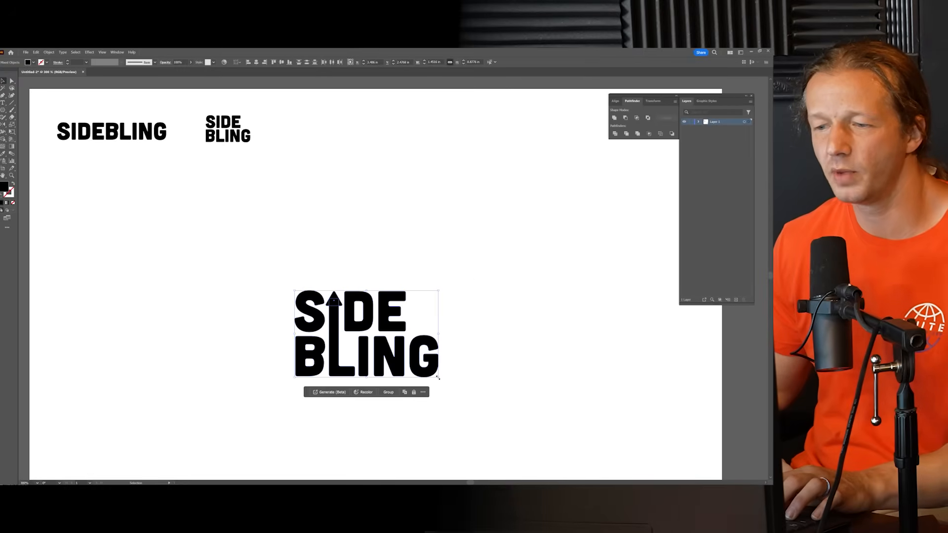
{"action": "left_click_drag", "start_coordinate": [400, 368], "coordinate": [309, 139]}
{"action": "left_click", "coordinate": [378, 152]}
{"action": "left_click_drag", "start_coordinate": [392, 233], "coordinate": [383, 206]}
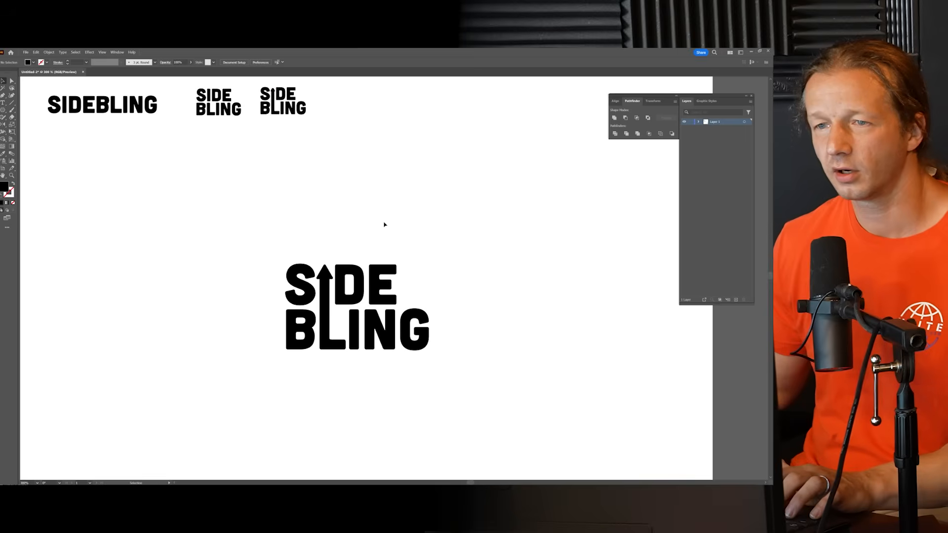
Step: Delete the arrowhead from the large lettering and stretch the L's stem back up to the top of SIDE
{"action": "left_click", "coordinate": [325, 272]}
{"action": "key", "text": "Delete"}
{"action": "scroll", "coordinate": [328, 286], "scroll_direction": "up", "scroll_amount": 2}
{"action": "left_click", "coordinate": [333, 264]}
{"action": "left_click_drag", "start_coordinate": [331, 265], "coordinate": [337, 203]}
{"action": "left_click", "coordinate": [355, 225]}
Step: Move the I of BLING into the corner above the L's foot, aligned with the D's left edge
{"action": "left_click", "coordinate": [3, 81]}
{"action": "left_click", "coordinate": [361, 350]}
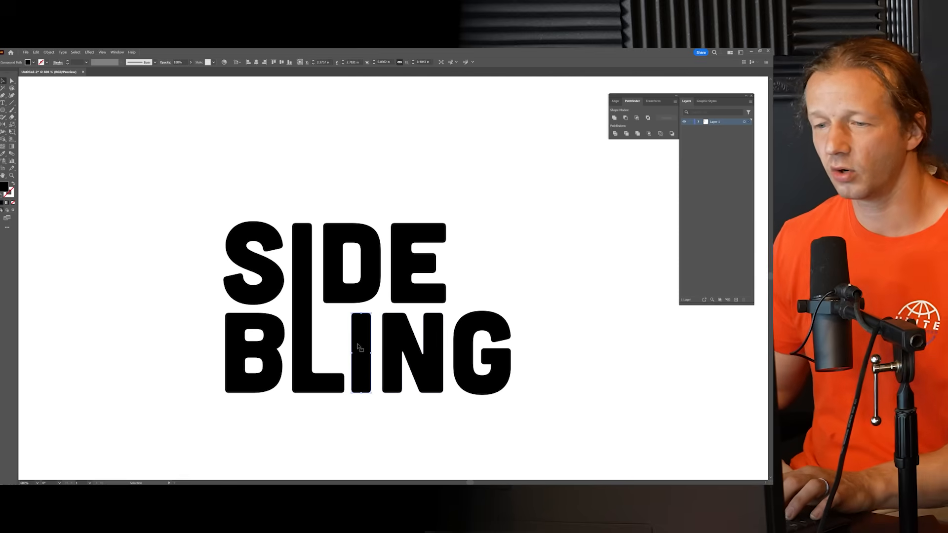
{"action": "left_click", "coordinate": [337, 356]}
{"action": "scroll", "coordinate": [337, 357], "scroll_direction": "up", "scroll_amount": 3}
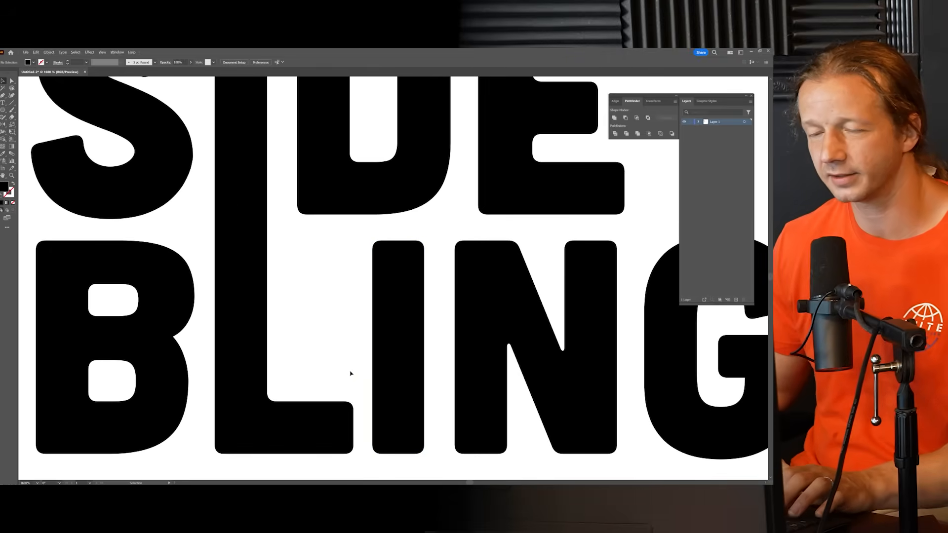
{"action": "scroll", "coordinate": [350, 374], "scroll_direction": "down", "scroll_amount": 4}
{"action": "scroll", "coordinate": [351, 376], "scroll_direction": "up", "scroll_amount": 4}
{"action": "scroll", "coordinate": [343, 342], "scroll_direction": "down", "scroll_amount": 2}
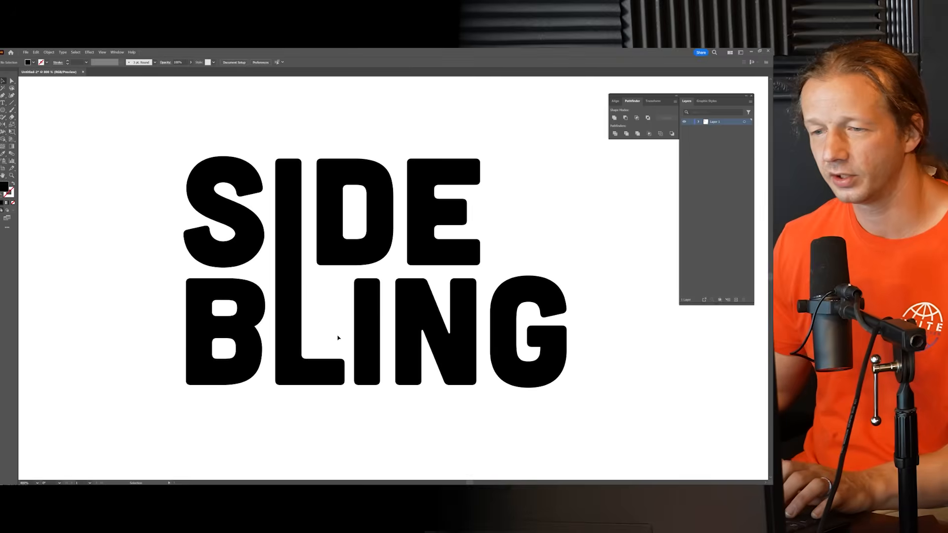
{"action": "left_click", "coordinate": [368, 347]}
{"action": "scroll", "coordinate": [368, 347], "scroll_direction": "up", "scroll_amount": 2}
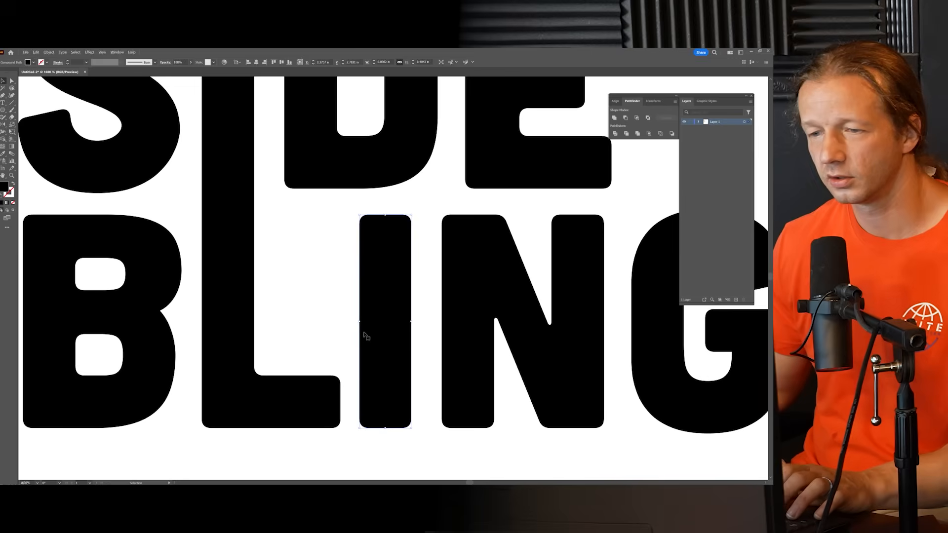
{"action": "left_click_drag", "start_coordinate": [385, 331], "coordinate": [310, 255]}
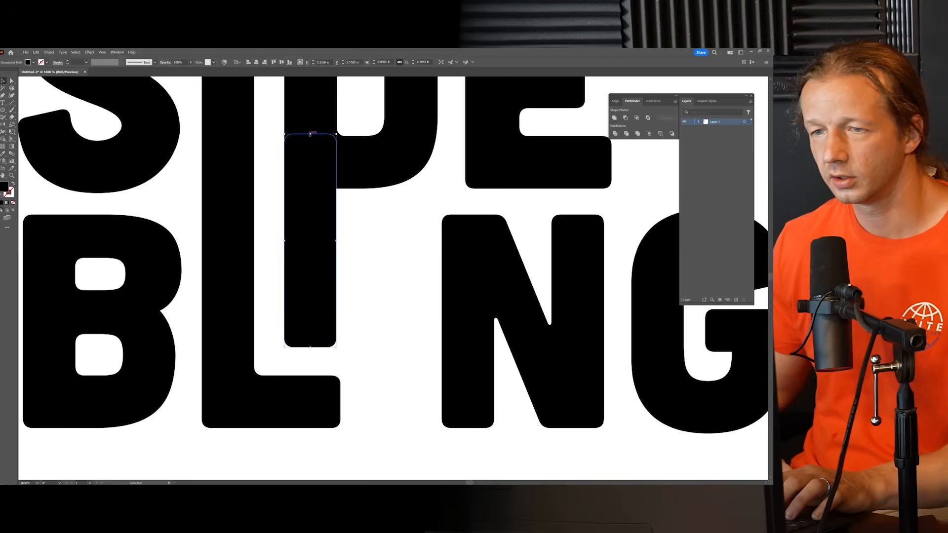
Step: Try to shorten the I inside the L by scaling it down from its top edge
{"action": "key", "text": "a"}
{"action": "left_click", "coordinate": [2, 81]}
{"action": "left_click_drag", "start_coordinate": [310, 133], "coordinate": [312, 285]}
{"action": "left_click", "coordinate": [345, 292]}
{"action": "scroll", "coordinate": [335, 298], "scroll_direction": "up", "scroll_amount": 3}
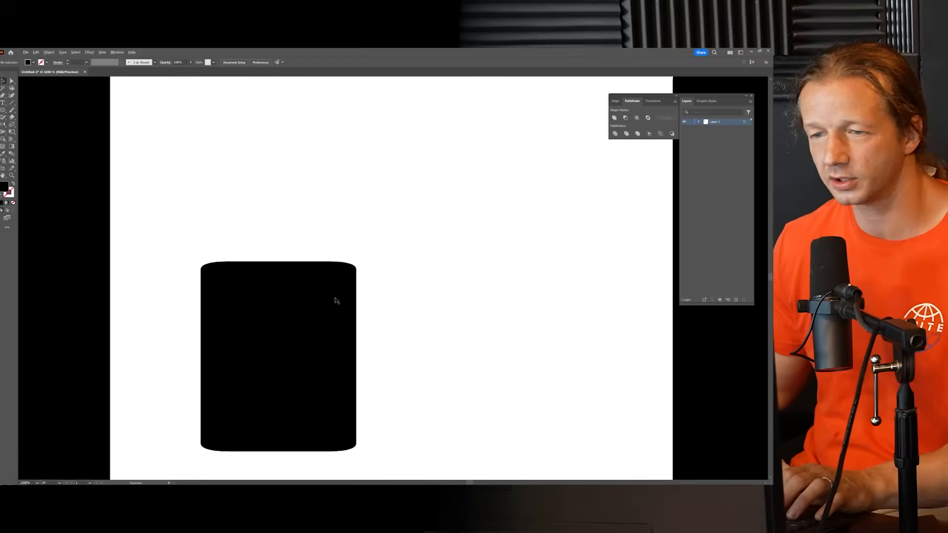
{"action": "scroll", "coordinate": [347, 267], "scroll_direction": "down", "scroll_amount": 3}
{"action": "key", "text": "ctrl+z"}
Step: Shorten the I by lowering its upper anchor points to just beneath the D, keeping its corner rounding
{"action": "left_click", "coordinate": [12, 81]}
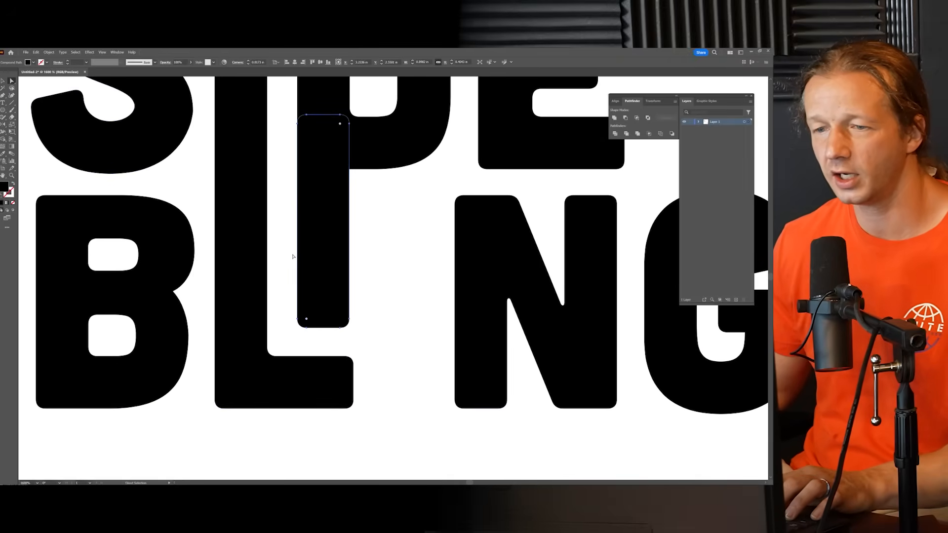
{"action": "left_click_drag", "start_coordinate": [368, 343], "coordinate": [349, 262]}
{"action": "left_click_drag", "start_coordinate": [327, 180], "coordinate": [327, 239]}
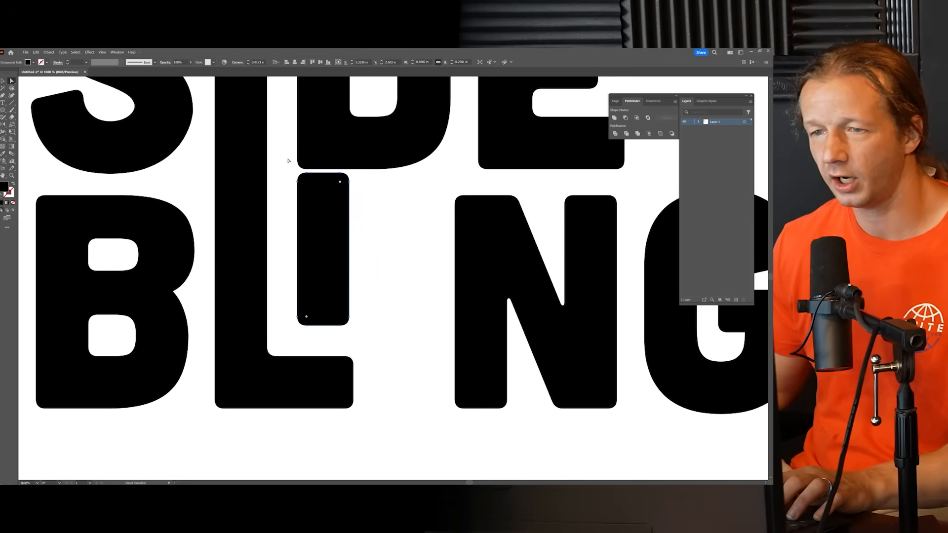
{"action": "left_click_drag", "start_coordinate": [355, 190], "coordinate": [358, 190]}
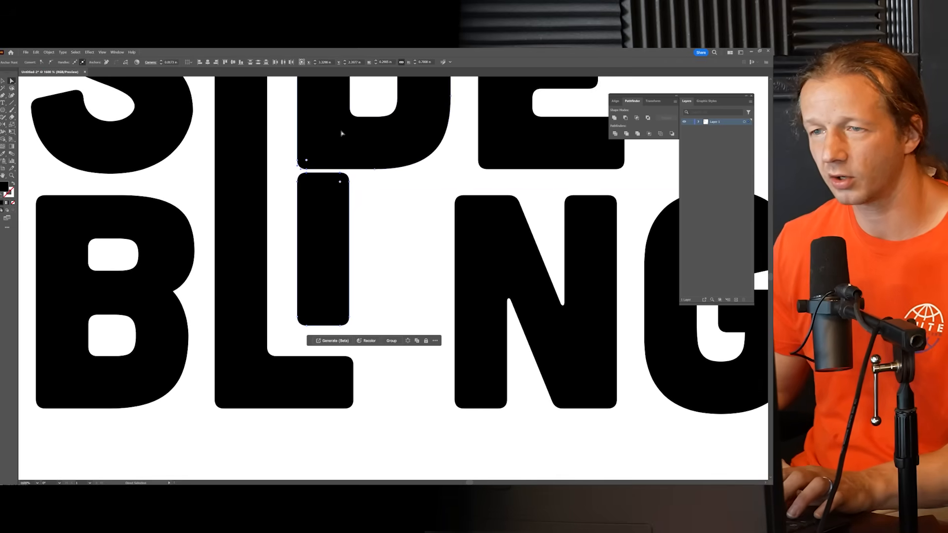
{"action": "scroll", "coordinate": [321, 148], "scroll_direction": "up", "scroll_amount": 3}
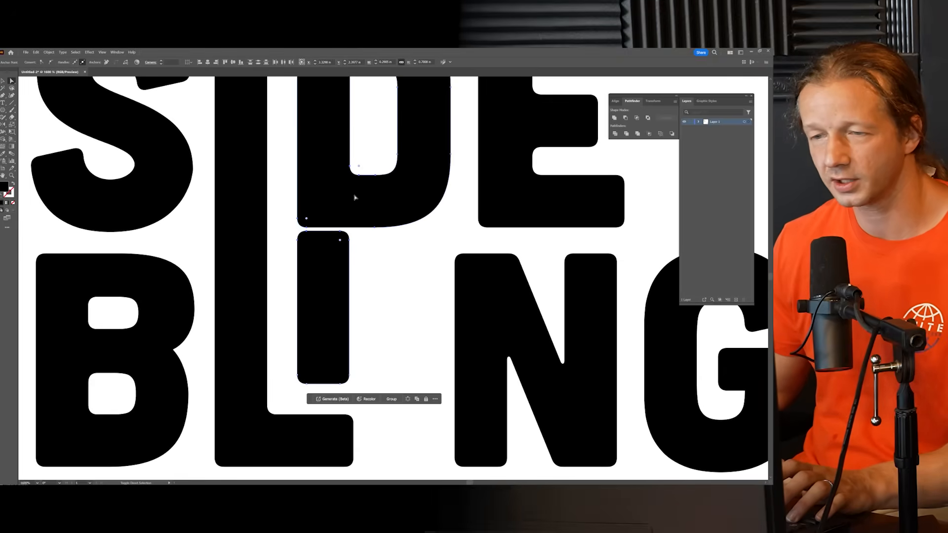
{"action": "key", "text": "ctrl+shift+a"}
Step: Lower the I's upper anchor points further so its top lines up with the other letters of BLING
{"action": "left_click", "coordinate": [343, 272]}
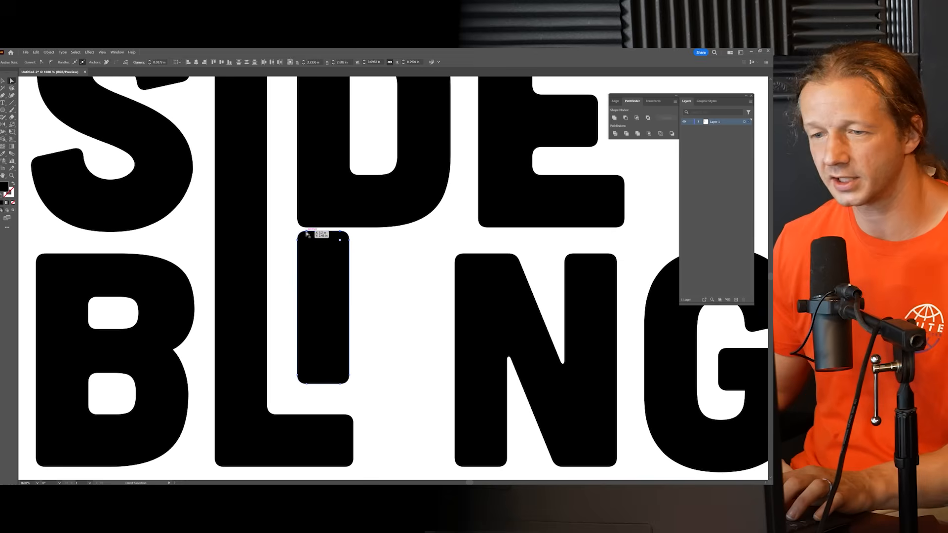
{"action": "left_click_drag", "start_coordinate": [308, 232], "coordinate": [309, 258]}
{"action": "left_click", "coordinate": [319, 240]}
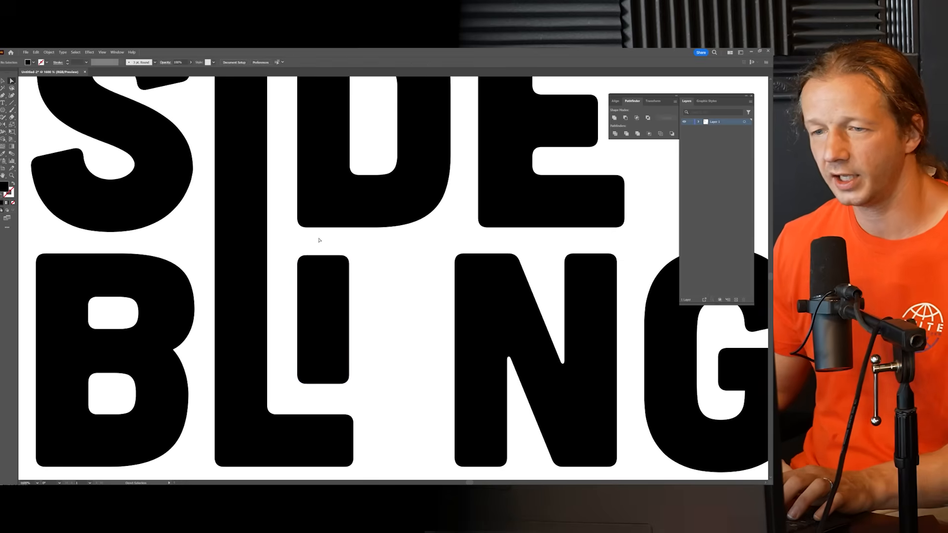
{"action": "left_click", "coordinate": [300, 279]}
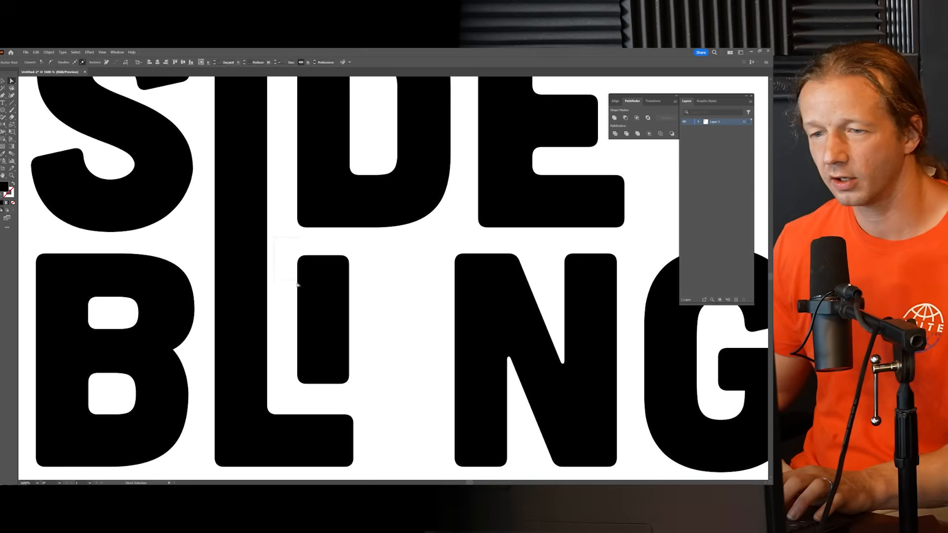
{"action": "left_click", "coordinate": [409, 362]}
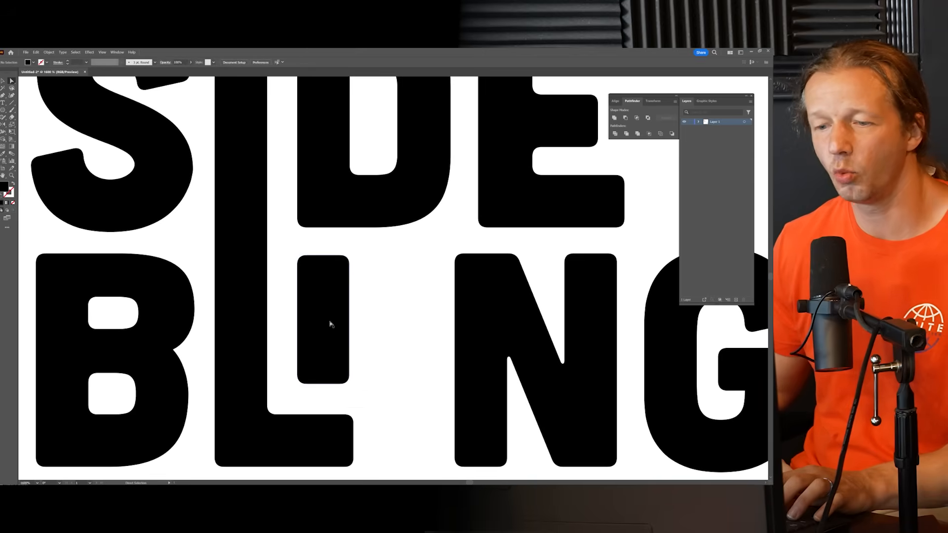
Step: Shift the N and G of BLING left together to close the gap after the L
{"action": "scroll", "coordinate": [379, 319], "scroll_direction": "down", "scroll_amount": 1}
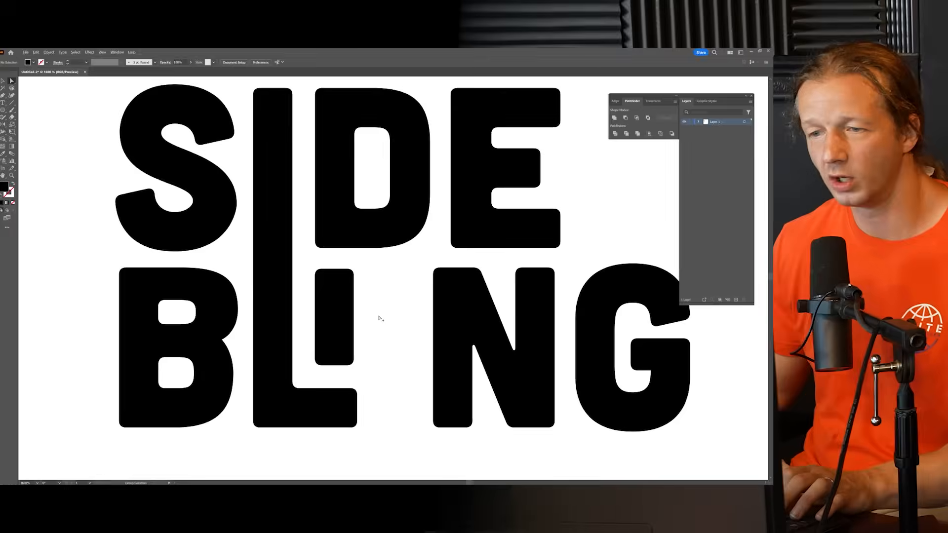
{"action": "scroll", "coordinate": [380, 318], "scroll_direction": "down", "scroll_amount": 2}
{"action": "scroll", "coordinate": [396, 323], "scroll_direction": "up", "scroll_amount": 1}
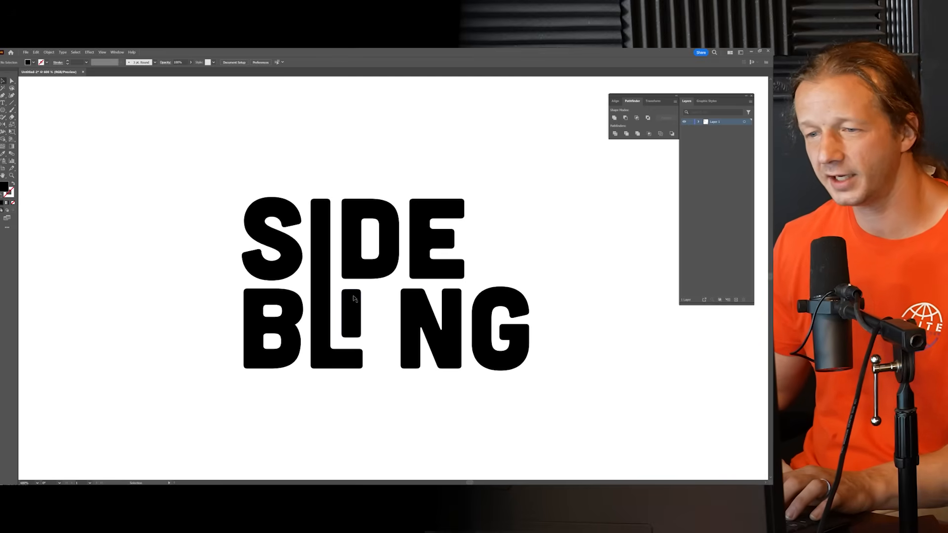
{"action": "left_click", "coordinate": [354, 298]}
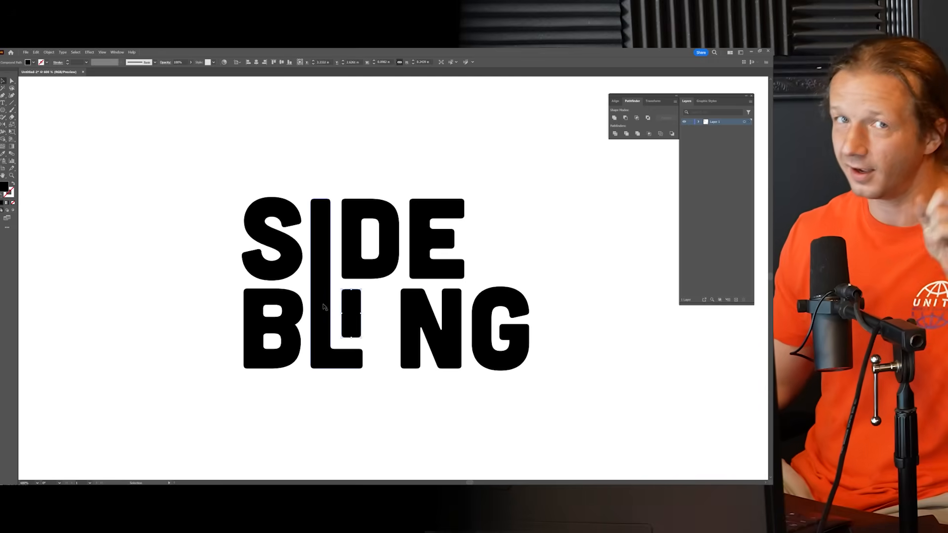
{"action": "left_click_drag", "start_coordinate": [534, 398], "coordinate": [398, 319]}
{"action": "left_click", "coordinate": [529, 298]}
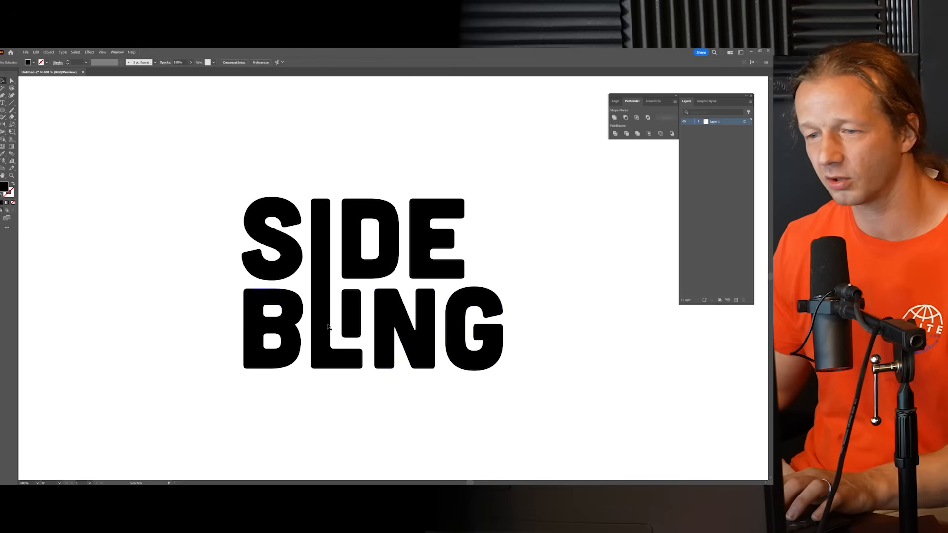
Step: Place a small copy of the version with the I tucked inside the L beside the other references
{"action": "scroll", "coordinate": [544, 282], "scroll_direction": "down", "scroll_amount": 3}
{"action": "left_click_drag", "start_coordinate": [531, 288], "coordinate": [471, 284]}
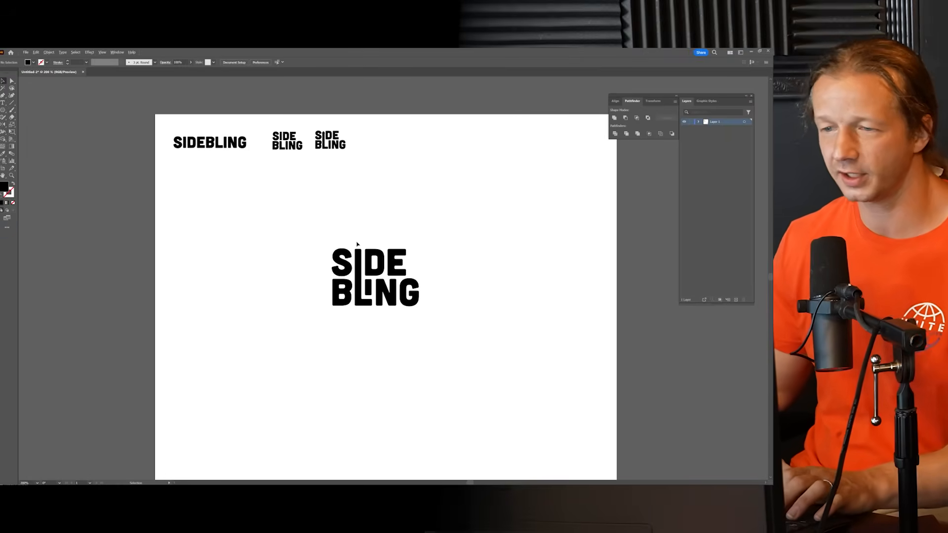
{"action": "scroll", "coordinate": [357, 244], "scroll_direction": "up", "scroll_amount": 2}
{"action": "left_click_drag", "start_coordinate": [487, 356], "coordinate": [488, 356]}
{"action": "left_click_drag", "start_coordinate": [495, 297], "coordinate": [494, 311]}
{"action": "left_click", "coordinate": [495, 312]}
{"action": "left_click_drag", "start_coordinate": [464, 378], "coordinate": [466, 378]}
{"action": "left_click_drag", "start_coordinate": [467, 297], "coordinate": [490, 348]}
{"action": "left_click_drag", "start_coordinate": [437, 387], "coordinate": [404, 160]}
{"action": "left_click", "coordinate": [476, 190]}
{"action": "left_click_drag", "start_coordinate": [490, 247], "coordinate": [451, 228]}
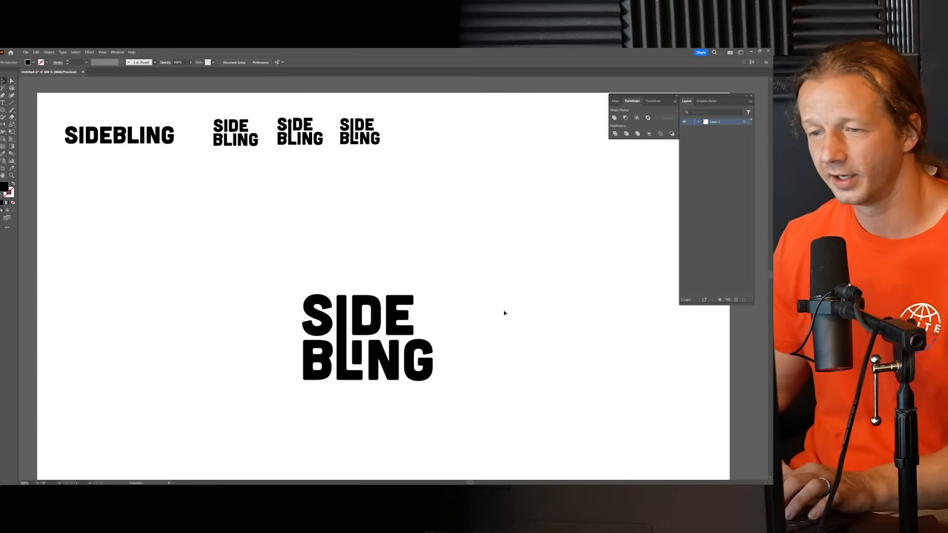
Step: Shorten the tall L by lowering its upper anchor points until its top lines up with the other letters of BLING
{"action": "scroll", "coordinate": [502, 311], "scroll_direction": "down", "scroll_amount": 1}
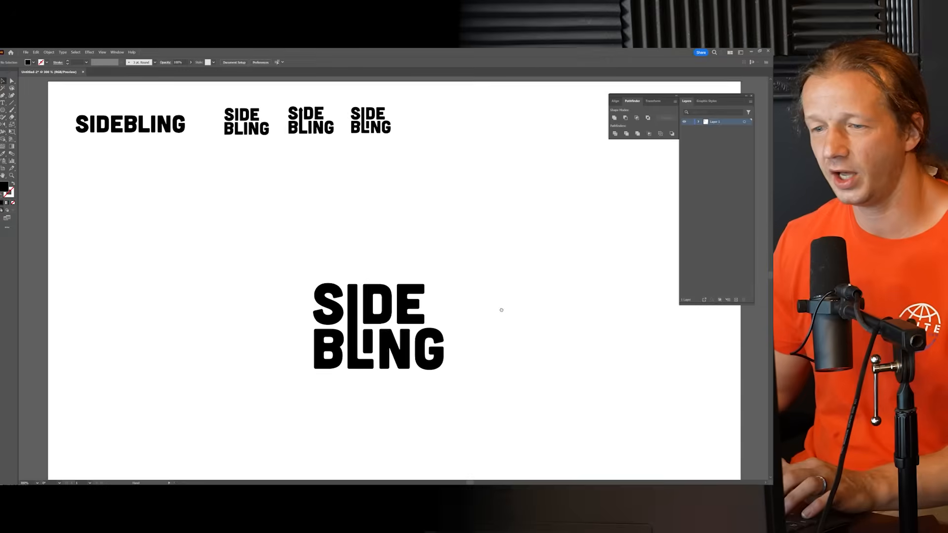
{"action": "left_click", "coordinate": [11, 81]}
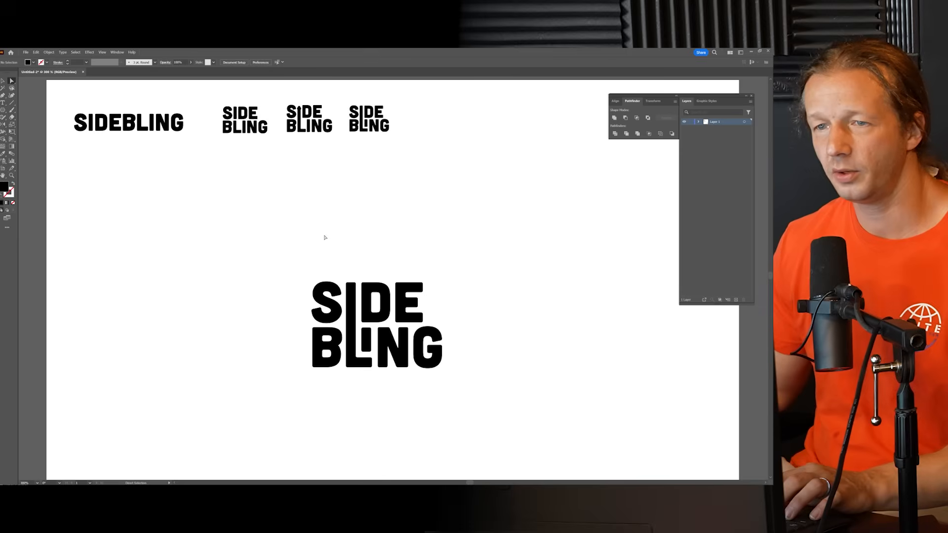
{"action": "scroll", "coordinate": [358, 306], "scroll_direction": "up", "scroll_amount": 4}
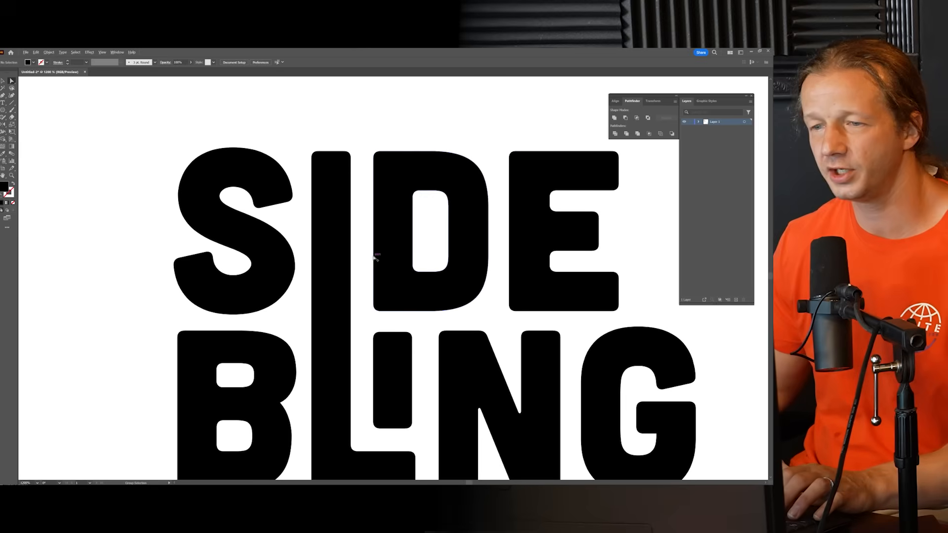
{"action": "left_click_drag", "start_coordinate": [358, 172], "coordinate": [357, 170]}
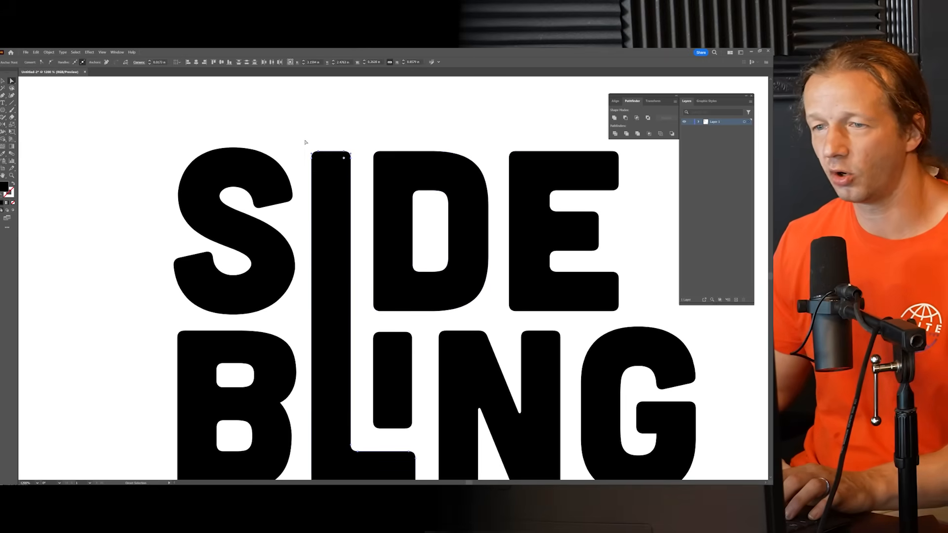
{"action": "left_click_drag", "start_coordinate": [351, 159], "coordinate": [352, 332]}
{"action": "left_click", "coordinate": [343, 240]}
{"action": "scroll", "coordinate": [344, 240], "scroll_direction": "down", "scroll_amount": 4}
{"action": "left_click_drag", "start_coordinate": [345, 197], "coordinate": [347, 260]}
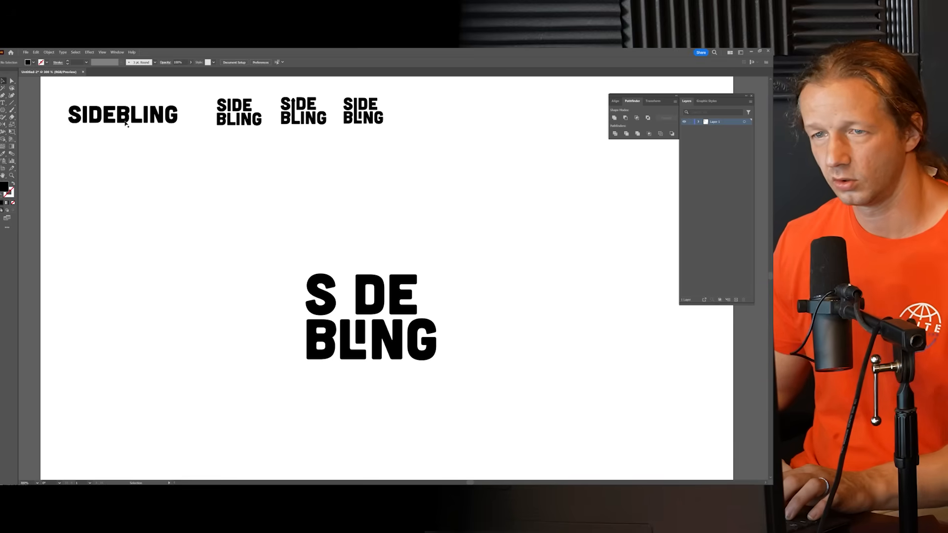
Step: Delete the leftover S, D and E, and set a fresh complete SIDE closely above BLING, flush with the B's outer edge
{"action": "left_click_drag", "start_coordinate": [286, 260], "coordinate": [434, 309]}
{"action": "key", "text": "Delete"}
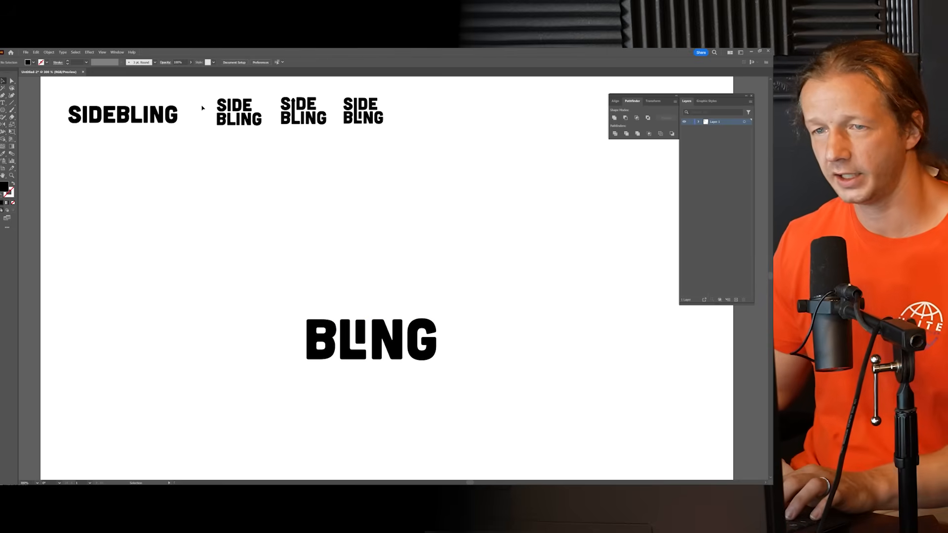
{"action": "left_click_drag", "start_coordinate": [253, 107], "coordinate": [416, 262]}
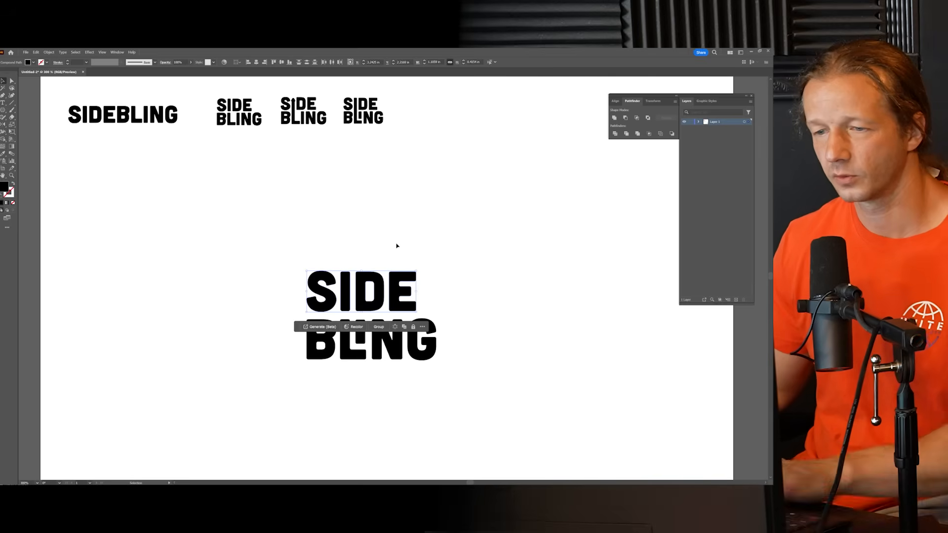
{"action": "key", "text": "Down"}
{"action": "key", "text": "Down"}
{"action": "key", "text": "Down"}
{"action": "key", "text": "Up"}
{"action": "left_click", "coordinate": [476, 303]}
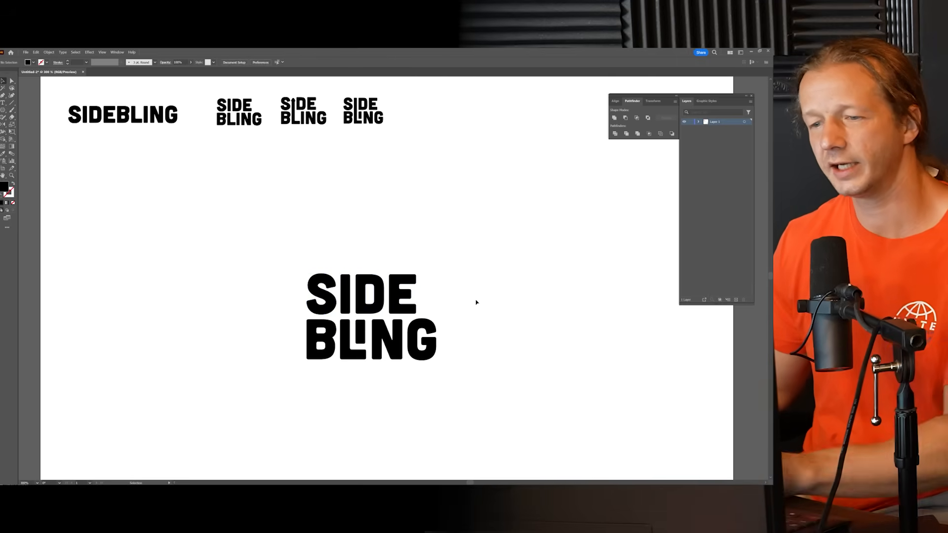
Step: Place an enlarged copy of the version with the tall shared I and L beside the current logo for comparison
{"action": "key", "text": "ctrl+="}
{"action": "key", "text": "ctrl+="}
{"action": "scroll", "coordinate": [307, 313], "scroll_direction": "up", "scroll_amount": 2}
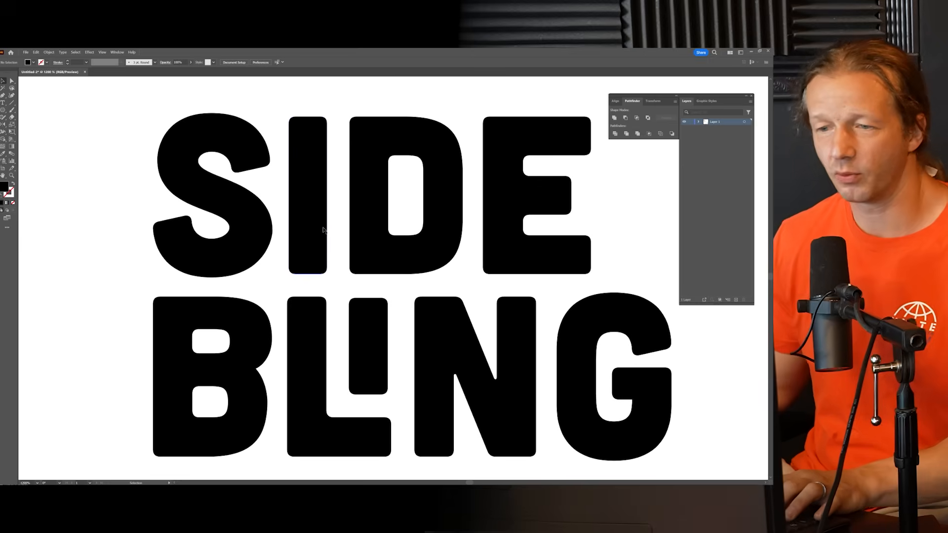
{"action": "scroll", "coordinate": [325, 227], "scroll_direction": "down", "scroll_amount": 6}
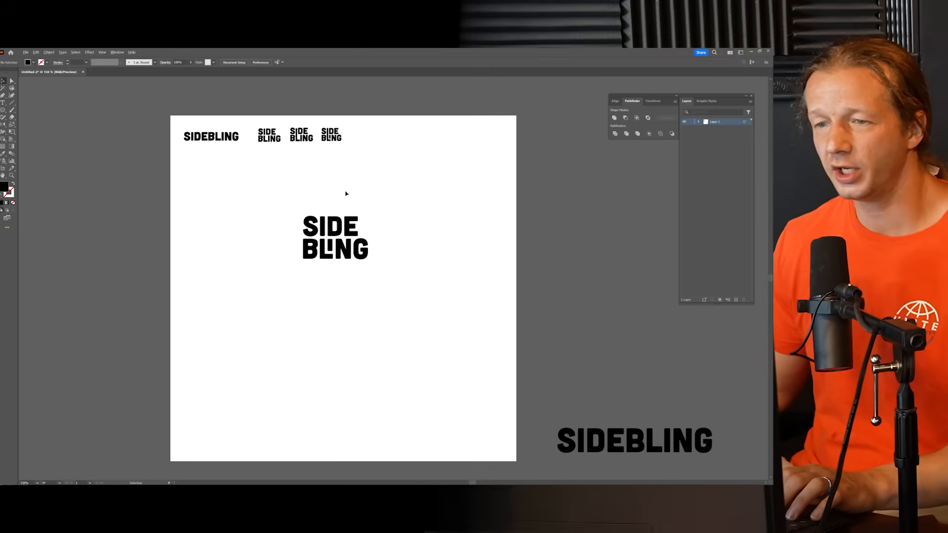
{"action": "scroll", "coordinate": [326, 208], "scroll_direction": "up", "scroll_amount": 2}
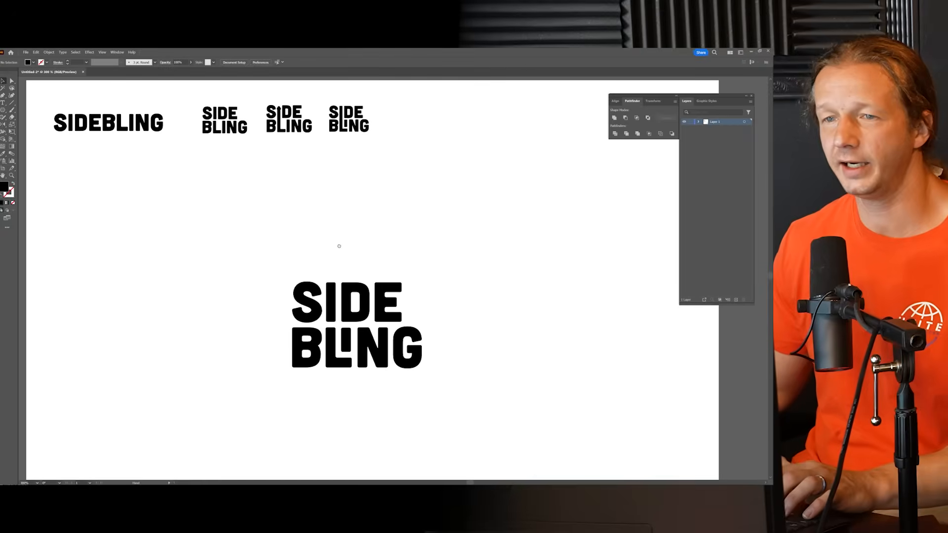
{"action": "left_click_drag", "start_coordinate": [393, 153], "coordinate": [262, 381]}
{"action": "left_click_drag", "start_coordinate": [222, 341], "coordinate": [221, 333]}
{"action": "left_click", "coordinate": [249, 232]}
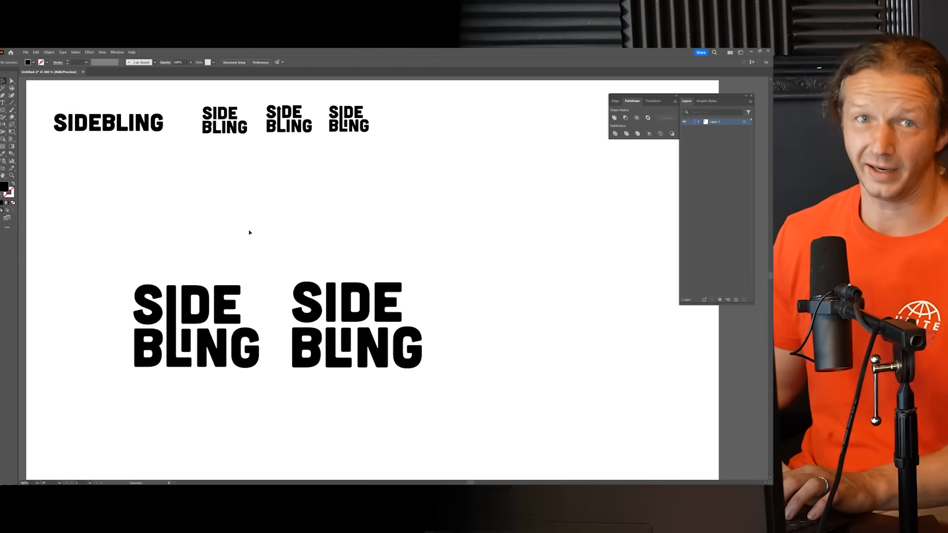
Step: Compare the two versions at different sizes and delete the enlarged copy with the tall L
{"action": "left_click_drag", "start_coordinate": [288, 227], "coordinate": [385, 163]}
{"action": "scroll", "coordinate": [372, 208], "scroll_direction": "up", "scroll_amount": 1}
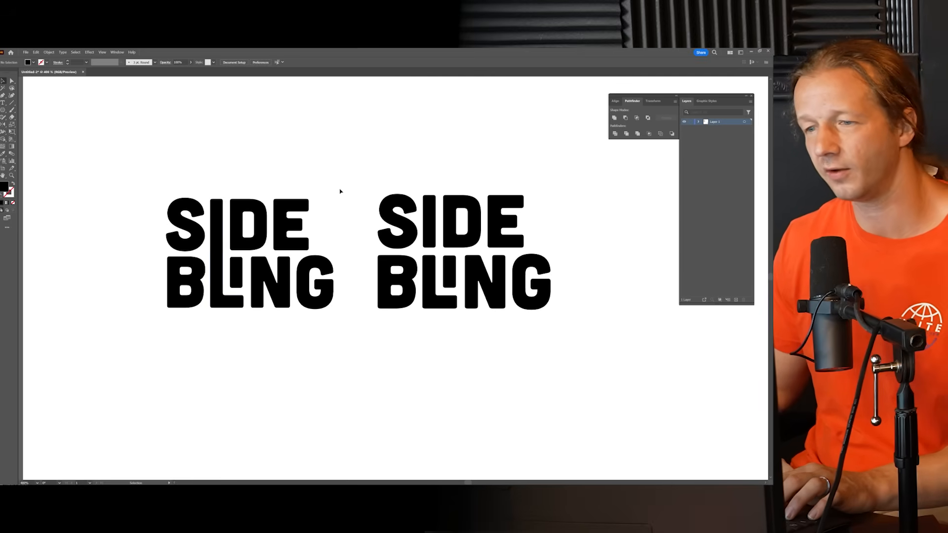
{"action": "scroll", "coordinate": [339, 192], "scroll_direction": "down", "scroll_amount": 2}
{"action": "left_click_drag", "start_coordinate": [379, 174], "coordinate": [306, 214]}
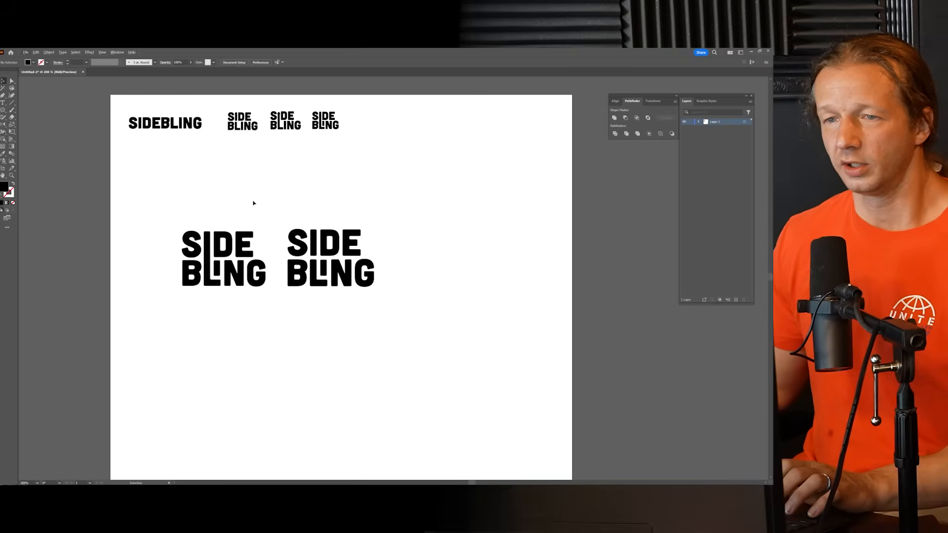
{"action": "left_click_drag", "start_coordinate": [278, 302], "coordinate": [276, 303]}
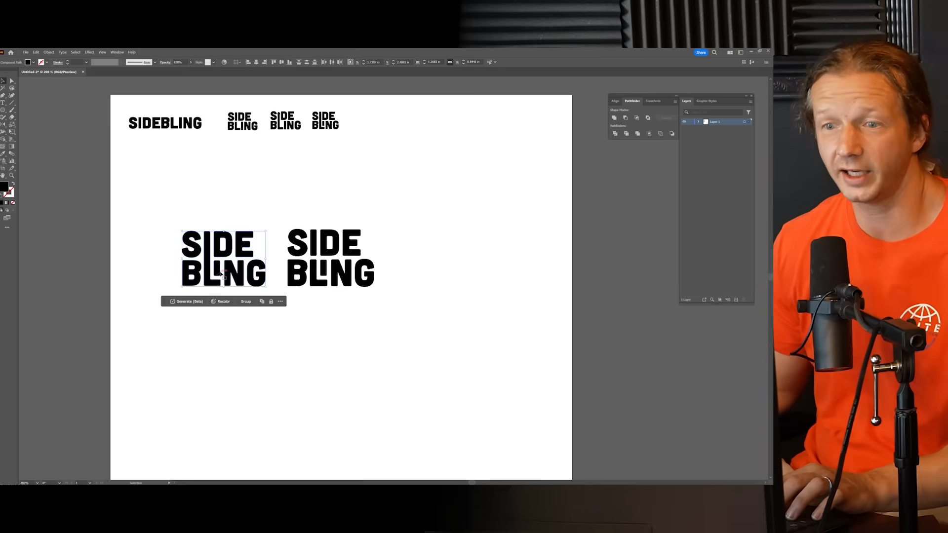
{"action": "scroll", "coordinate": [229, 241], "scroll_direction": "up", "scroll_amount": 1}
{"action": "scroll", "coordinate": [239, 207], "scroll_direction": "down", "scroll_amount": 1}
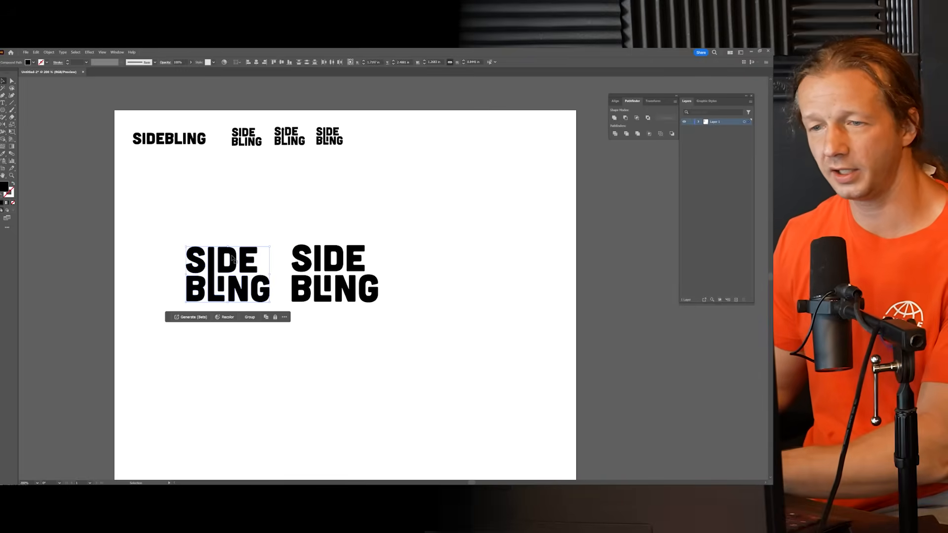
{"action": "key", "text": "Delete"}
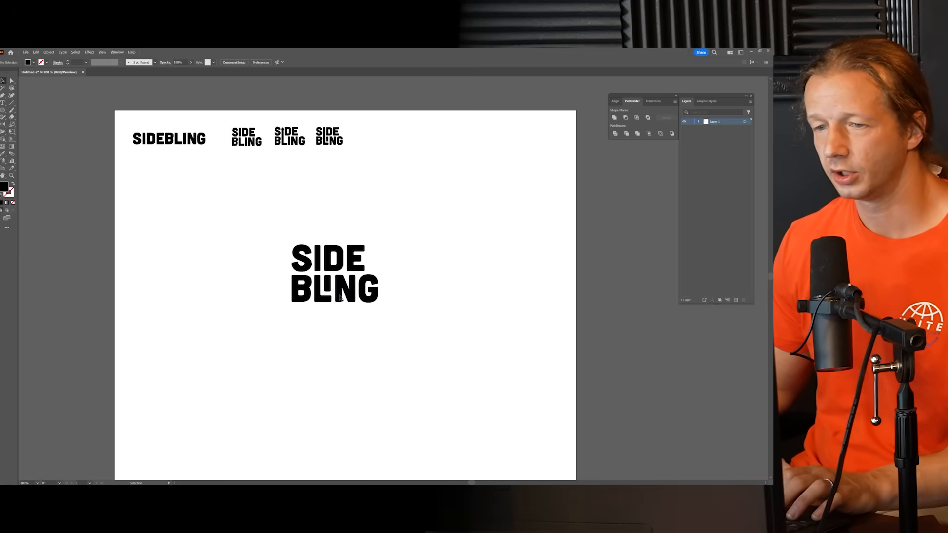
Step: Place a small copy of the version with the separate SIDE and short L at the end of the row of references
{"action": "left_click_drag", "start_coordinate": [420, 321], "coordinate": [421, 322]}
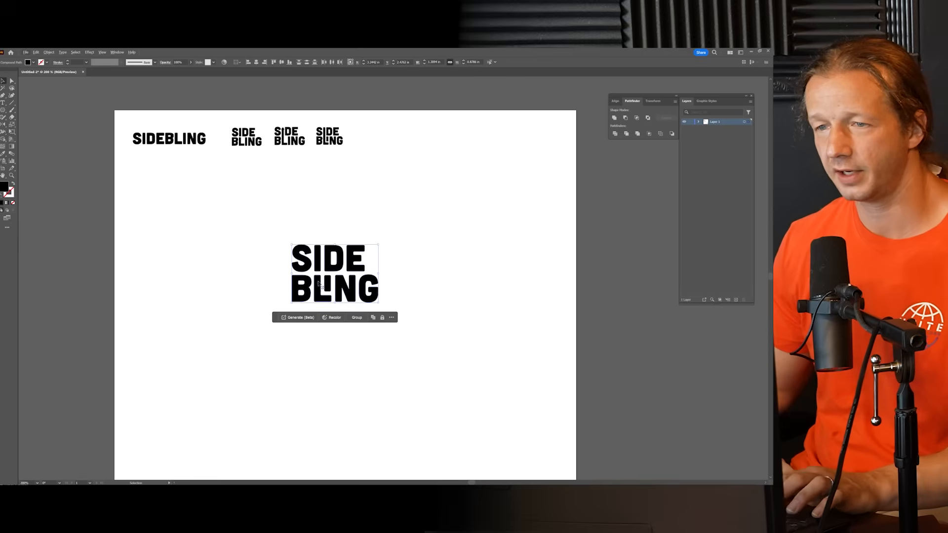
{"action": "left_click_drag", "start_coordinate": [328, 272], "coordinate": [391, 155]}
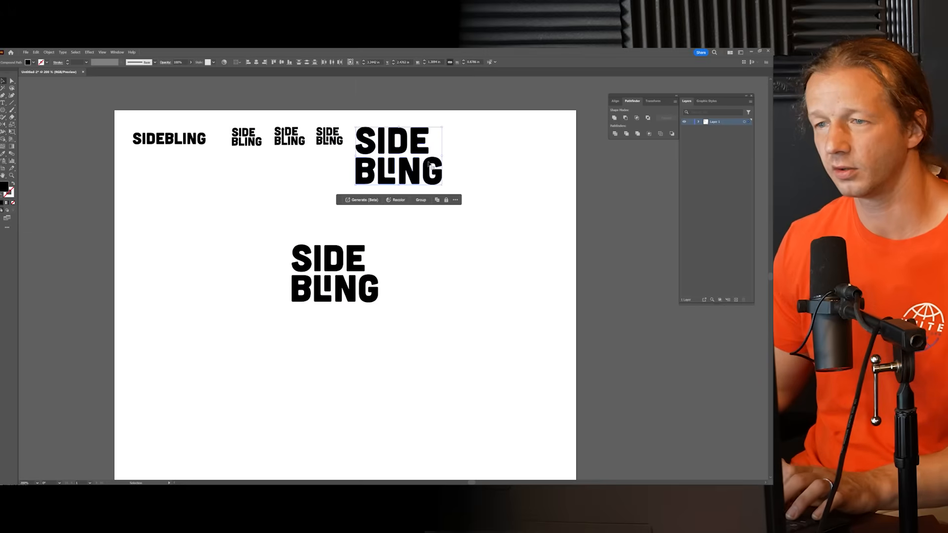
{"action": "left_click_drag", "start_coordinate": [444, 184], "coordinate": [384, 147]}
{"action": "left_click", "coordinate": [445, 191]}
Step: Shift SIDE of the main logo right so its E ends flush with the G of BLING
{"action": "left_click_drag", "start_coordinate": [416, 212], "coordinate": [399, 195]}
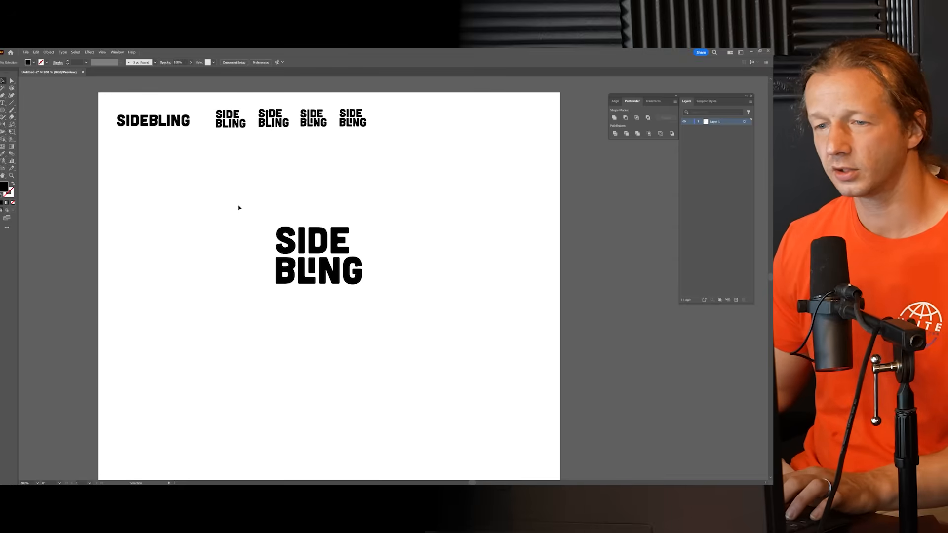
{"action": "scroll", "coordinate": [290, 272], "scroll_direction": "up", "scroll_amount": 1}
{"action": "left_click_drag", "start_coordinate": [360, 240], "coordinate": [381, 241]}
{"action": "left_click", "coordinate": [448, 301]}
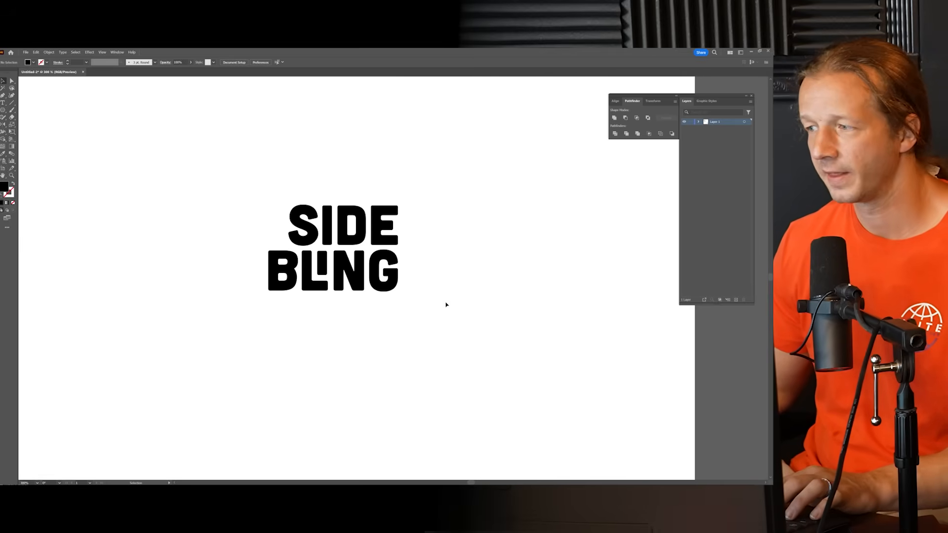
Step: Replace the customized BLING with a fresh unmodified copy at matching size, placing its I beneath the I of SIDE
{"action": "left_click_drag", "start_coordinate": [451, 312], "coordinate": [246, 265]}
{"action": "key", "text": "Delete"}
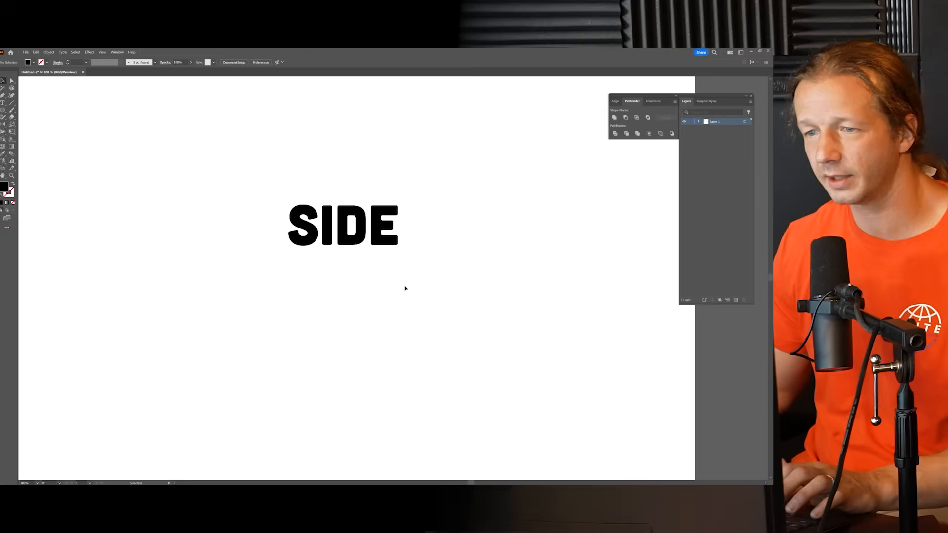
{"action": "key", "text": "ctrl+minus"}
{"action": "key", "text": "ctrl+minus"}
{"action": "left_click", "coordinate": [316, 169]}
{"action": "left_click_drag", "start_coordinate": [315, 169], "coordinate": [361, 268]}
{"action": "key", "text": "ctrl+equal"}
{"action": "key", "text": "ctrl+equal"}
{"action": "key", "text": "ctrl+equal"}
{"action": "left_click", "coordinate": [484, 285]}
{"action": "scroll", "coordinate": [340, 256], "scroll_direction": "up", "scroll_amount": 2}
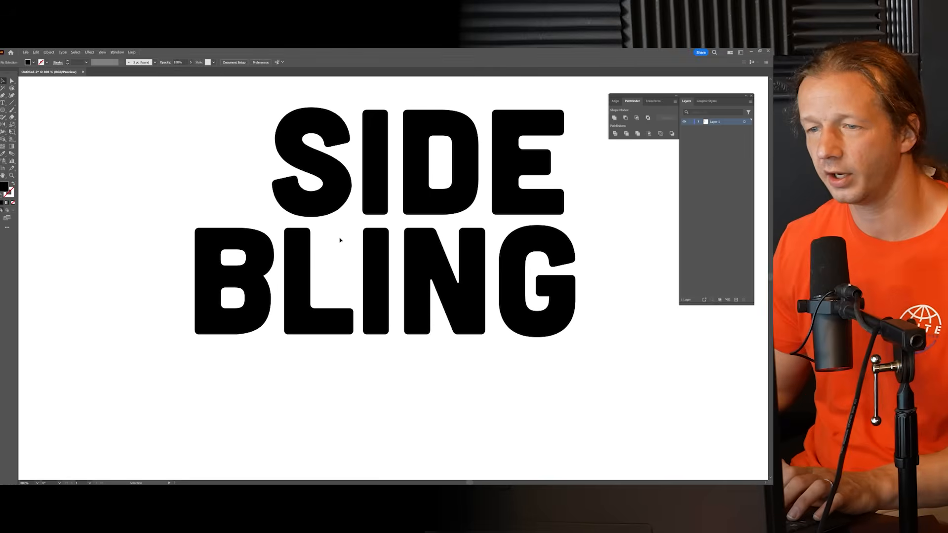
Step: Nudge BLING and SIDE slightly left so that their two I letters line up vertically
{"action": "left_click_drag", "start_coordinate": [128, 231], "coordinate": [587, 336]}
{"action": "key", "text": "Left"}
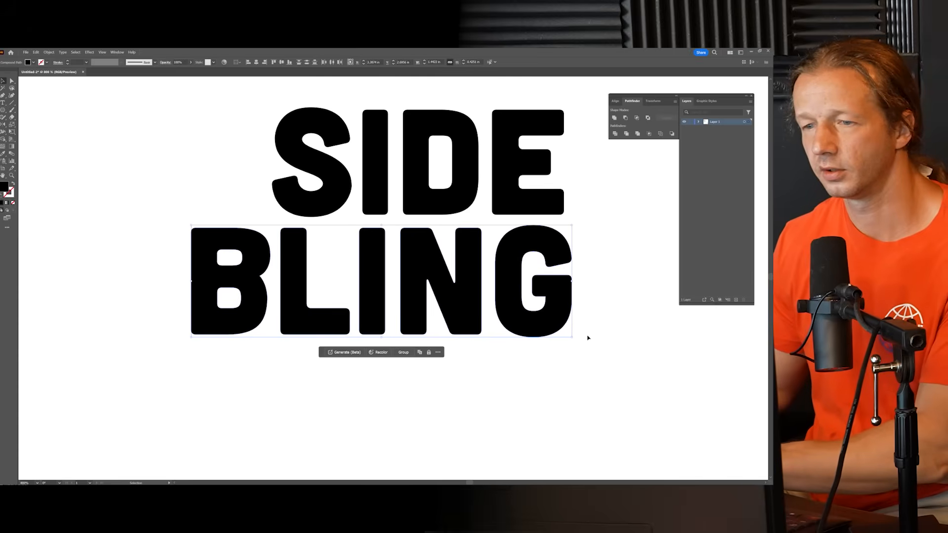
{"action": "mouse_move", "coordinate": [231, 99]}
{"action": "left_mouse_down"}
{"action": "mouse_move", "coordinate": [575, 191]}
{"action": "mouse_move", "coordinate": [512, 199]}
{"action": "left_mouse_up"}
{"action": "left_click", "coordinate": [612, 264]}
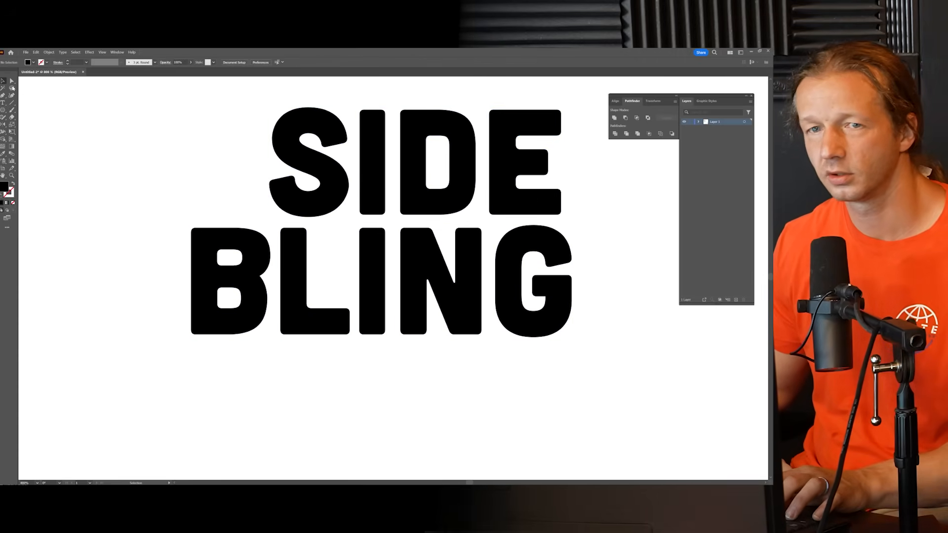
Step: Delete the I of BLING and extend the I of SIDE down to BLING's baseline so both words share it
{"action": "left_click", "coordinate": [377, 259]}
{"action": "key", "text": "Delete"}
{"action": "left_click", "coordinate": [373, 203]}
{"action": "mouse_move", "coordinate": [390, 229]}
{"action": "left_mouse_down"}
{"action": "mouse_move", "coordinate": [353, 205]}
{"action": "mouse_move", "coordinate": [368, 332]}
{"action": "left_mouse_up"}
{"action": "left_click", "coordinate": [330, 370]}
{"action": "scroll", "coordinate": [295, 348], "scroll_direction": "down", "scroll_amount": 3}
{"action": "left_click_drag", "start_coordinate": [329, 364], "coordinate": [335, 361]}
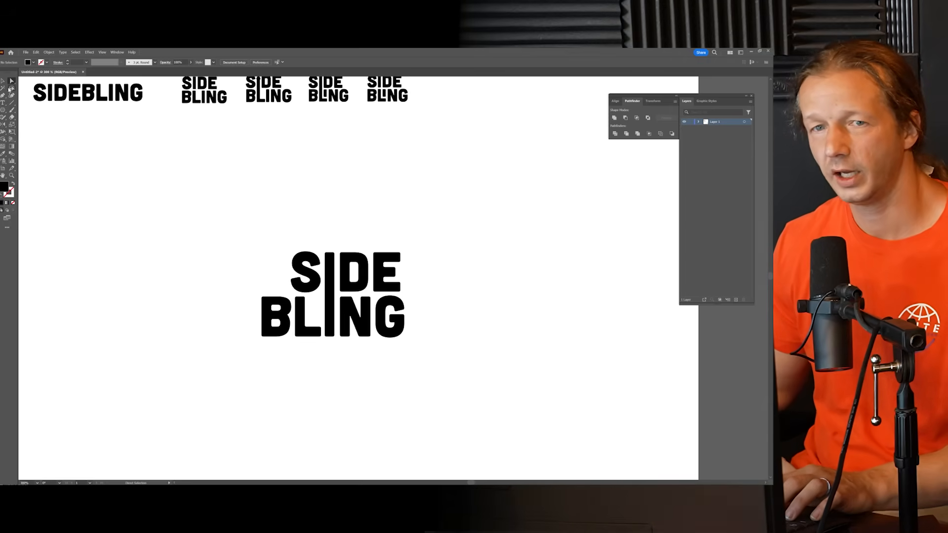
Step: Duplicate the shared-I logo to the right of the original at the same height
{"action": "left_click_drag", "start_coordinate": [280, 243], "coordinate": [446, 369]}
{"action": "left_click_drag", "start_coordinate": [359, 320], "coordinate": [560, 321]}
{"action": "left_click", "coordinate": [443, 204]}
{"action": "left_click_drag", "start_coordinate": [467, 210], "coordinate": [336, 192]}
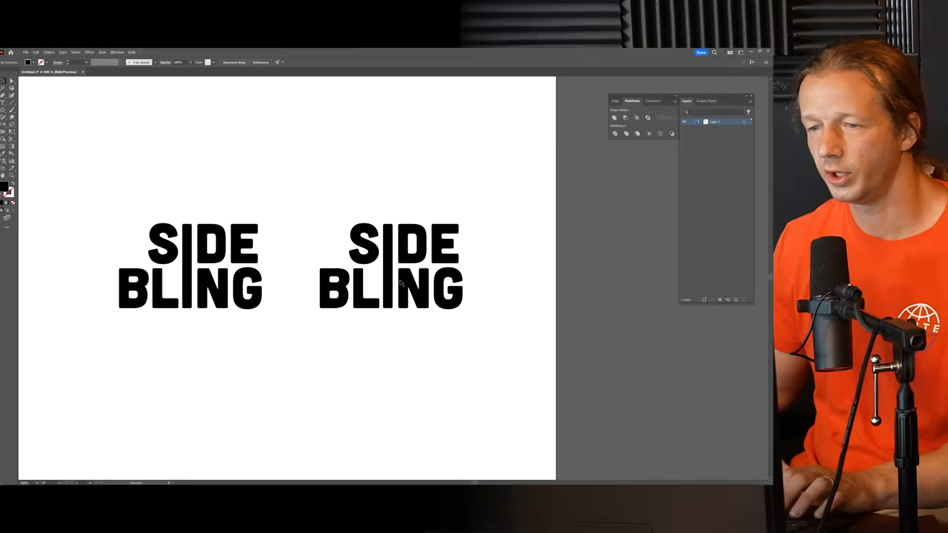
Step: Shorten the shared I in the duplicate by raising its lower anchor points to above the height of the L's foot
{"action": "key", "text": "ctrl+plus"}
{"action": "key", "text": "ctrl+plus"}
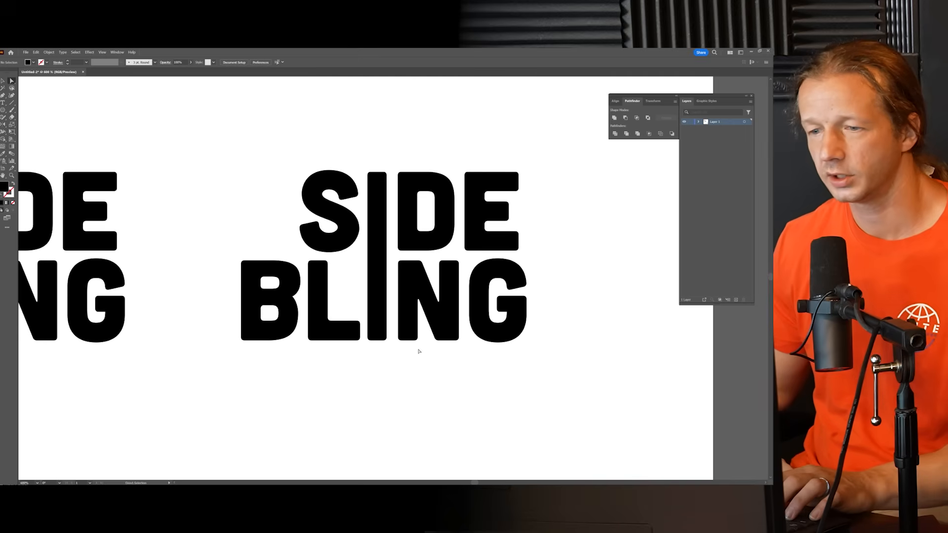
{"action": "left_click_drag", "start_coordinate": [363, 335], "coordinate": [371, 343]}
{"action": "left_click", "coordinate": [372, 338]}
{"action": "left_click_drag", "start_coordinate": [364, 336], "coordinate": [375, 297]}
{"action": "left_click", "coordinate": [375, 306]}
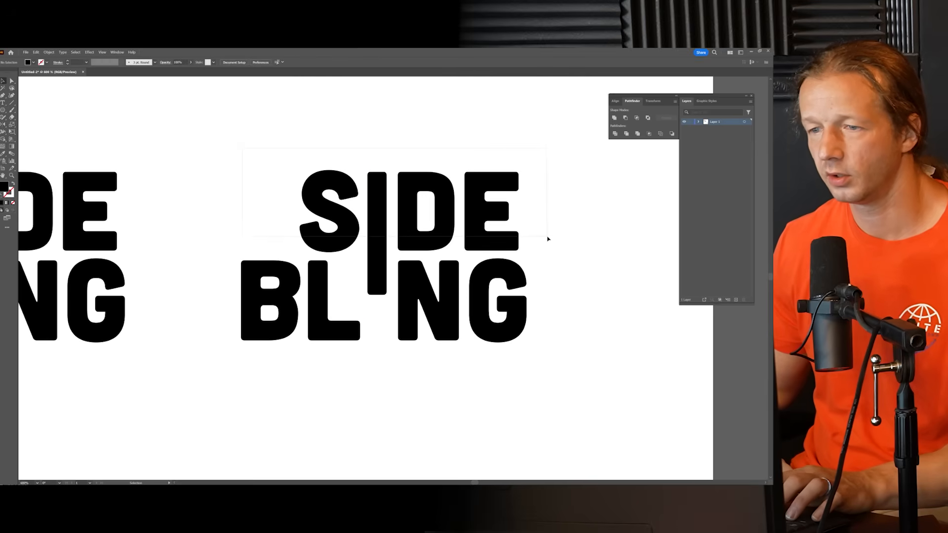
Step: Shift the duplicate's SIDE left so its I stands over the L's foot, and lengthen the I to just above that foot
{"action": "left_click", "coordinate": [416, 241]}
{"action": "left_click_drag", "start_coordinate": [414, 245], "coordinate": [387, 247]}
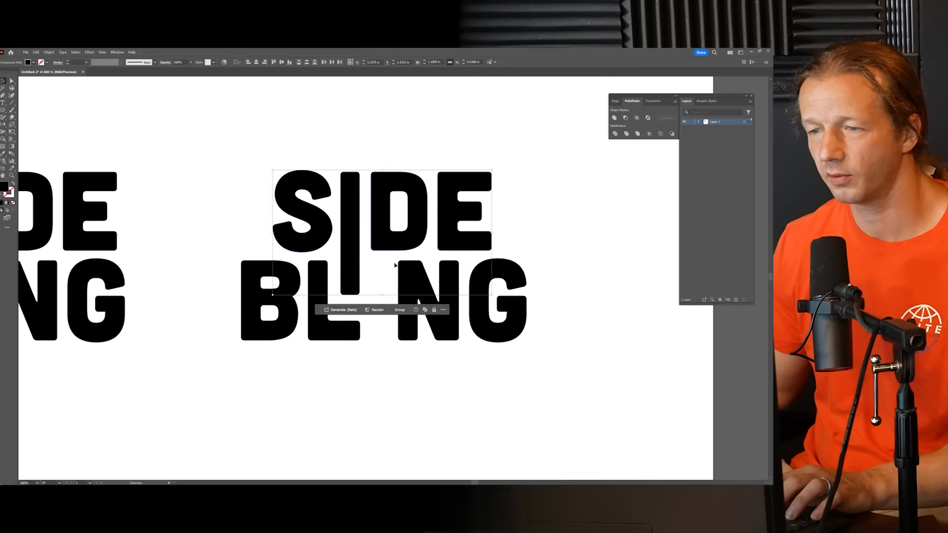
{"action": "scroll", "coordinate": [351, 331], "scroll_direction": "up", "scroll_amount": 2}
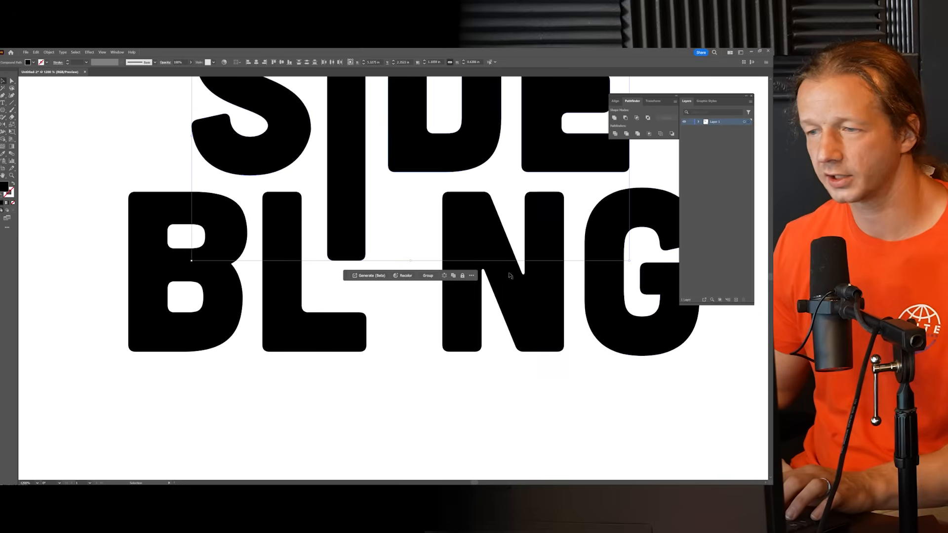
{"action": "left_click", "coordinate": [12, 81]}
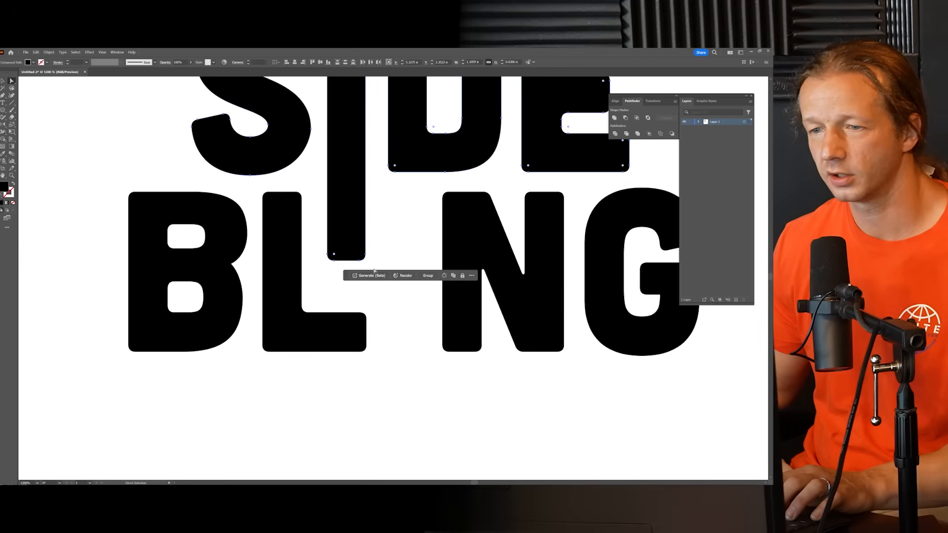
{"action": "left_click_drag", "start_coordinate": [377, 267], "coordinate": [336, 289]}
{"action": "left_click", "coordinate": [339, 301]}
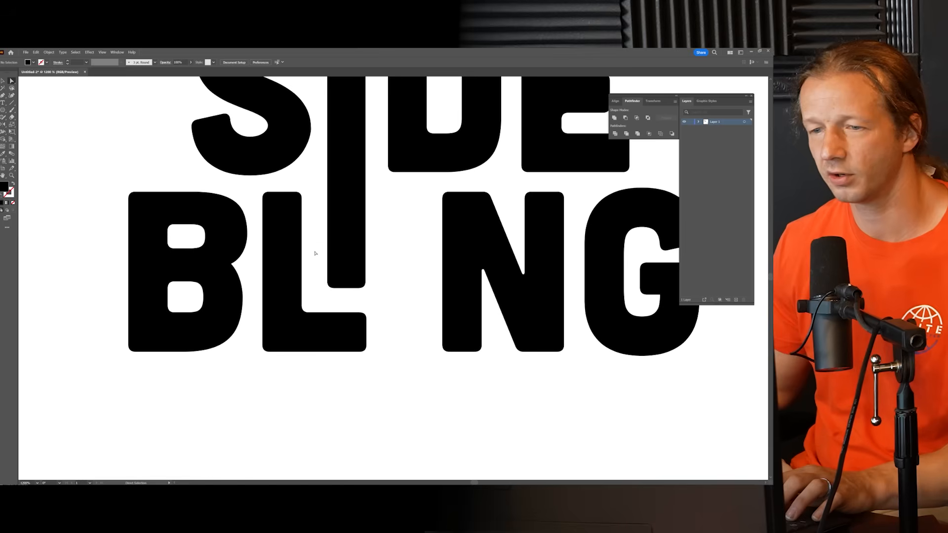
Step: Move the N and G of the duplicate's BLING left together to close the gap after the L
{"action": "scroll", "coordinate": [387, 241], "scroll_direction": "down", "scroll_amount": 1}
{"action": "left_click_drag", "start_coordinate": [389, 244], "coordinate": [345, 255]}
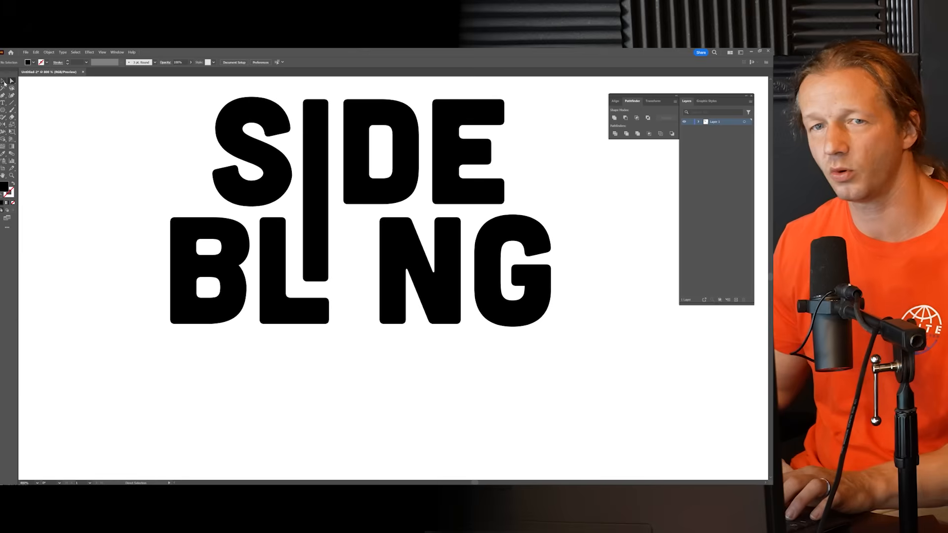
{"action": "mouse_move", "coordinate": [416, 267]}
{"action": "left_mouse_down"}
{"action": "mouse_move", "coordinate": [428, 281]}
{"action": "mouse_move", "coordinate": [415, 282]}
{"action": "left_mouse_up"}
{"action": "left_click", "coordinate": [542, 283]}
{"action": "scroll", "coordinate": [539, 284], "scroll_direction": "down", "scroll_amount": 3}
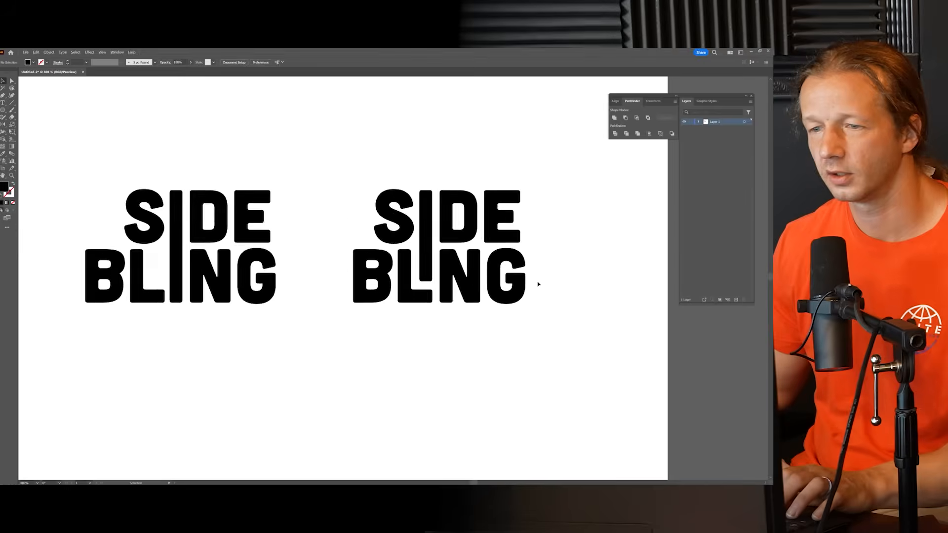
Step: Compare the two shared-I logo variations with each other and with the small versions at several magnifications
{"action": "left_click_drag", "start_coordinate": [563, 280], "coordinate": [513, 279]}
{"action": "scroll", "coordinate": [529, 281], "scroll_direction": "down", "scroll_amount": 2}
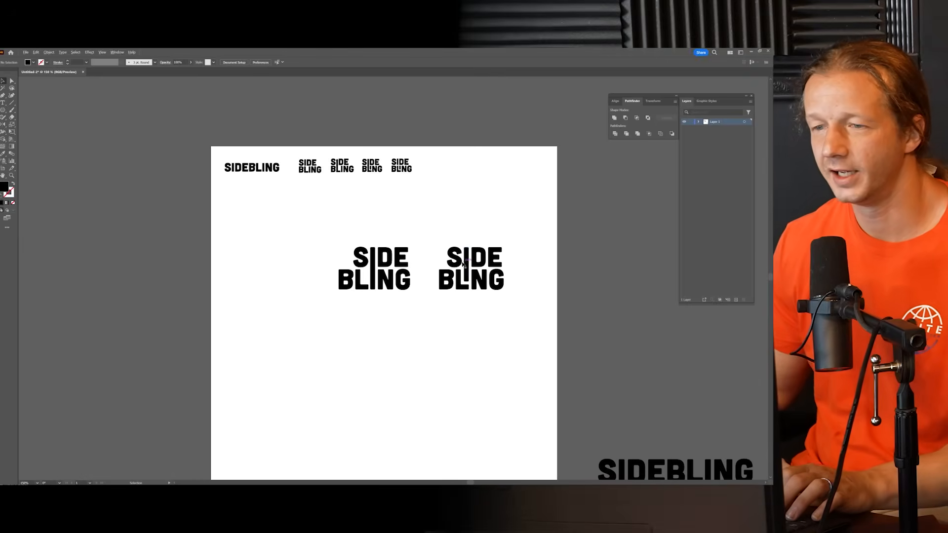
{"action": "scroll", "coordinate": [469, 264], "scroll_direction": "up", "scroll_amount": 1}
{"action": "scroll", "coordinate": [469, 262], "scroll_direction": "up", "scroll_amount": 1}
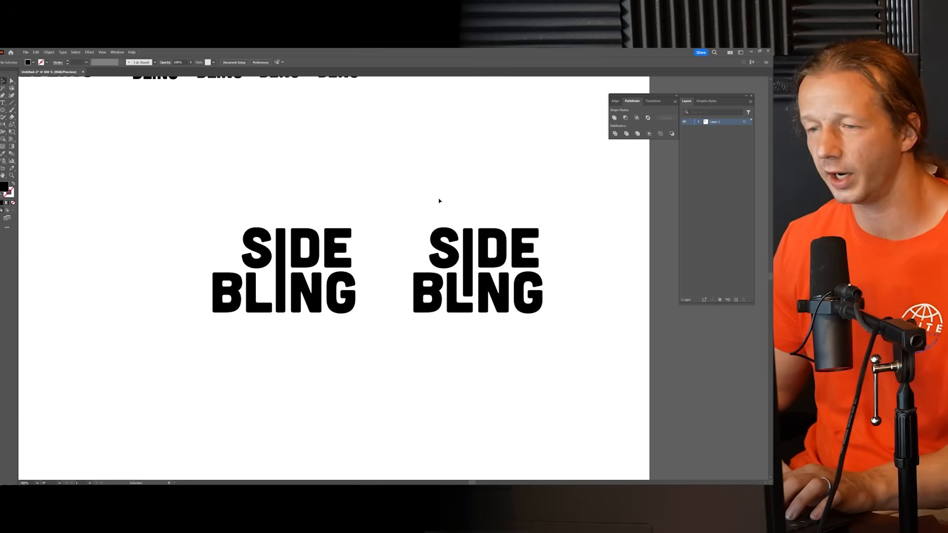
{"action": "scroll", "coordinate": [439, 201], "scroll_direction": "down", "scroll_amount": 1}
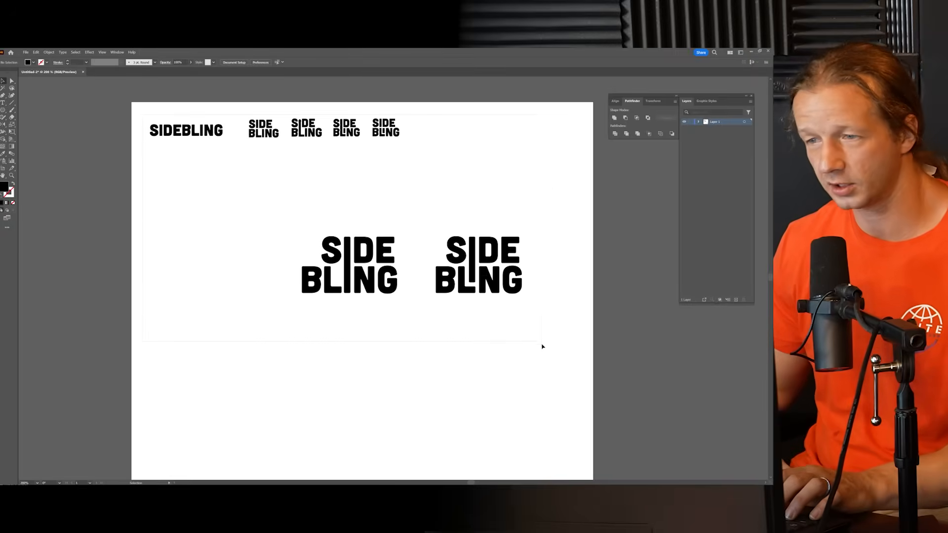
{"action": "key", "text": "ctrl+a"}
{"action": "left_click", "coordinate": [556, 338]}
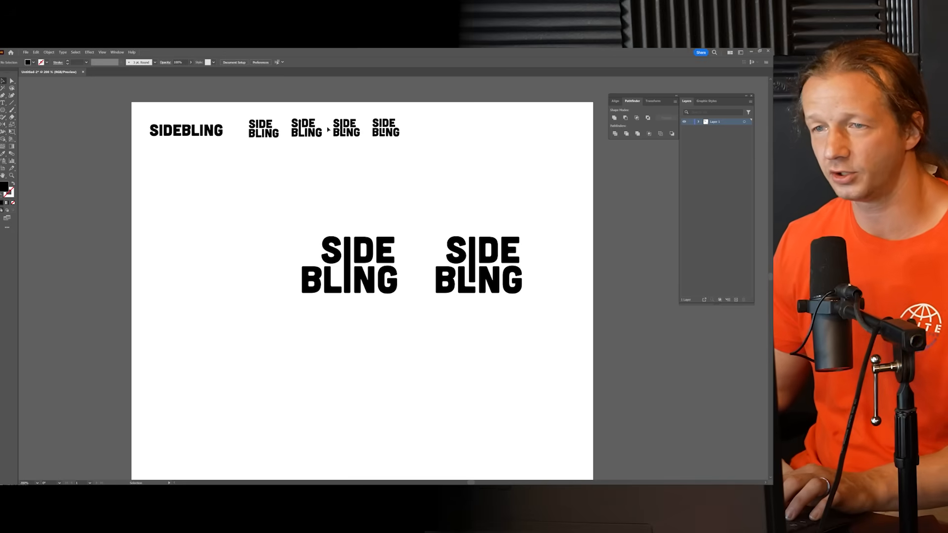
{"action": "left_click_drag", "start_coordinate": [434, 162], "coordinate": [424, 158]}
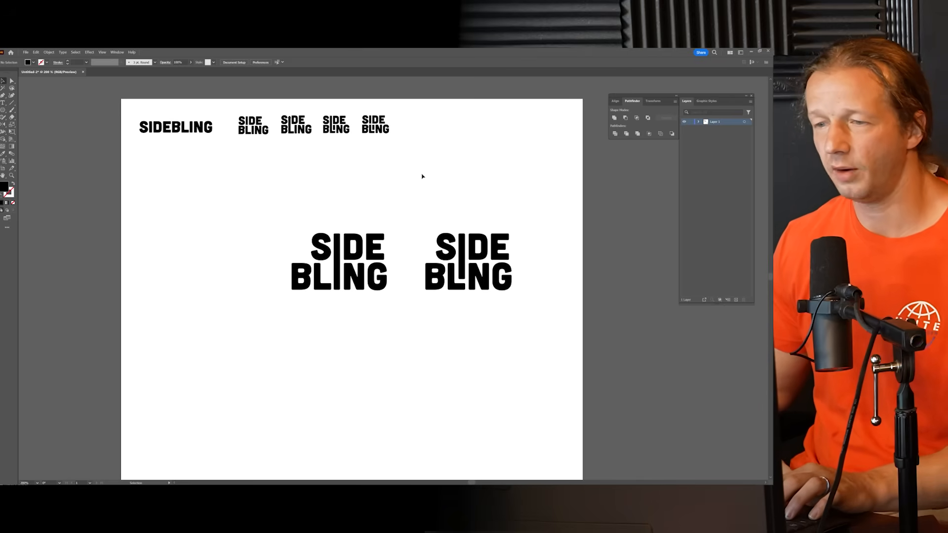
{"action": "left_click_drag", "start_coordinate": [417, 197], "coordinate": [424, 179]}
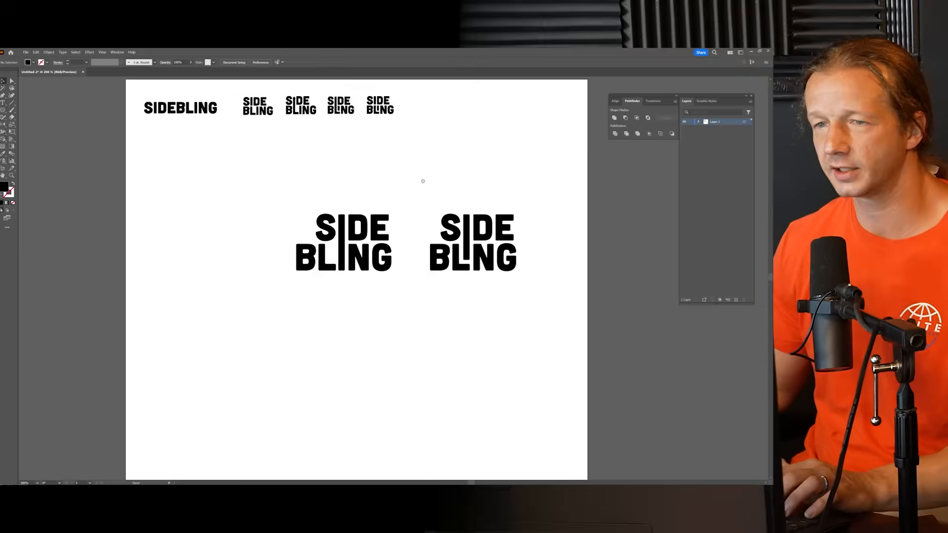
Step: Duplicate the small tucked-I logo to the left of the two large logos and enlarge the copy to nearly their size
{"action": "left_click", "coordinate": [382, 112]}
{"action": "left_click_drag", "start_coordinate": [380, 115], "coordinate": [242, 215]}
{"action": "left_click_drag", "start_coordinate": [223, 253], "coordinate": [228, 245]}
{"action": "left_click", "coordinate": [265, 212]}
Step: Shift SIDE left in the enlarged tucked-I copy so its S overhangs the B of BLING in a staggered layout
{"action": "left_click_drag", "start_coordinate": [267, 213], "coordinate": [324, 195]}
{"action": "scroll", "coordinate": [243, 238], "scroll_direction": "up", "scroll_amount": 2}
{"action": "left_click_drag", "start_coordinate": [200, 156], "coordinate": [270, 171]}
{"action": "left_click_drag", "start_coordinate": [386, 227], "coordinate": [345, 225]}
{"action": "left_click", "coordinate": [447, 207]}
{"action": "scroll", "coordinate": [407, 217], "scroll_direction": "down", "scroll_amount": 4}
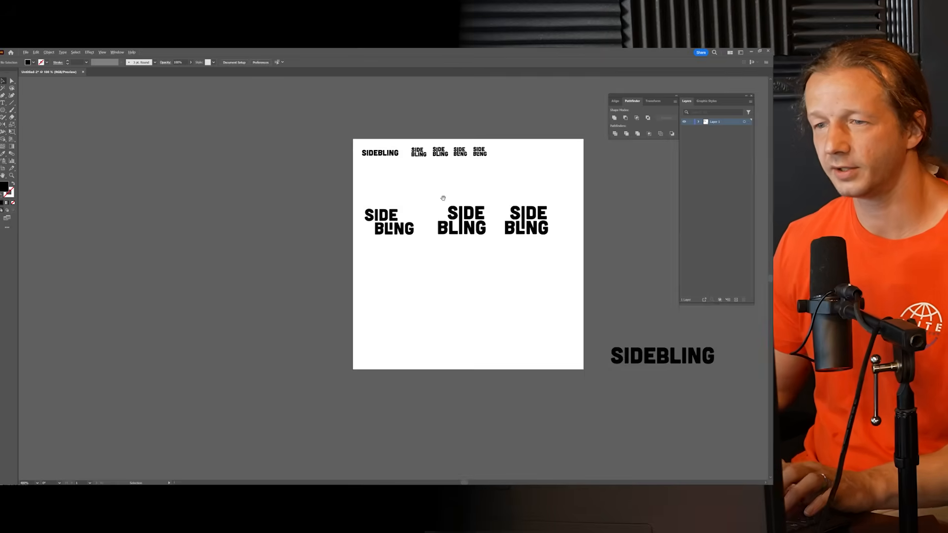
Step: Examine the staggered tucked-I logo alongside the two shared-I variations
{"action": "left_click_drag", "start_coordinate": [443, 198], "coordinate": [360, 206]}
{"action": "scroll", "coordinate": [365, 212], "scroll_direction": "up", "scroll_amount": 1}
{"action": "left_click_drag", "start_coordinate": [302, 202], "coordinate": [280, 190]}
{"action": "scroll", "coordinate": [283, 217], "scroll_direction": "up", "scroll_amount": 1}
{"action": "left_click_drag", "start_coordinate": [316, 258], "coordinate": [286, 240]}
{"action": "left_click", "coordinate": [299, 190]}
{"action": "left_click_drag", "start_coordinate": [316, 183], "coordinate": [292, 196]}
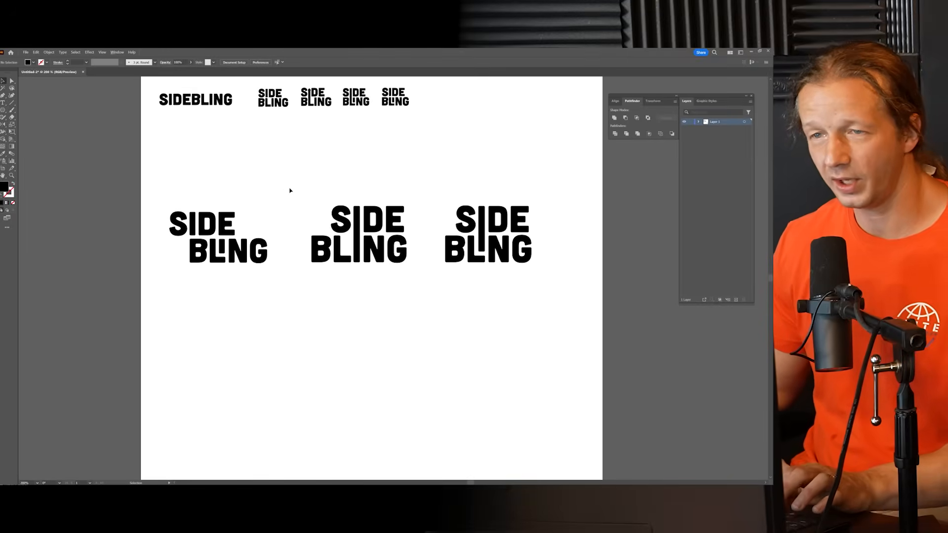
{"action": "scroll", "coordinate": [305, 186], "scroll_direction": "down", "scroll_amount": 1}
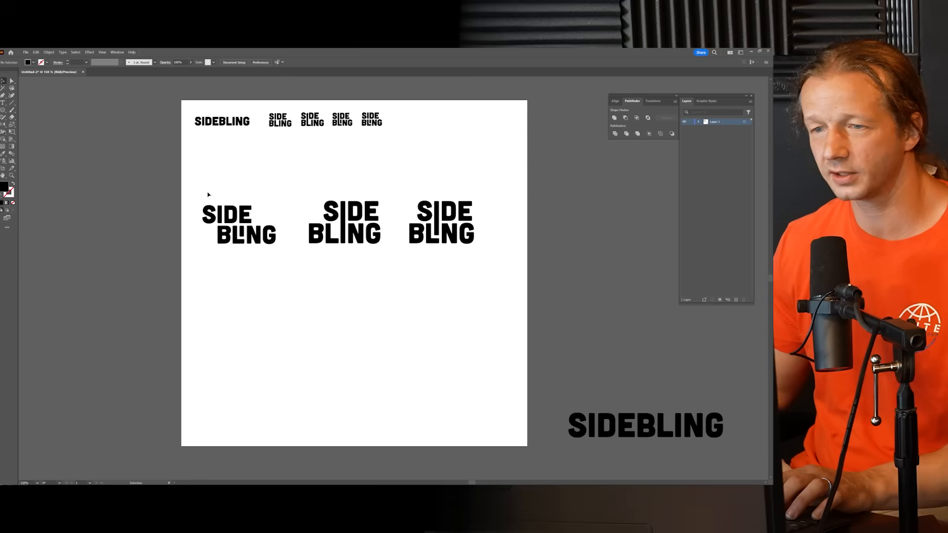
Step: Move the three large logos to the lower part of the artboard and arrange the four small versions, enlarged, in two rows above them
{"action": "left_click_drag", "start_coordinate": [459, 265], "coordinate": [469, 379]}
{"action": "left_click", "coordinate": [398, 214]}
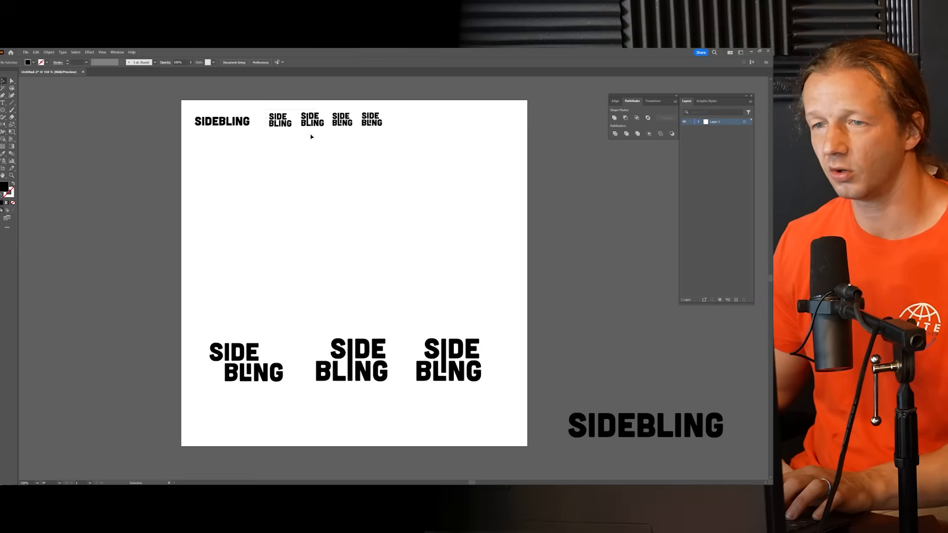
{"action": "left_click_drag", "start_coordinate": [326, 142], "coordinate": [378, 279]}
{"action": "left_click_drag", "start_coordinate": [356, 228], "coordinate": [405, 207]}
{"action": "left_click", "coordinate": [393, 152]}
{"action": "left_click_drag", "start_coordinate": [318, 115], "coordinate": [380, 290]}
{"action": "left_click", "coordinate": [467, 275]}
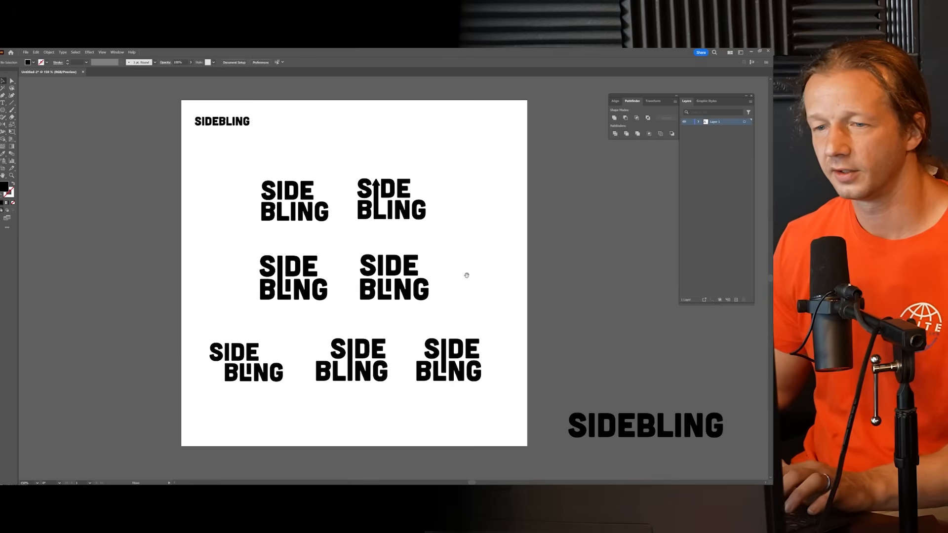
Step: Nudge the bottom row of three logos slightly right and down, and move the large SIDEBLING text below the artboard
{"action": "left_click_drag", "start_coordinate": [467, 275], "coordinate": [452, 251]}
{"action": "left_click_drag", "start_coordinate": [191, 301], "coordinate": [445, 366]}
{"action": "left_click_drag", "start_coordinate": [353, 346], "coordinate": [360, 352]}
{"action": "left_click", "coordinate": [438, 280]}
{"action": "left_click_drag", "start_coordinate": [436, 241], "coordinate": [396, 228]}
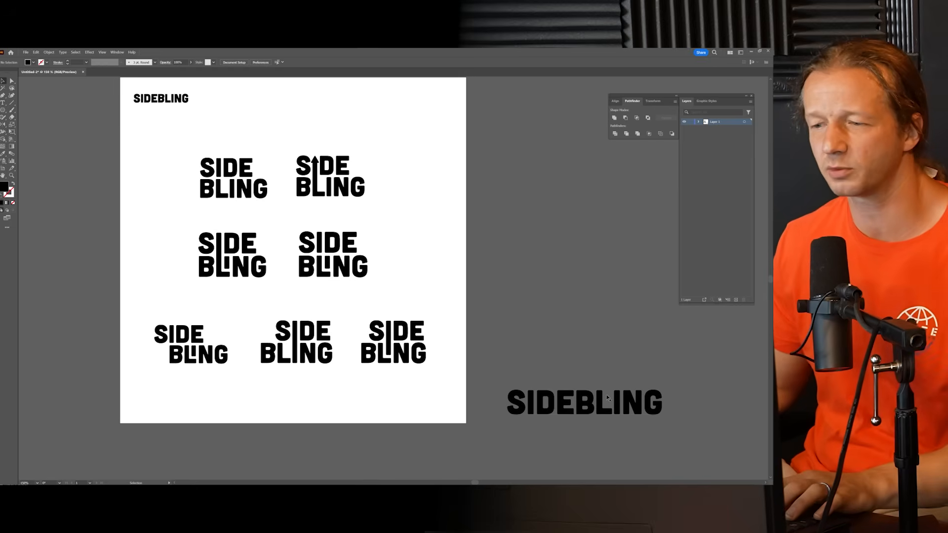
{"action": "left_click_drag", "start_coordinate": [599, 410], "coordinate": [346, 468]}
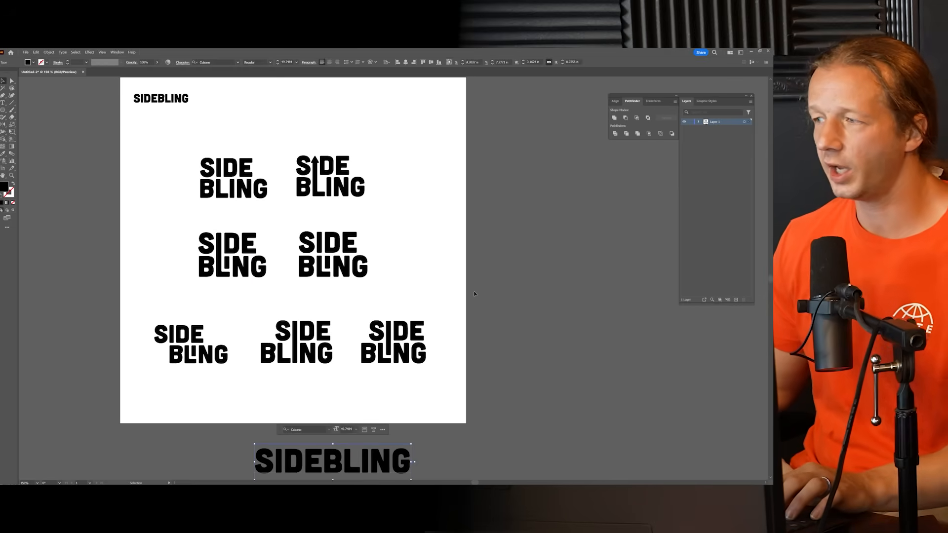
{"action": "left_click", "coordinate": [487, 301]}
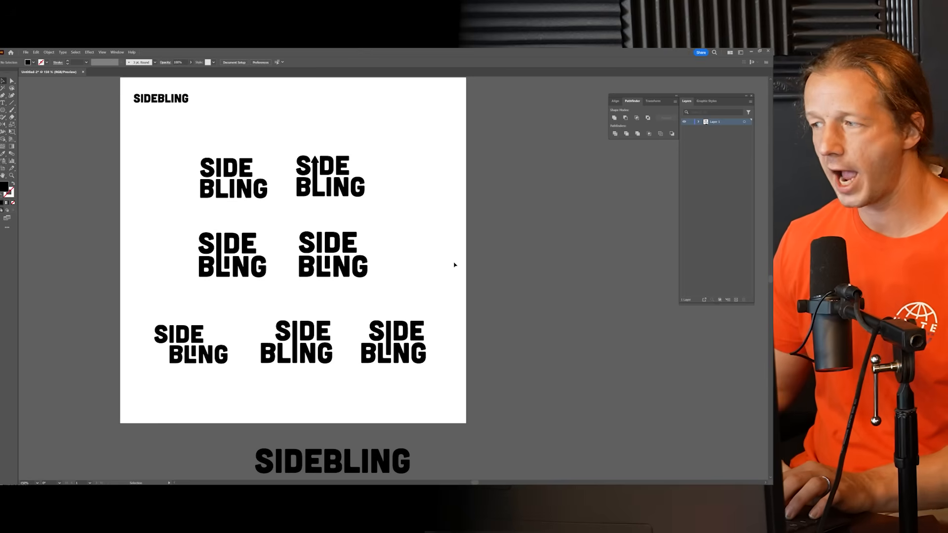
Step: Draw a second artboard to the right of the first one, matching its height and slightly wider
{"action": "scroll", "coordinate": [434, 264], "scroll_direction": "down", "scroll_amount": 1}
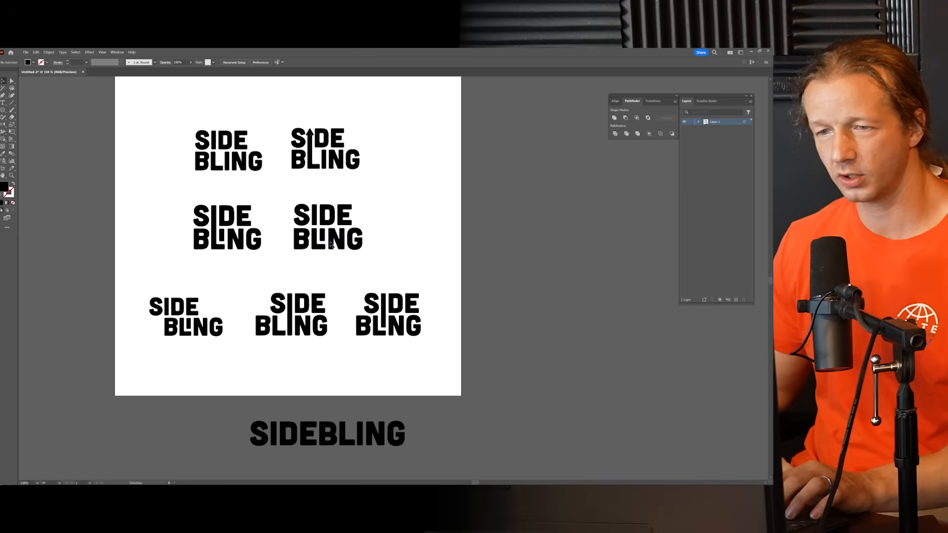
{"action": "scroll", "coordinate": [320, 252], "scroll_direction": "up", "scroll_amount": 1}
{"action": "scroll", "coordinate": [320, 252], "scroll_direction": "right", "scroll_amount": 1}
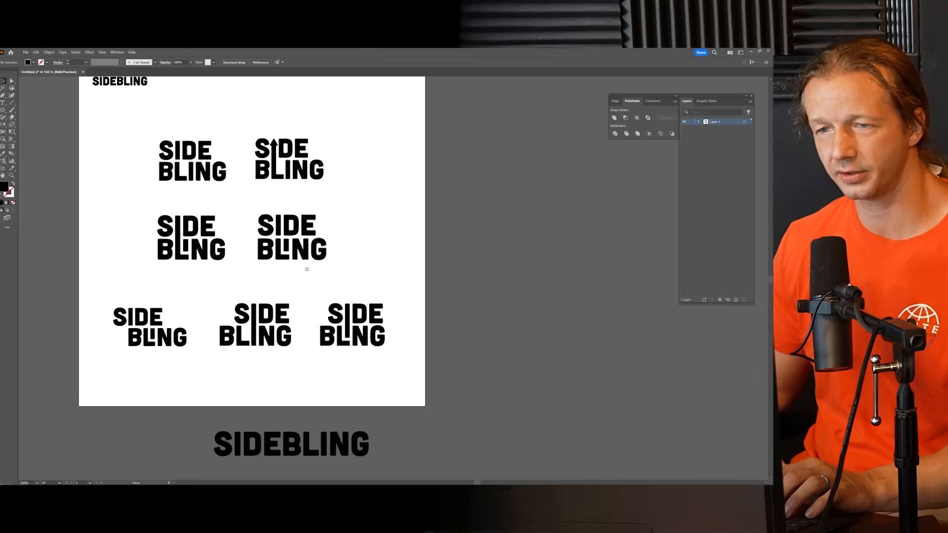
{"action": "left_click", "coordinate": [310, 237]}
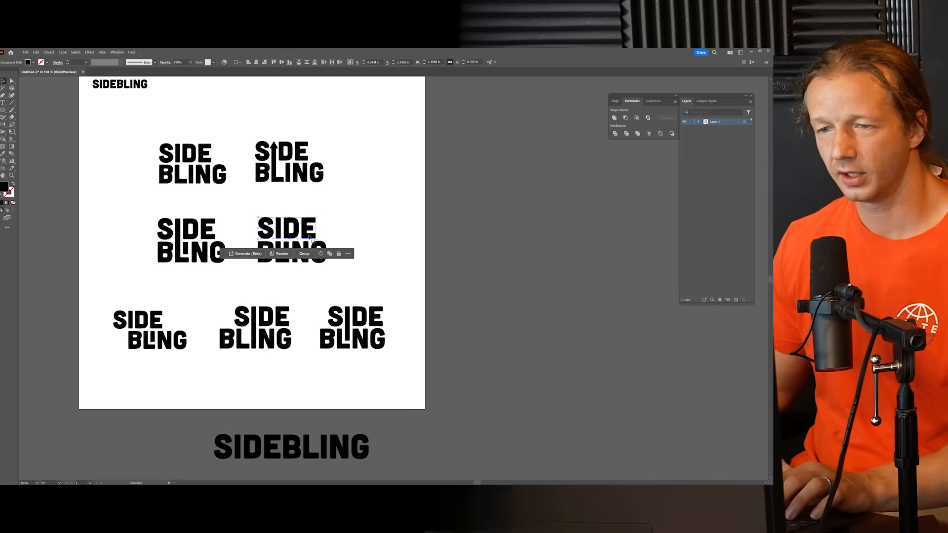
{"action": "left_click", "coordinate": [341, 221]}
{"action": "left_click_drag", "start_coordinate": [361, 227], "coordinate": [184, 254]}
{"action": "key", "text": "a"}
{"action": "left_click", "coordinate": [2, 168]}
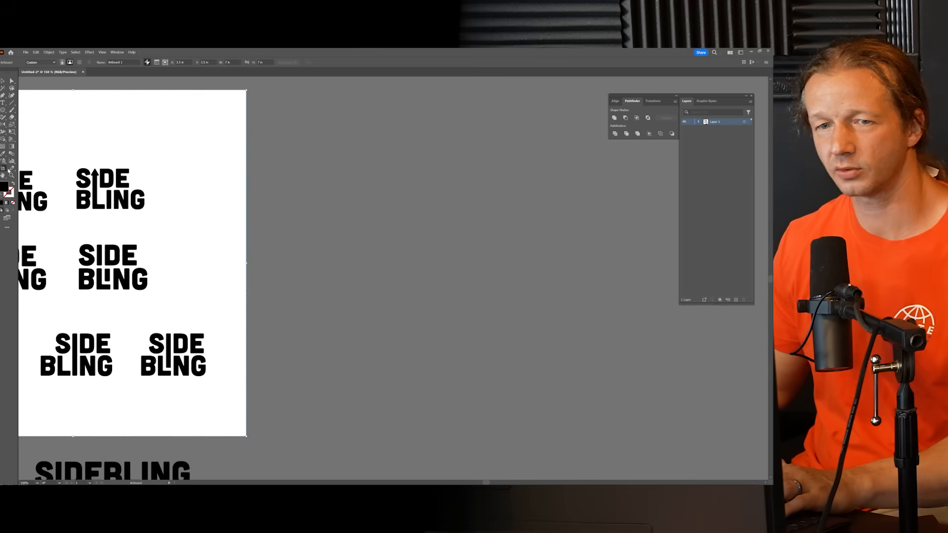
{"action": "left_click_drag", "start_coordinate": [269, 91], "coordinate": [678, 437]}
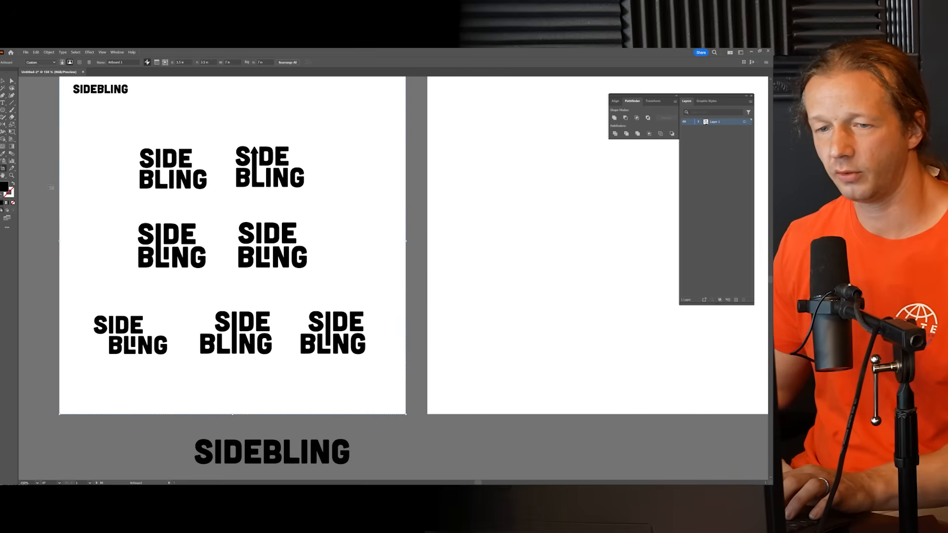
Step: Copy the left-aligned tucked-I logo from the middle row onto the new artboard and enlarge it near the centre
{"action": "left_click", "coordinate": [3, 82]}
{"action": "left_click_drag", "start_coordinate": [324, 281], "coordinate": [277, 237]}
{"action": "left_click_drag", "start_coordinate": [344, 247], "coordinate": [217, 296]}
{"action": "left_click", "coordinate": [464, 306]}
{"action": "left_click_drag", "start_coordinate": [470, 306], "coordinate": [288, 308]}
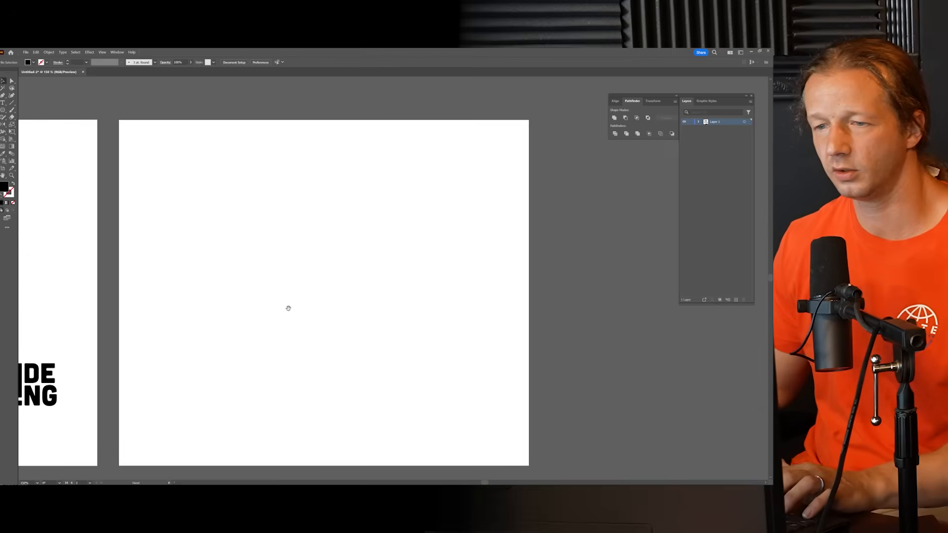
{"action": "key", "text": "ctrl+v"}
{"action": "left_click_drag", "start_coordinate": [427, 298], "coordinate": [388, 329]}
{"action": "left_click_drag", "start_coordinate": [395, 361], "coordinate": [429, 339]}
{"action": "left_click", "coordinate": [377, 303]}
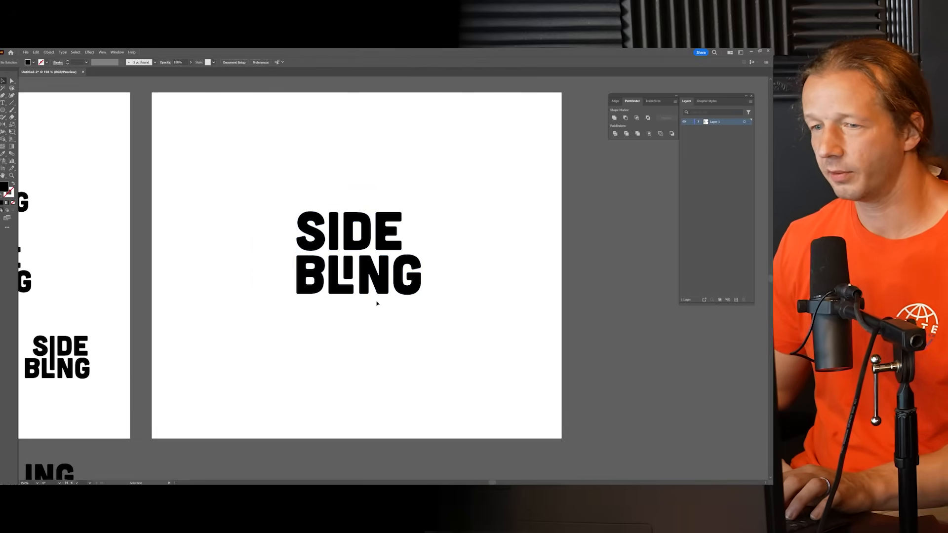
Step: Shift SIDE right to align its E with the right edge of the G in BLING, offset slightly inward from that edge
{"action": "left_click_drag", "start_coordinate": [386, 232], "coordinate": [406, 232]}
{"action": "left_click", "coordinate": [479, 274]}
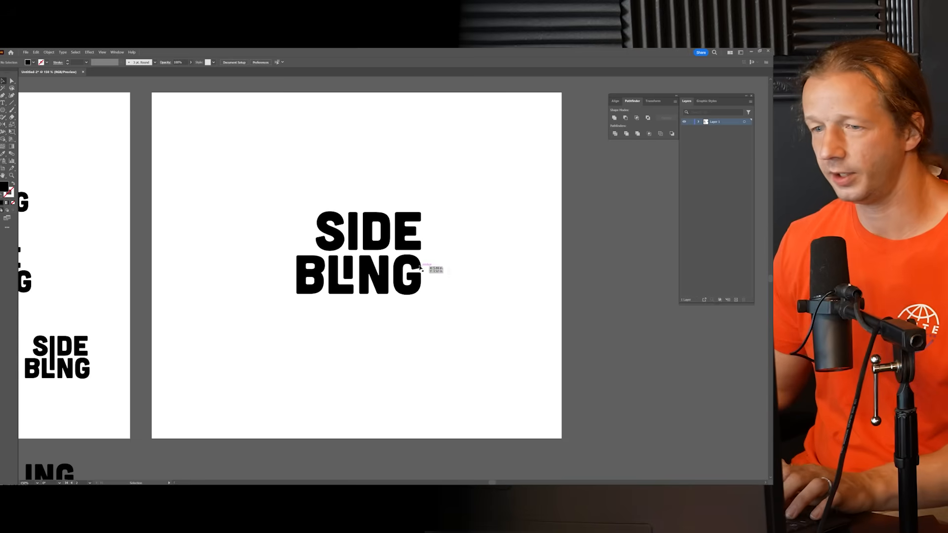
{"action": "scroll", "coordinate": [368, 258], "scroll_direction": "up", "scroll_amount": 4}
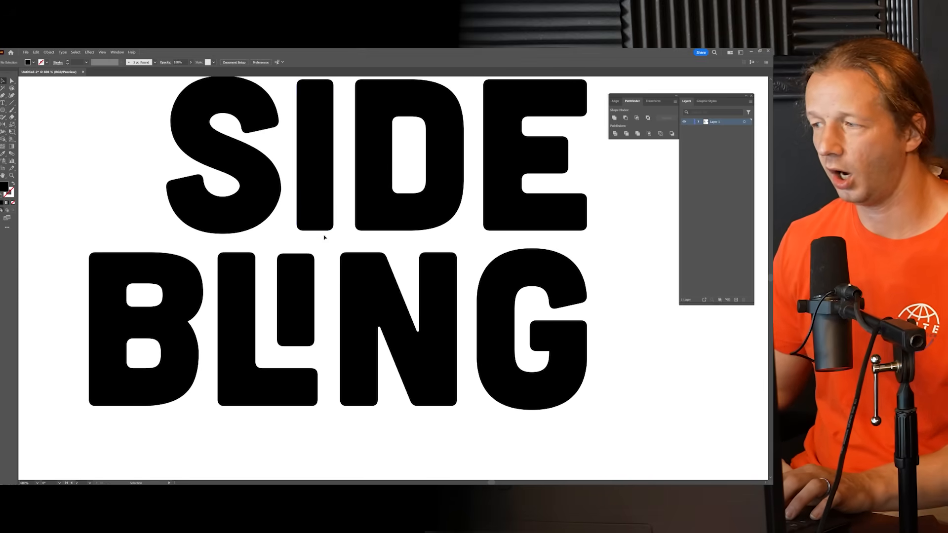
{"action": "left_click_drag", "start_coordinate": [309, 249], "coordinate": [297, 272]}
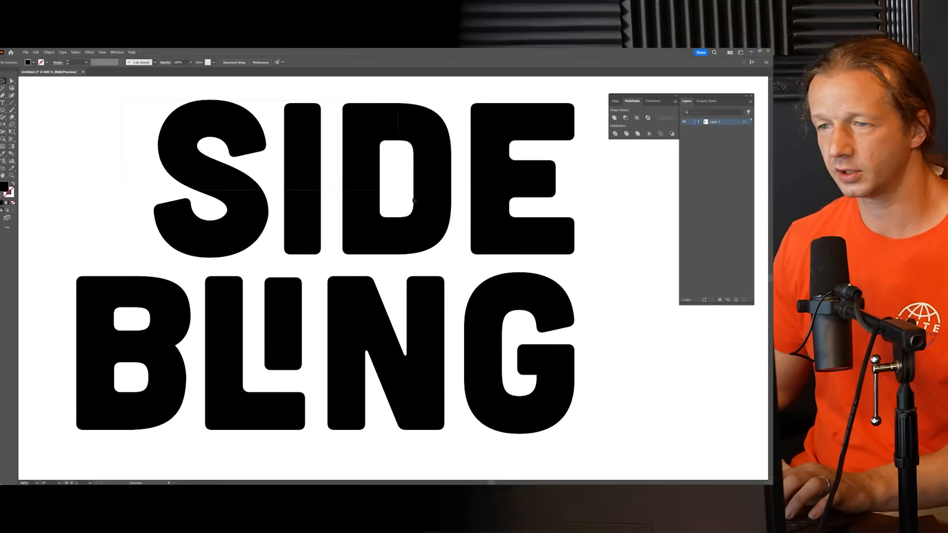
{"action": "left_click", "coordinate": [540, 233]}
{"action": "left_click_drag", "start_coordinate": [535, 236], "coordinate": [528, 234]}
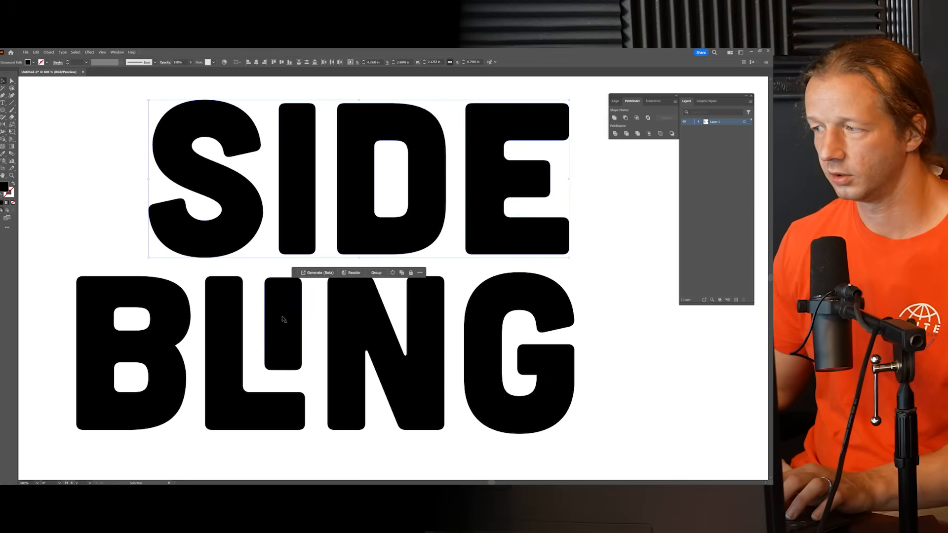
Step: Examine the spacing between the letters of SIDE and BLING, especially around the B and the tucked I
{"action": "left_click", "coordinate": [284, 319]}
{"action": "left_click", "coordinate": [176, 327]}
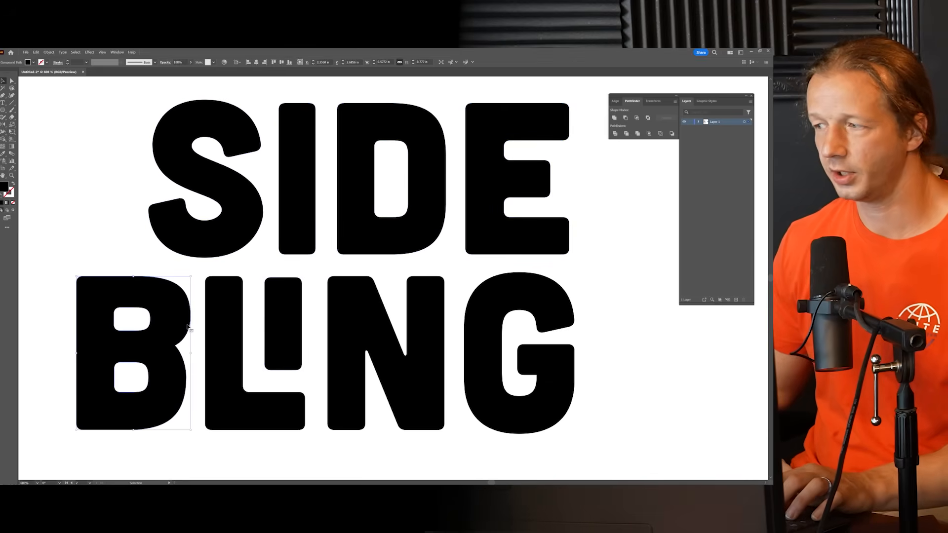
{"action": "left_click", "coordinate": [199, 305]}
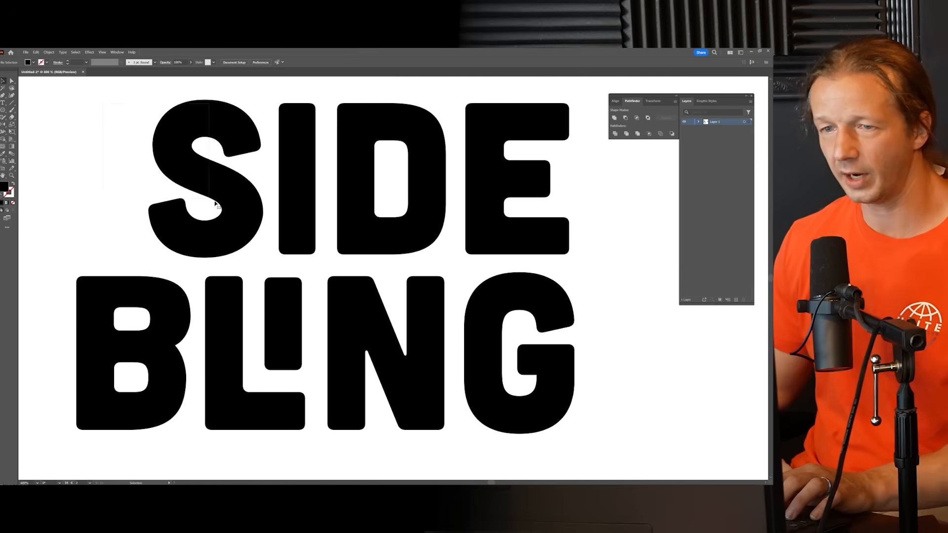
{"action": "left_click_drag", "start_coordinate": [216, 203], "coordinate": [218, 205]}
{"action": "left_click", "coordinate": [272, 268]}
{"action": "left_click_drag", "start_coordinate": [272, 269], "coordinate": [270, 247]}
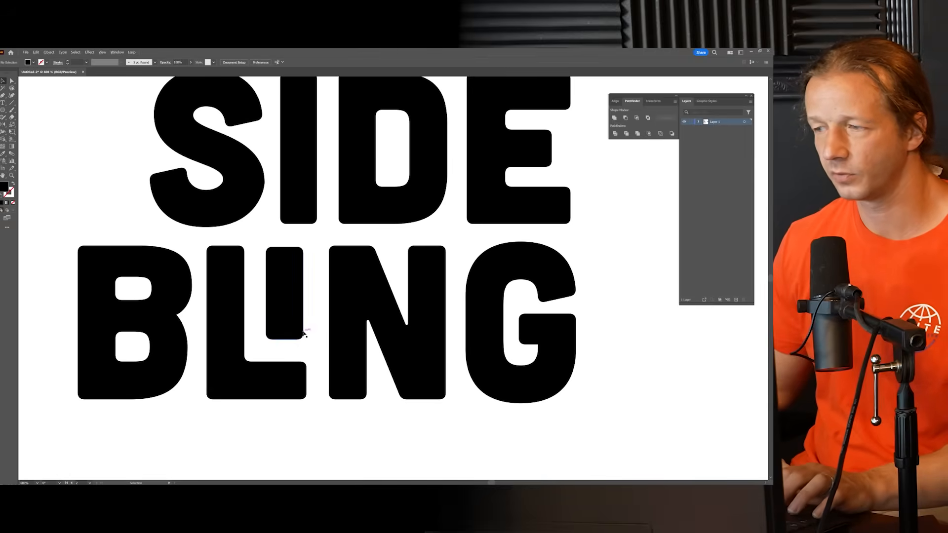
Step: Draw a rectangle about 0.13 by 0.24 in spanning the gap between the tucked I and the N, and fill it light red
{"action": "scroll", "coordinate": [302, 328], "scroll_direction": "up", "scroll_amount": 2}
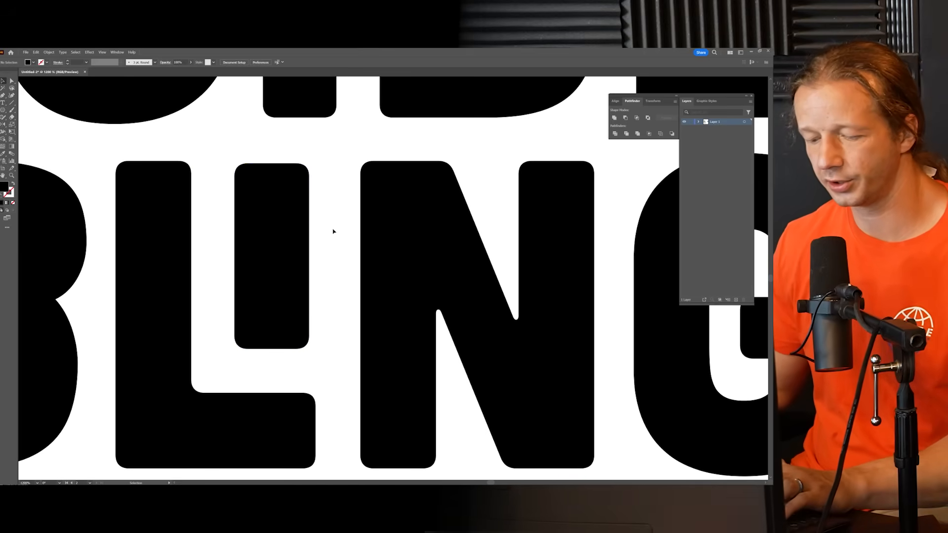
{"action": "left_click", "coordinate": [4, 111]}
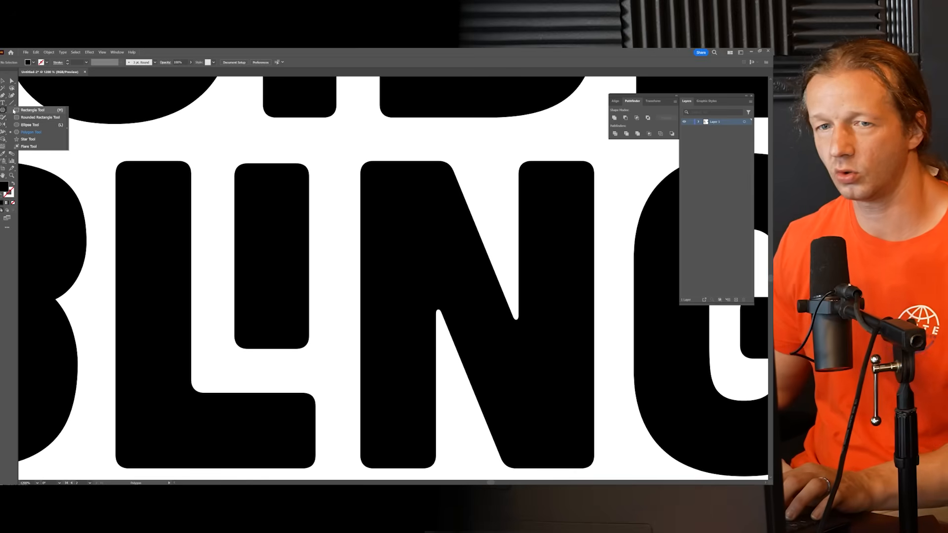
{"action": "left_click", "coordinate": [24, 110]}
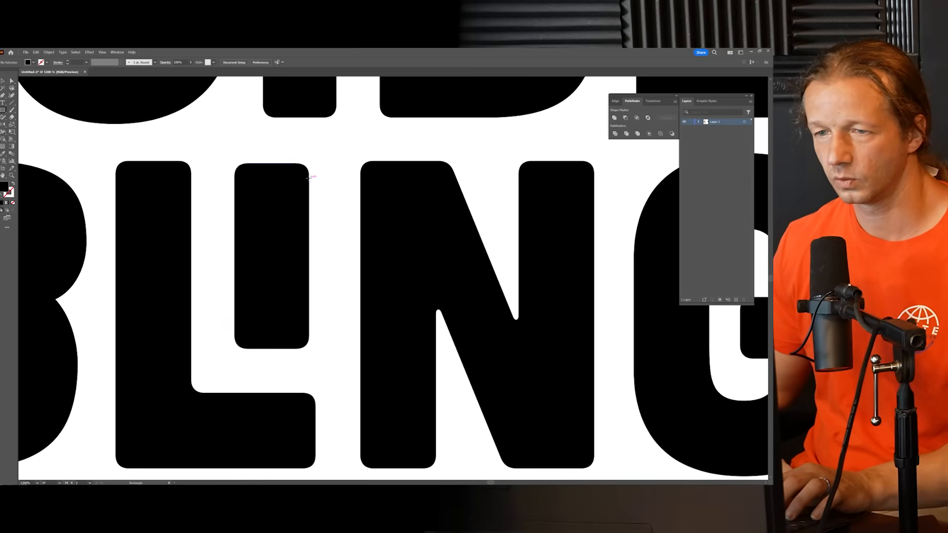
{"action": "left_click_drag", "start_coordinate": [325, 199], "coordinate": [360, 273]}
{"action": "left_click", "coordinate": [3, 81]}
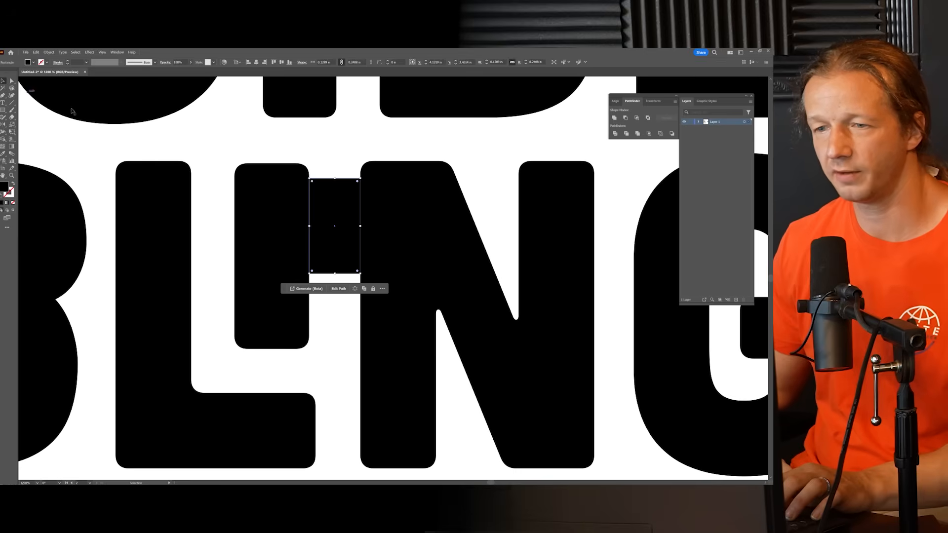
{"action": "double_click", "coordinate": [4, 186]}
{"action": "left_click", "coordinate": [457, 277]}
{"action": "left_click", "coordinate": [468, 275]}
{"action": "left_click", "coordinate": [573, 276]}
Step: Place one copy of the spacing rectangle against the L's stem and another, turned horizontal, directly beneath the tucked I
{"action": "left_click_drag", "start_coordinate": [344, 204], "coordinate": [225, 204]}
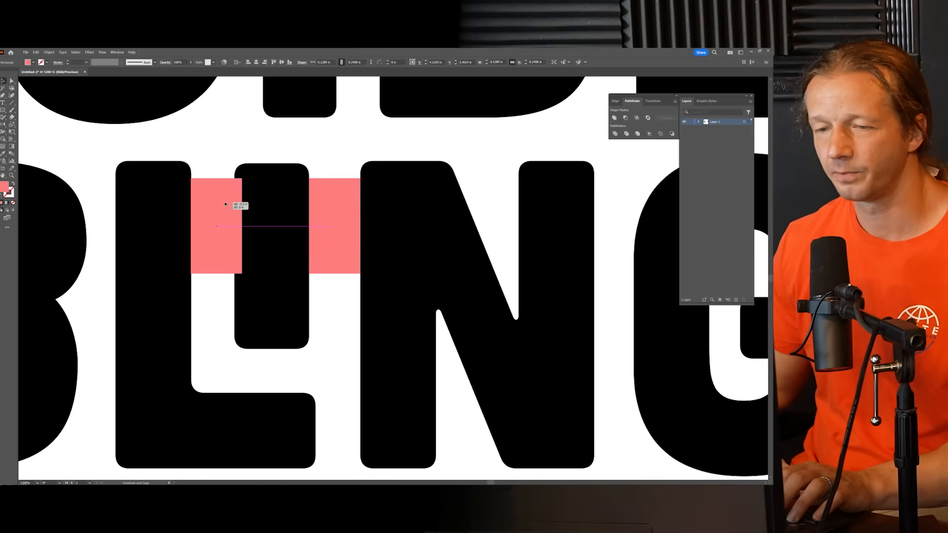
{"action": "left_click_drag", "start_coordinate": [226, 204], "coordinate": [226, 204]}
{"action": "left_click_drag", "start_coordinate": [241, 274], "coordinate": [275, 369]}
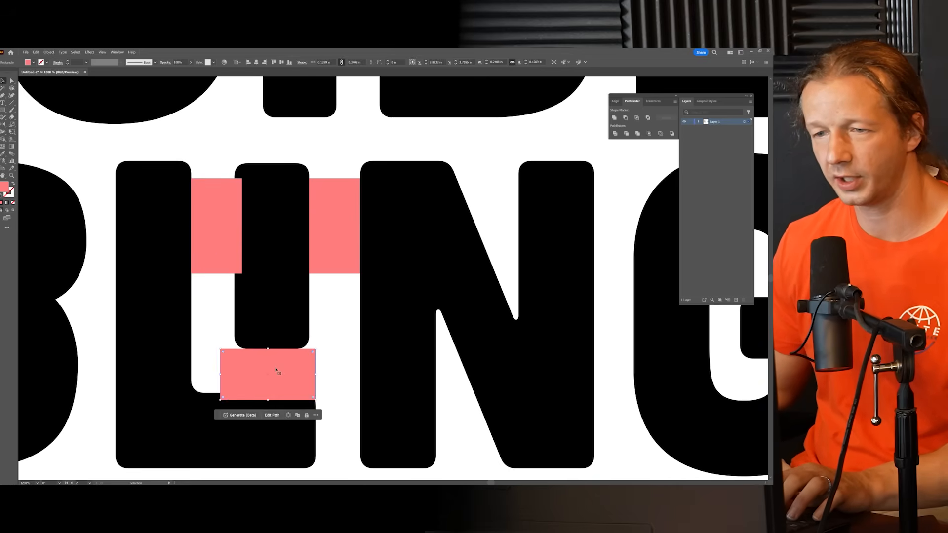
{"action": "left_click", "coordinate": [340, 231]}
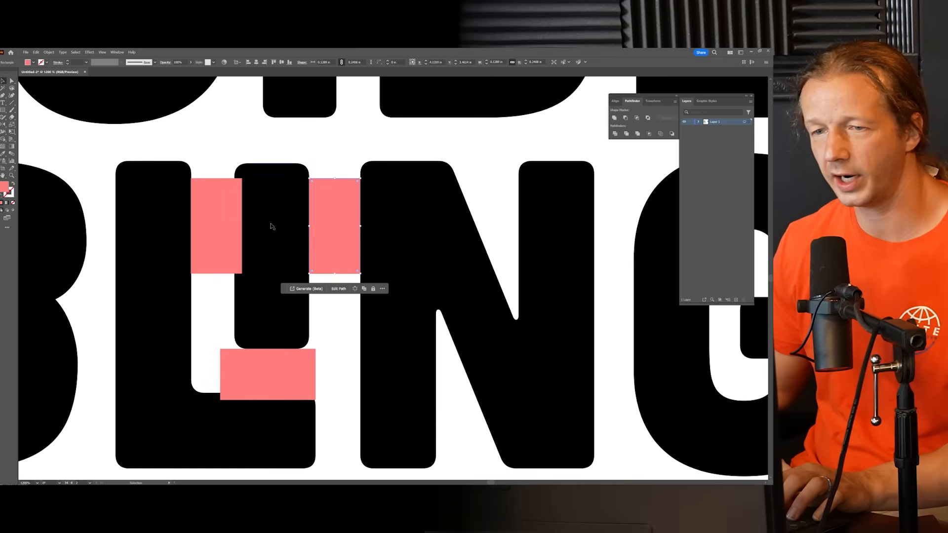
Step: Narrow the spacing rectangles on both sides of the tucked I to about 0.11 in and shift the N left to match
{"action": "left_click", "coordinate": [234, 224]}
{"action": "left_click", "coordinate": [344, 238]}
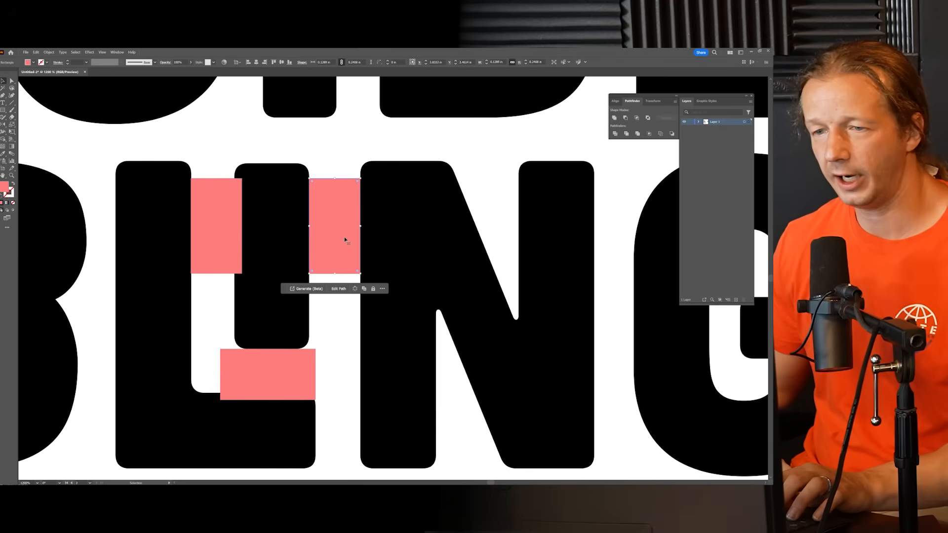
{"action": "left_click", "coordinate": [232, 230]}
{"action": "left_click", "coordinate": [261, 380]}
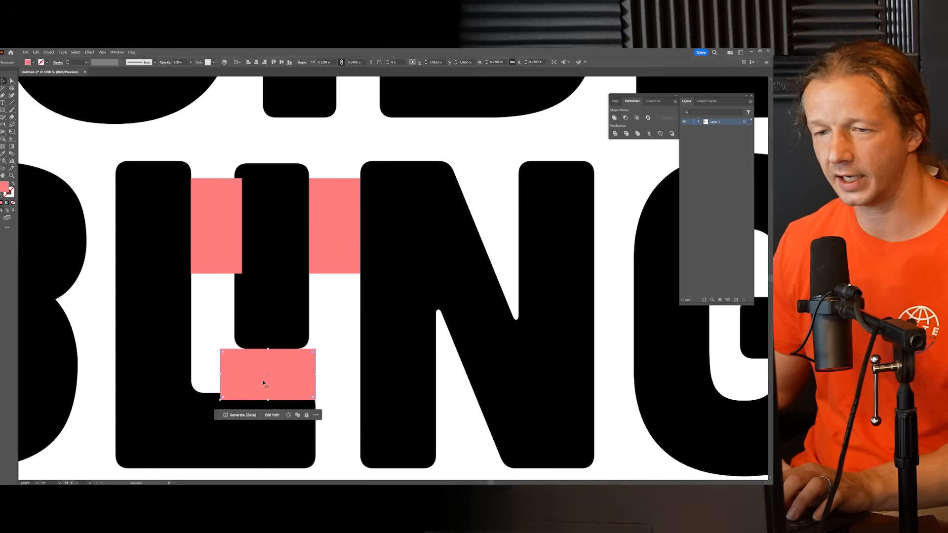
{"action": "left_click", "coordinate": [241, 230]}
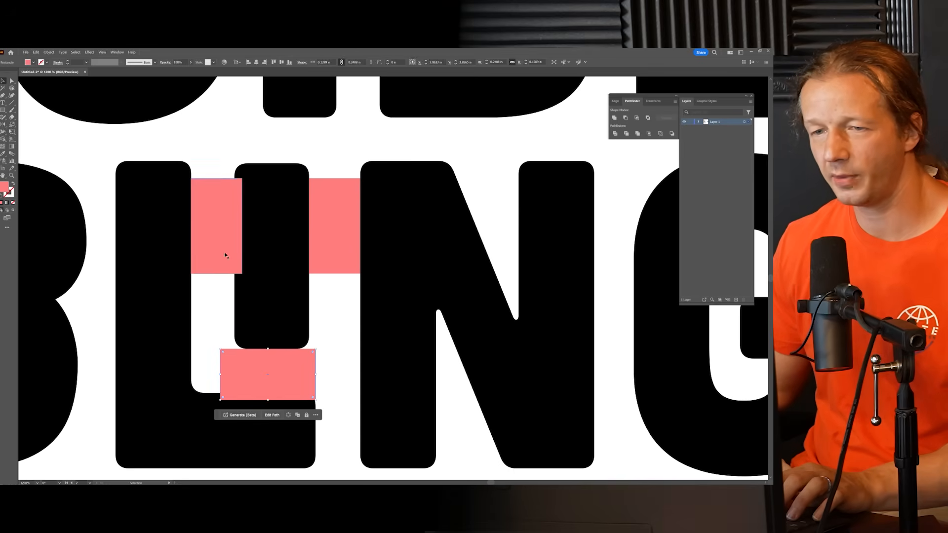
{"action": "left_click_drag", "start_coordinate": [244, 226], "coordinate": [384, 226]}
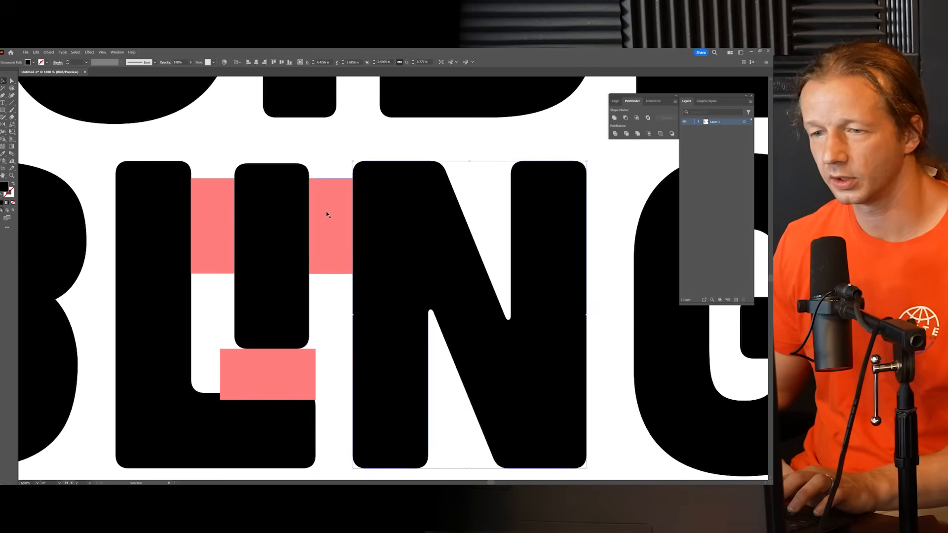
Step: Replace the horizontal rectangle under the tucked I with a rotated copy of the narrowed one, resting on the L's foot
{"action": "left_click", "coordinate": [332, 215]}
{"action": "left_click", "coordinate": [275, 377]}
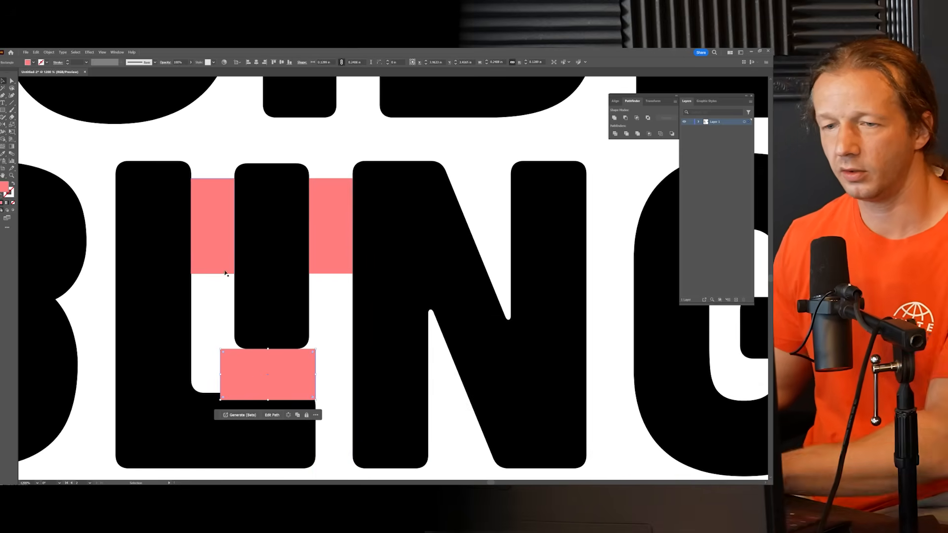
{"action": "key", "text": "Delete"}
{"action": "left_click_drag", "start_coordinate": [220, 230], "coordinate": [263, 361], "text": "alt"}
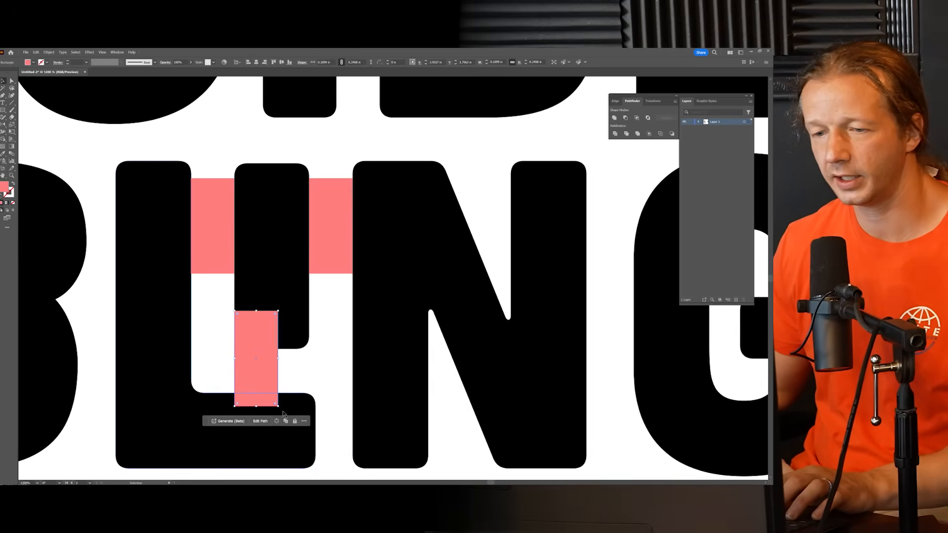
{"action": "left_click_drag", "start_coordinate": [279, 407], "coordinate": [298, 364]}
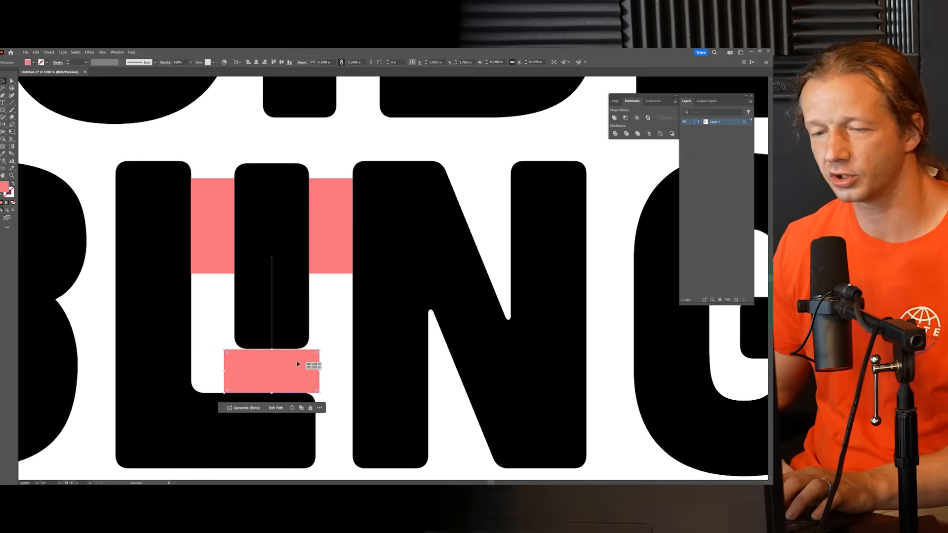
Step: Lower the tucked I onto the horizontal spacing rectangle and raise its top anchor points level with the tops of the L and N
{"action": "scroll", "coordinate": [252, 372], "scroll_direction": "up", "scroll_amount": 4}
{"action": "left_click", "coordinate": [316, 264]}
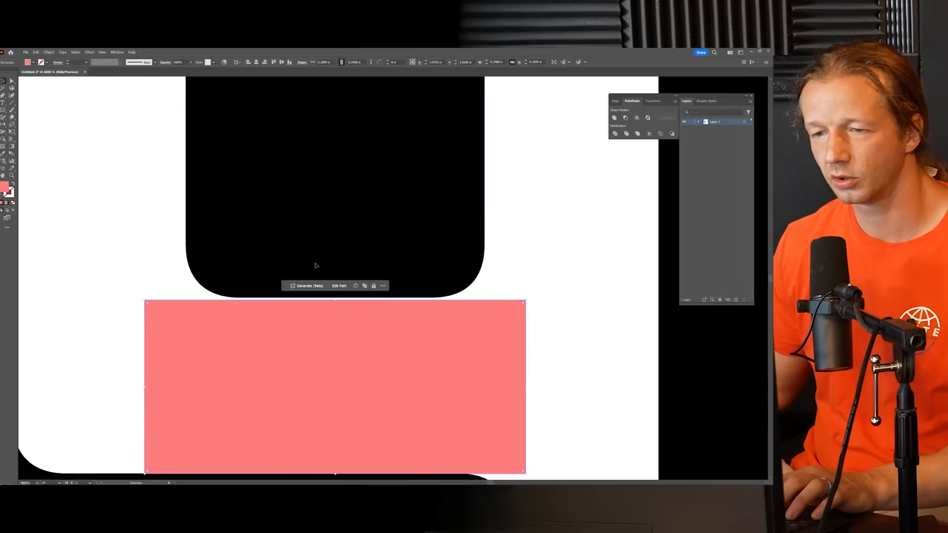
{"action": "left_click_drag", "start_coordinate": [331, 253], "coordinate": [350, 303]}
{"action": "scroll", "coordinate": [335, 254], "scroll_direction": "down", "scroll_amount": 4}
{"action": "scroll", "coordinate": [331, 250], "scroll_direction": "up", "scroll_amount": 2}
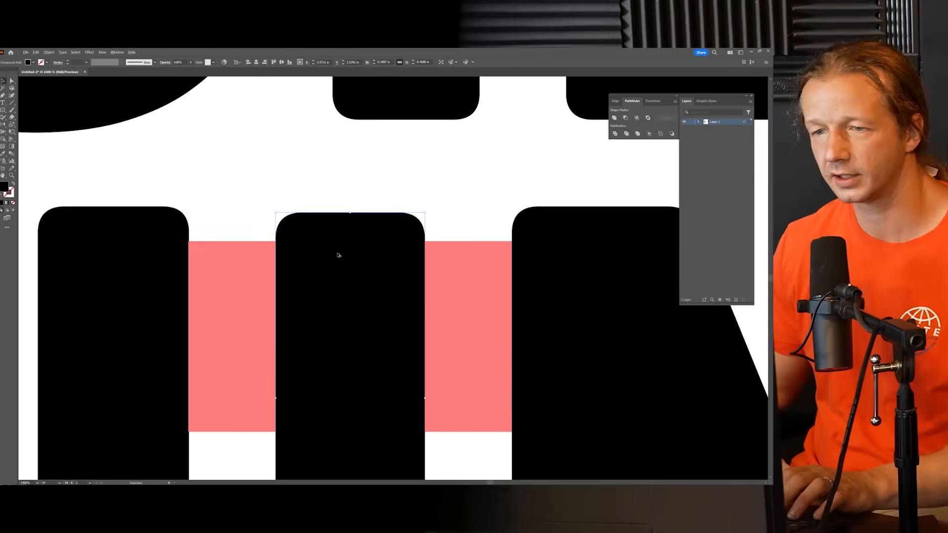
{"action": "left_click", "coordinate": [12, 80]}
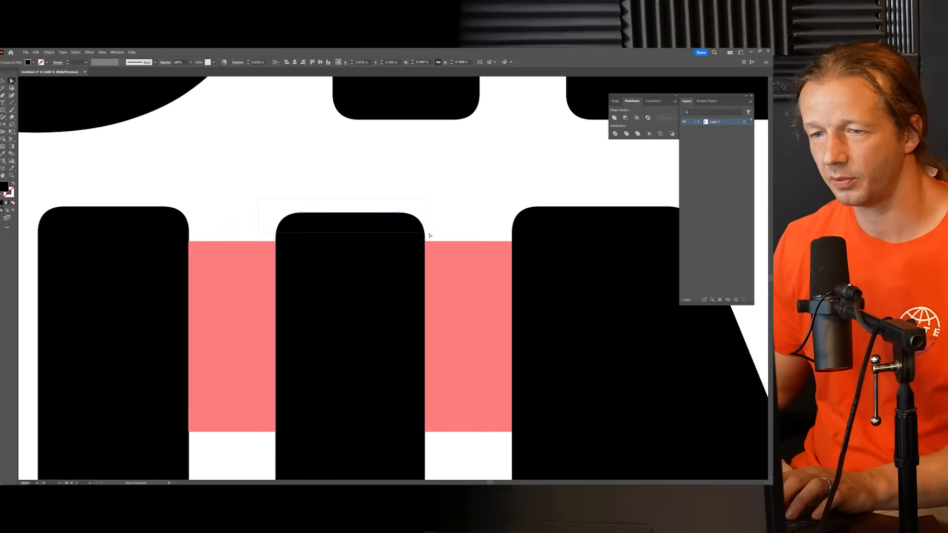
{"action": "left_click_drag", "start_coordinate": [433, 242], "coordinate": [433, 241]}
{"action": "left_click_drag", "start_coordinate": [400, 213], "coordinate": [400, 208]}
Step: Place a copy of the spacing rectangle between the B and the L's stem, lengthening it to about 0.47 in
{"action": "scroll", "coordinate": [437, 310], "scroll_direction": "down", "scroll_amount": 4}
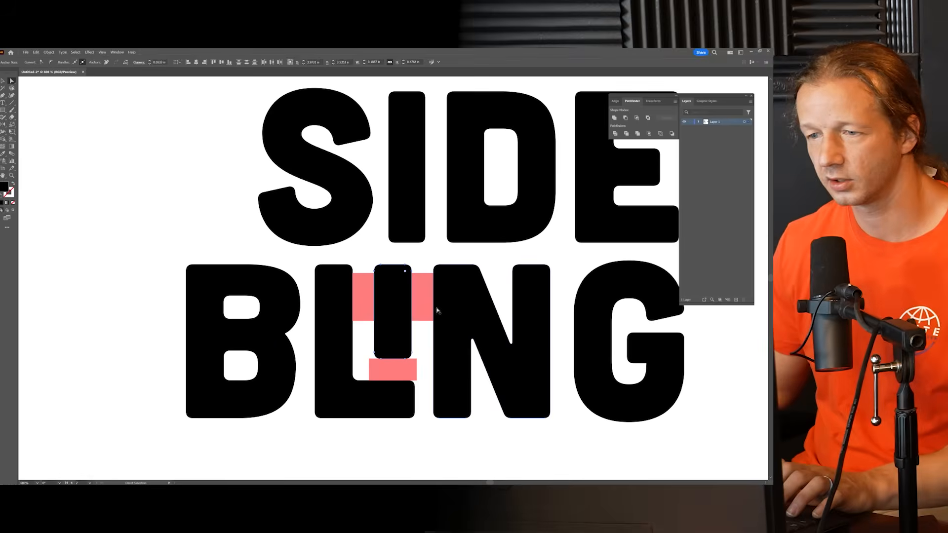
{"action": "left_click", "coordinate": [421, 308]}
{"action": "left_click_drag", "start_coordinate": [421, 308], "coordinate": [303, 334]}
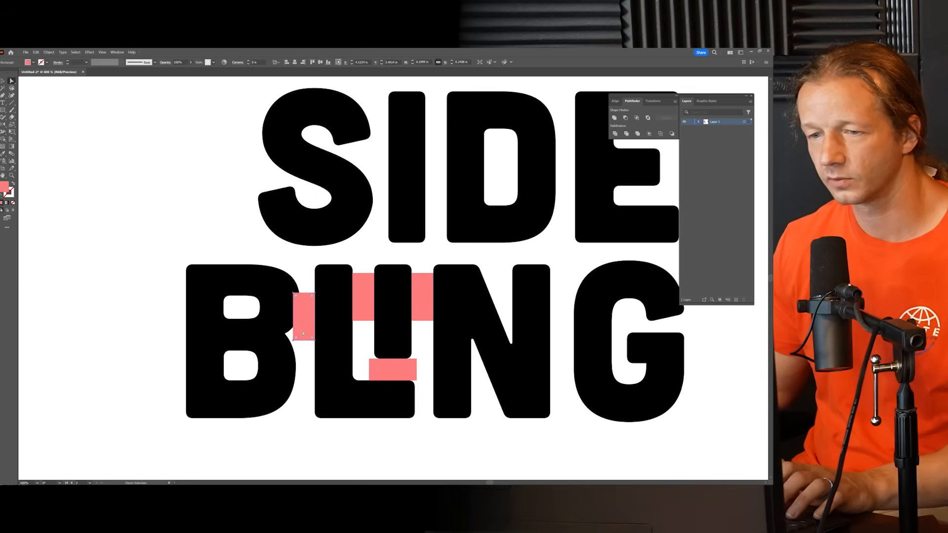
{"action": "scroll", "coordinate": [283, 330], "scroll_direction": "up", "scroll_amount": 3}
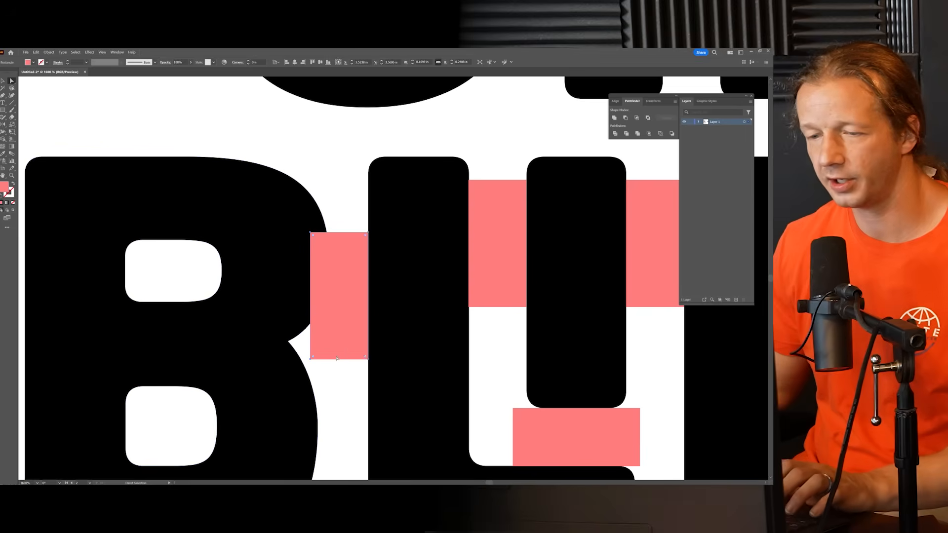
{"action": "left_click_drag", "start_coordinate": [338, 401], "coordinate": [337, 332]}
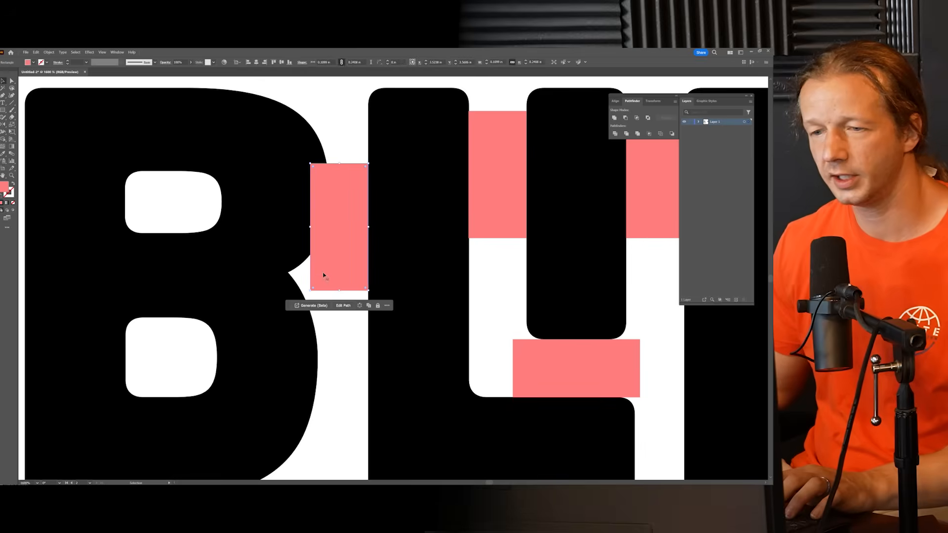
{"action": "left_click_drag", "start_coordinate": [339, 290], "coordinate": [339, 411]}
Step: Shift the B slightly left so its lower curve touches the edge of the tall spacing rectangle
{"action": "mouse_move", "coordinate": [281, 220]}
{"action": "left_mouse_down"}
{"action": "mouse_move", "coordinate": [273, 224]}
{"action": "mouse_move", "coordinate": [282, 221]}
{"action": "left_mouse_up"}
{"action": "key", "text": "ctrl+minus"}
{"action": "key", "text": "ctrl+minus"}
{"action": "key", "text": "ctrl+minus"}
{"action": "key", "text": "ctrl+minus"}
{"action": "scroll", "coordinate": [283, 317], "scroll_direction": "up", "scroll_amount": 4}
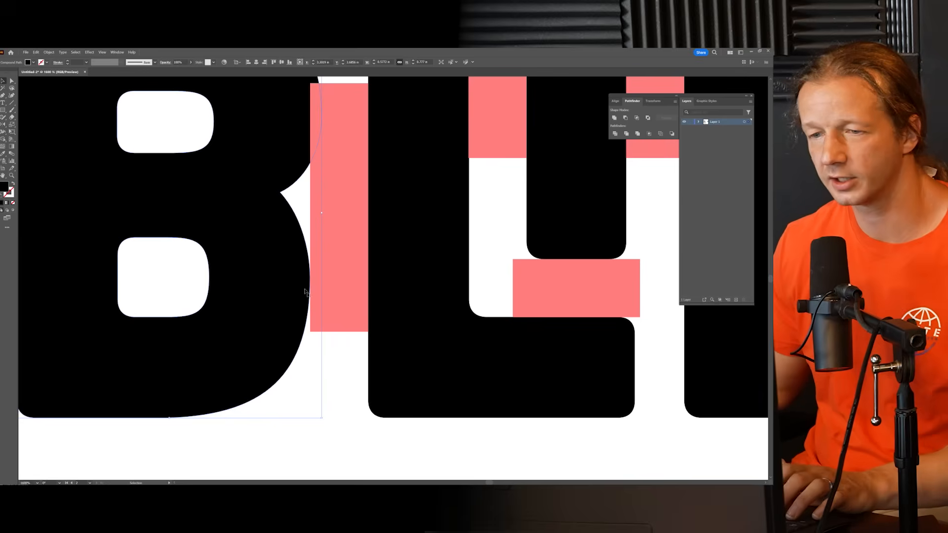
Step: Copy the tall spacing rectangle into the gap between the N and G of BLING
{"action": "scroll", "coordinate": [308, 294], "scroll_direction": "down", "scroll_amount": 4}
{"action": "scroll", "coordinate": [340, 293], "scroll_direction": "up", "scroll_amount": 2}
{"action": "scroll", "coordinate": [324, 387], "scroll_direction": "down", "scroll_amount": 2}
{"action": "scroll", "coordinate": [316, 341], "scroll_direction": "up", "scroll_amount": 2}
{"action": "left_click_drag", "start_coordinate": [198, 331], "coordinate": [570, 331]}
{"action": "scroll", "coordinate": [447, 336], "scroll_direction": "down", "scroll_amount": 2}
Step: Place copies of the tall spacing rectangle in the three gaps of SIDE and nudge the S to meet its rectangle
{"action": "scroll", "coordinate": [509, 193], "scroll_direction": "up", "scroll_amount": 4}
{"action": "left_click_drag", "start_coordinate": [447, 336], "coordinate": [374, 184]}
{"action": "scroll", "coordinate": [509, 193], "scroll_direction": "down", "scroll_amount": 4}
{"action": "scroll", "coordinate": [406, 232], "scroll_direction": "up", "scroll_amount": 4}
{"action": "left_click_drag", "start_coordinate": [465, 236], "coordinate": [309, 237]}
{"action": "scroll", "coordinate": [309, 237], "scroll_direction": "down", "scroll_amount": 2}
{"action": "left_click_drag", "start_coordinate": [232, 222], "coordinate": [224, 222]}
{"action": "left_click", "coordinate": [146, 217]}
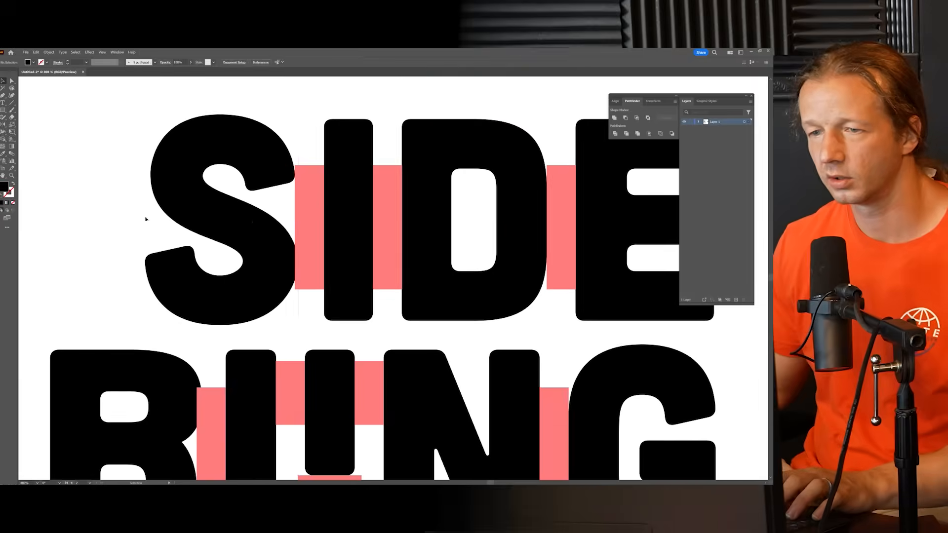
{"action": "scroll", "coordinate": [263, 329], "scroll_direction": "up", "scroll_amount": 4}
{"action": "left_click_drag", "start_coordinate": [208, 398], "coordinate": [347, 167]}
{"action": "key", "text": "Delete"}
Step: Delete all the spacing rectangles in the BLING row
{"action": "scroll", "coordinate": [349, 249], "scroll_direction": "down", "scroll_amount": 4}
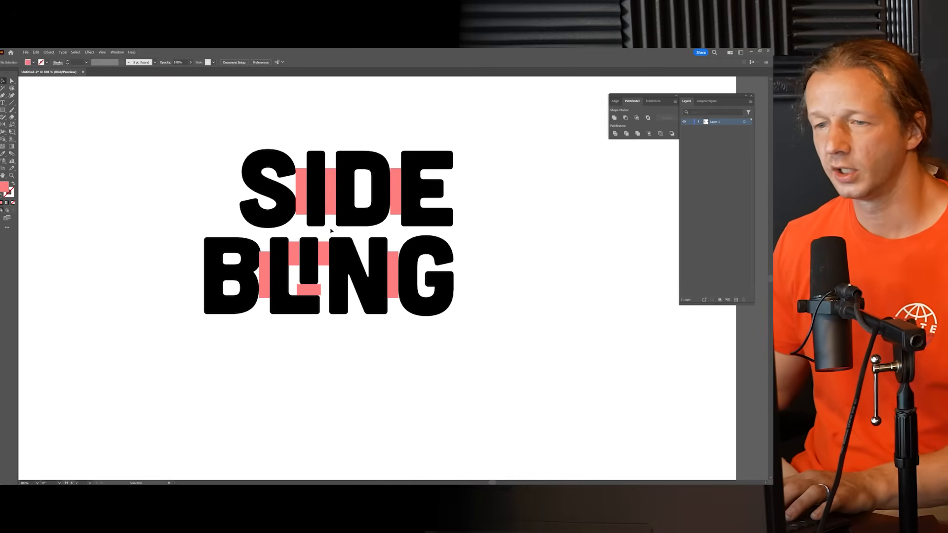
{"action": "left_click", "coordinate": [263, 273]}
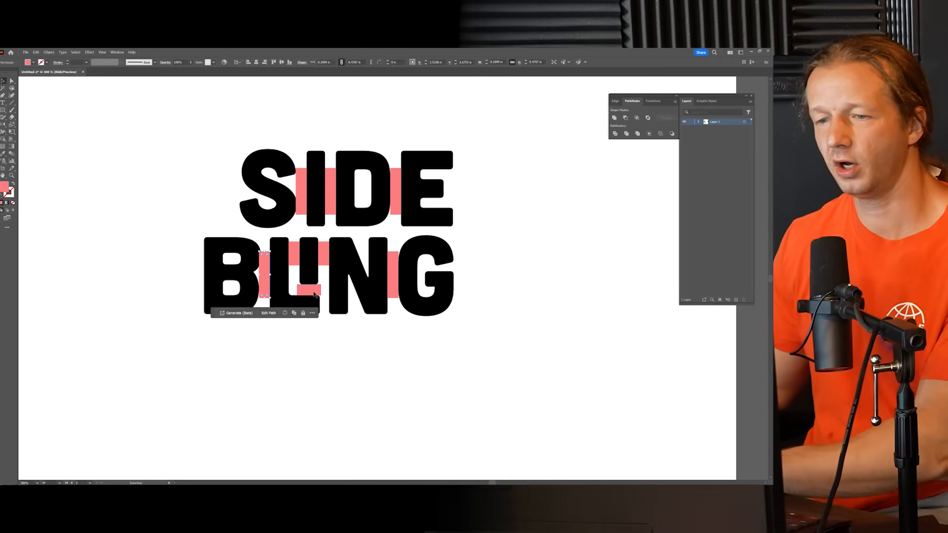
{"action": "key", "text": "Delete"}
{"action": "left_click", "coordinate": [316, 289]}
{"action": "key", "text": "Delete"}
{"action": "left_click", "coordinate": [324, 254]}
{"action": "key", "text": "Delete"}
{"action": "left_click", "coordinate": [293, 254]}
{"action": "key", "text": "Delete"}
{"action": "left_click", "coordinate": [396, 270]}
{"action": "key", "text": "Delete"}
Step: Delete the three remaining spacing rectangles between the letters of SIDE
{"action": "left_click", "coordinate": [396, 198]}
{"action": "key", "text": "Delete"}
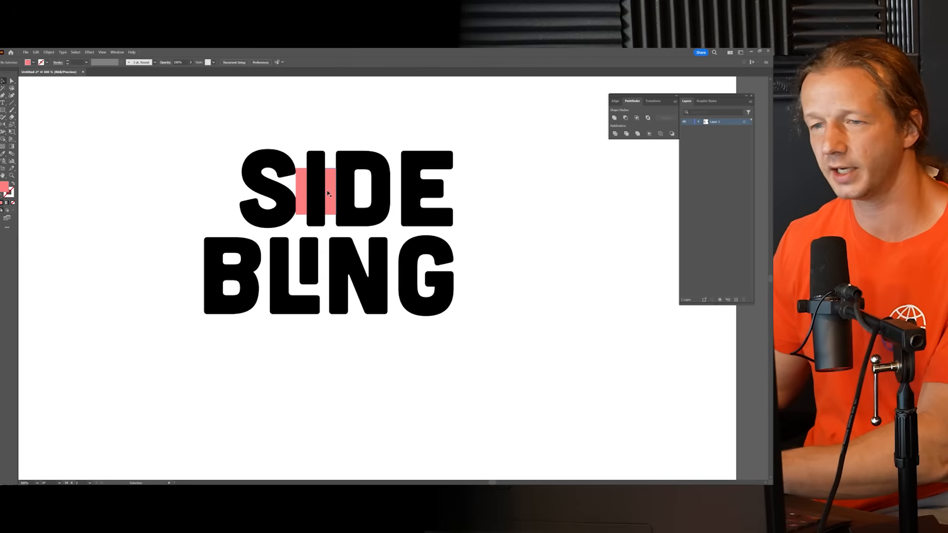
{"action": "left_click", "coordinate": [330, 192]}
{"action": "key", "text": "Delete"}
{"action": "left_click", "coordinate": [296, 189]}
{"action": "key", "text": "Delete"}
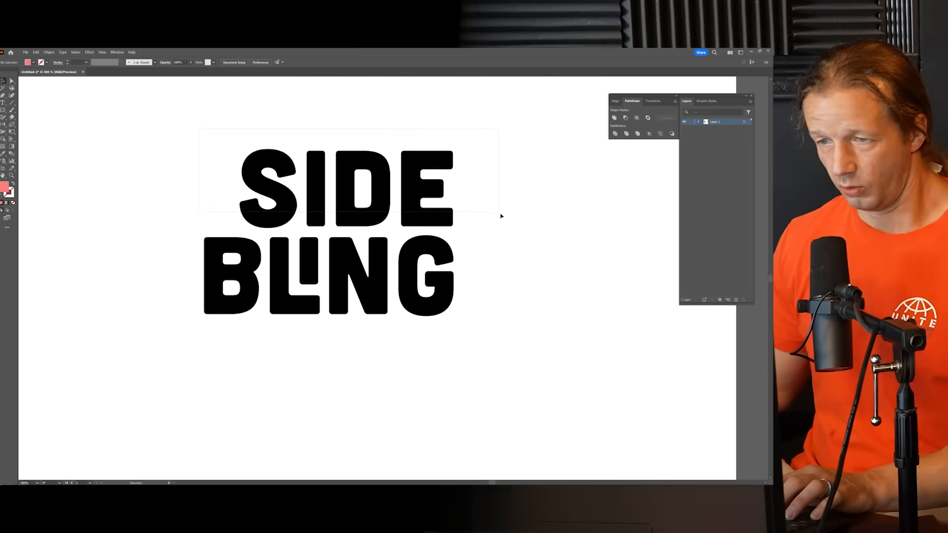
Step: Move the whole word SIDE slightly left so its E sits just inside the right edge of the G
{"action": "left_click_drag", "start_coordinate": [501, 216], "coordinate": [499, 216]}
{"action": "left_click_drag", "start_coordinate": [430, 216], "coordinate": [423, 217]}
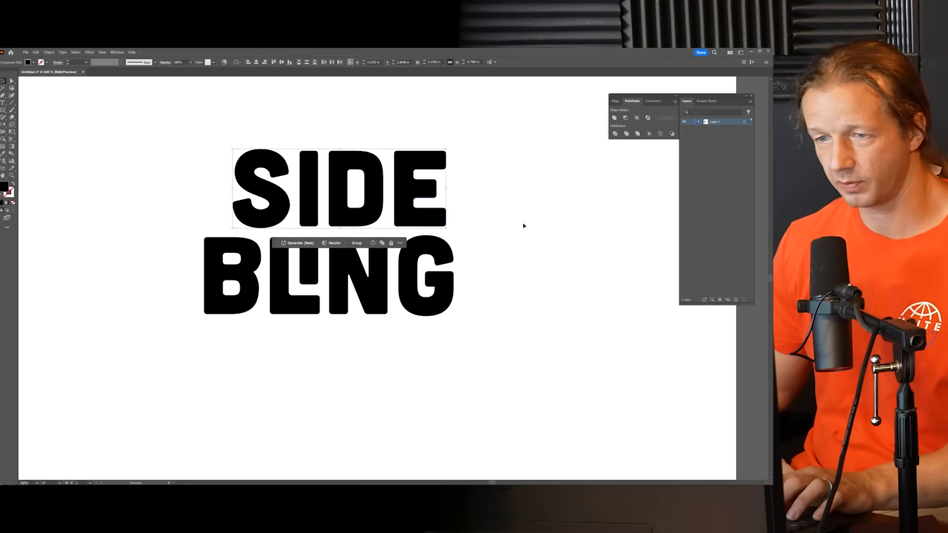
{"action": "left_click", "coordinate": [523, 227]}
Step: Examine the refined logo's spacing and balance up close and at small size beside the earlier variations
{"action": "scroll", "coordinate": [488, 270], "scroll_direction": "down", "scroll_amount": 3}
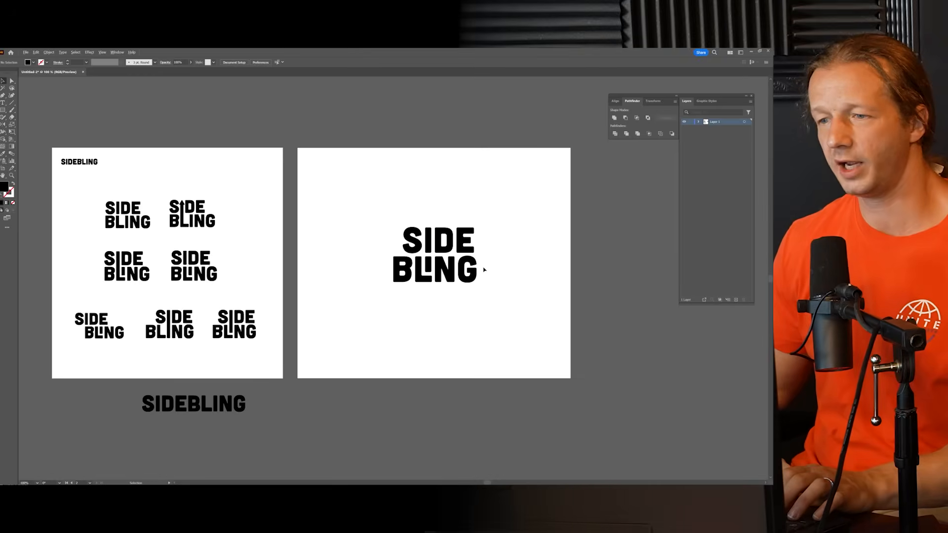
{"action": "scroll", "coordinate": [492, 262], "scroll_direction": "up", "scroll_amount": 4}
{"action": "scroll", "coordinate": [428, 228], "scroll_direction": "down", "scroll_amount": 4}
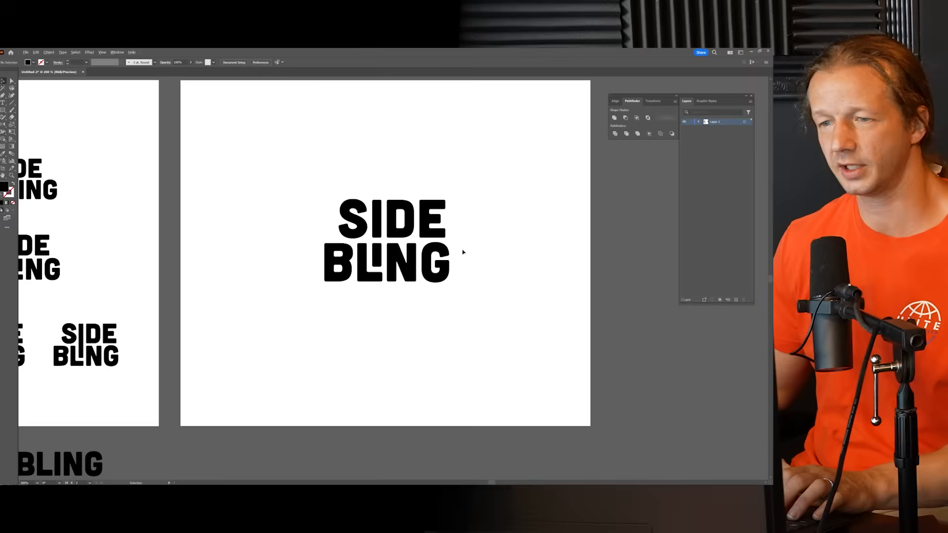
{"action": "scroll", "coordinate": [483, 254], "scroll_direction": "up", "scroll_amount": 3}
{"action": "left_click_drag", "start_coordinate": [183, 200], "coordinate": [278, 206]}
{"action": "scroll", "coordinate": [354, 231], "scroll_direction": "up", "scroll_amount": 3}
{"action": "scroll", "coordinate": [364, 245], "scroll_direction": "down", "scroll_amount": 2}
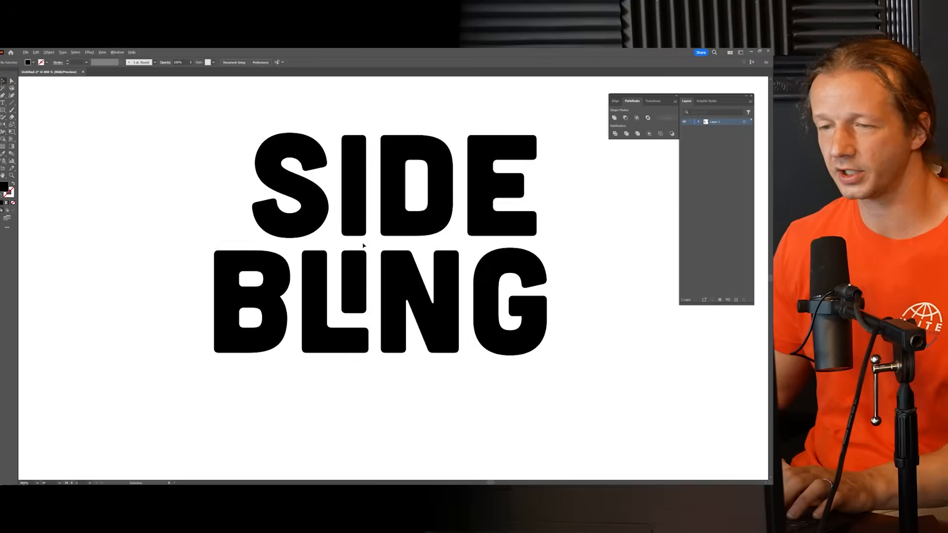
{"action": "scroll", "coordinate": [363, 246], "scroll_direction": "down", "scroll_amount": 5}
{"action": "mouse_move", "coordinate": [437, 303]}
{"action": "left_mouse_down"}
{"action": "mouse_move", "coordinate": [487, 299]}
{"action": "mouse_move", "coordinate": [427, 294]}
{"action": "left_mouse_up"}
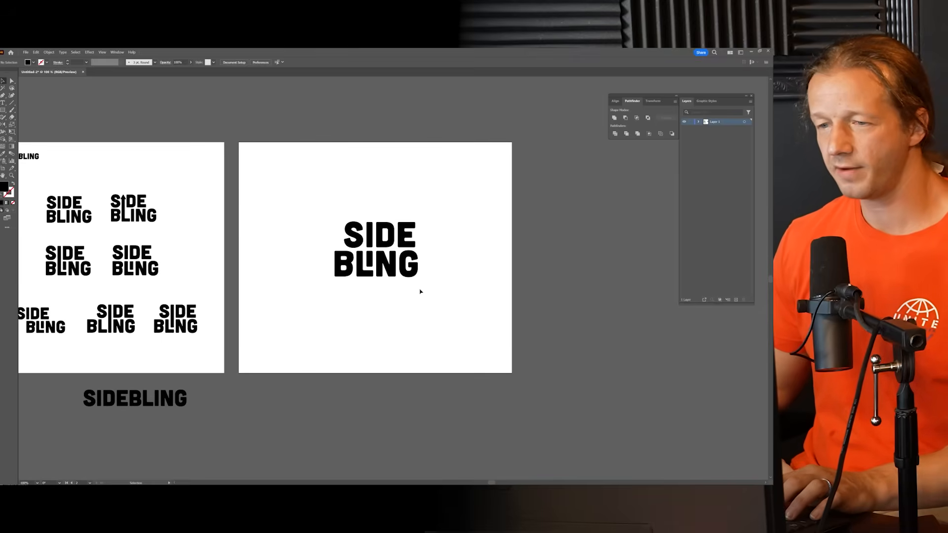
{"action": "scroll", "coordinate": [345, 236], "scroll_direction": "up", "scroll_amount": 2}
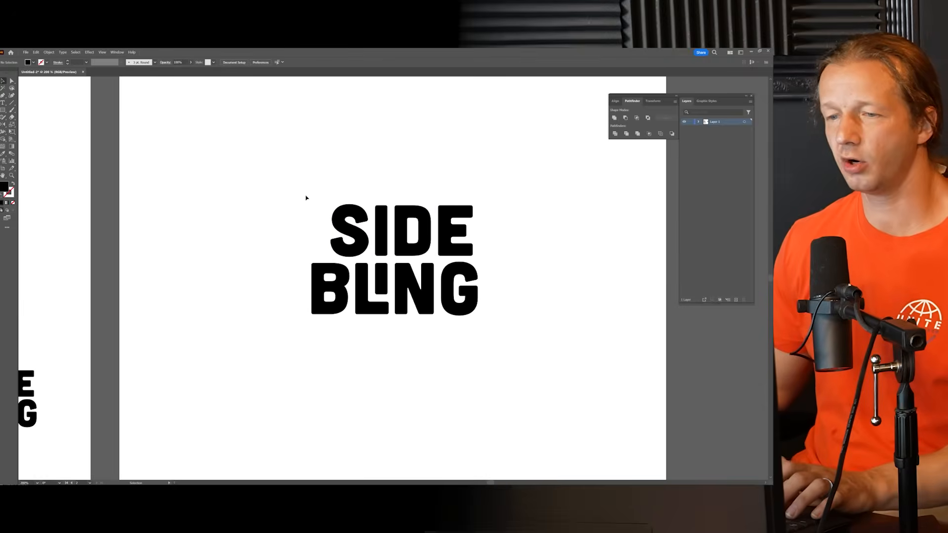
{"action": "left_click_drag", "start_coordinate": [284, 186], "coordinate": [512, 341]}
{"action": "left_click_drag", "start_coordinate": [454, 296], "coordinate": [430, 293]}
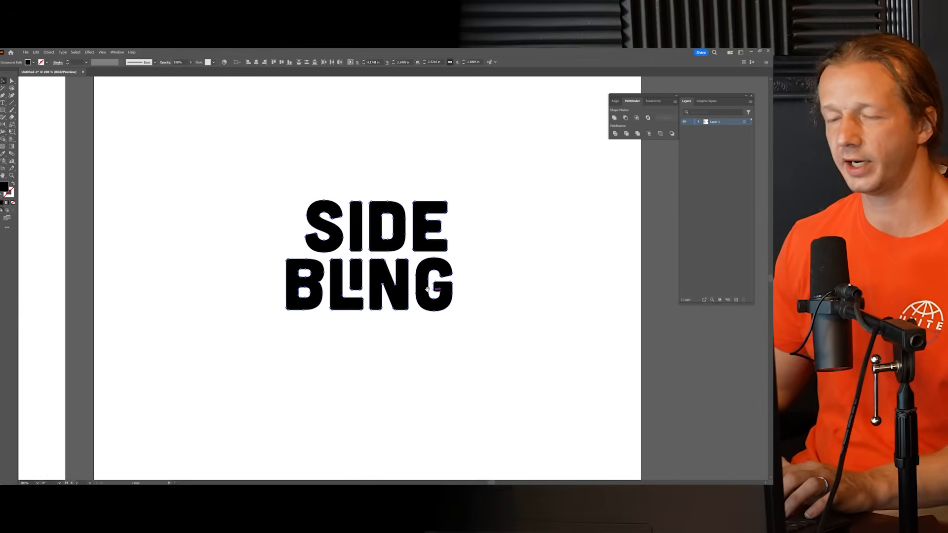
{"action": "left_click", "coordinate": [503, 277]}
{"action": "scroll", "coordinate": [502, 267], "scroll_direction": "down", "scroll_amount": 2}
{"action": "scroll", "coordinate": [501, 264], "scroll_direction": "up", "scroll_amount": 2}
{"action": "left_click_drag", "start_coordinate": [475, 247], "coordinate": [489, 249]}
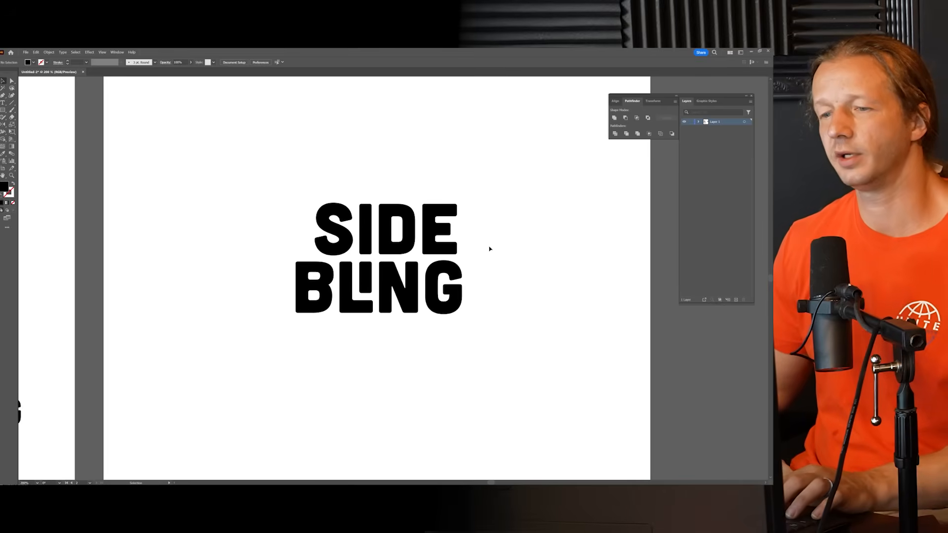
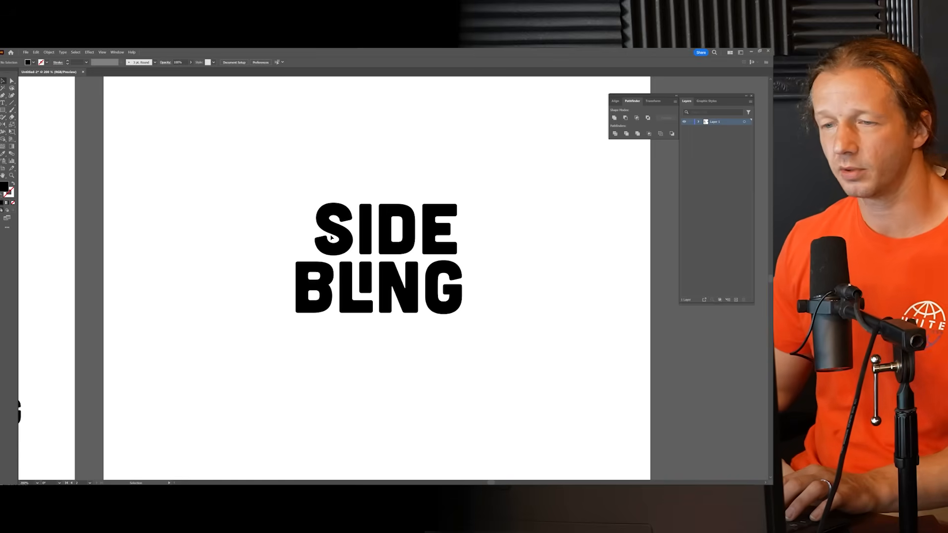
Step: Create a four-point star beside the S with radii of 0.3472 in and 0.6944 in using the Star tool
{"action": "scroll", "coordinate": [331, 238], "scroll_direction": "up", "scroll_amount": 10}
{"action": "left_click_drag", "start_coordinate": [338, 230], "coordinate": [349, 268]}
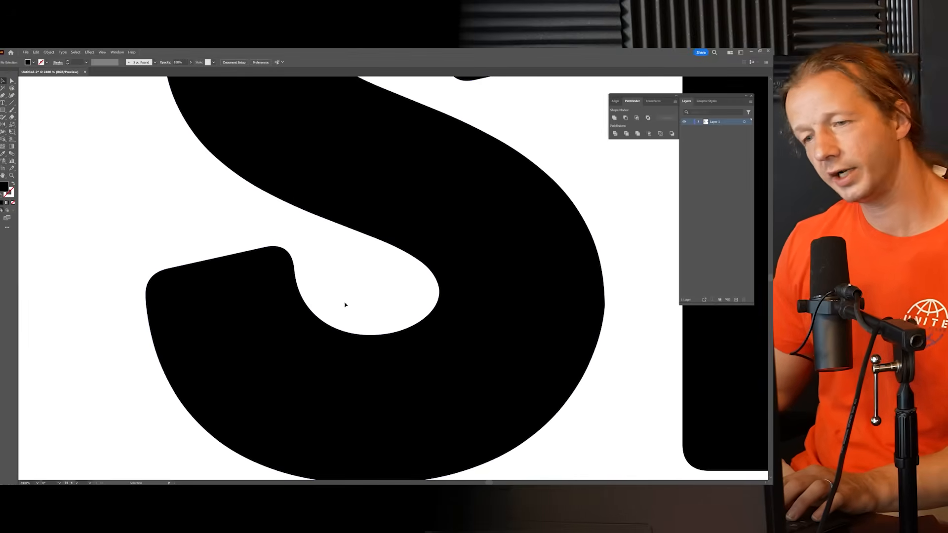
{"action": "left_click_drag", "start_coordinate": [130, 161], "coordinate": [236, 173]}
{"action": "left_click", "coordinate": [3, 112]}
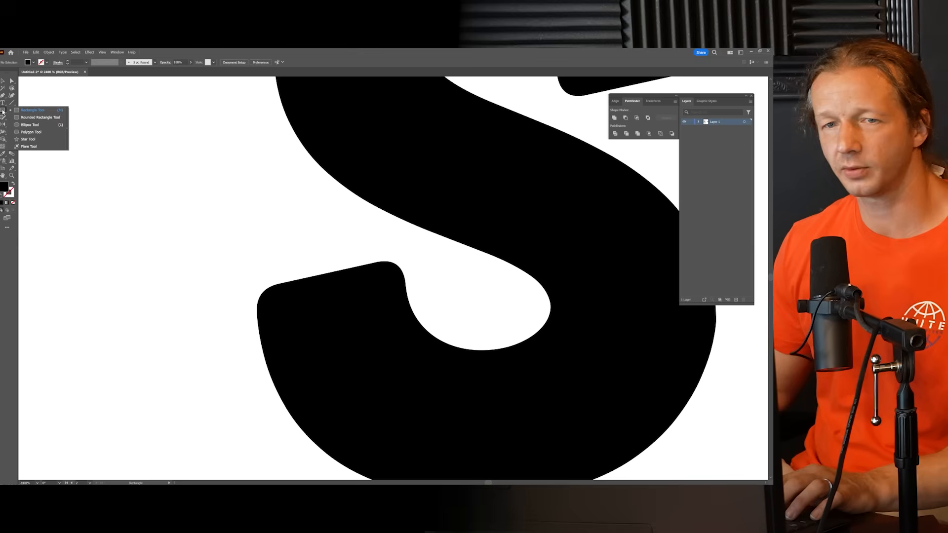
{"action": "left_click", "coordinate": [27, 139]}
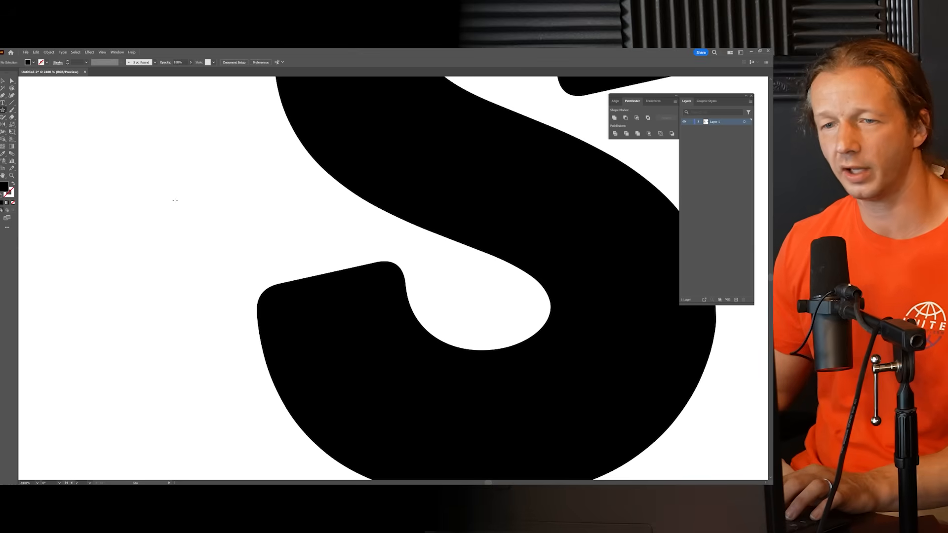
{"action": "left_click", "coordinate": [294, 265]}
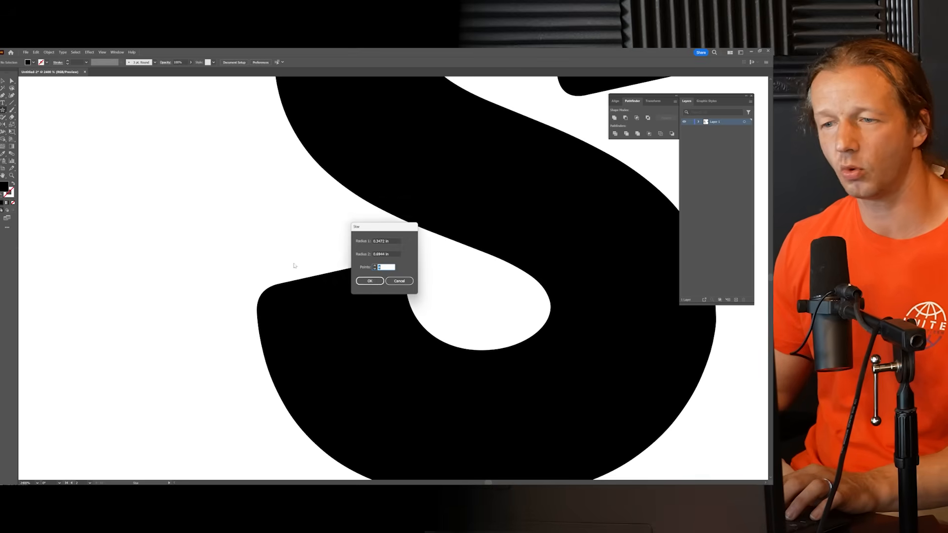
{"action": "left_click", "coordinate": [377, 281]}
Step: Rotate the new star 45° so its points face straight up, down, left and right
{"action": "key", "text": "ctrl+0"}
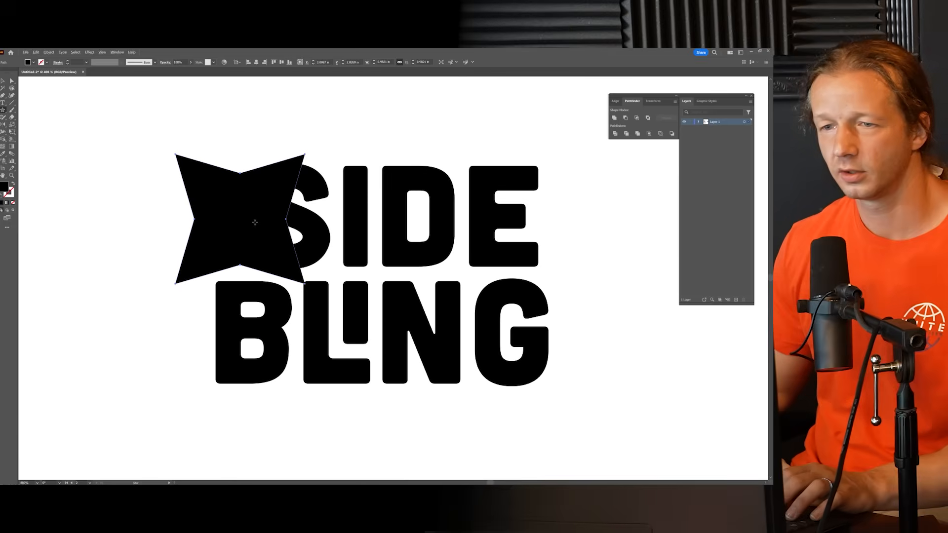
{"action": "left_click", "coordinate": [2, 81]}
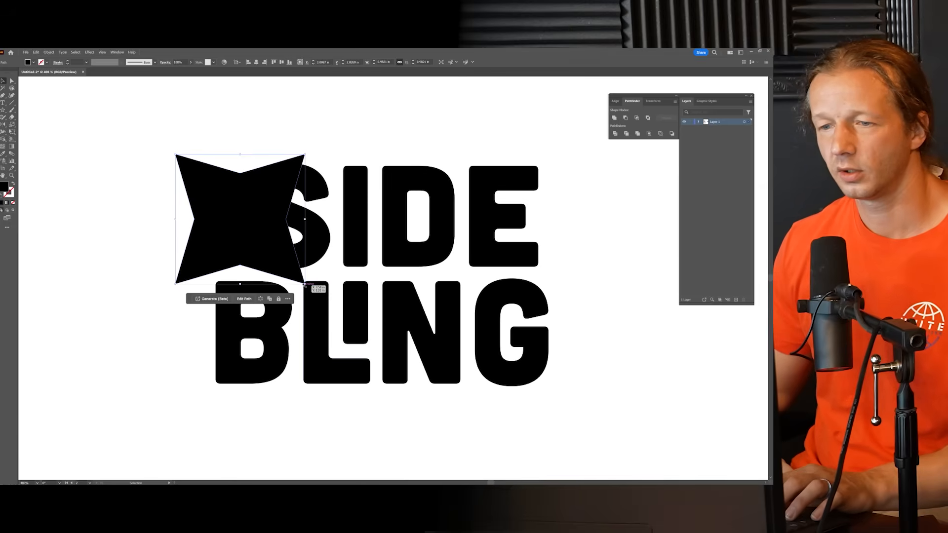
{"action": "left_click_drag", "start_coordinate": [304, 286], "coordinate": [240, 309]}
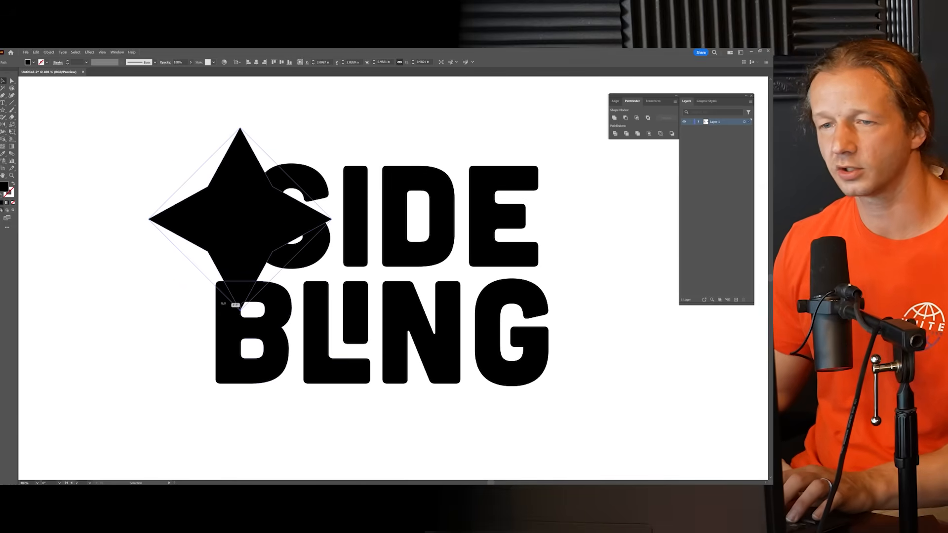
Step: Try to reshape the rotated star with its bounding box and with Free Transform, undoing both changes
{"action": "left_click_drag", "start_coordinate": [331, 219], "coordinate": [298, 220]}
{"action": "key", "text": "ctrl+z"}
{"action": "left_click", "coordinate": [12, 132]}
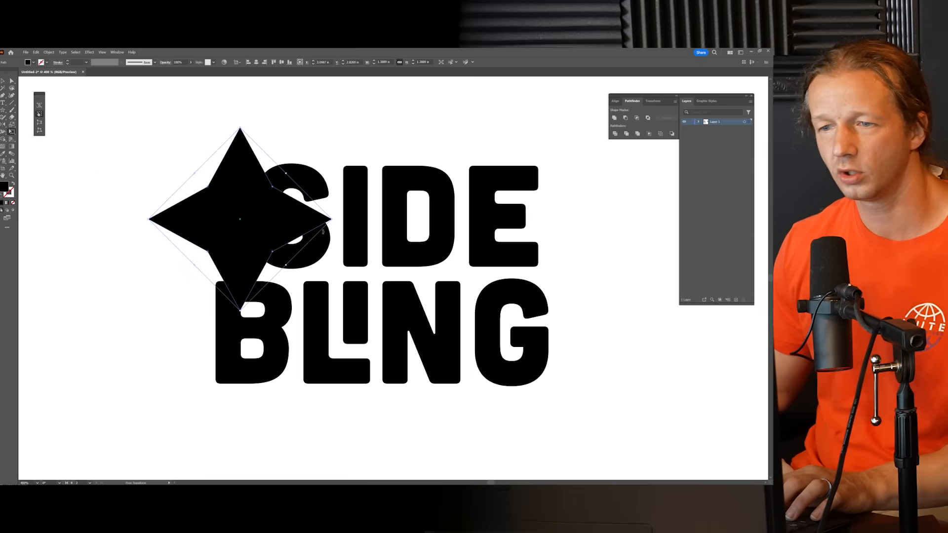
{"action": "left_click_drag", "start_coordinate": [331, 219], "coordinate": [321, 237]}
{"action": "key", "text": "ctrl+z"}
Step: Move the star into the empty space left of the wordmark, clear of the S
{"action": "key", "text": "v"}
{"action": "key", "text": "space"}
{"action": "key", "text": "ctrl+plus"}
{"action": "key", "text": "ctrl+plus"}
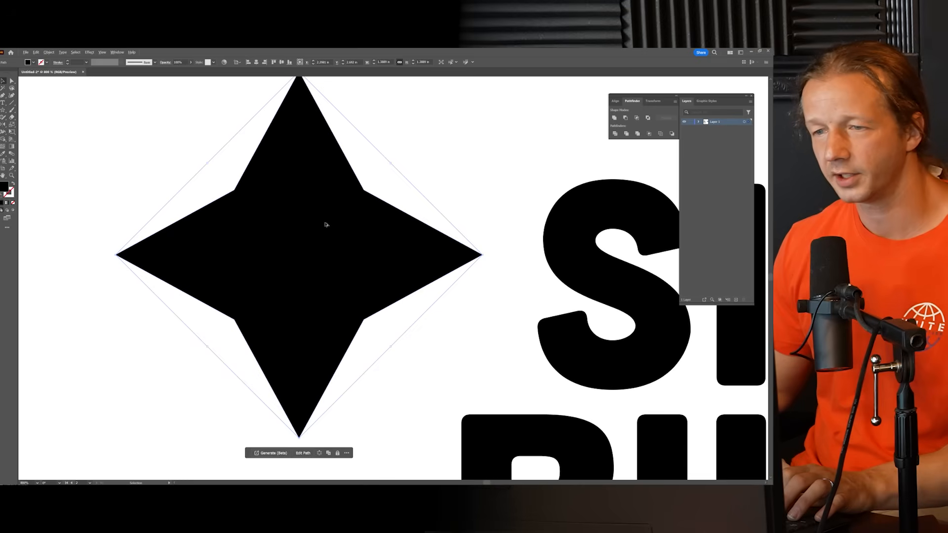
Step: Lengthen the star's upper arm by moving only its top tip straight up
{"action": "left_click", "coordinate": [11, 82]}
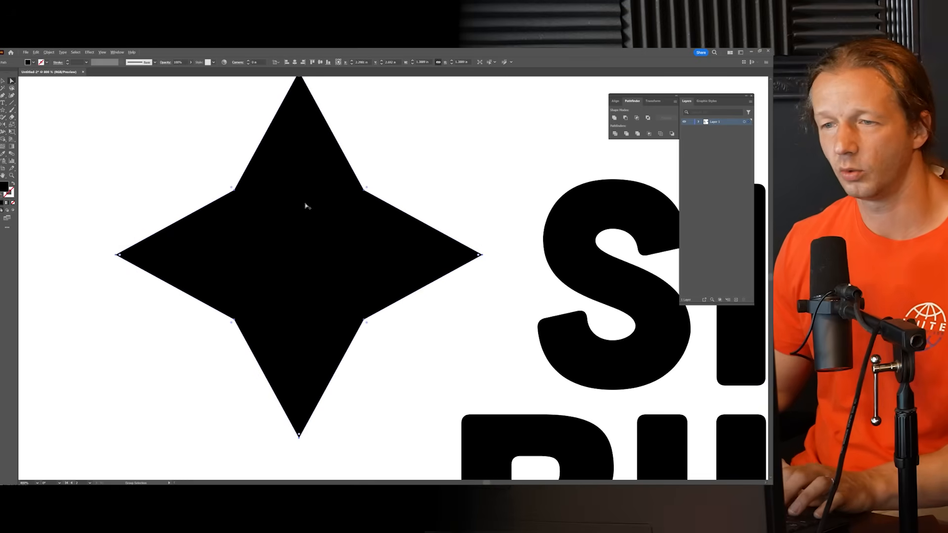
{"action": "scroll", "coordinate": [307, 205], "scroll_direction": "down", "scroll_amount": 3}
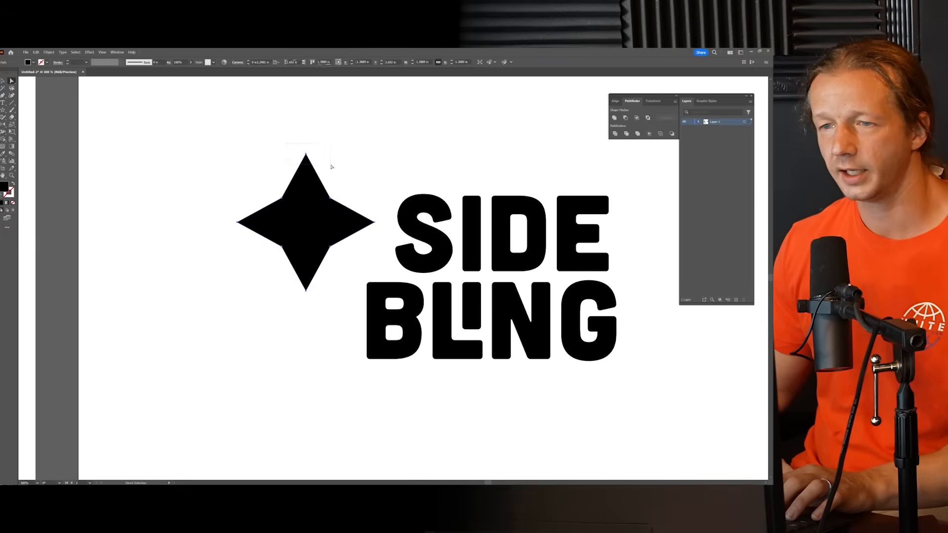
{"action": "left_click_drag", "start_coordinate": [332, 167], "coordinate": [344, 161]}
{"action": "key", "text": "Up"}
{"action": "key", "text": "Up"}
{"action": "key", "text": "Up"}
{"action": "key", "text": "Up"}
{"action": "key", "text": "Up"}
{"action": "key", "text": "Up"}
{"action": "key", "text": "Up"}
{"action": "key", "text": "Up"}
{"action": "key", "text": "Up"}
{"action": "key", "text": "Up"}
{"action": "key", "text": "Up"}
{"action": "key", "text": "Up"}
{"action": "key", "text": "Up"}
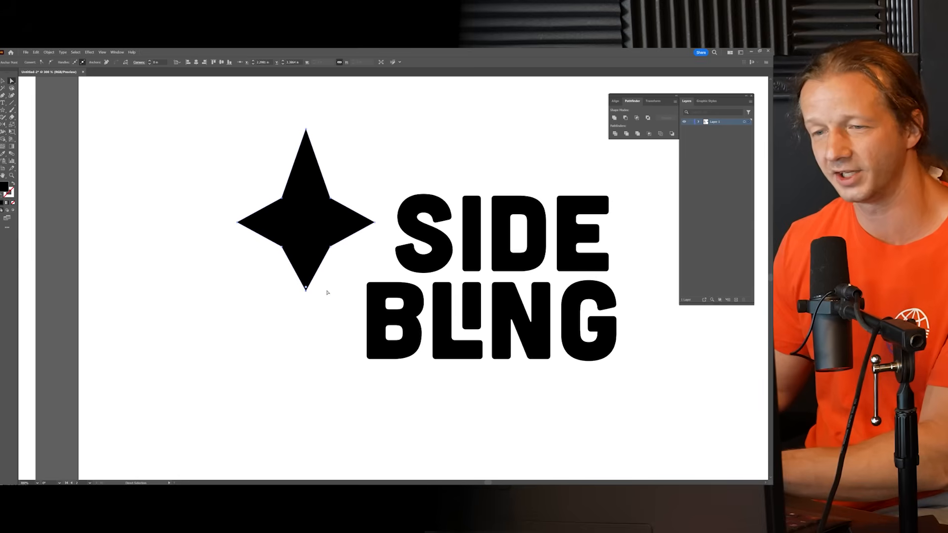
Step: Lengthen the star's lower arm by moving its bottom tip straight down to match the upper arm
{"action": "key", "text": "Down"}
{"action": "key", "text": "Down"}
{"action": "key", "text": "Down"}
{"action": "key", "text": "Down"}
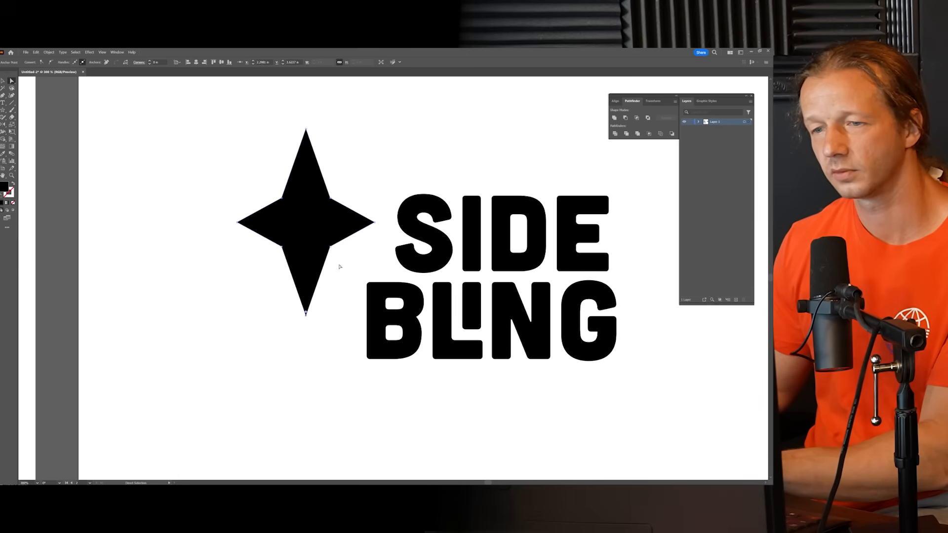
{"action": "key", "text": "Down"}
Step: Slim the upper side of the star's horizontal arms by moving the two upper inner corners down
{"action": "left_click_drag", "start_coordinate": [265, 184], "coordinate": [350, 212]}
{"action": "key", "text": "Down"}
{"action": "key", "text": "Down"}
{"action": "key", "text": "Down"}
{"action": "key", "text": "Down"}
{"action": "key", "text": "Down"}
{"action": "key", "text": "Down"}
{"action": "key", "text": "Down"}
{"action": "key", "text": "Down"}
Step: Slim the lower side of the star's horizontal arms by moving the two lower inner corners up an equal amount
{"action": "left_click_drag", "start_coordinate": [354, 265], "coordinate": [250, 239]}
{"action": "key", "text": "Up"}
{"action": "key", "text": "Up"}
{"action": "key", "text": "Up"}
{"action": "key", "text": "Up"}
{"action": "key", "text": "Up"}
{"action": "key", "text": "Up"}
{"action": "key", "text": "Up"}
{"action": "key", "text": "Up"}
{"action": "left_click", "coordinate": [357, 199]}
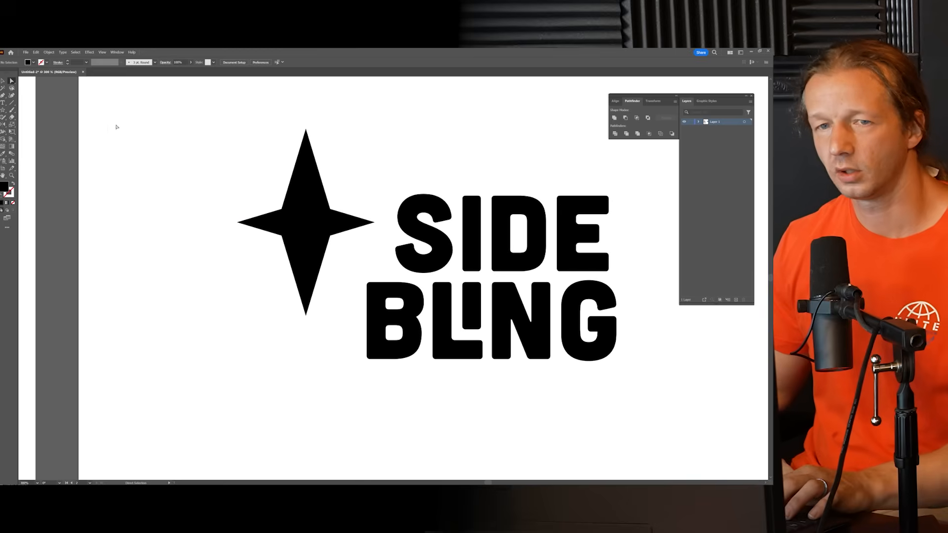
Step: Round all corners of the star with a radius of about 0.02 in
{"action": "left_click", "coordinate": [313, 197]}
{"action": "scroll", "coordinate": [317, 147], "scroll_direction": "up", "scroll_amount": 3}
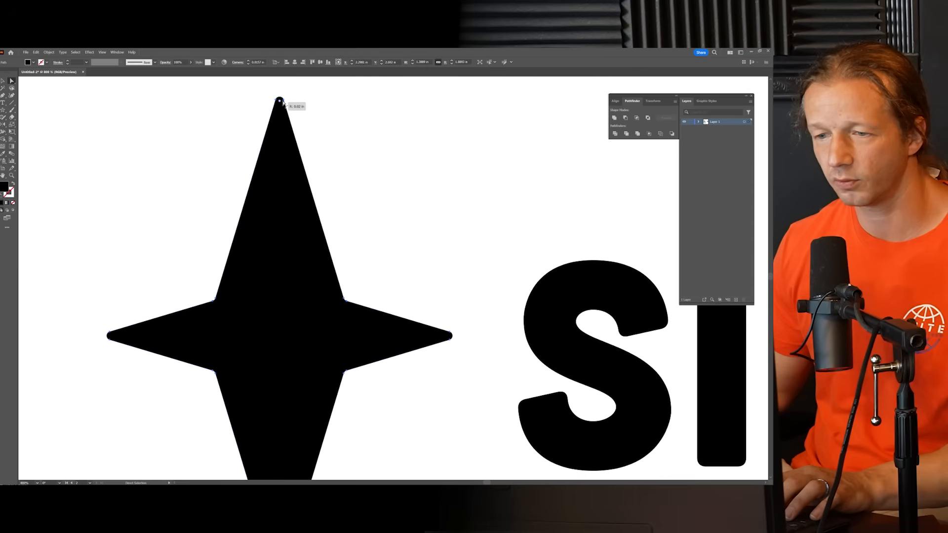
{"action": "left_click", "coordinate": [185, 242]}
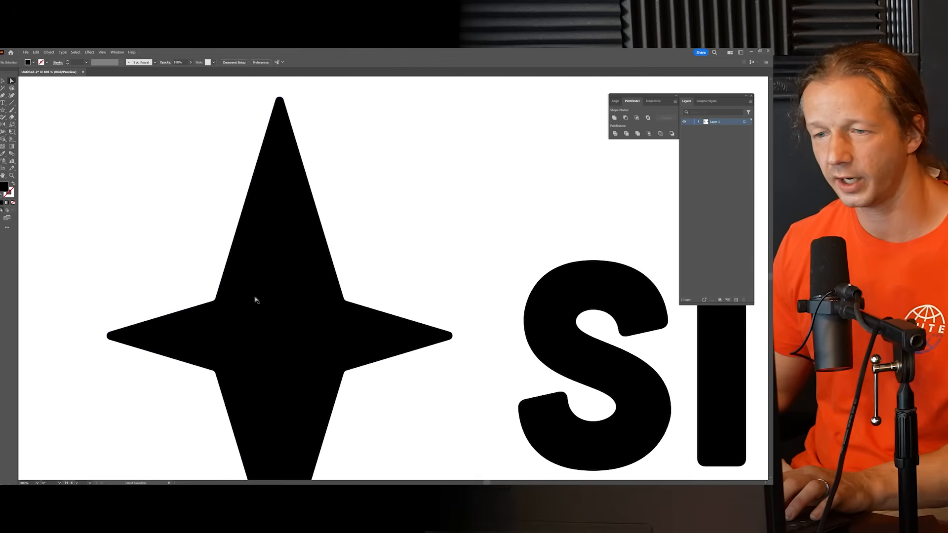
Step: Scale the star down proportionally to a small sparkle and place it over the lower opening of the S
{"action": "scroll", "coordinate": [231, 221], "scroll_direction": "down", "scroll_amount": 3}
{"action": "scroll", "coordinate": [252, 229], "scroll_direction": "down", "scroll_amount": 1}
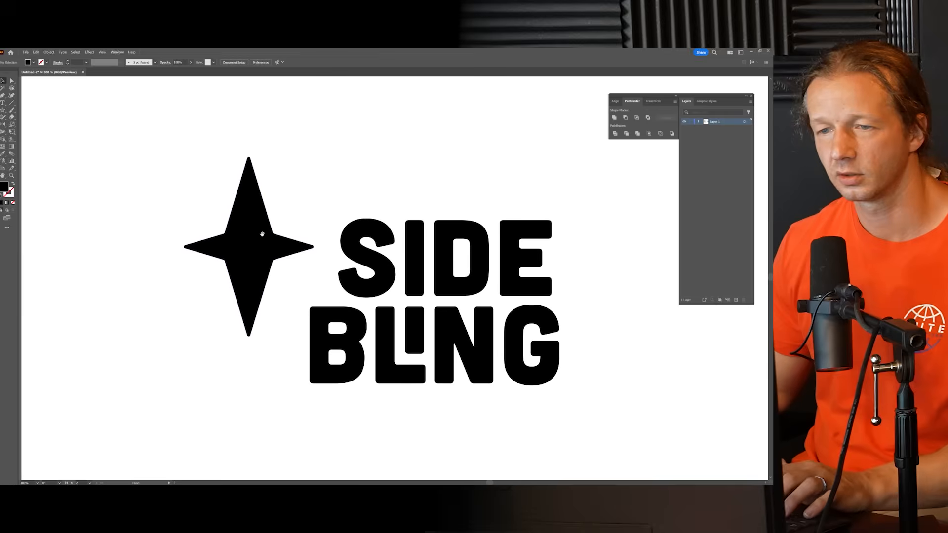
{"action": "left_click", "coordinate": [269, 238]}
{"action": "left_click_drag", "start_coordinate": [339, 247], "coordinate": [268, 246]}
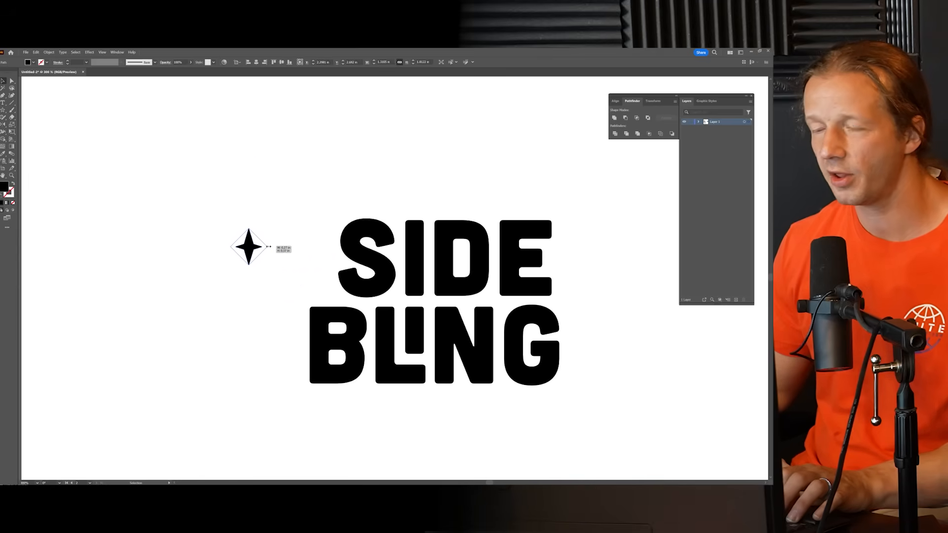
{"action": "left_click_drag", "start_coordinate": [268, 245], "coordinate": [364, 271]}
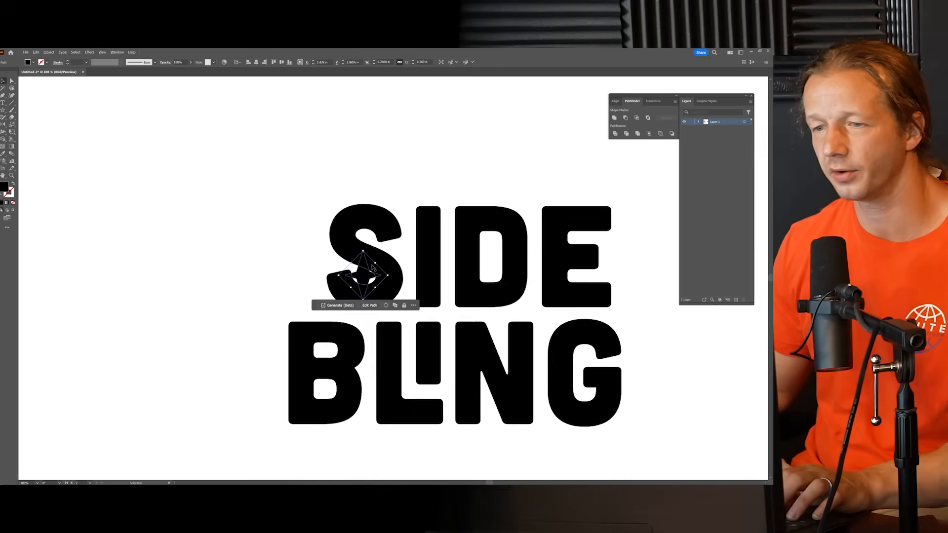
{"action": "scroll", "coordinate": [351, 273], "scroll_direction": "up", "scroll_amount": 5}
{"action": "scroll", "coordinate": [352, 273], "scroll_direction": "down", "scroll_amount": 4}
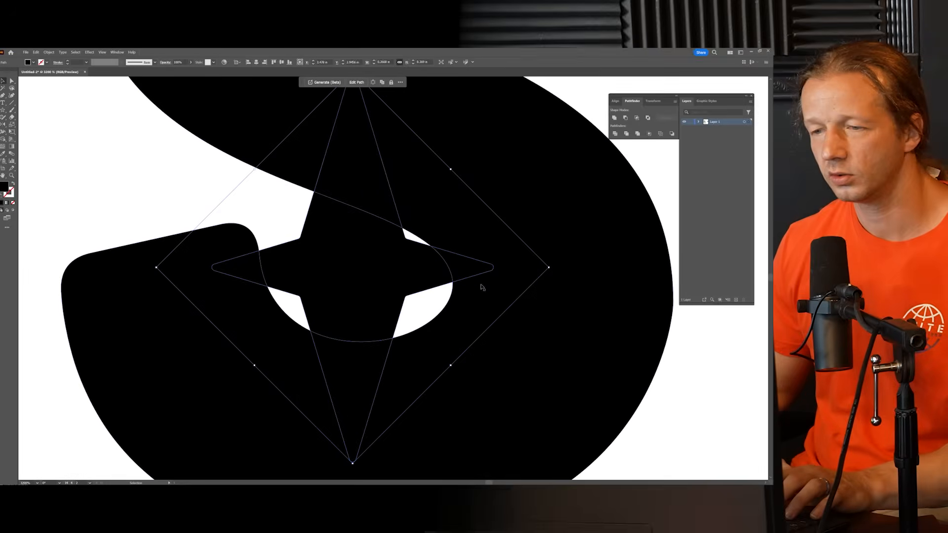
Step: Move the small star out to the left of the S and narrow its vertical arms by bringing the inner corners inward
{"action": "left_click_drag", "start_coordinate": [365, 265], "coordinate": [146, 242]}
{"action": "scroll", "coordinate": [148, 242], "scroll_direction": "left", "scroll_amount": 2}
{"action": "key", "text": "a"}
{"action": "left_click_drag", "start_coordinate": [244, 212], "coordinate": [217, 277]}
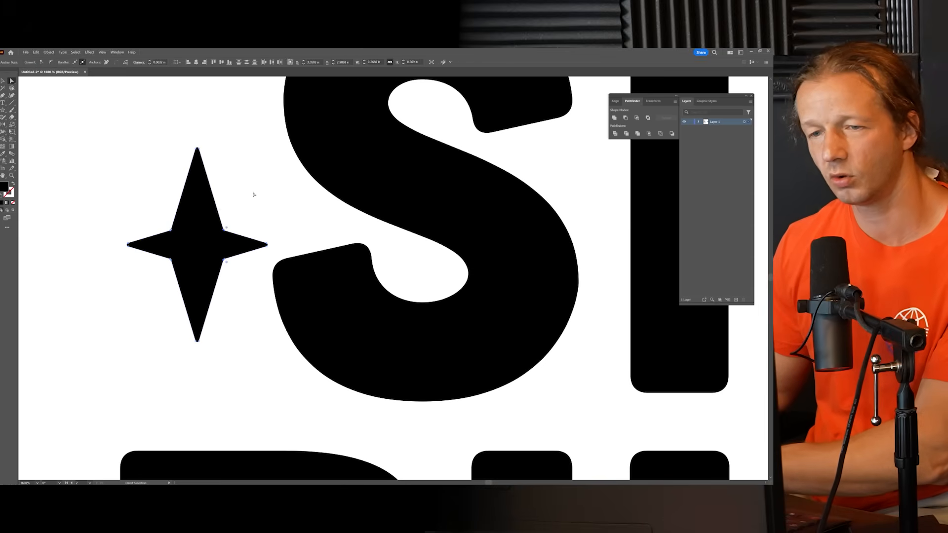
{"action": "key", "text": "Left"}
{"action": "key", "text": "Left"}
{"action": "key", "text": "Left"}
{"action": "key", "text": "Left"}
{"action": "key", "text": "Right"}
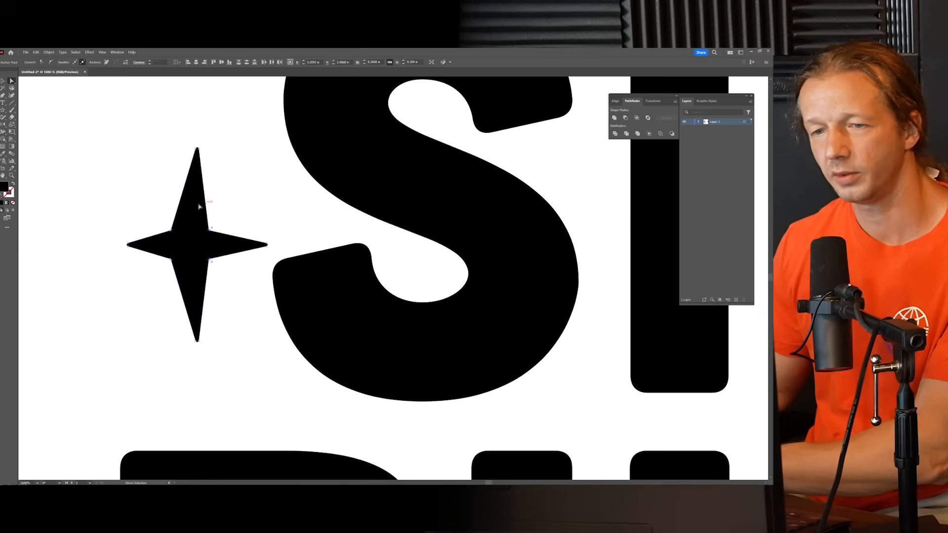
{"action": "key", "text": "Right"}
{"action": "key", "text": "Right"}
{"action": "left_click", "coordinate": [242, 198]}
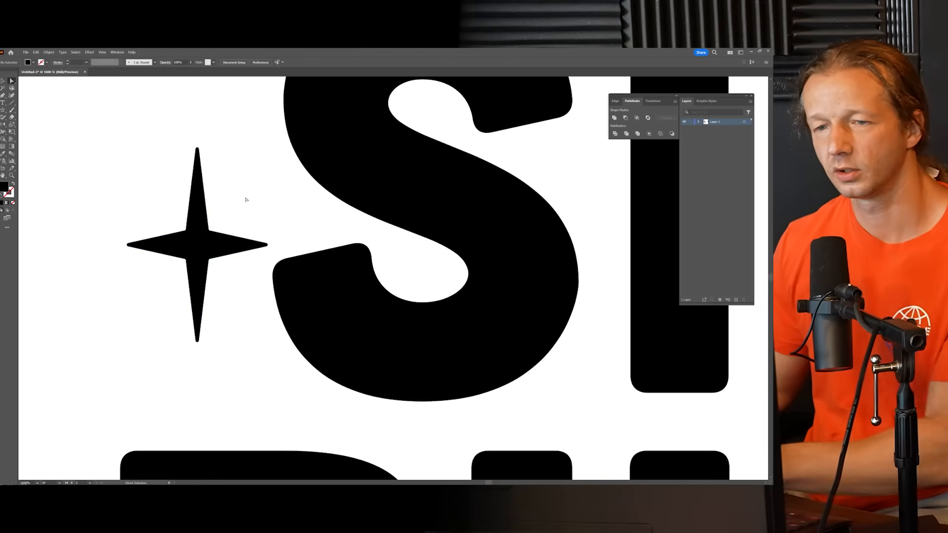
Step: Place the slim star back over the lower opening of the S and tilt it clockwise
{"action": "scroll", "coordinate": [261, 197], "scroll_direction": "down", "scroll_amount": 1}
{"action": "left_click_drag", "start_coordinate": [264, 196], "coordinate": [222, 205]}
{"action": "key", "text": "a"}
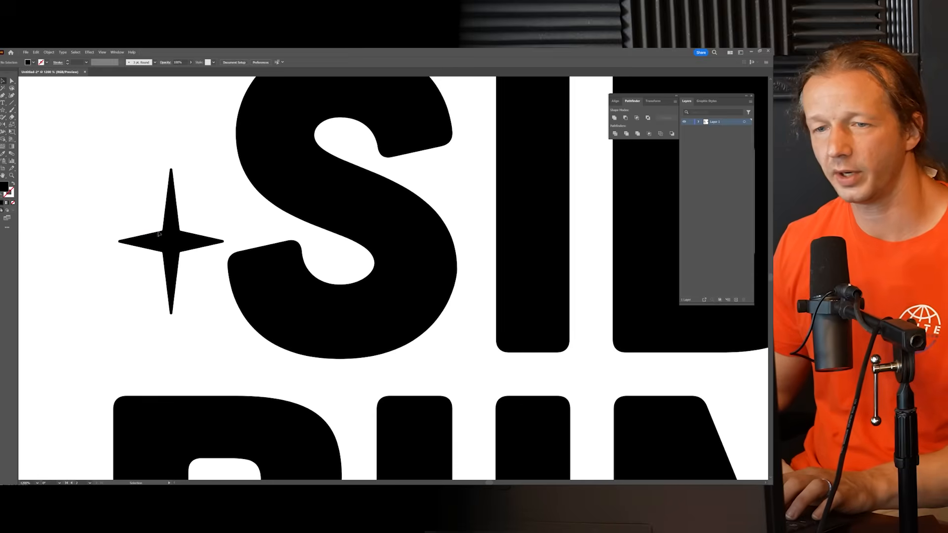
{"action": "left_click_drag", "start_coordinate": [173, 242], "coordinate": [332, 259]}
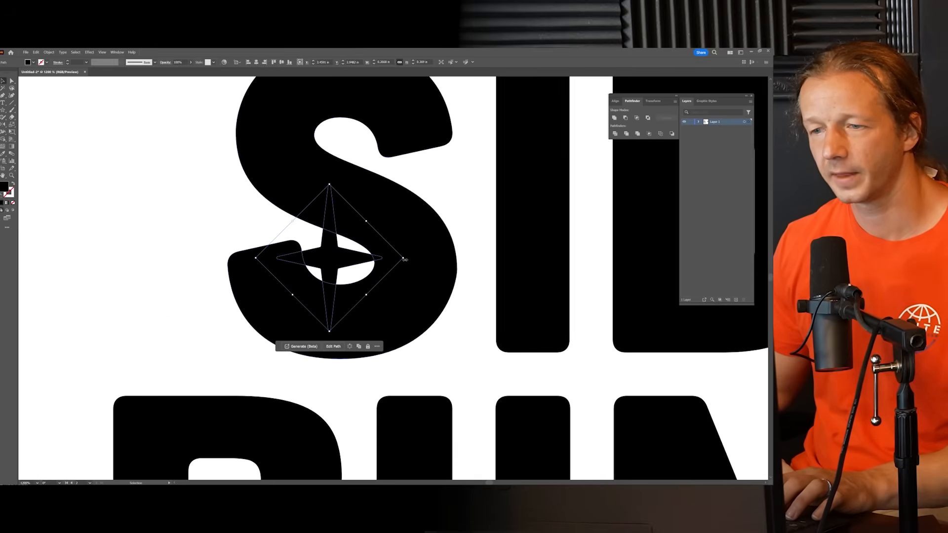
{"action": "left_click_drag", "start_coordinate": [405, 259], "coordinate": [401, 292]}
{"action": "left_click_drag", "start_coordinate": [327, 259], "coordinate": [333, 256]}
Step: Give the tilted star the artboard's white fill and nudge it slightly up and left within the S
{"action": "key", "text": "i"}
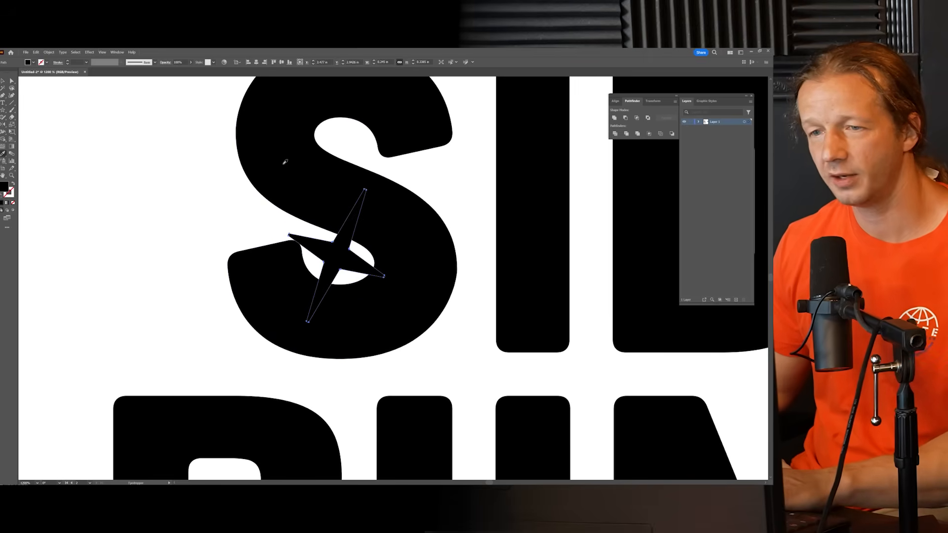
{"action": "left_click", "coordinate": [197, 196]}
{"action": "left_click", "coordinate": [3, 81]}
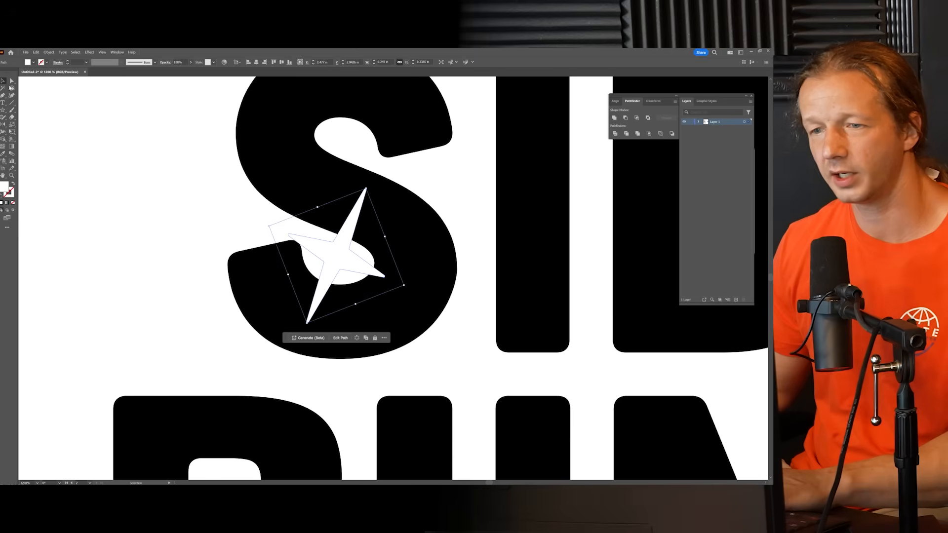
{"action": "left_click", "coordinate": [127, 187]}
{"action": "left_click_drag", "start_coordinate": [343, 257], "coordinate": [340, 254]}
Step: Delete the star's right arm tip so that arm no longer cuts into the S
{"action": "left_click", "coordinate": [12, 81]}
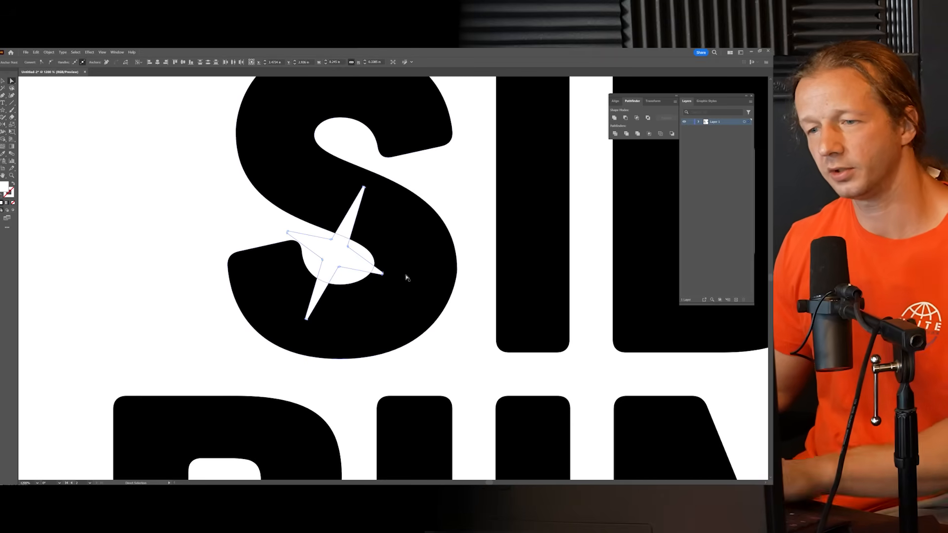
{"action": "key", "text": "Delete"}
{"action": "left_click", "coordinate": [357, 271]}
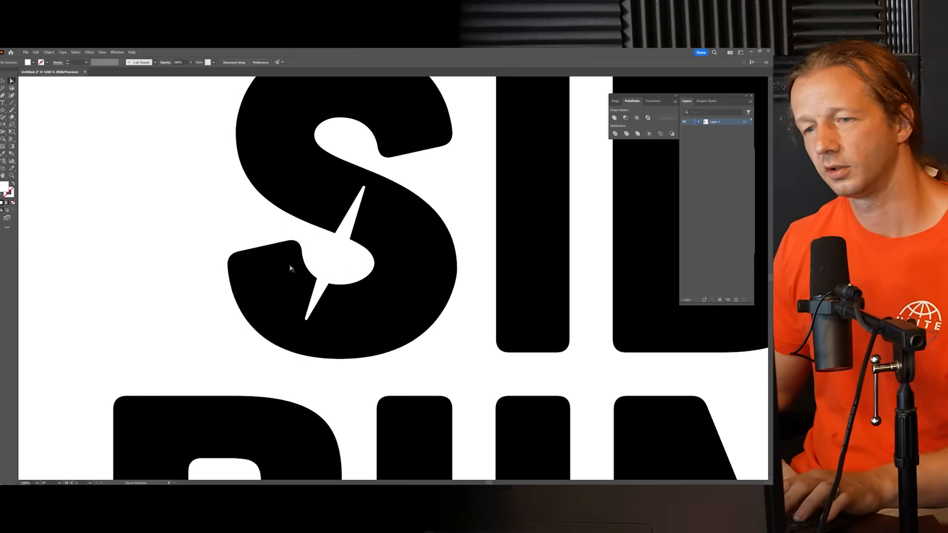
{"action": "scroll", "coordinate": [196, 232], "scroll_direction": "down", "scroll_amount": 3}
{"action": "scroll", "coordinate": [178, 237], "scroll_direction": "down", "scroll_amount": 1}
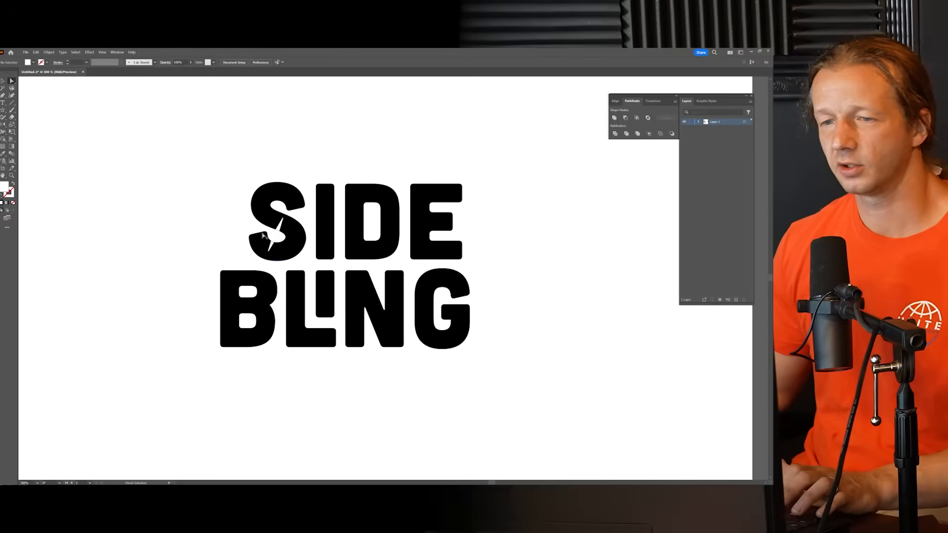
Step: Shorten the star's left arm so its tip lies inside the white opening of the S, and nudge the star slightly down
{"action": "scroll", "coordinate": [174, 235], "scroll_direction": "up", "scroll_amount": 2}
{"action": "left_click", "coordinate": [2, 80]}
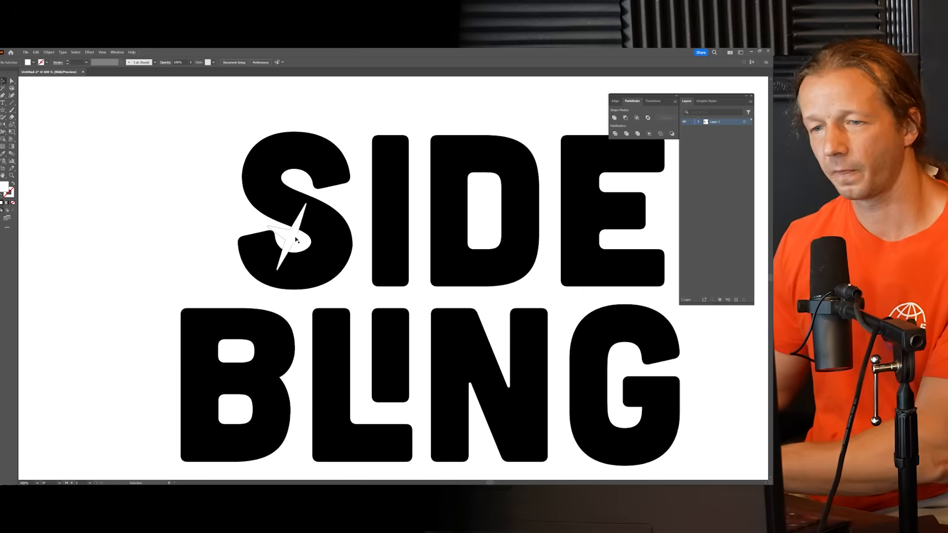
{"action": "left_click", "coordinate": [293, 238]}
{"action": "scroll", "coordinate": [296, 238], "scroll_direction": "up", "scroll_amount": 2}
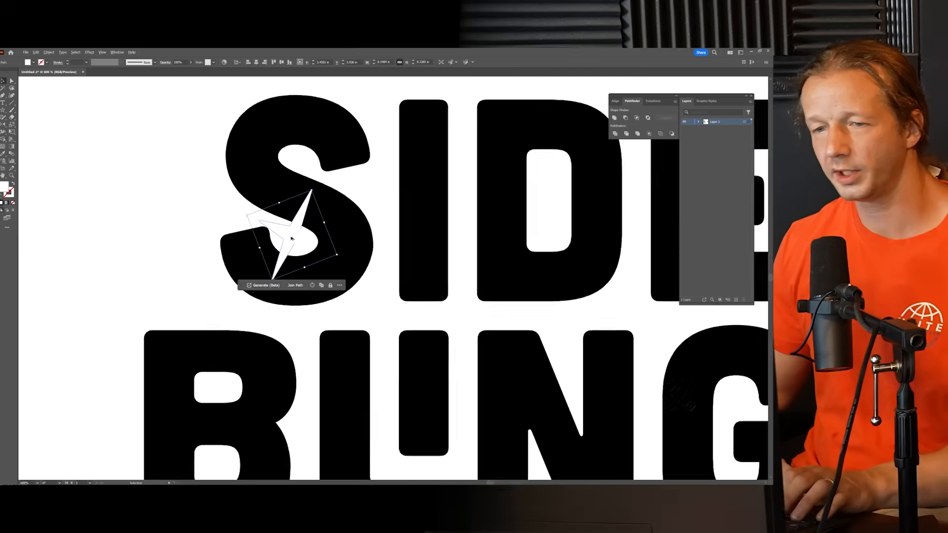
{"action": "scroll", "coordinate": [303, 239], "scroll_direction": "up", "scroll_amount": 4}
{"action": "key", "text": "a"}
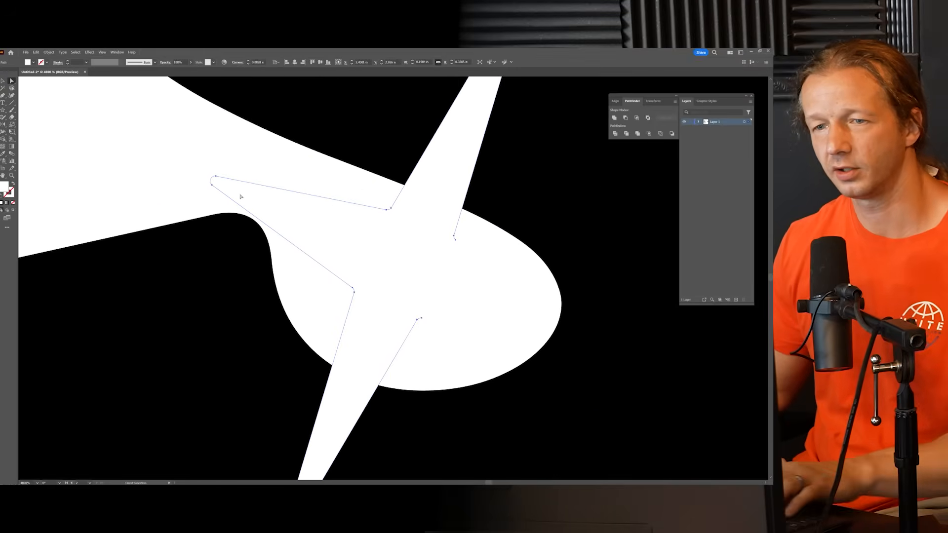
{"action": "left_click_drag", "start_coordinate": [216, 177], "coordinate": [312, 217]}
{"action": "left_click", "coordinate": [226, 188]}
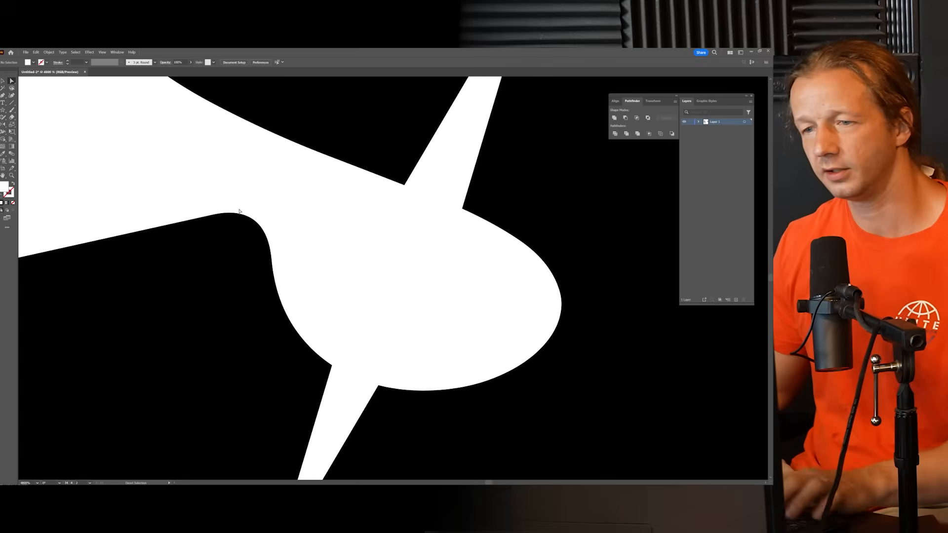
{"action": "scroll", "coordinate": [390, 259], "scroll_direction": "down", "scroll_amount": 2}
{"action": "scroll", "coordinate": [393, 261], "scroll_direction": "down", "scroll_amount": 2}
{"action": "left_click_drag", "start_coordinate": [395, 265], "coordinate": [397, 268]}
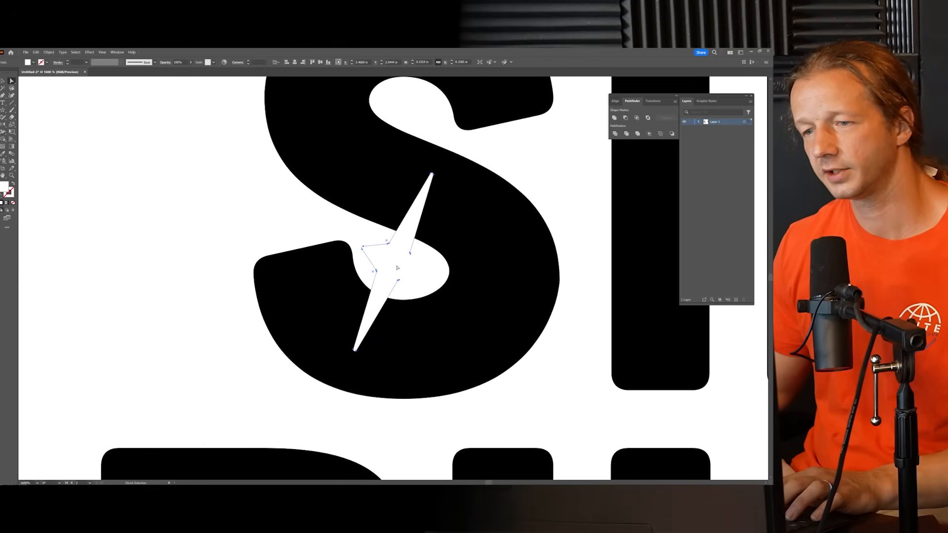
Step: Inspect the junctions where the star's two long arms meet the white opening of the S
{"action": "left_click", "coordinate": [300, 216]}
{"action": "scroll", "coordinate": [300, 216], "scroll_direction": "down", "scroll_amount": 3}
{"action": "scroll", "coordinate": [261, 252], "scroll_direction": "up", "scroll_amount": 4}
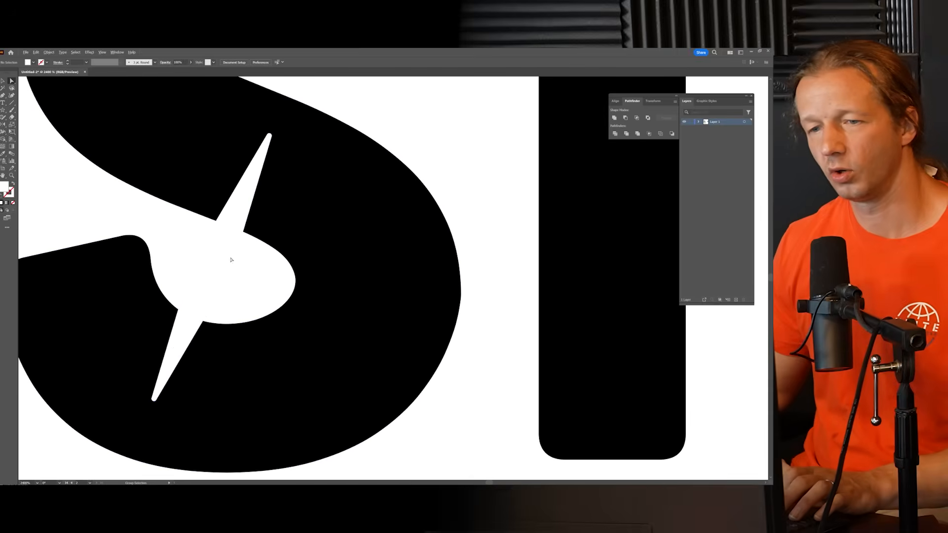
{"action": "key", "text": "a"}
{"action": "left_click", "coordinate": [180, 316]}
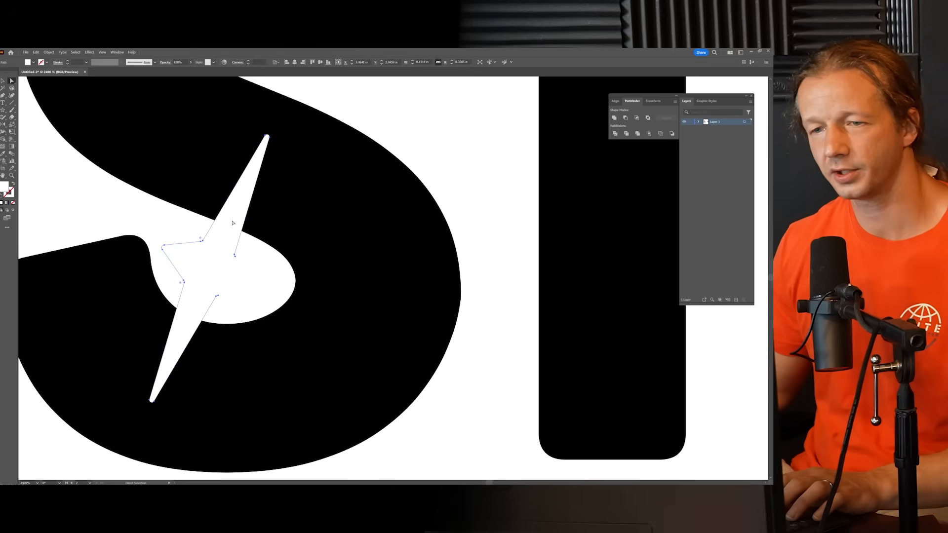
{"action": "left_click_drag", "start_coordinate": [267, 278], "coordinate": [311, 272]}
{"action": "left_click", "coordinate": [296, 267]}
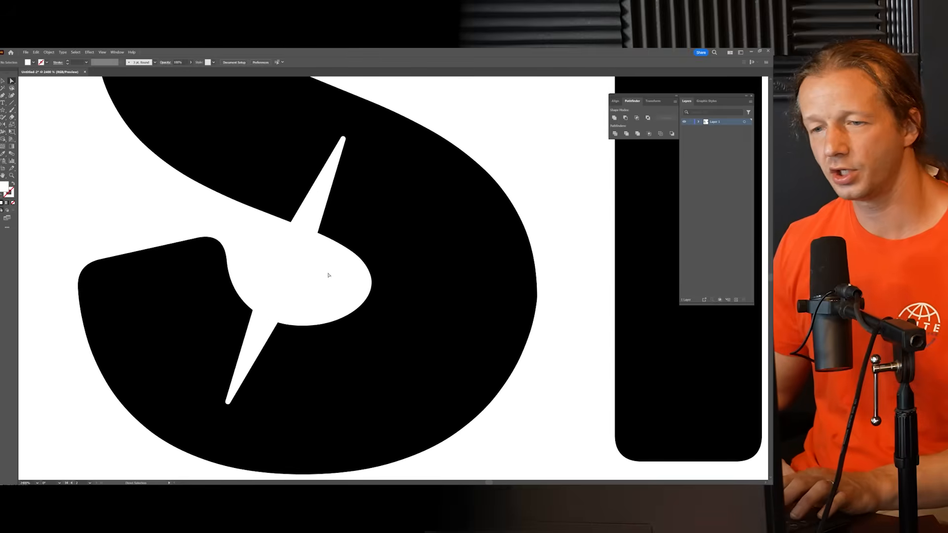
Step: Draw a small white Pen patch that rounds the corner between the star's upper arm and the right side of the S opening
{"action": "scroll", "coordinate": [319, 273], "scroll_direction": "down", "scroll_amount": 1}
{"action": "scroll", "coordinate": [316, 267], "scroll_direction": "up", "scroll_amount": 3}
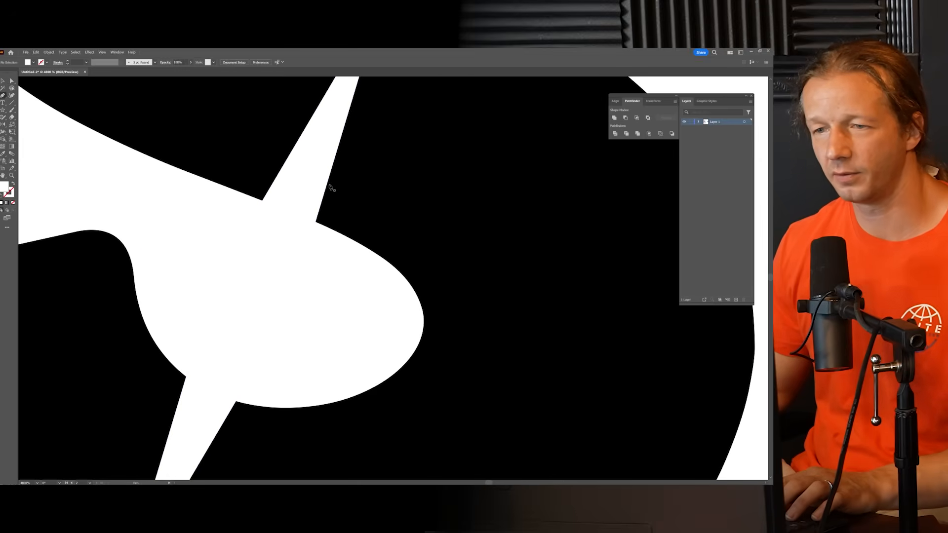
{"action": "left_click_drag", "start_coordinate": [328, 183], "coordinate": [389, 258]}
{"action": "left_click", "coordinate": [315, 268]}
{"action": "left_click", "coordinate": [301, 216]}
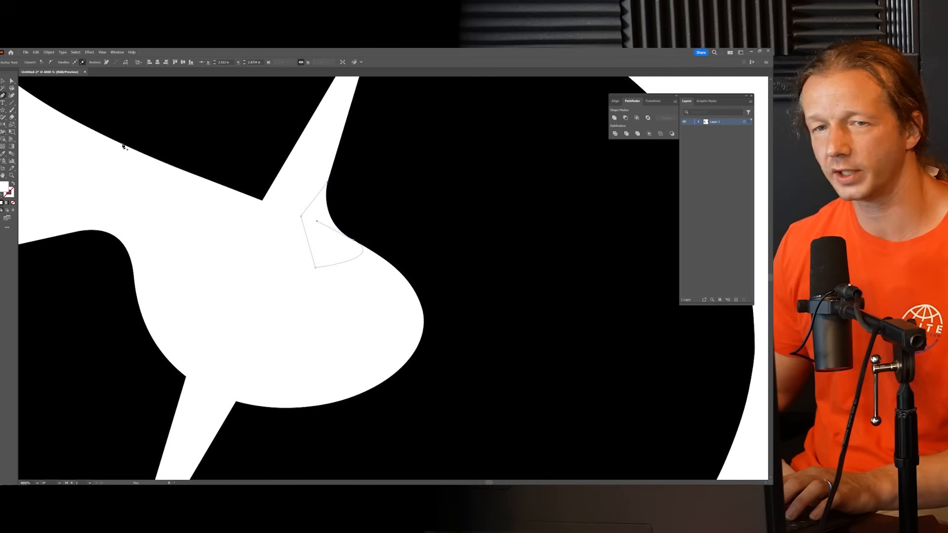
{"action": "left_click", "coordinate": [11, 81]}
{"action": "left_click", "coordinate": [186, 193]}
{"action": "scroll", "coordinate": [269, 242], "scroll_direction": "down", "scroll_amount": 5}
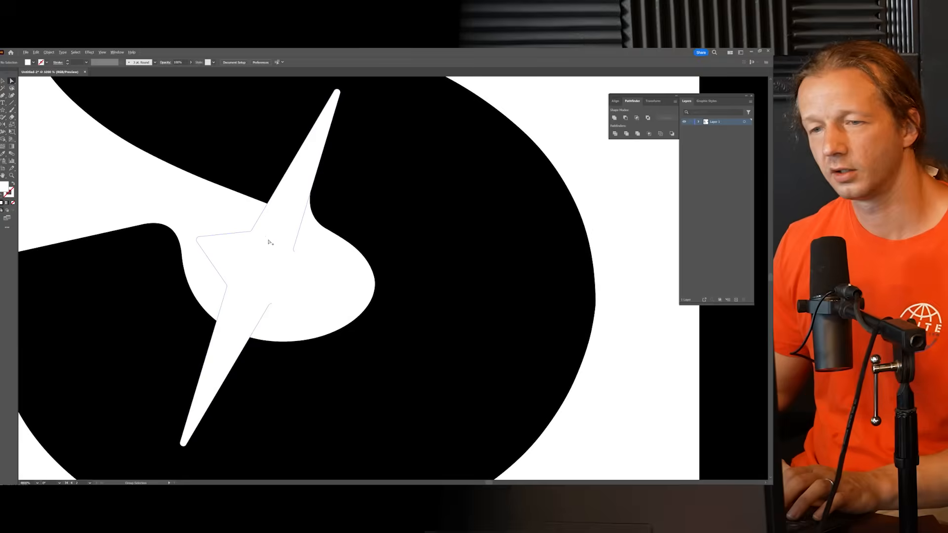
Step: Draw a curved white Pen patch that smooths the corner on the left side of the star's upper arm
{"action": "scroll", "coordinate": [303, 274], "scroll_direction": "up", "scroll_amount": 6}
{"action": "key", "text": "p"}
{"action": "left_click", "coordinate": [299, 189]}
{"action": "left_click", "coordinate": [216, 209]}
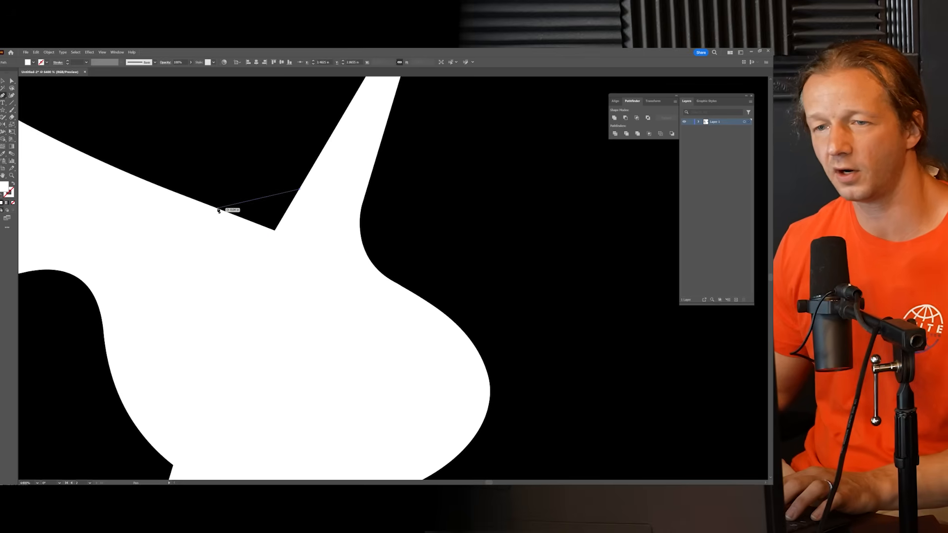
{"action": "left_click_drag", "start_coordinate": [200, 210], "coordinate": [169, 200]}
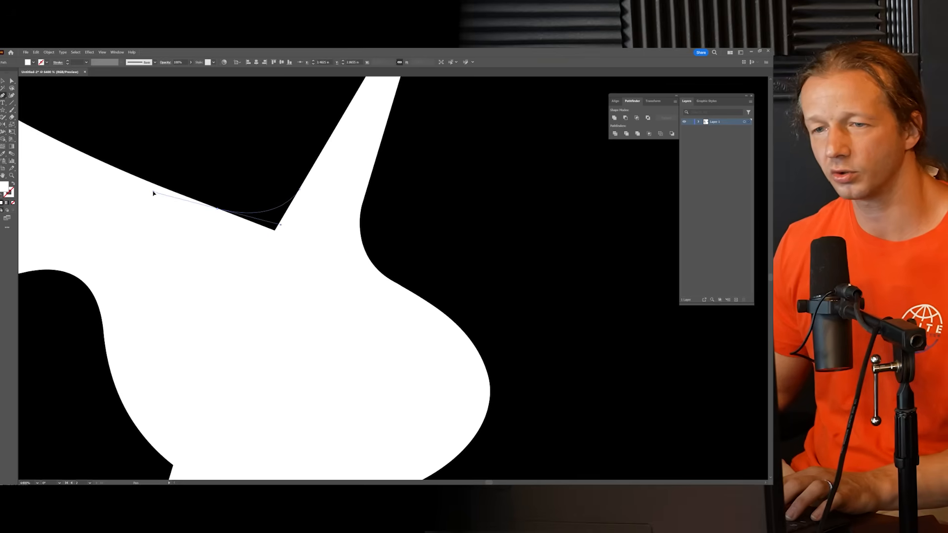
{"action": "left_click_drag", "start_coordinate": [158, 191], "coordinate": [158, 190]}
{"action": "left_click", "coordinate": [227, 225]}
{"action": "left_click", "coordinate": [285, 239]}
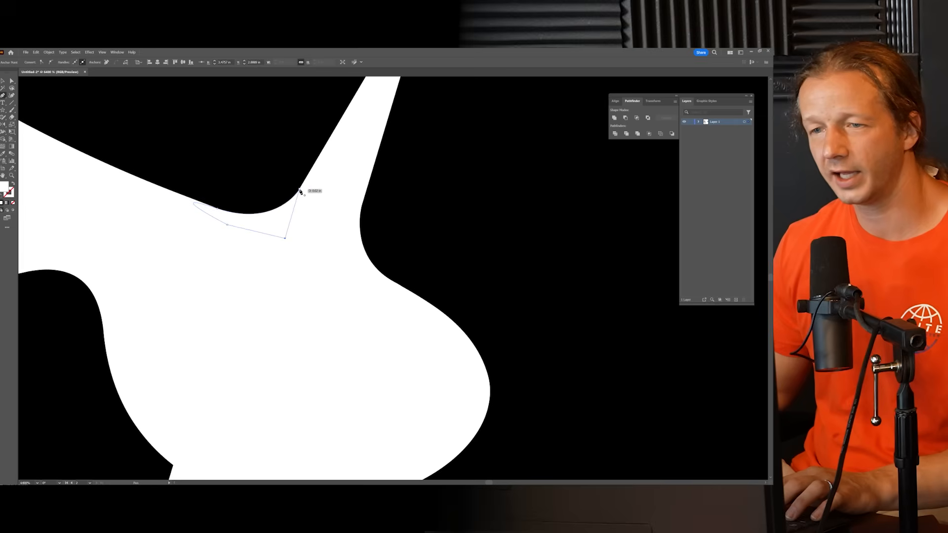
{"action": "left_click", "coordinate": [218, 256]}
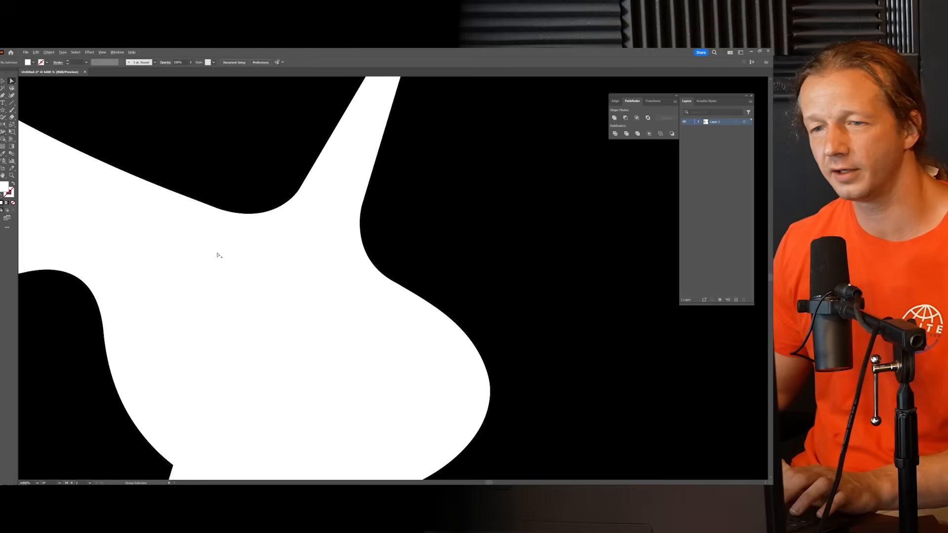
Step: Draw a curved white Pen patch that smooths the corner between the star's lower arm and the opening on its right side
{"action": "scroll", "coordinate": [234, 262], "scroll_direction": "down", "scroll_amount": 6}
{"action": "scroll", "coordinate": [217, 264], "scroll_direction": "up", "scroll_amount": 2}
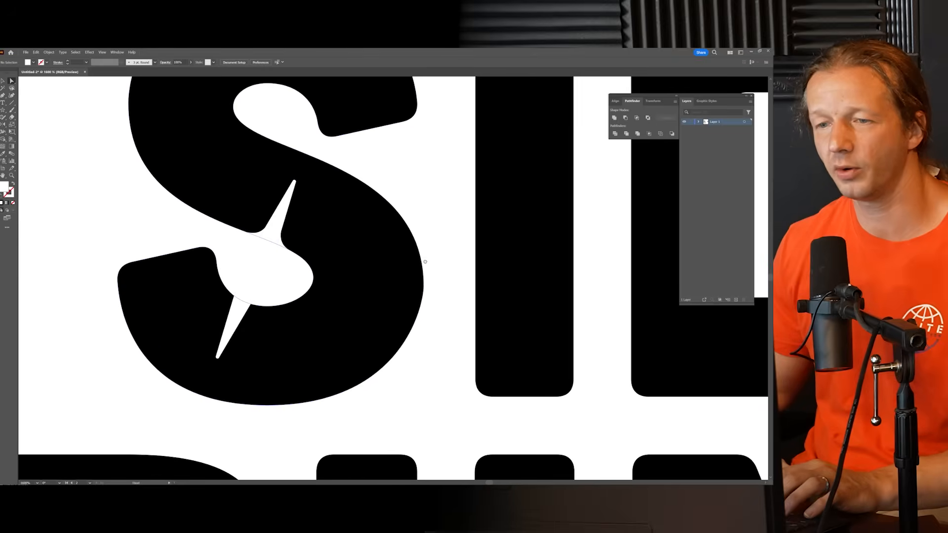
{"action": "left_click_drag", "start_coordinate": [423, 262], "coordinate": [457, 250]}
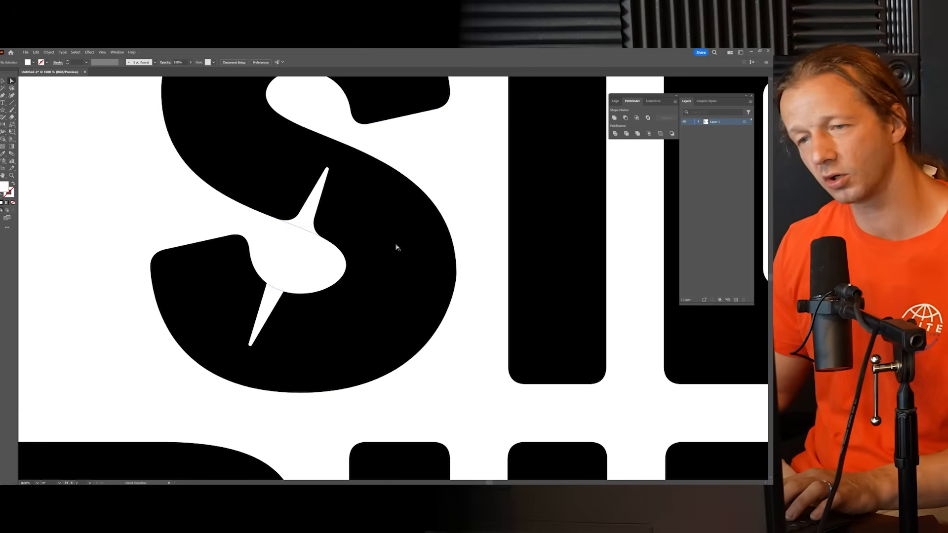
{"action": "scroll", "coordinate": [292, 292], "scroll_direction": "up", "scroll_amount": 3}
{"action": "scroll", "coordinate": [303, 259], "scroll_direction": "up", "scroll_amount": 1}
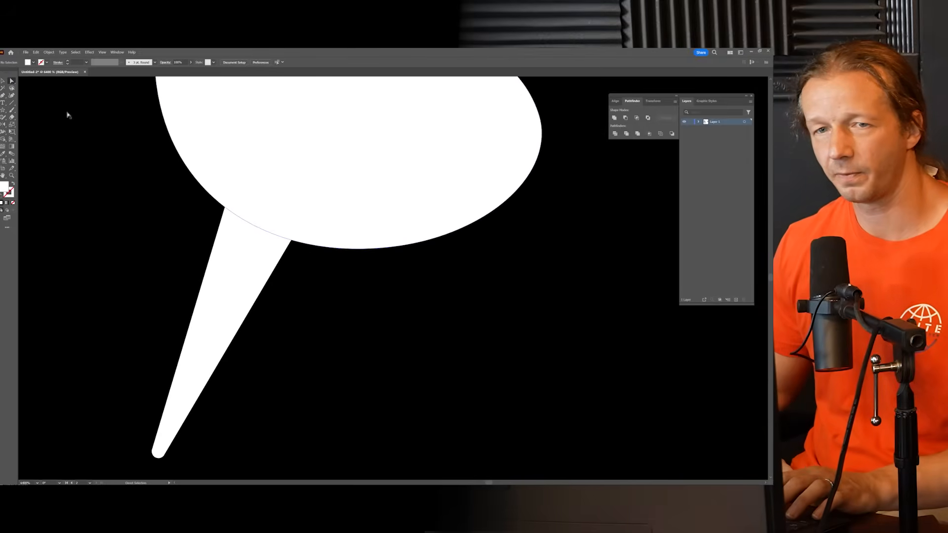
{"action": "left_click", "coordinate": [3, 97]}
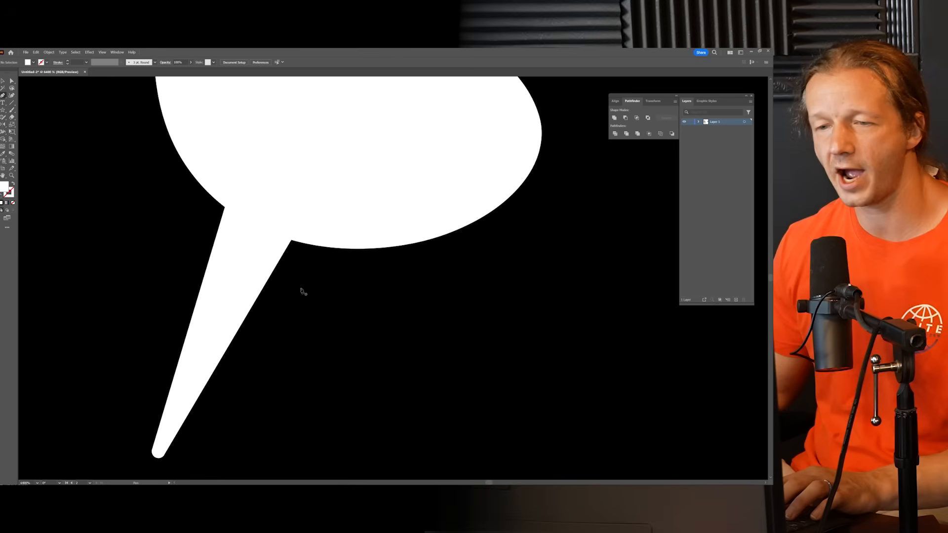
{"action": "left_click", "coordinate": [266, 281]}
{"action": "left_click_drag", "start_coordinate": [342, 250], "coordinate": [399, 257]}
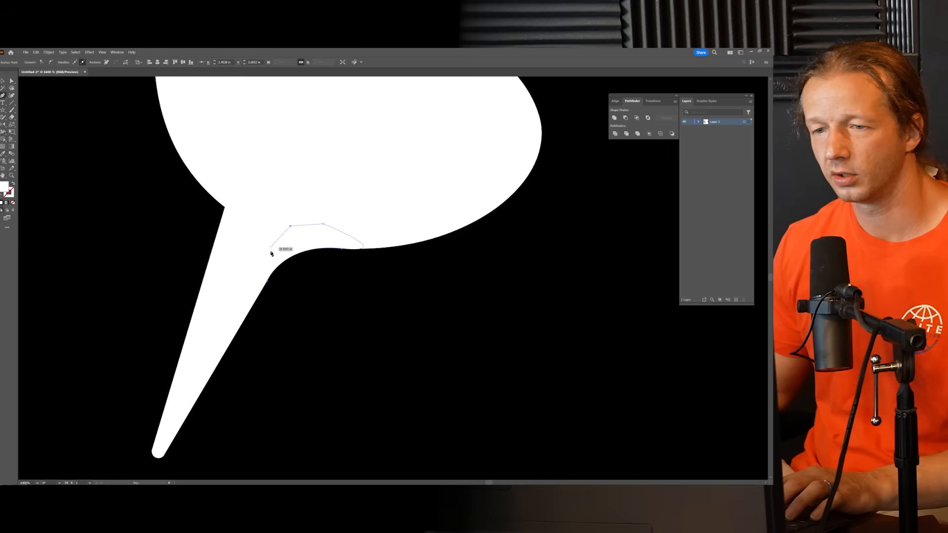
{"action": "left_click", "coordinate": [267, 282]}
{"action": "left_click", "coordinate": [260, 150]}
{"action": "left_click", "coordinate": [115, 124]}
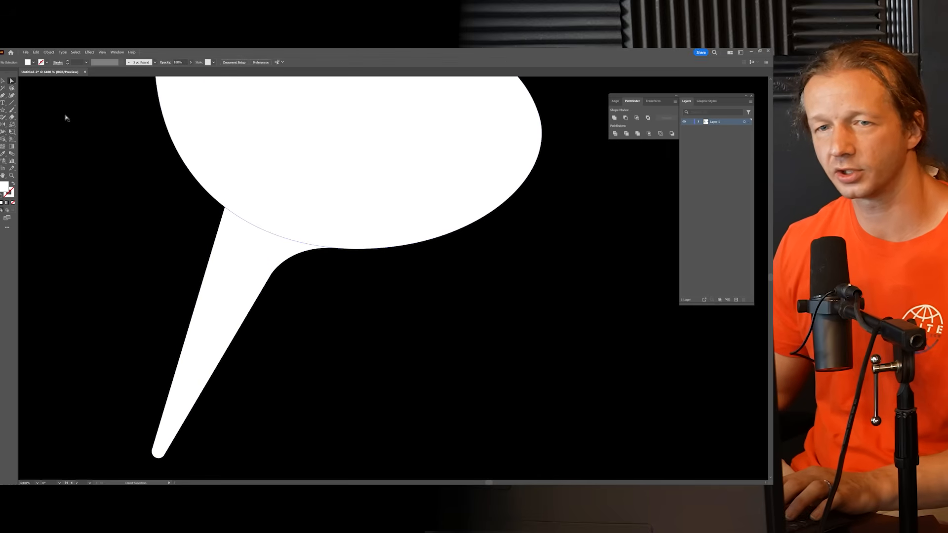
Step: Draw a curved white Pen patch that smooths the remaining corner on the left side of the star's lower arm
{"action": "left_click", "coordinate": [3, 95]}
{"action": "left_click", "coordinate": [212, 245]}
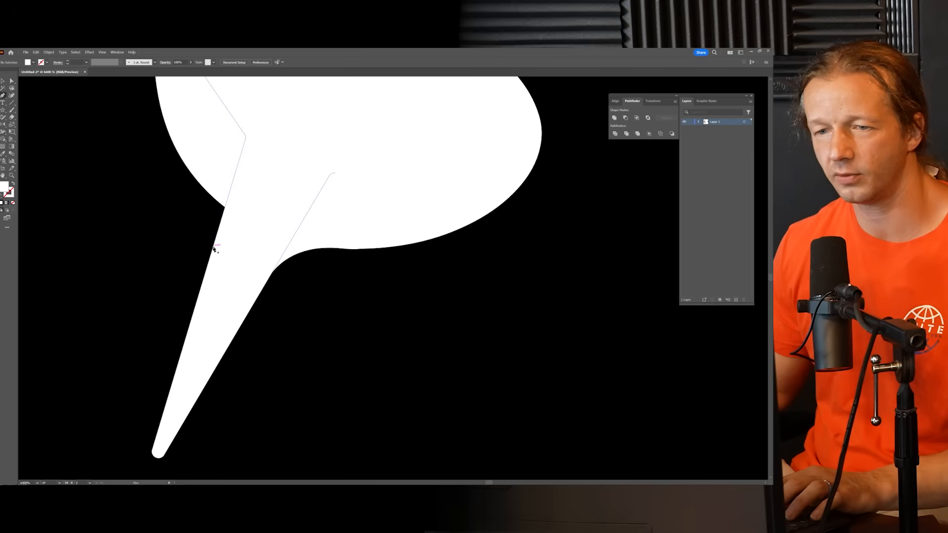
{"action": "left_click", "coordinate": [201, 187]}
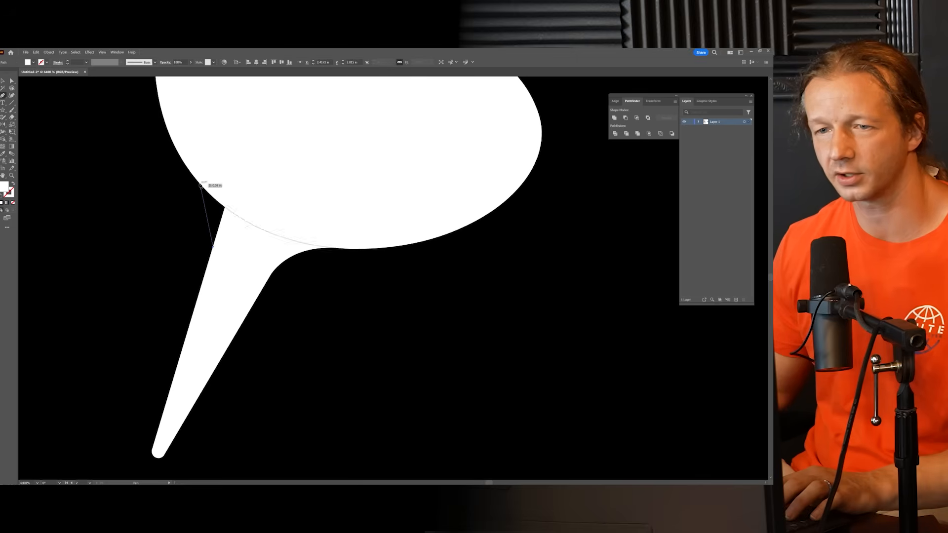
{"action": "left_click_drag", "start_coordinate": [201, 184], "coordinate": [175, 158]}
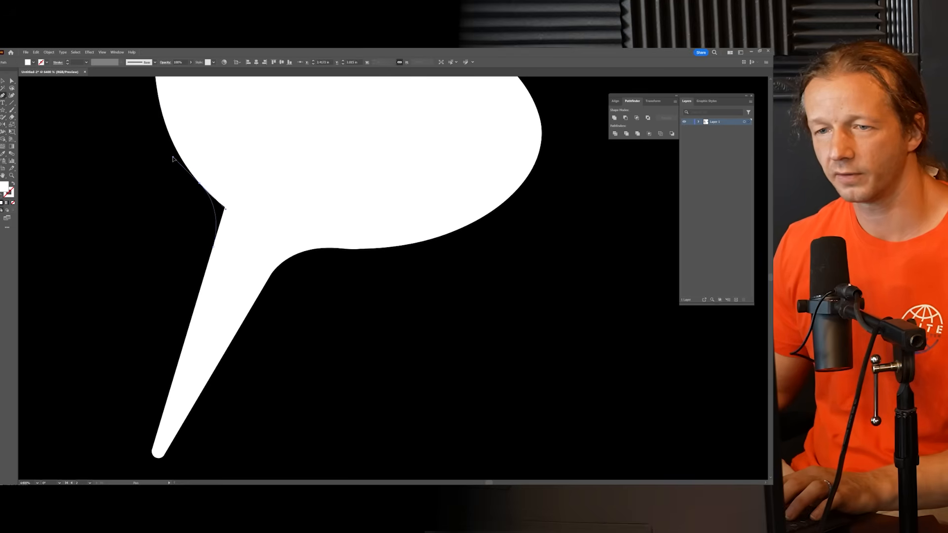
{"action": "left_click", "coordinate": [242, 190]}
{"action": "left_click", "coordinate": [239, 222]}
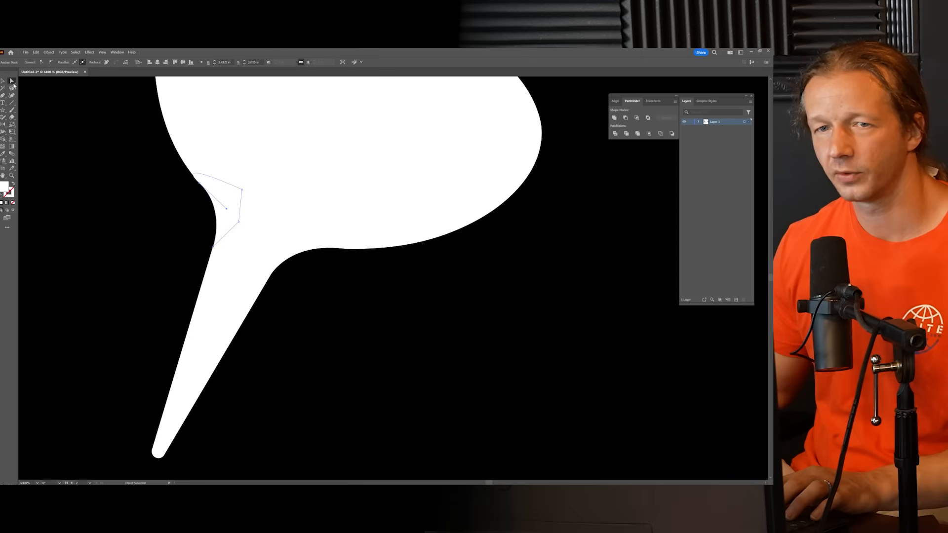
Step: Review the smoothed sparkle close up and within the whole stacked SIDE BLING wordmark
{"action": "scroll", "coordinate": [235, 201], "scroll_direction": "down", "scroll_amount": 5}
{"action": "left_click", "coordinate": [96, 224]}
{"action": "left_click_drag", "start_coordinate": [127, 191], "coordinate": [234, 230]}
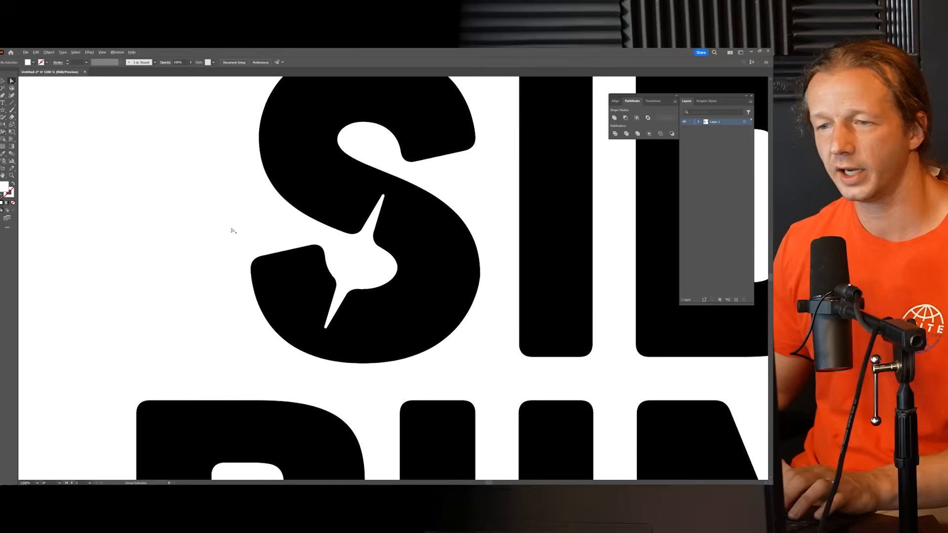
{"action": "scroll", "coordinate": [233, 231], "scroll_direction": "down", "scroll_amount": 5}
{"action": "scroll", "coordinate": [439, 293], "scroll_direction": "down", "scroll_amount": 1}
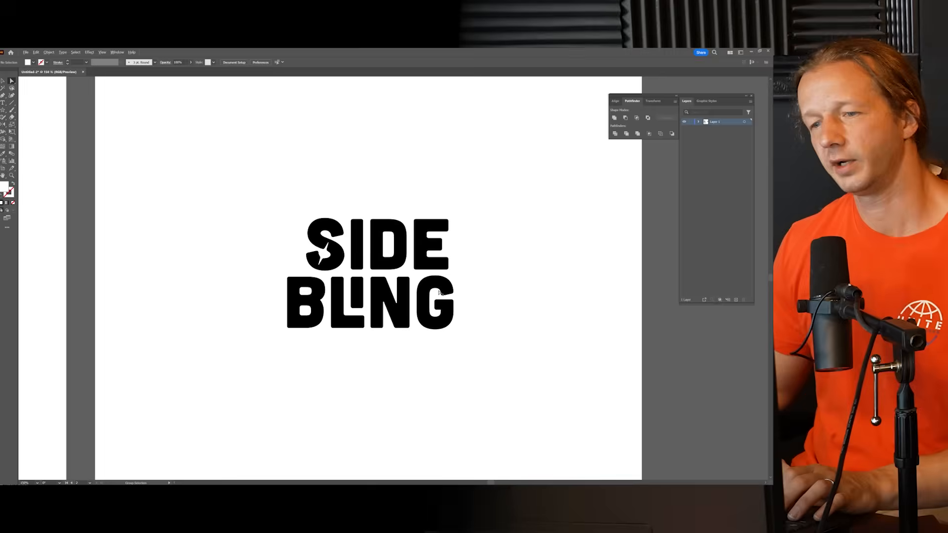
{"action": "scroll", "coordinate": [439, 293], "scroll_direction": "up", "scroll_amount": 1}
{"action": "left_click_drag", "start_coordinate": [505, 295], "coordinate": [464, 267]}
{"action": "scroll", "coordinate": [476, 273], "scroll_direction": "down", "scroll_amount": 1}
{"action": "scroll", "coordinate": [322, 233], "scroll_direction": "up", "scroll_amount": 1}
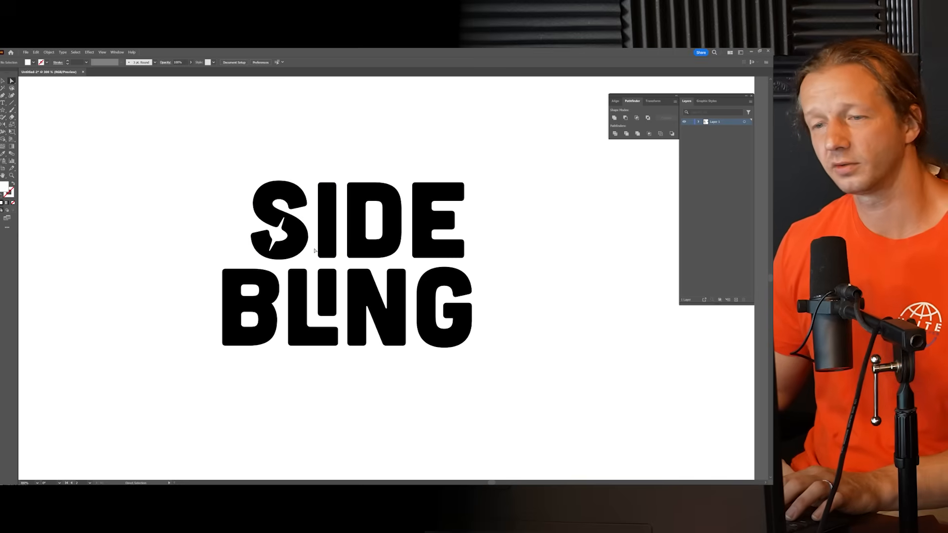
{"action": "left_click_drag", "start_coordinate": [501, 292], "coordinate": [480, 286]}
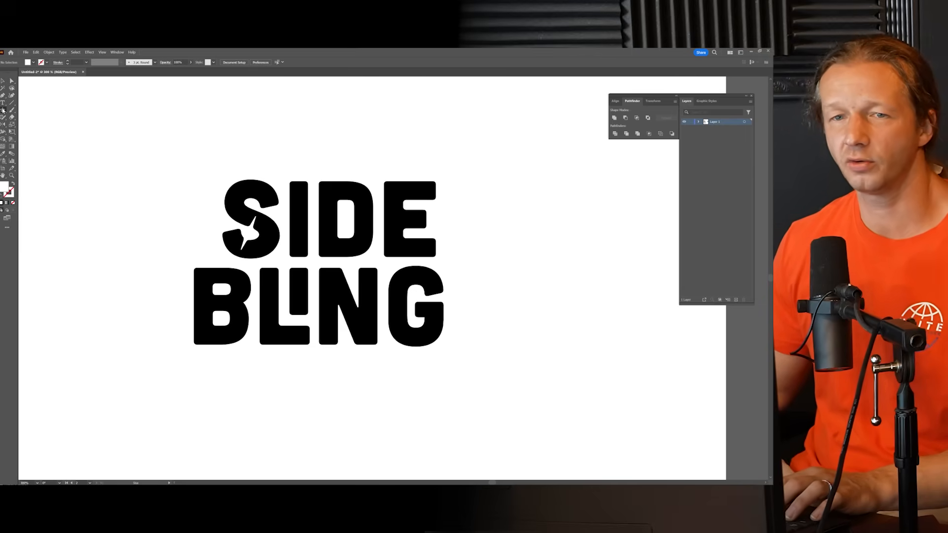
Step: Draw a large upright ellipse over the wordmark and tilt it clockwise, placing it toward the upper right of the lettering
{"action": "left_click", "coordinate": [3, 110]}
{"action": "left_click", "coordinate": [21, 125]}
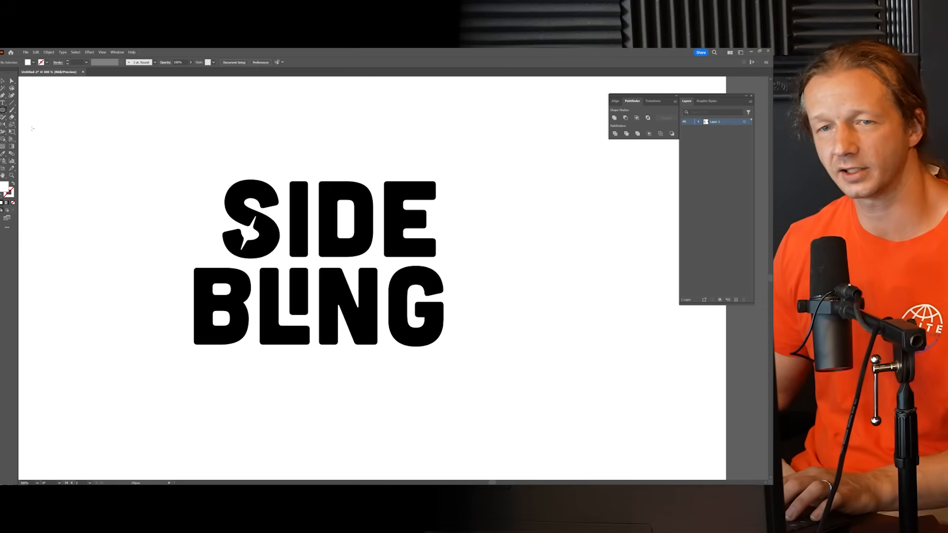
{"action": "left_click_drag", "start_coordinate": [350, 262], "coordinate": [468, 416]}
{"action": "key", "text": "v"}
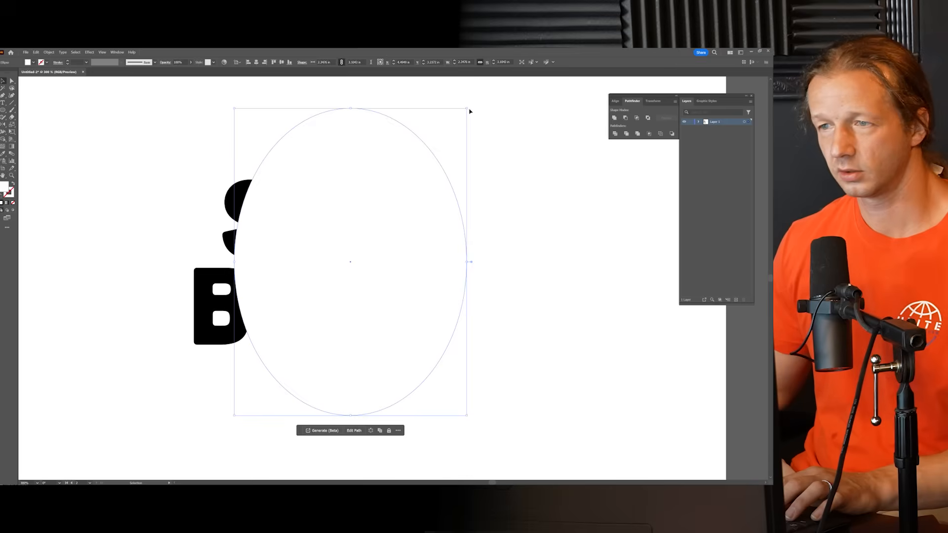
{"action": "left_click_drag", "start_coordinate": [468, 108], "coordinate": [549, 167]}
{"action": "left_click_drag", "start_coordinate": [428, 172], "coordinate": [446, 182]}
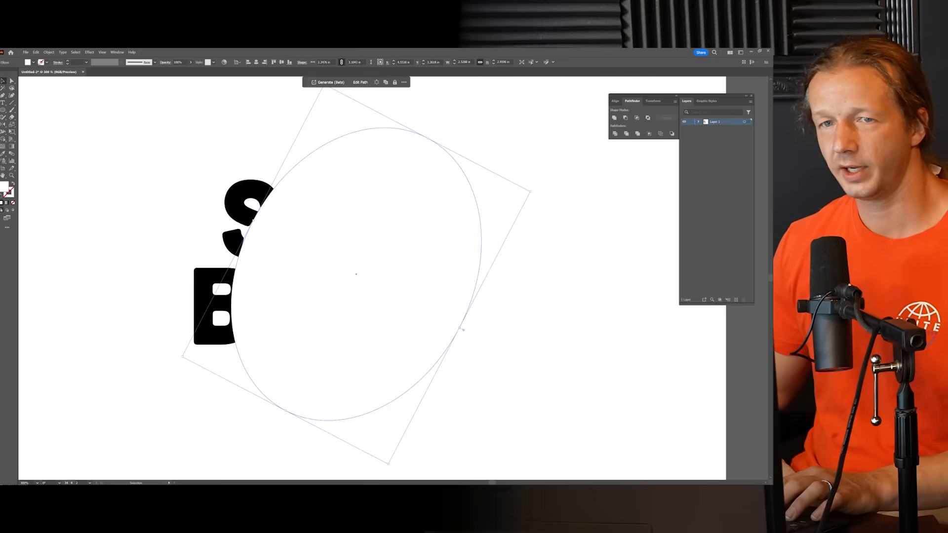
Step: Remove the ellipse's fill and give it a black stroke 2 pt thick
{"action": "left_click", "coordinate": [33, 63]}
{"action": "left_click", "coordinate": [2, 73]}
{"action": "left_click", "coordinate": [45, 62]}
{"action": "left_click", "coordinate": [46, 63]}
{"action": "left_click", "coordinate": [13, 73]}
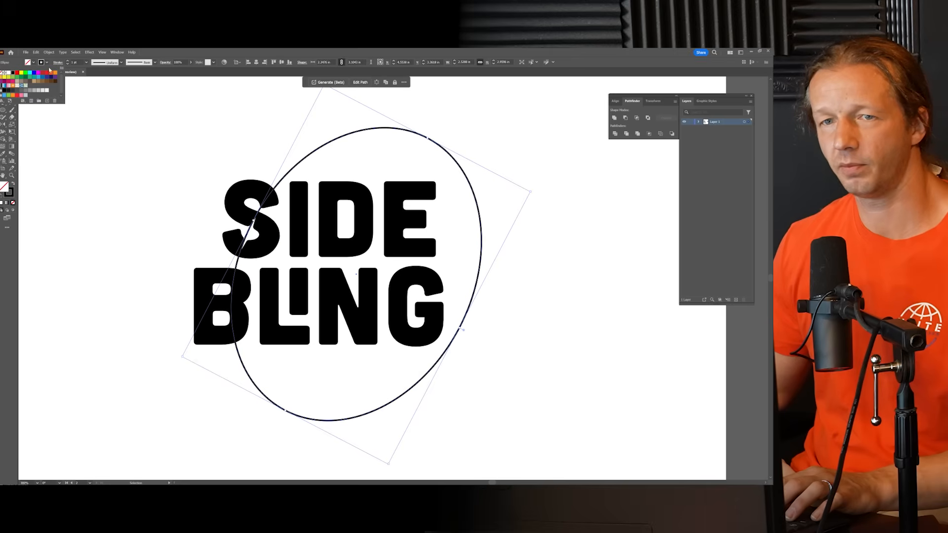
{"action": "left_click", "coordinate": [75, 63]}
{"action": "key", "text": "Up"}
{"action": "key", "text": "Up"}
{"action": "key", "text": "Down"}
{"action": "left_click", "coordinate": [60, 64]}
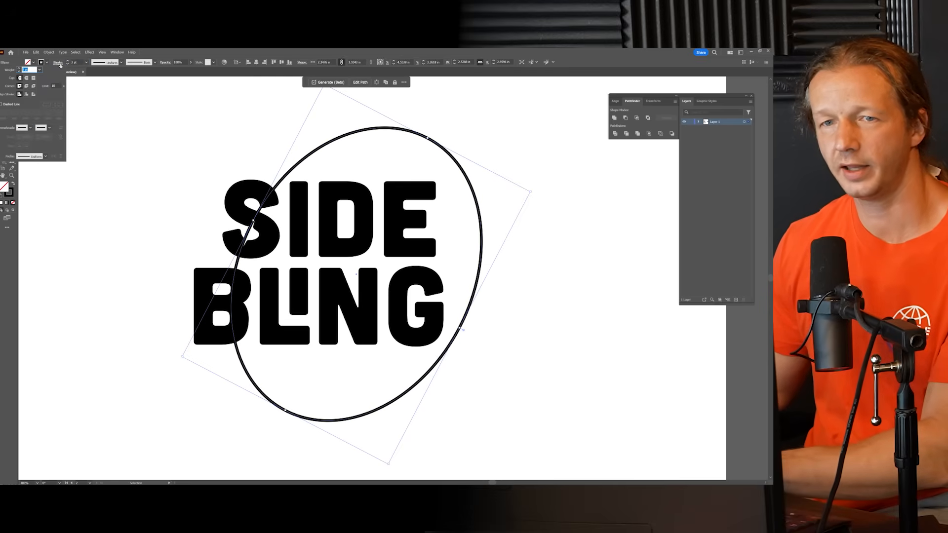
{"action": "left_click", "coordinate": [69, 65]}
{"action": "left_click", "coordinate": [58, 65]}
Step: Apply Width Profile 3 to the ellipse's stroke and rotate it about half a turn so its thin part crosses the S
{"action": "left_click", "coordinate": [116, 64]}
{"action": "left_click", "coordinate": [116, 64]}
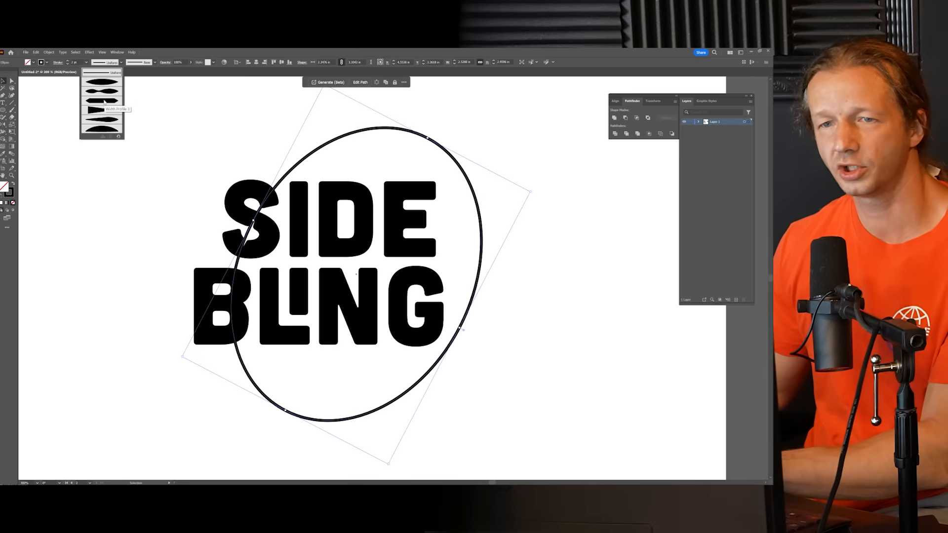
{"action": "left_click", "coordinate": [103, 101]}
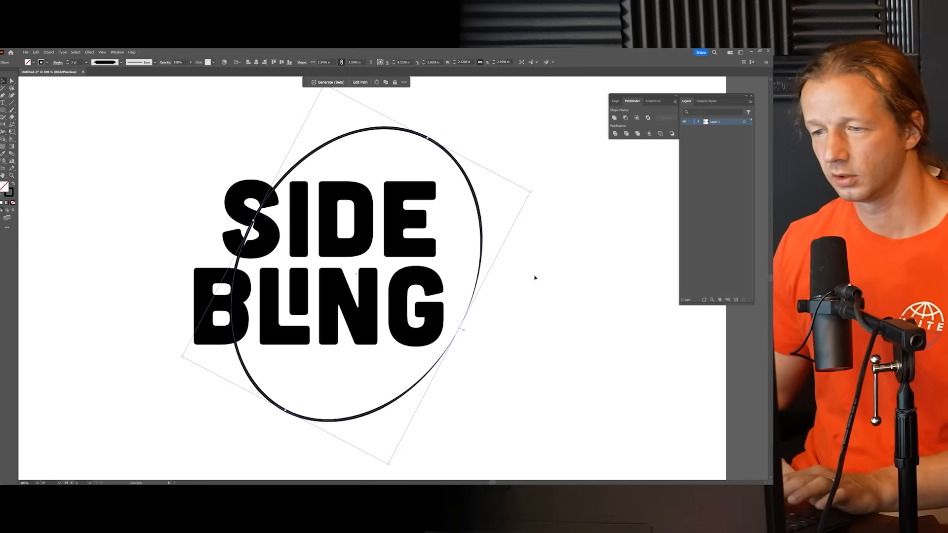
{"action": "left_click", "coordinate": [508, 189]}
{"action": "left_click", "coordinate": [473, 189]}
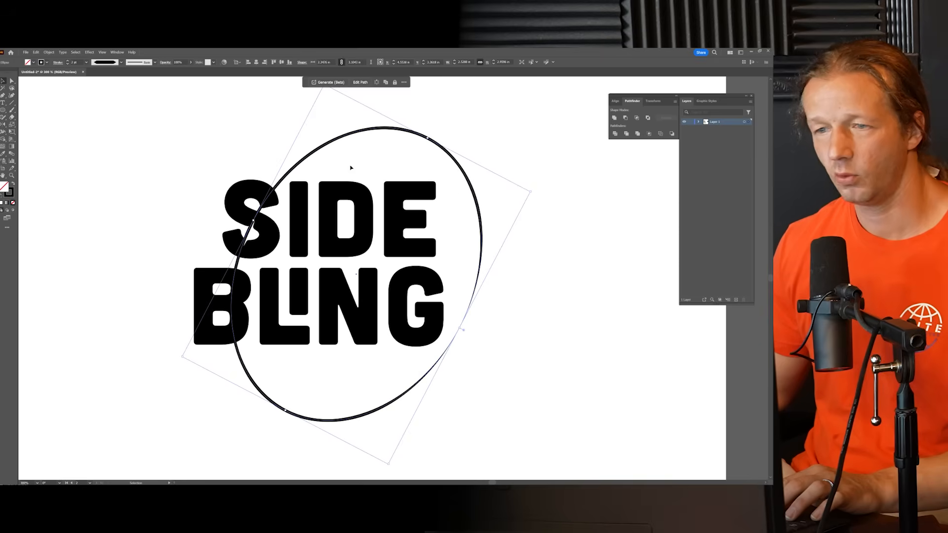
{"action": "left_click_drag", "start_coordinate": [532, 191], "coordinate": [204, 344]}
Step: Select the tapered ellipse and add an anchor point to its path just outside the upper-right edge of the S
{"action": "scroll", "coordinate": [197, 204], "scroll_direction": "up", "scroll_amount": 4}
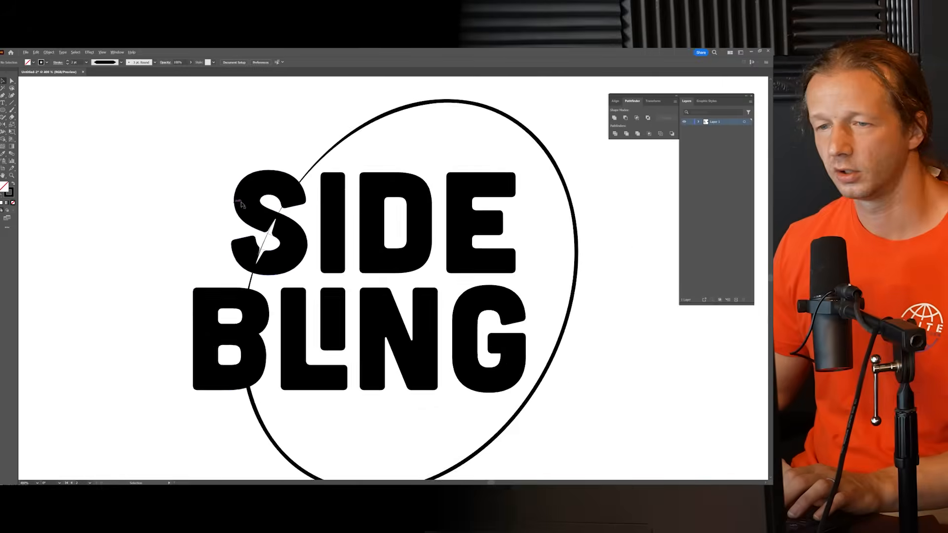
{"action": "left_click_drag", "start_coordinate": [303, 161], "coordinate": [227, 189]}
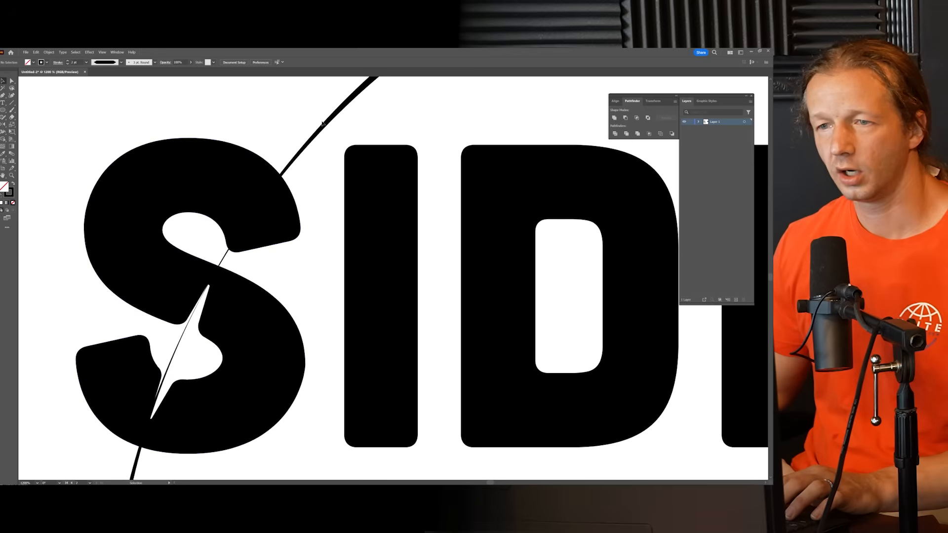
{"action": "left_click", "coordinate": [326, 131]}
{"action": "left_click", "coordinate": [3, 96]}
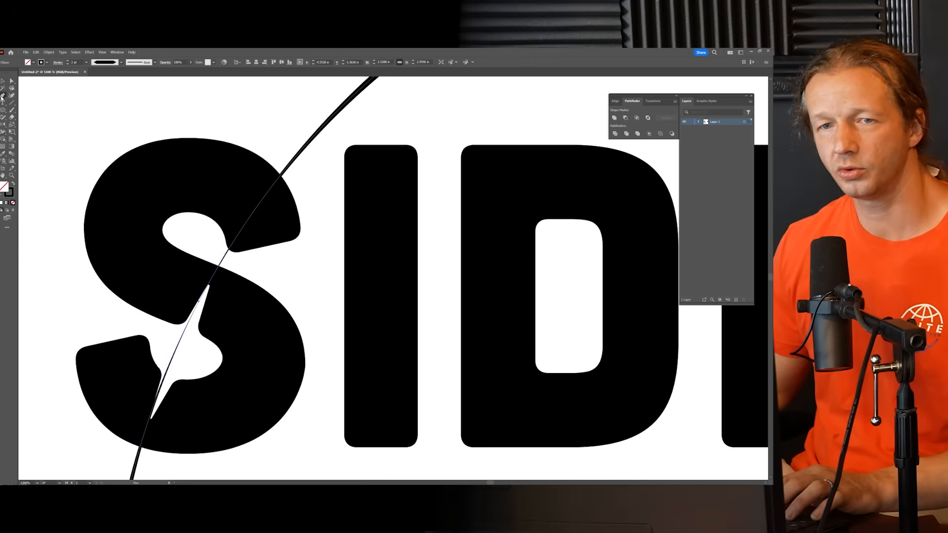
{"action": "left_click", "coordinate": [32, 104]}
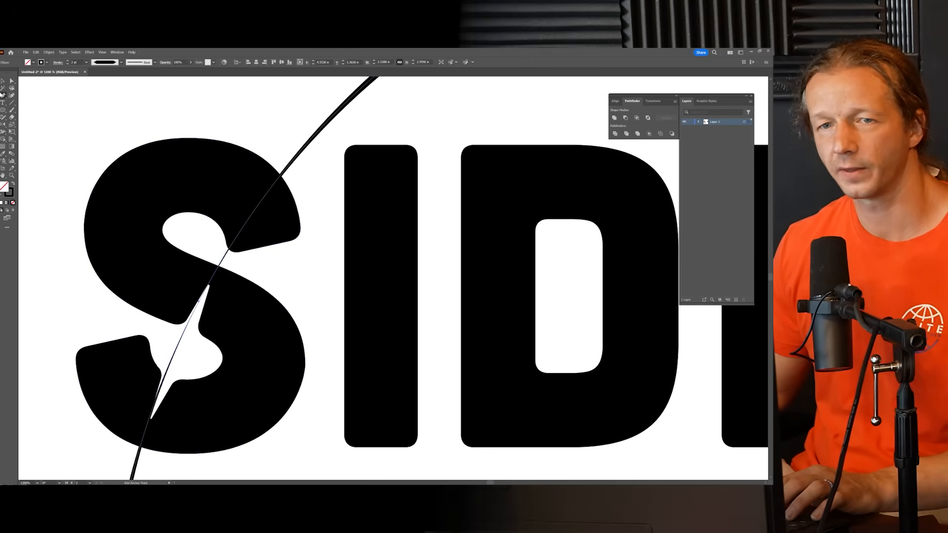
{"action": "left_click", "coordinate": [3, 95]}
{"action": "left_click", "coordinate": [24, 104]}
{"action": "scroll", "coordinate": [310, 150], "scroll_direction": "down", "scroll_amount": 3}
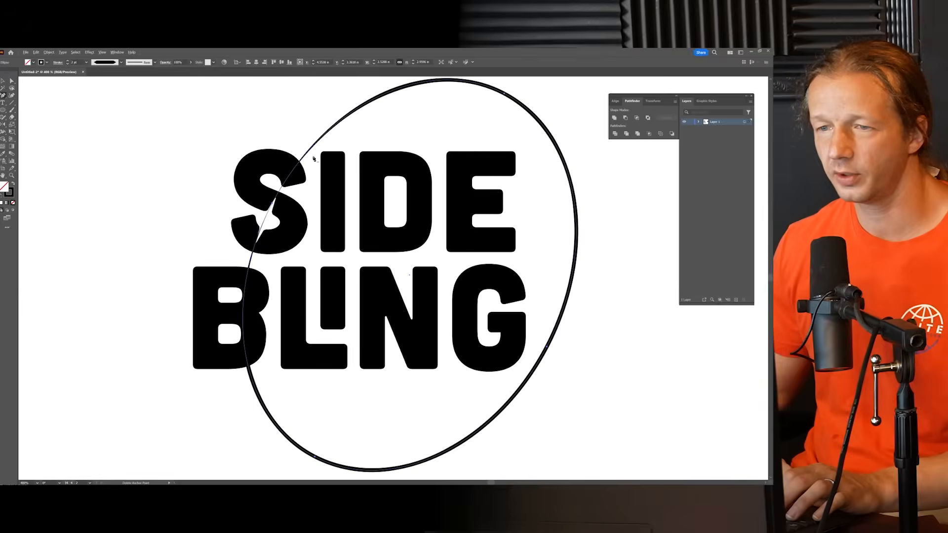
{"action": "scroll", "coordinate": [313, 151], "scroll_direction": "up", "scroll_amount": 3}
{"action": "left_click", "coordinate": [298, 148]}
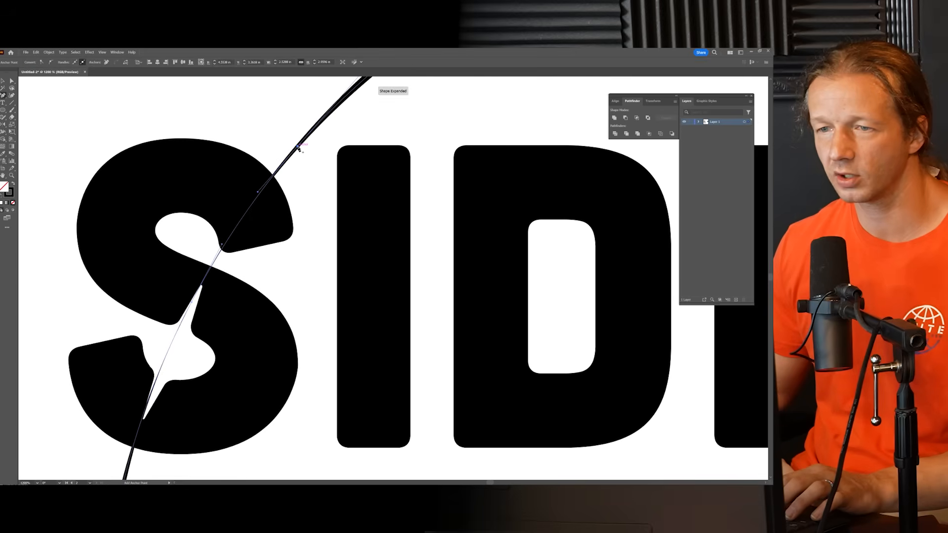
Step: Add a second anchor point to the ellipse just below the B of BLING
{"action": "left_click_drag", "start_coordinate": [283, 252], "coordinate": [329, 172]}
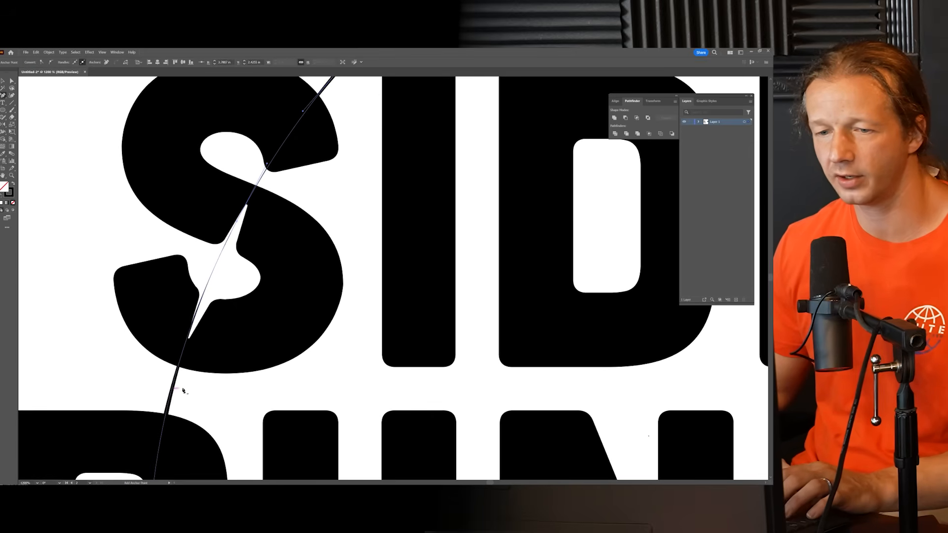
{"action": "scroll", "coordinate": [290, 247], "scroll_direction": "down", "scroll_amount": 5}
{"action": "scroll", "coordinate": [231, 252], "scroll_direction": "down", "scroll_amount": 3}
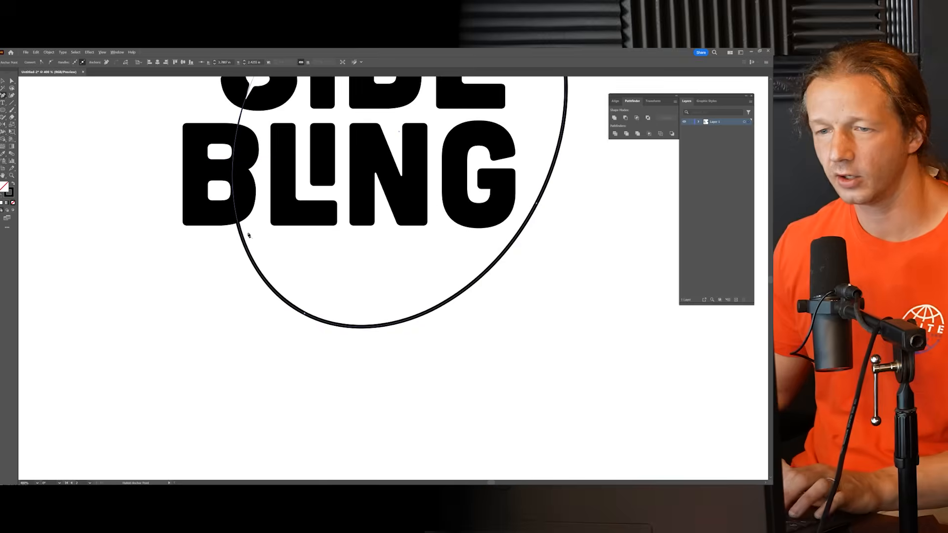
{"action": "scroll", "coordinate": [231, 252], "scroll_direction": "up", "scroll_amount": 5}
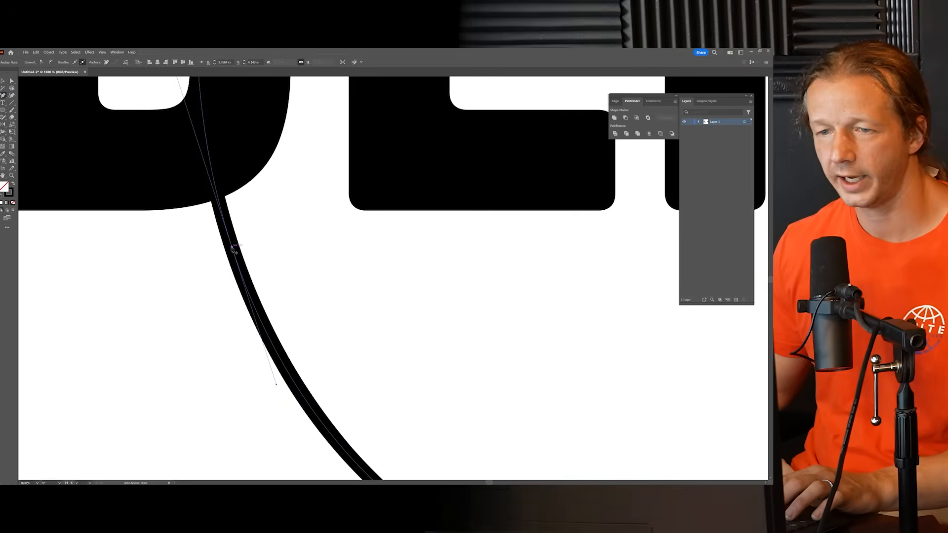
{"action": "scroll", "coordinate": [233, 249], "scroll_direction": "down", "scroll_amount": 5}
Step: Delete the stretch of the ellipse between the two added anchor points that crosses the S and B
{"action": "left_click_drag", "start_coordinate": [291, 299], "coordinate": [290, 314]}
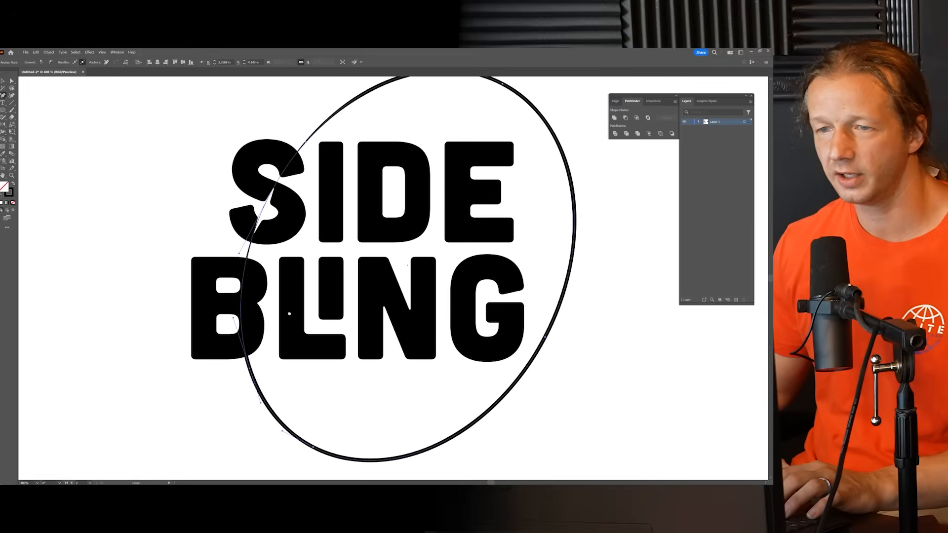
{"action": "scroll", "coordinate": [281, 224], "scroll_direction": "up", "scroll_amount": 1}
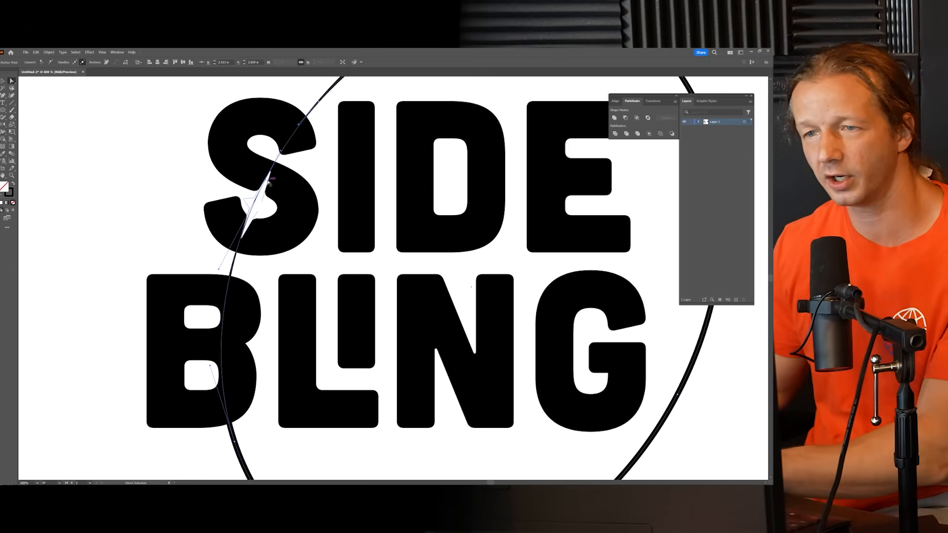
{"action": "key", "text": "Delete"}
{"action": "left_click", "coordinate": [125, 148]}
{"action": "scroll", "coordinate": [169, 175], "scroll_direction": "down", "scroll_amount": 3}
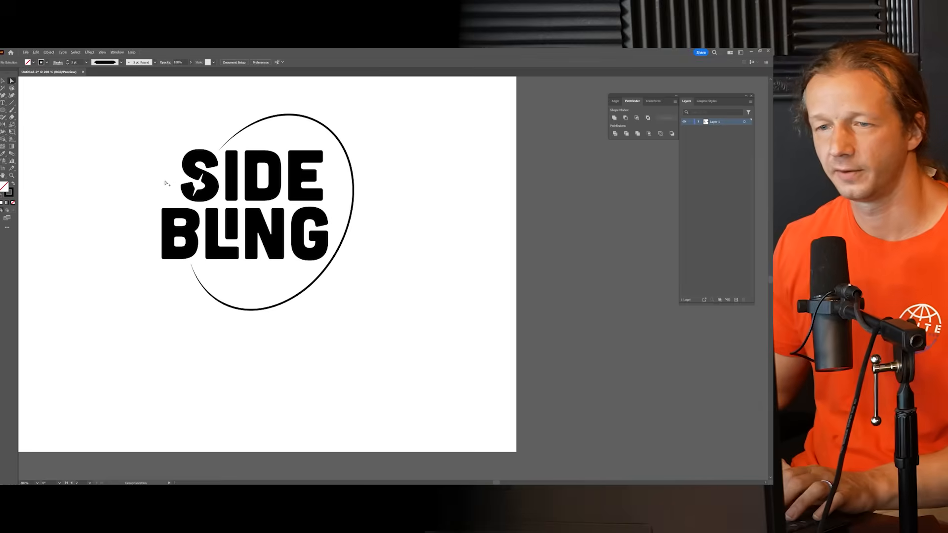
Step: Increase the open ring's stroke weight by three increments to make it clearly bolder around the lettering
{"action": "left_click_drag", "start_coordinate": [159, 176], "coordinate": [267, 211]}
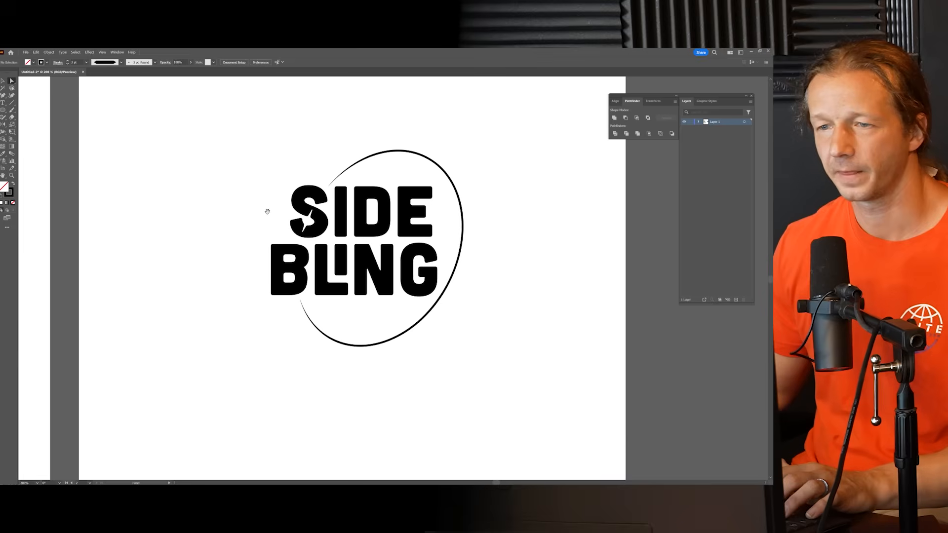
{"action": "left_click", "coordinate": [404, 153]}
{"action": "scroll", "coordinate": [377, 206], "scroll_direction": "up", "scroll_amount": 1}
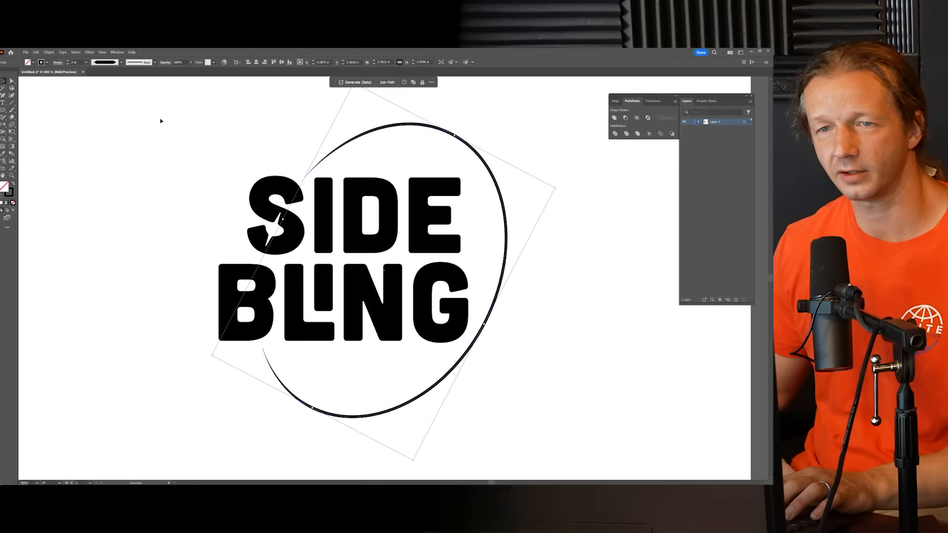
{"action": "left_click", "coordinate": [76, 62]}
{"action": "key", "text": "Up"}
{"action": "key", "text": "Up"}
{"action": "key", "text": "Up"}
{"action": "key", "text": "Up"}
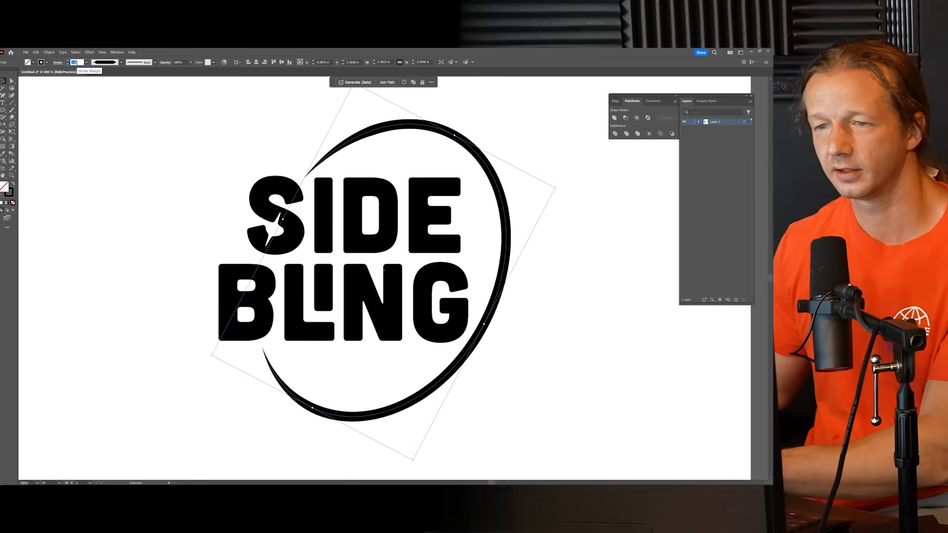
{"action": "left_click", "coordinate": [163, 152]}
Step: Examine the ringed SIDE BLING logo at reduced size and the sparkle in the S close up
{"action": "scroll", "coordinate": [199, 176], "scroll_direction": "down", "scroll_amount": 4}
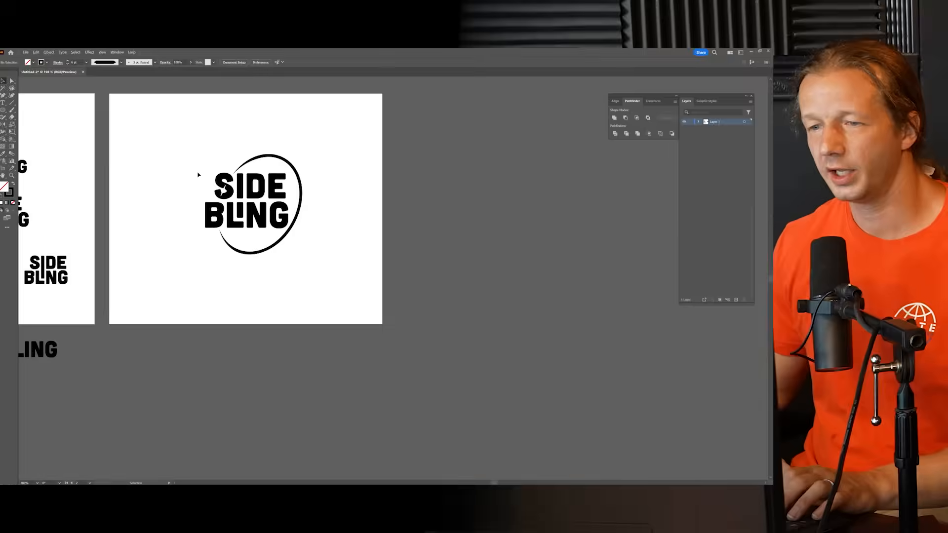
{"action": "scroll", "coordinate": [199, 175], "scroll_direction": "up", "scroll_amount": 3}
{"action": "left_click_drag", "start_coordinate": [218, 158], "coordinate": [242, 169]}
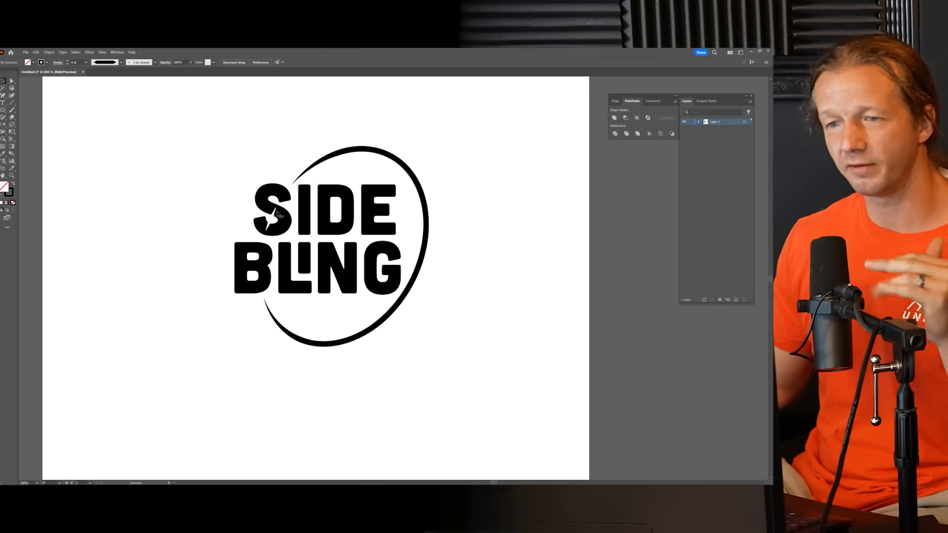
{"action": "scroll", "coordinate": [274, 215], "scroll_direction": "up", "scroll_amount": 6}
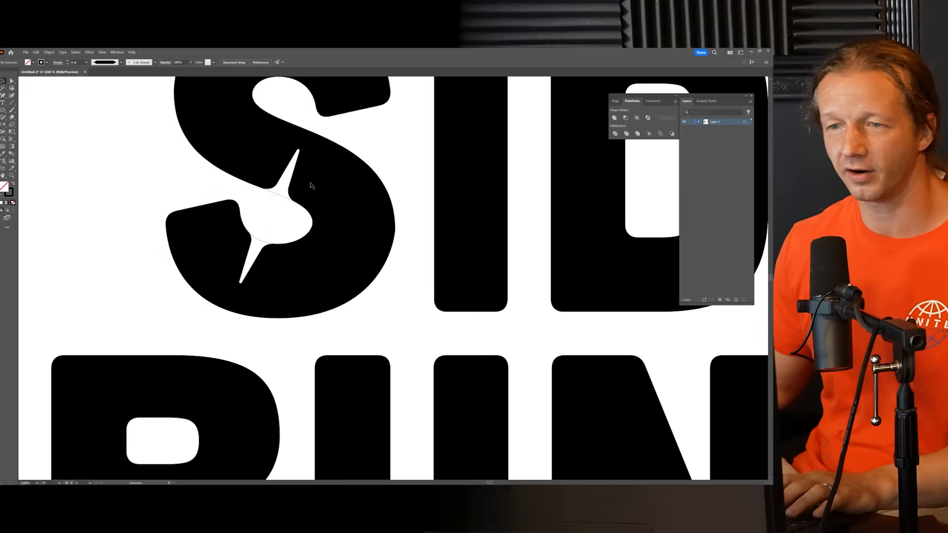
{"action": "scroll", "coordinate": [312, 185], "scroll_direction": "down", "scroll_amount": 6}
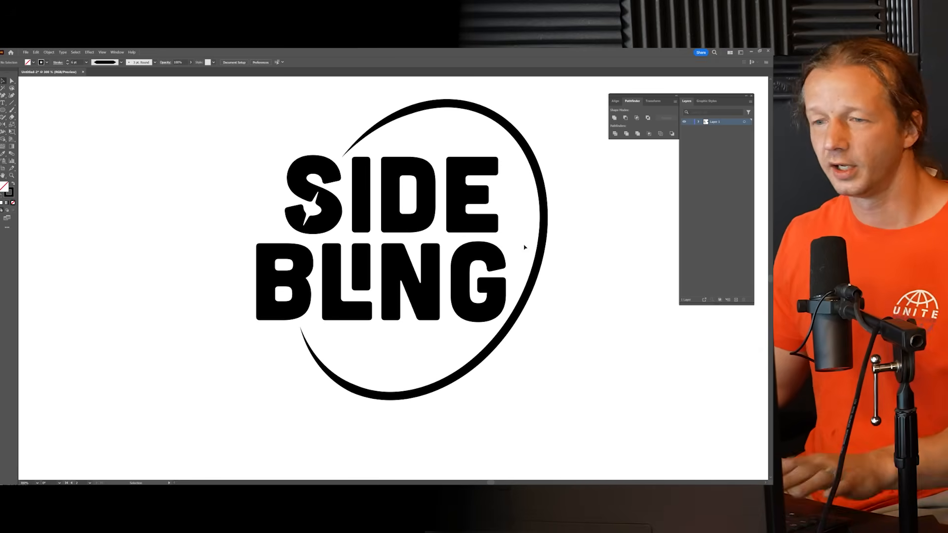
{"action": "scroll", "coordinate": [525, 276], "scroll_direction": "down", "scroll_amount": 2}
{"action": "scroll", "coordinate": [545, 280], "scroll_direction": "up", "scroll_amount": 1}
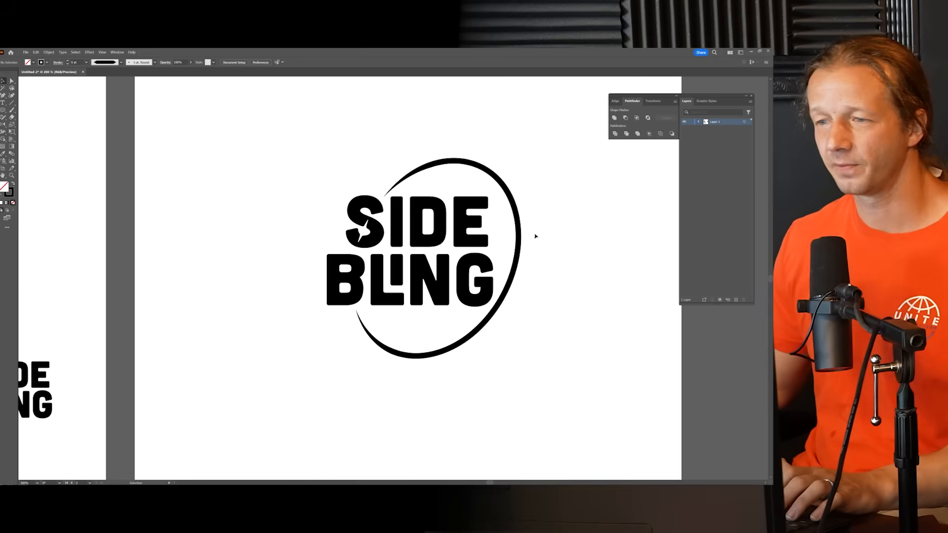
Step: Select the whole SIDE BLING logo with its ring and place a duplicate above the artboards
{"action": "left_click", "coordinate": [518, 232]}
{"action": "scroll", "coordinate": [531, 270], "scroll_direction": "down", "scroll_amount": 3}
{"action": "left_click_drag", "start_coordinate": [556, 286], "coordinate": [357, 219]}
{"action": "left_click", "coordinate": [465, 284]}
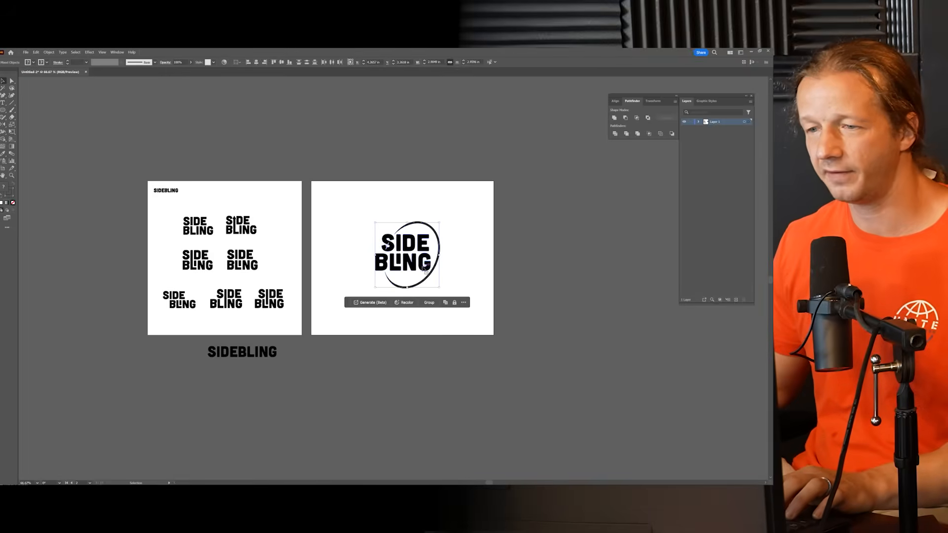
{"action": "left_click_drag", "start_coordinate": [415, 267], "coordinate": [362, 145]}
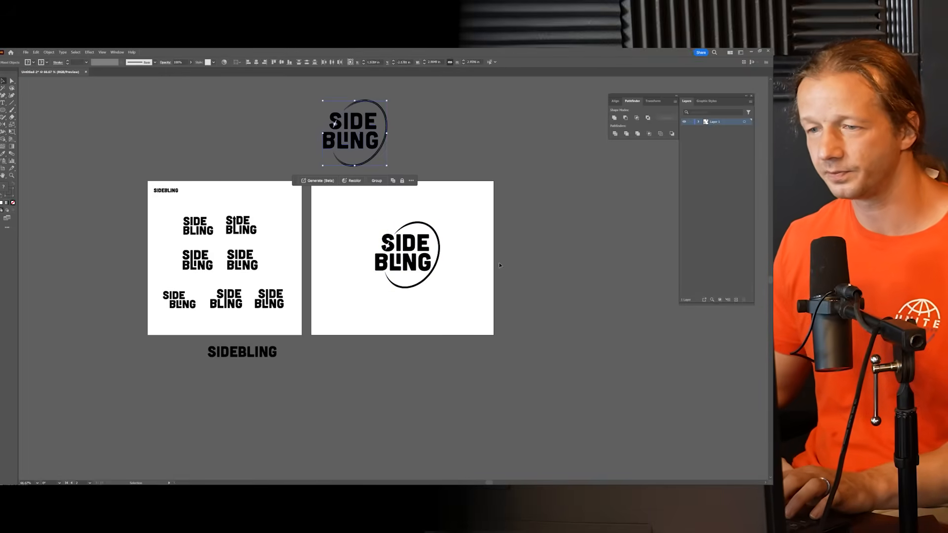
{"action": "left_click", "coordinate": [412, 290]}
Step: Delete the small white patch that rounds the inner corner beside the sparkle's upper ray in the S
{"action": "scroll", "coordinate": [360, 201], "scroll_direction": "up", "scroll_amount": 8}
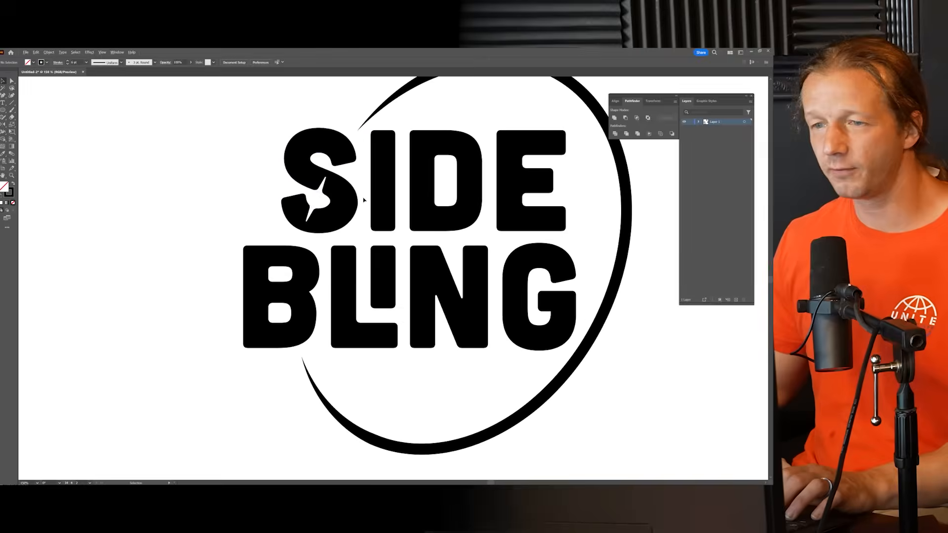
{"action": "scroll", "coordinate": [315, 182], "scroll_direction": "up", "scroll_amount": 4}
{"action": "left_click", "coordinate": [331, 207]}
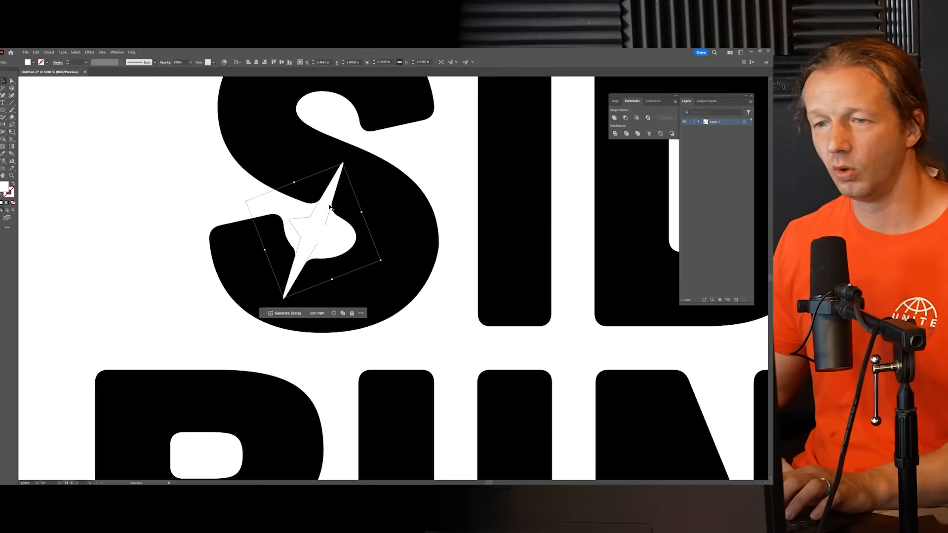
{"action": "scroll", "coordinate": [332, 213], "scroll_direction": "up", "scroll_amount": 4}
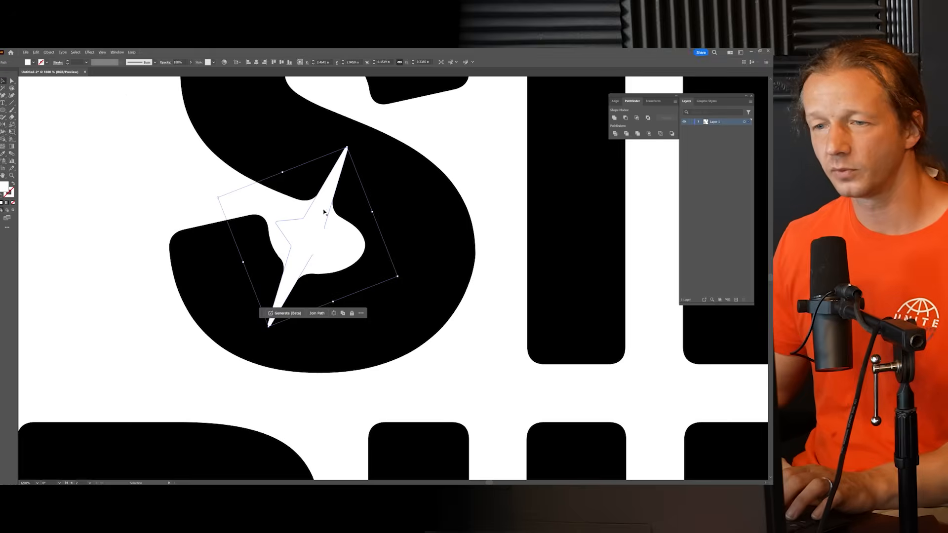
{"action": "key", "text": "ctrl+shift+a"}
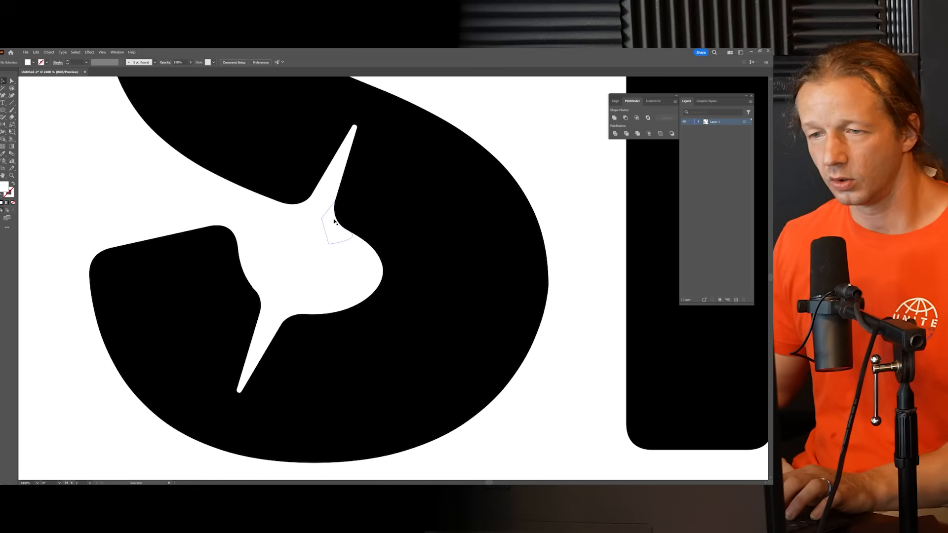
{"action": "left_click", "coordinate": [334, 222]}
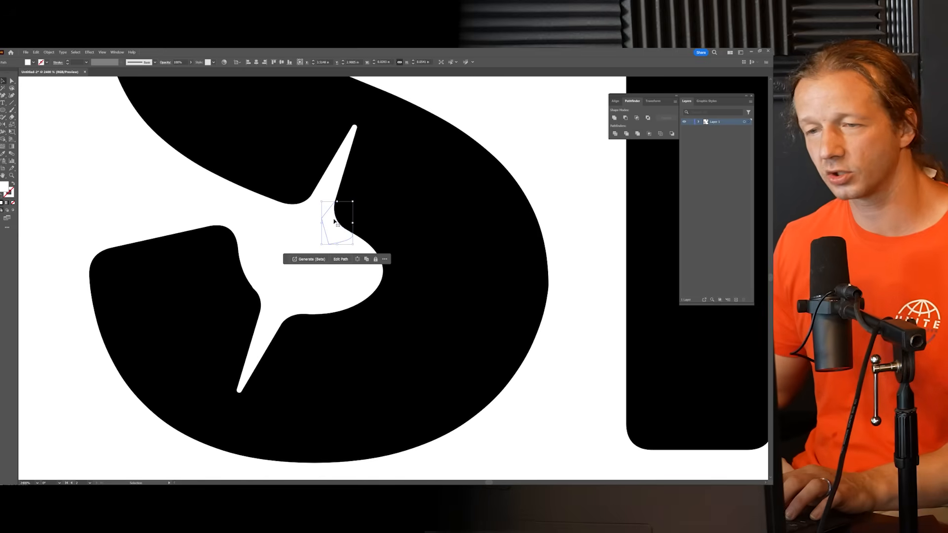
{"action": "scroll", "coordinate": [335, 222], "scroll_direction": "up", "scroll_amount": 2}
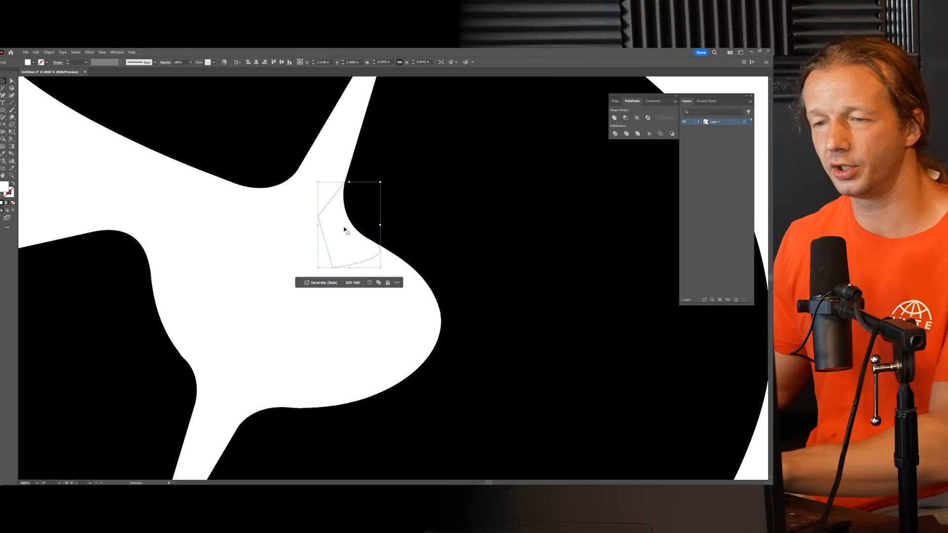
{"action": "key", "text": "Delete"}
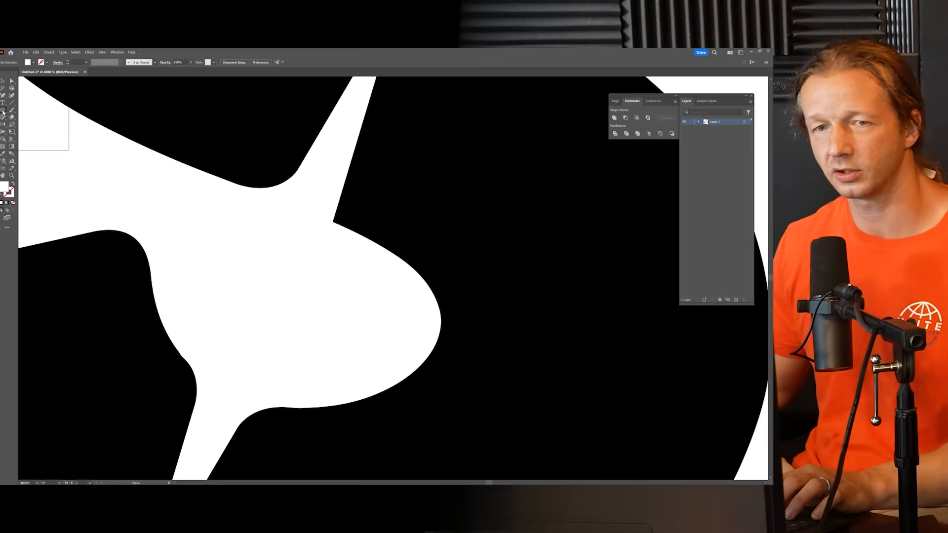
Step: Draw a white circle about 0.05 in across beside the sharp corner under the sparkle's upper ray
{"action": "left_click", "coordinate": [3, 111]}
{"action": "left_click", "coordinate": [31, 125]}
{"action": "left_click_drag", "start_coordinate": [381, 198], "coordinate": [419, 219]}
{"action": "key", "text": "v"}
Step: Fit the circle against both edges of the sparkle's sharp corner, and undo the circle and the patch deletion
{"action": "left_click_drag", "start_coordinate": [390, 187], "coordinate": [388, 193]}
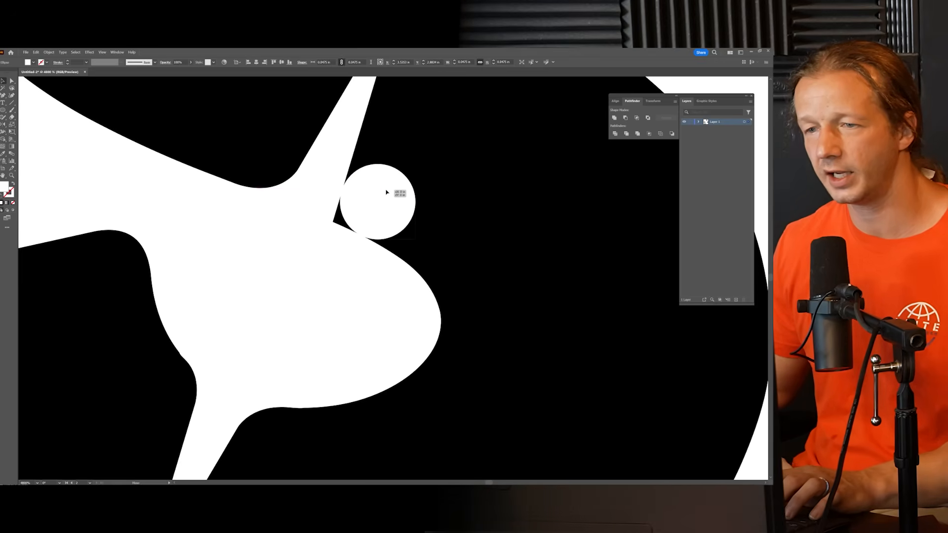
{"action": "scroll", "coordinate": [388, 192], "scroll_direction": "up", "scroll_amount": 5}
{"action": "left_click_drag", "start_coordinate": [387, 192], "coordinate": [442, 204]}
{"action": "scroll", "coordinate": [446, 197], "scroll_direction": "down", "scroll_amount": 5}
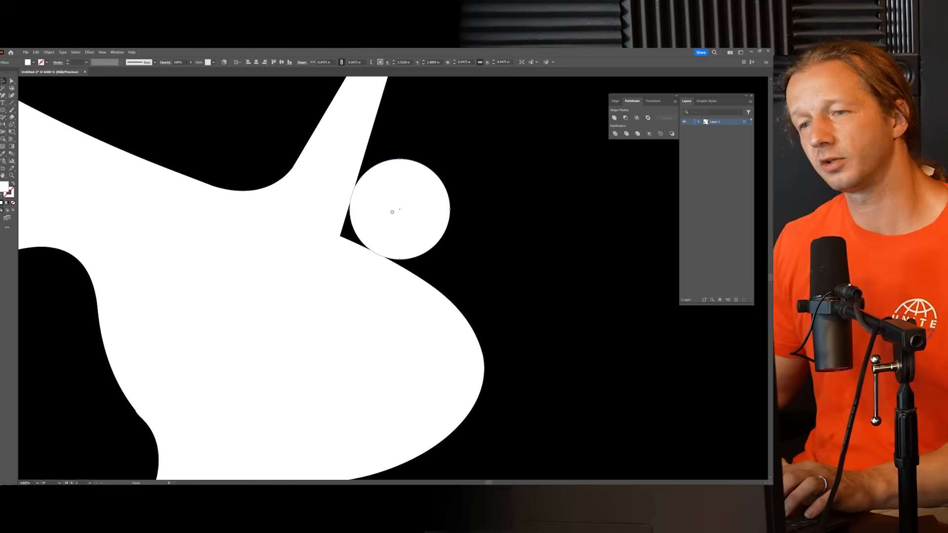
{"action": "left_click_drag", "start_coordinate": [405, 214], "coordinate": [405, 215]}
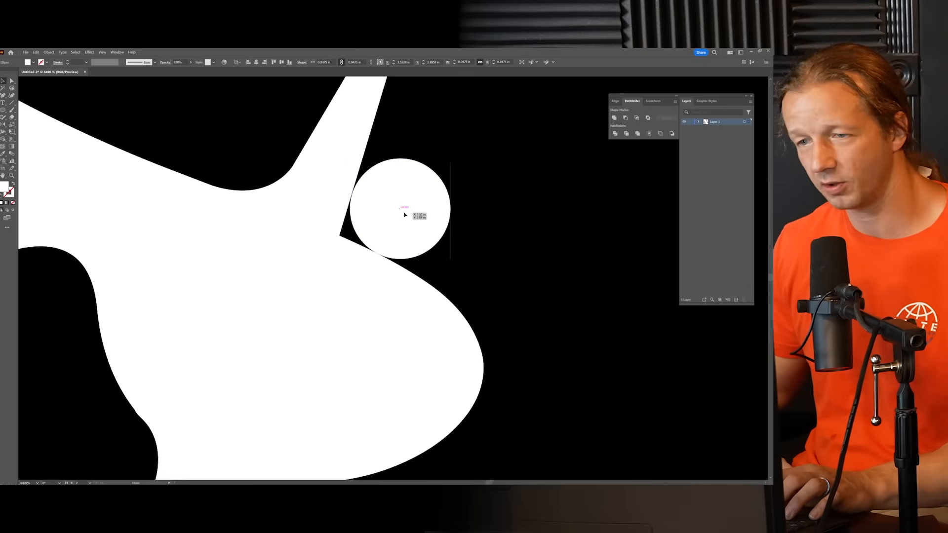
{"action": "left_click_drag", "start_coordinate": [404, 214], "coordinate": [404, 215]}
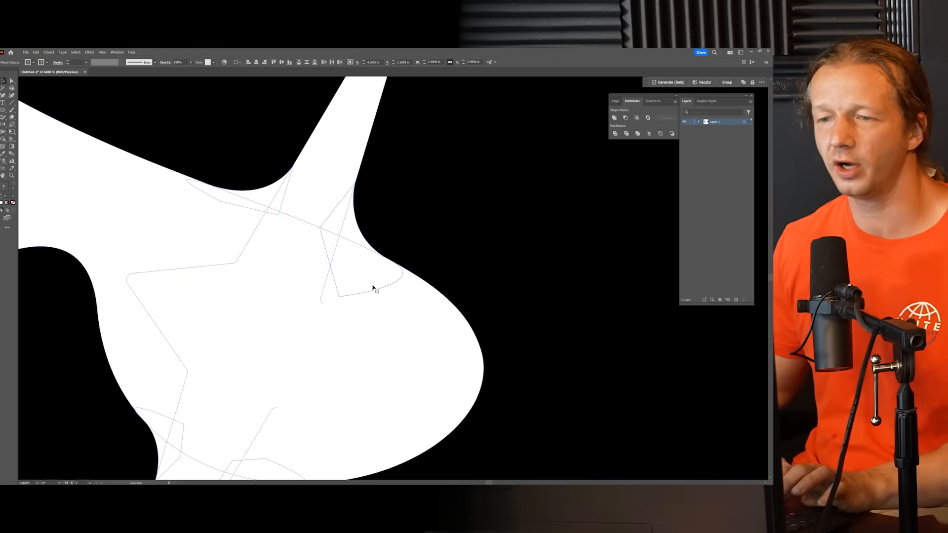
{"action": "key", "text": "ctrl+shift+a"}
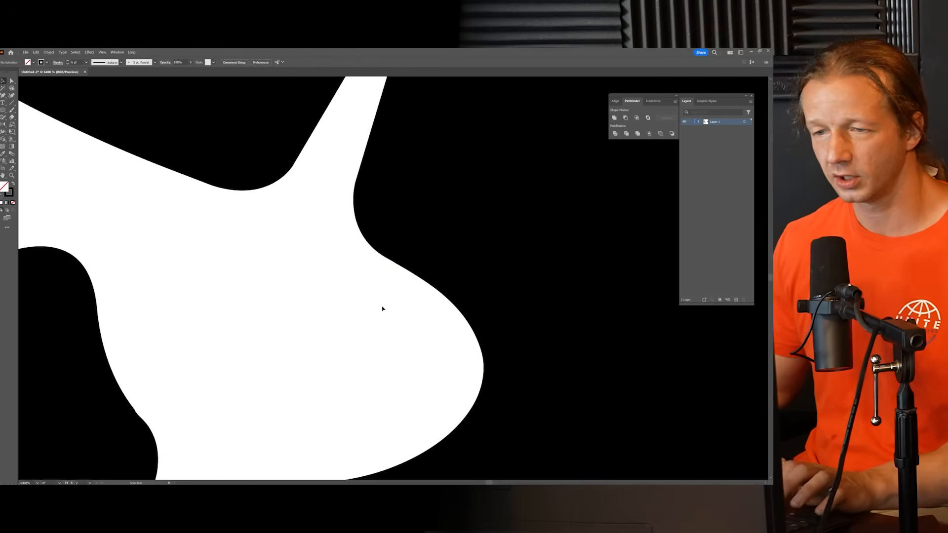
{"action": "scroll", "coordinate": [374, 307], "scroll_direction": "down", "scroll_amount": 3}
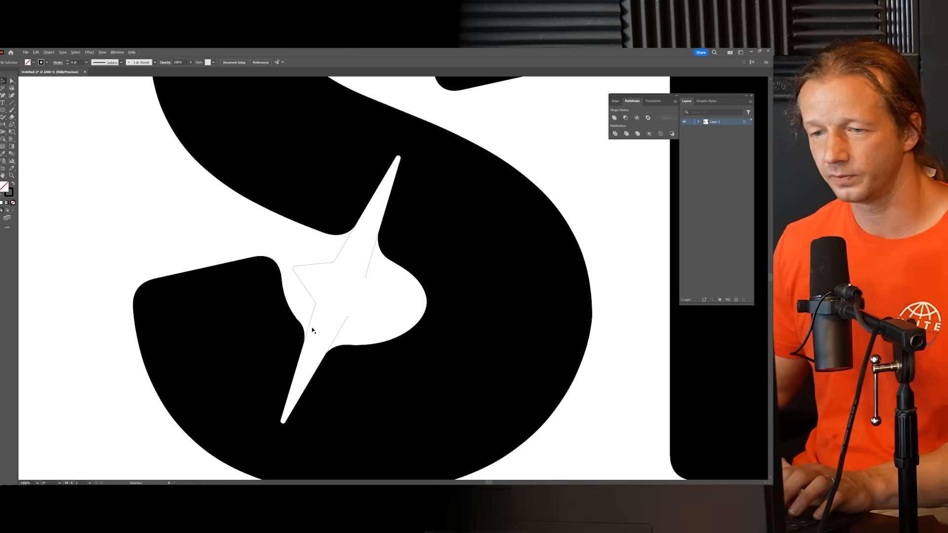
Step: Smooth the white patch on the left side of the sparkle's lower ray by reshaping its curve against the black edge
{"action": "scroll", "coordinate": [312, 316], "scroll_direction": "up", "scroll_amount": 8}
{"action": "scroll", "coordinate": [411, 309], "scroll_direction": "down", "scroll_amount": 3}
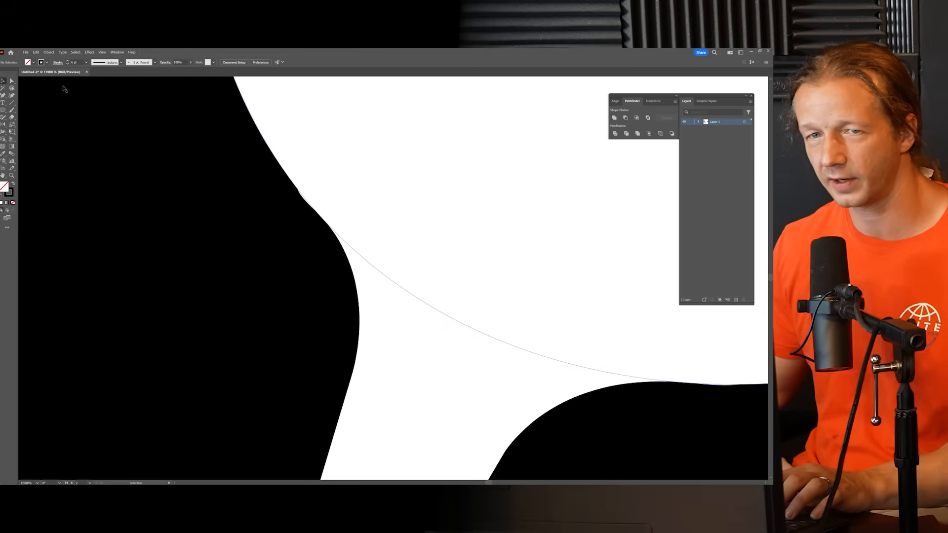
{"action": "left_click", "coordinate": [12, 82]}
{"action": "left_click", "coordinate": [314, 210]}
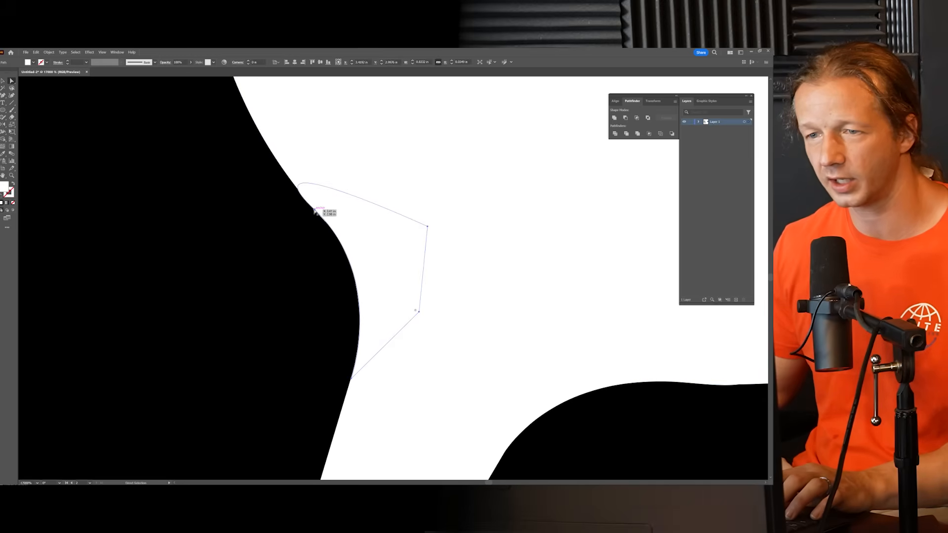
{"action": "left_click_drag", "start_coordinate": [242, 143], "coordinate": [260, 145]}
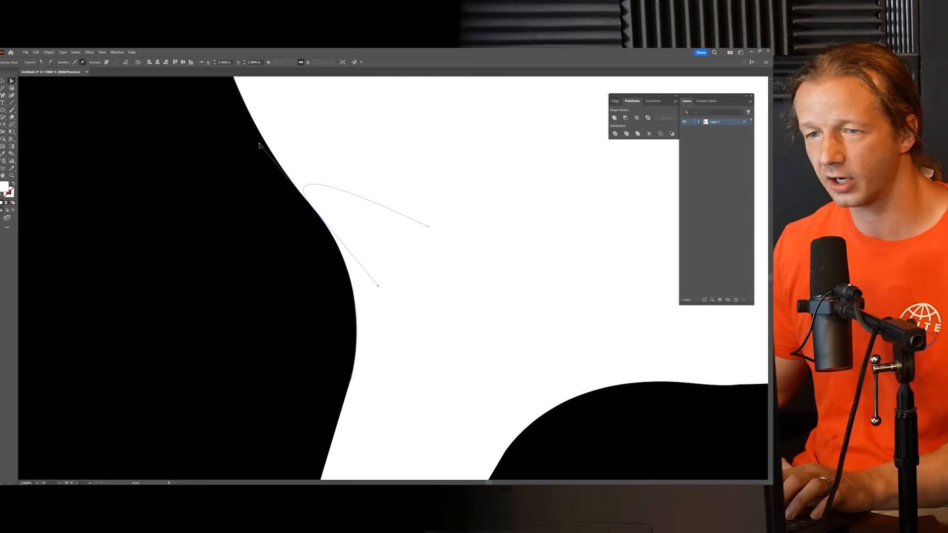
{"action": "left_click", "coordinate": [284, 195]}
Step: Extend the curve handle of the white patch on the right side of the lower ray so it blends into the S
{"action": "scroll", "coordinate": [435, 272], "scroll_direction": "down", "scroll_amount": 2}
{"action": "left_click_drag", "start_coordinate": [444, 256], "coordinate": [367, 181]}
{"action": "scroll", "coordinate": [462, 284], "scroll_direction": "up", "scroll_amount": 1}
{"action": "left_click", "coordinate": [416, 254]}
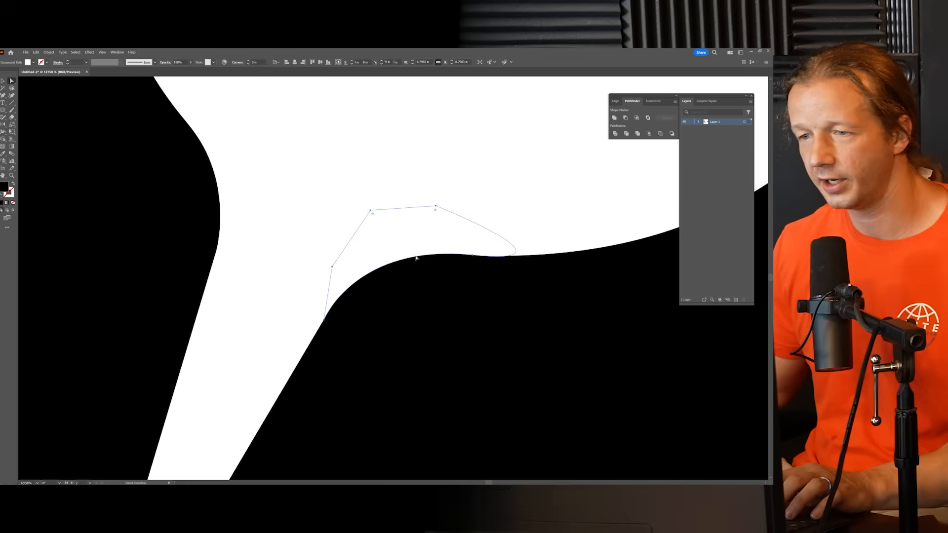
{"action": "left_click_drag", "start_coordinate": [473, 256], "coordinate": [569, 258]}
{"action": "scroll", "coordinate": [505, 316], "scroll_direction": "down", "scroll_amount": 4}
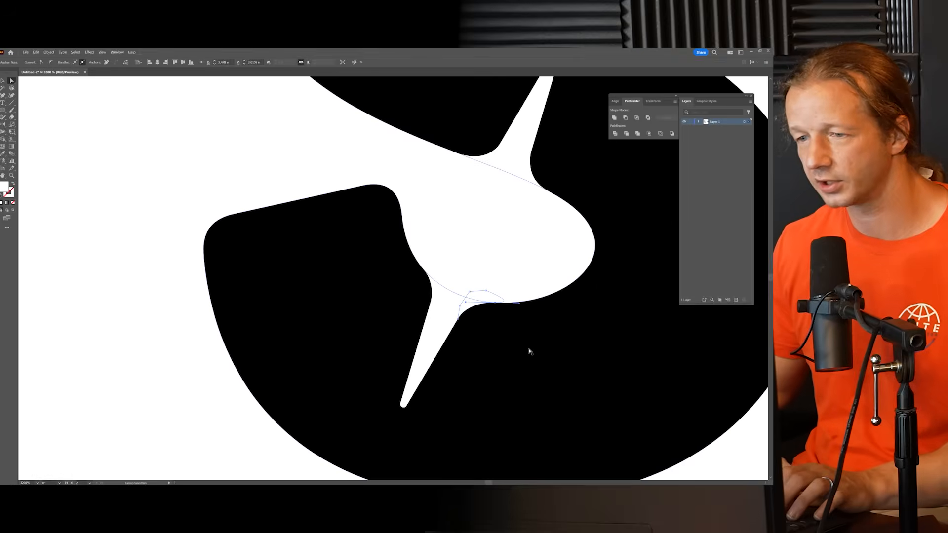
Step: Select the S together with the white sparkle and corner patches, and split the overlapping shapes with Pathfinder Divide
{"action": "left_click", "coordinate": [236, 149]}
{"action": "left_click_drag", "start_coordinate": [230, 166], "coordinate": [105, 189]}
{"action": "left_click", "coordinate": [360, 185]}
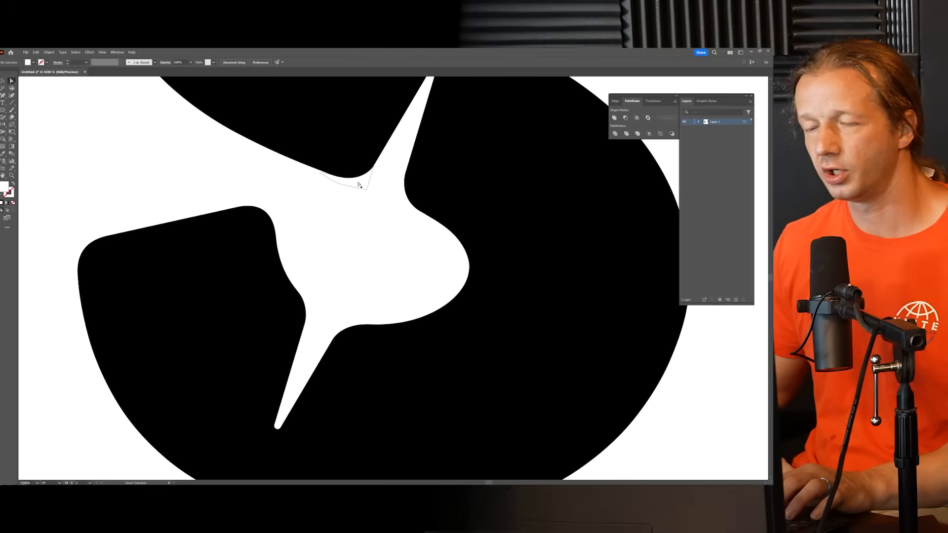
{"action": "left_click", "coordinate": [401, 185]}
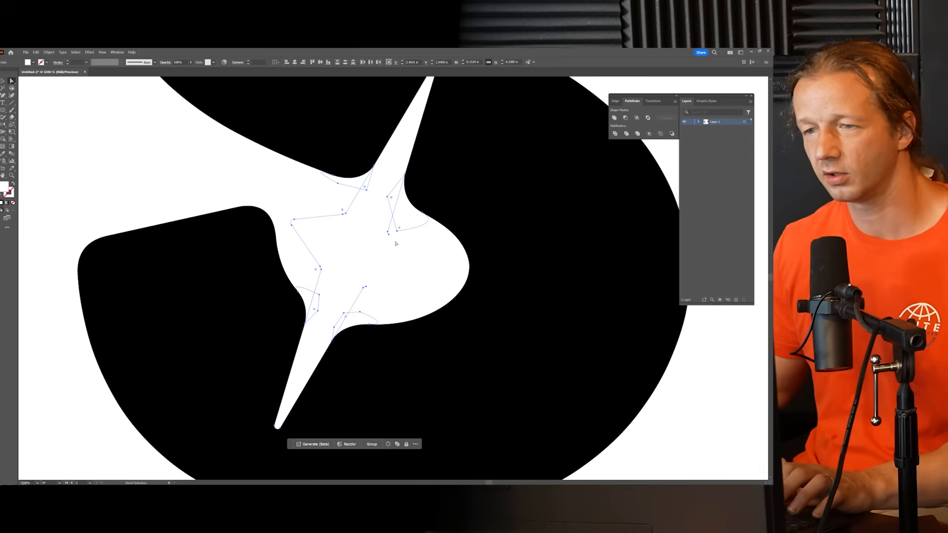
{"action": "left_click", "coordinate": [479, 187], "text": "shift"}
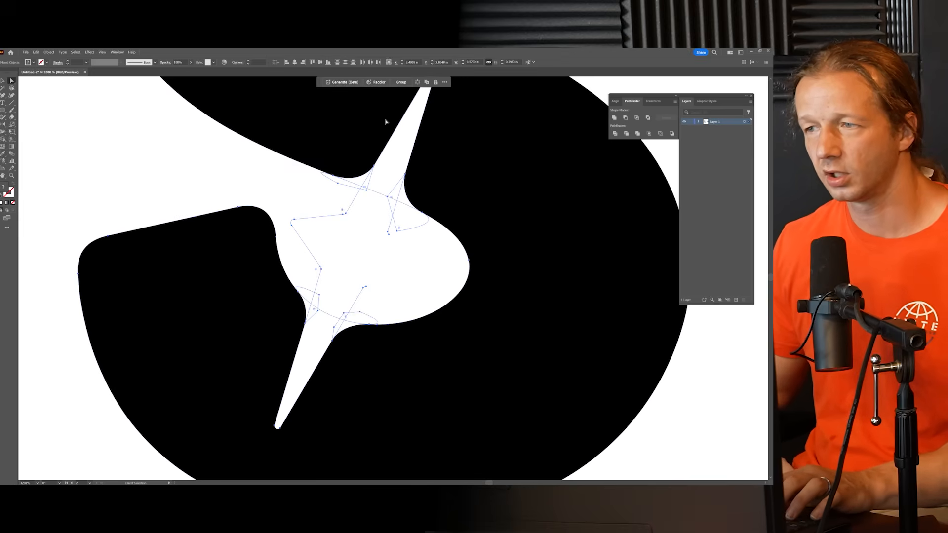
{"action": "left_click", "coordinate": [117, 52]}
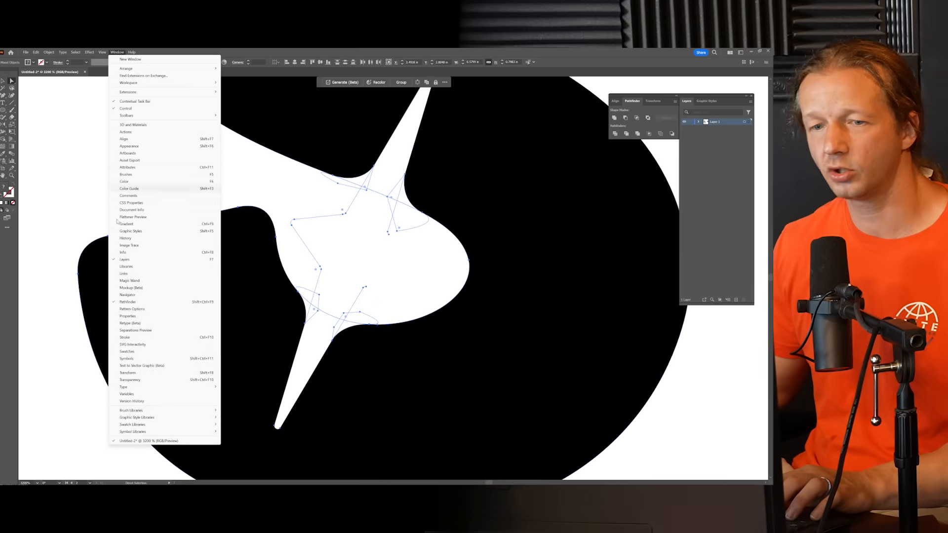
{"action": "left_click", "coordinate": [636, 103]}
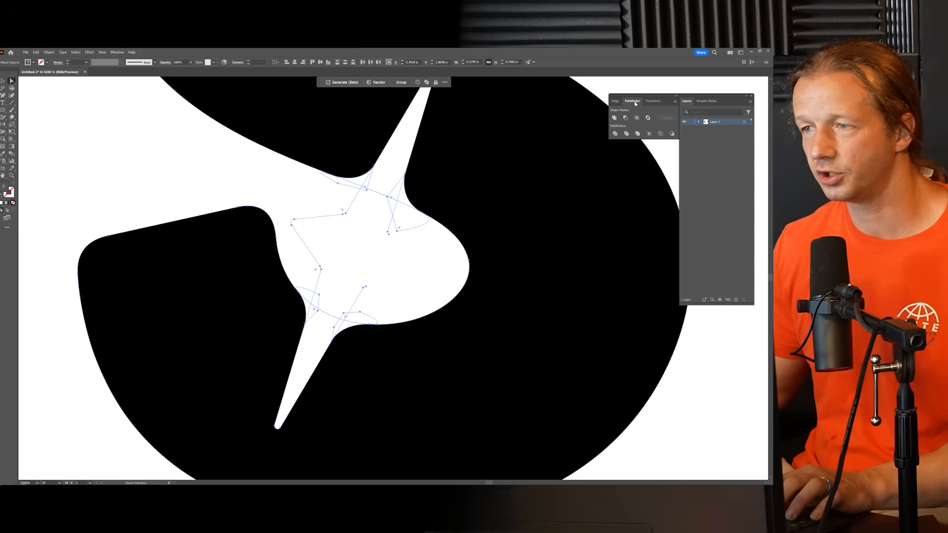
{"action": "left_click", "coordinate": [615, 135]}
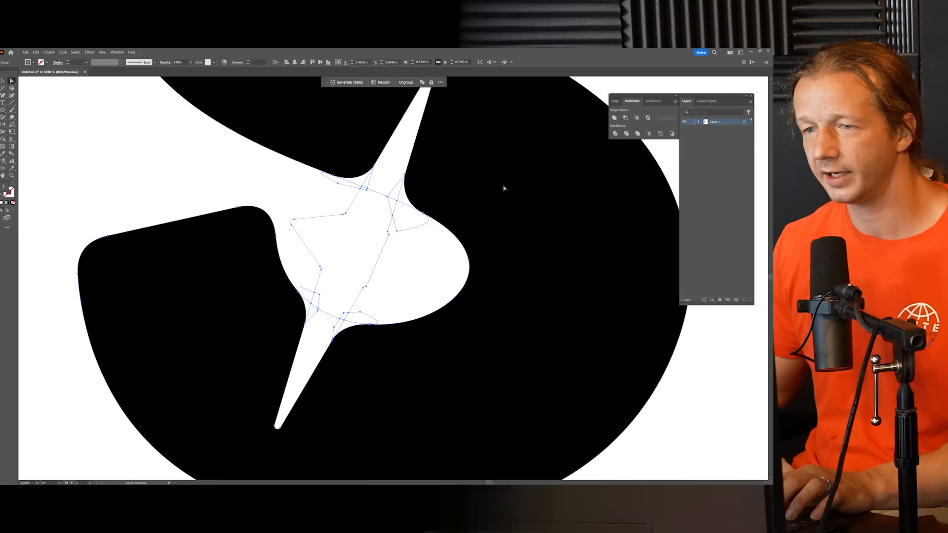
Step: Delete the leftover white pieces around the sparkle's upper ray and centre
{"action": "scroll", "coordinate": [385, 226], "scroll_direction": "down", "scroll_amount": 2}
{"action": "scroll", "coordinate": [392, 262], "scroll_direction": "up", "scroll_amount": 2}
{"action": "scroll", "coordinate": [399, 251], "scroll_direction": "down", "scroll_amount": 1}
{"action": "left_click_drag", "start_coordinate": [400, 247], "coordinate": [360, 295]}
{"action": "left_click", "coordinate": [366, 279]}
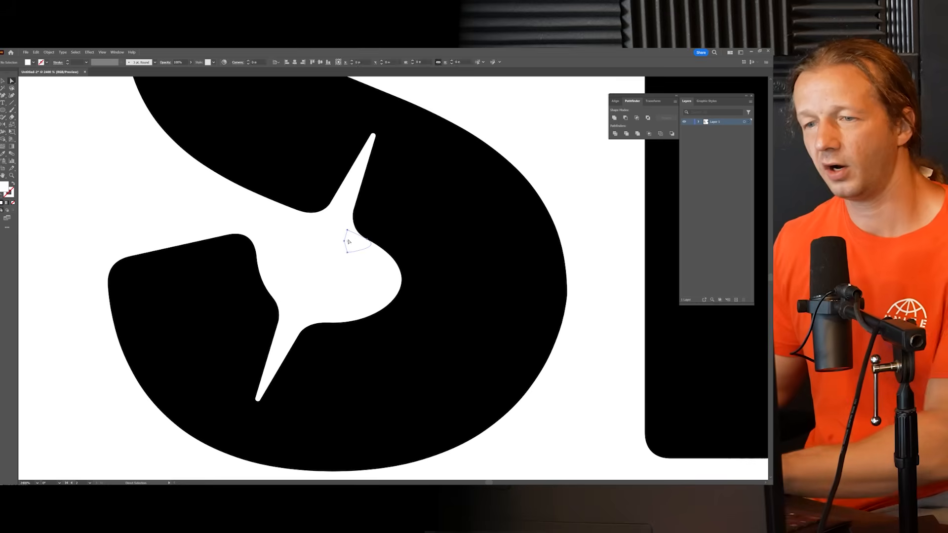
{"action": "left_click", "coordinate": [344, 229]}
{"action": "left_click_drag", "start_coordinate": [344, 229], "coordinate": [340, 224]}
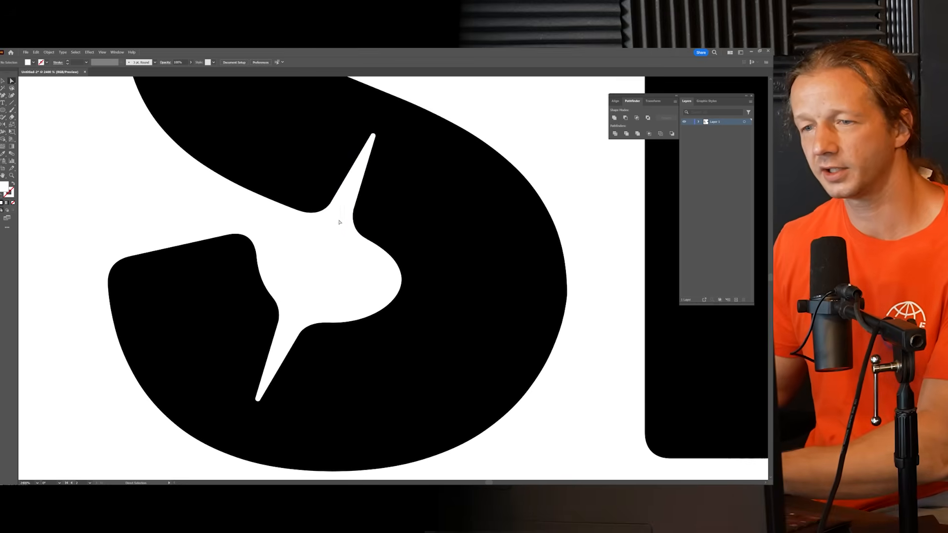
{"action": "left_click", "coordinate": [320, 219]}
{"action": "key", "text": "Delete"}
{"action": "key", "text": "Delete"}
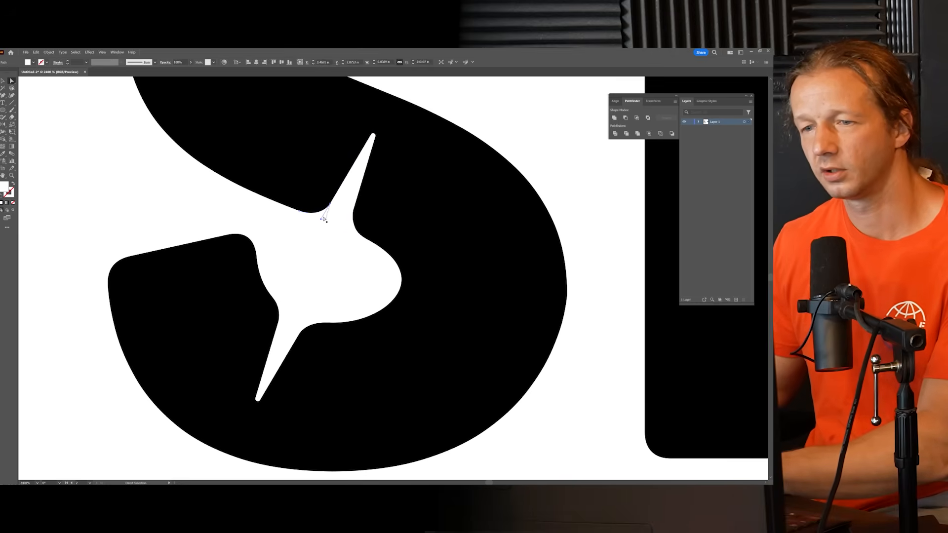
{"action": "left_click", "coordinate": [308, 235]}
{"action": "key", "text": "Delete"}
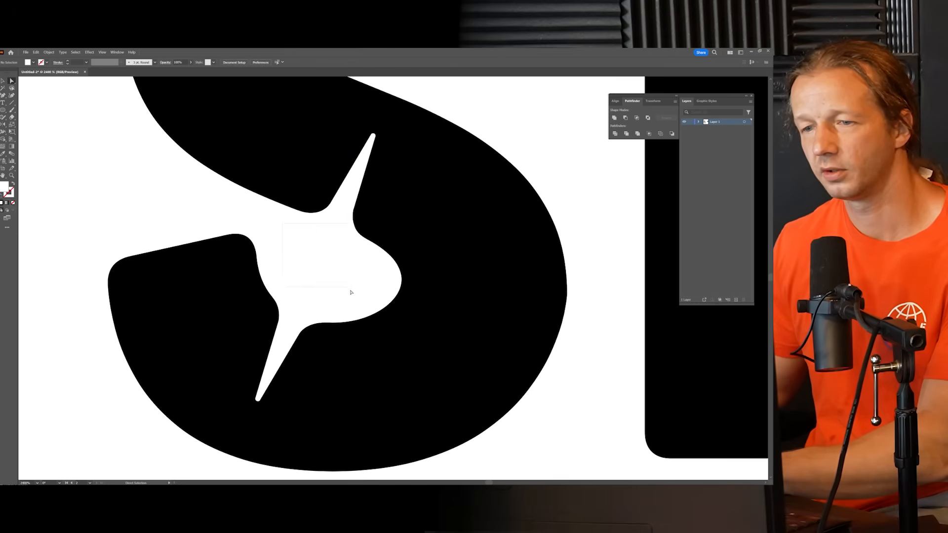
Step: Delete the remaining white pieces around the sparkle's lower ray so only the cut-out S is left
{"action": "left_click_drag", "start_coordinate": [328, 307], "coordinate": [329, 308]}
{"action": "key", "text": "Delete"}
{"action": "key", "text": "Delete"}
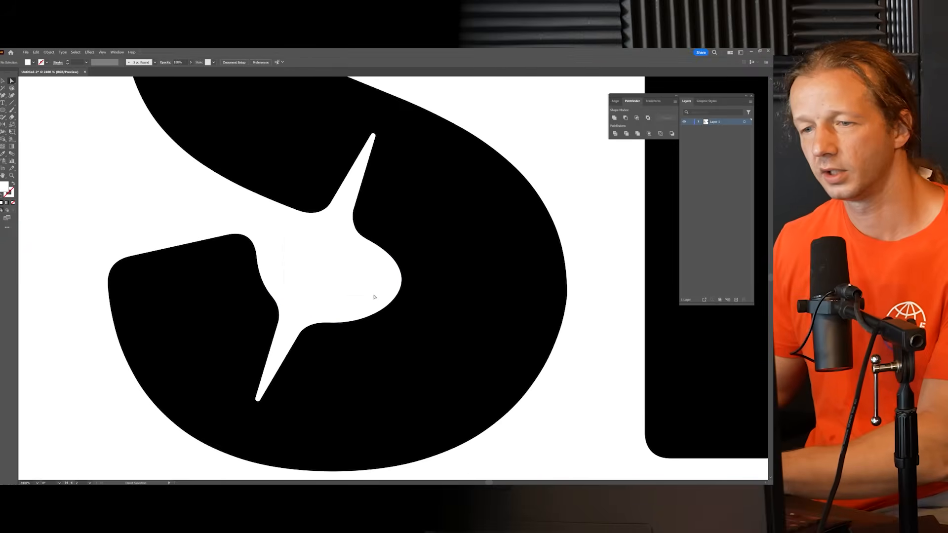
{"action": "left_click", "coordinate": [307, 318]}
{"action": "key", "text": "Delete"}
{"action": "left_click", "coordinate": [292, 298]}
{"action": "key", "text": "Delete"}
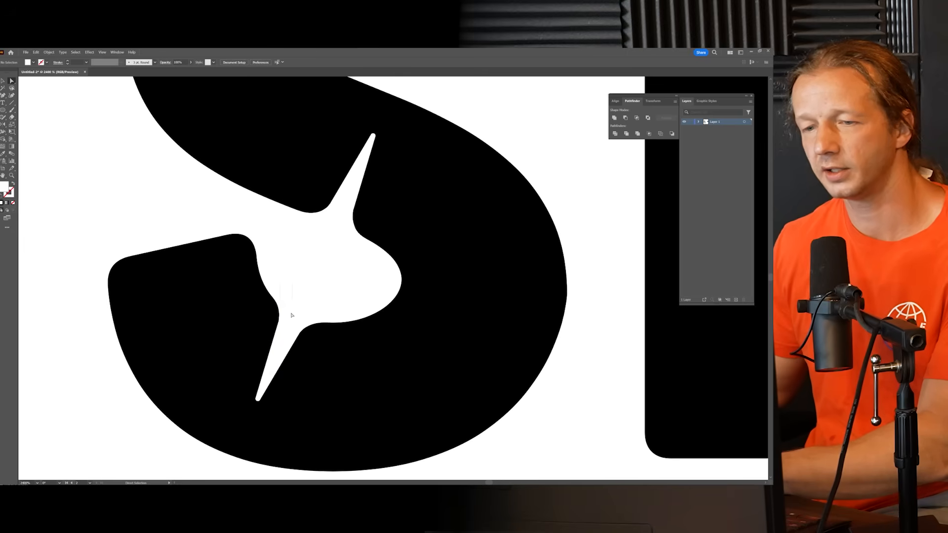
{"action": "left_click_drag", "start_coordinate": [430, 360], "coordinate": [427, 357]}
{"action": "key", "text": "Delete"}
{"action": "left_click_drag", "start_coordinate": [301, 219], "coordinate": [301, 218]}
{"action": "key", "text": "Delete"}
Step: Check the cut-out S for leftover pieces and examine the whole logo at smaller sizes
{"action": "left_click_drag", "start_coordinate": [165, 169], "coordinate": [446, 317]}
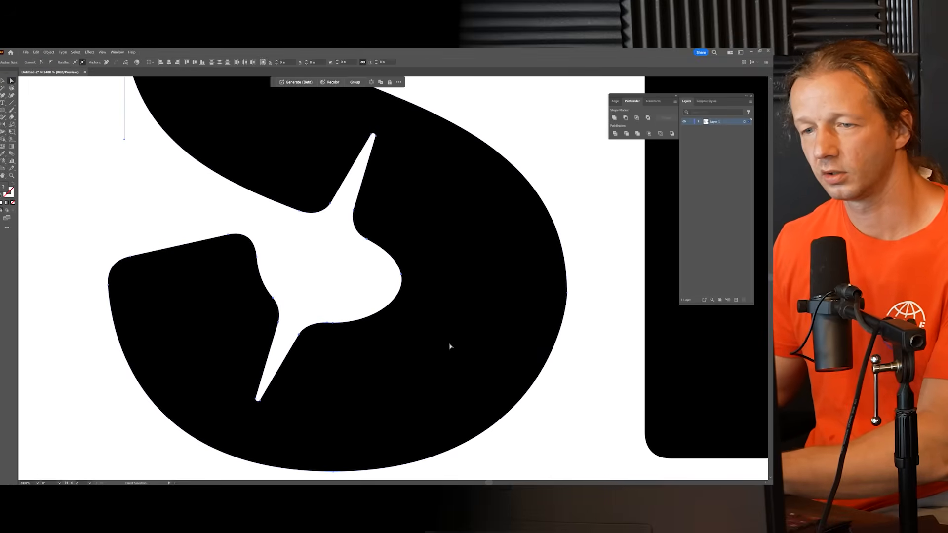
{"action": "left_click", "coordinate": [345, 279]}
{"action": "scroll", "coordinate": [341, 273], "scroll_direction": "down", "scroll_amount": 6}
{"action": "scroll", "coordinate": [353, 267], "scroll_direction": "up", "scroll_amount": 2}
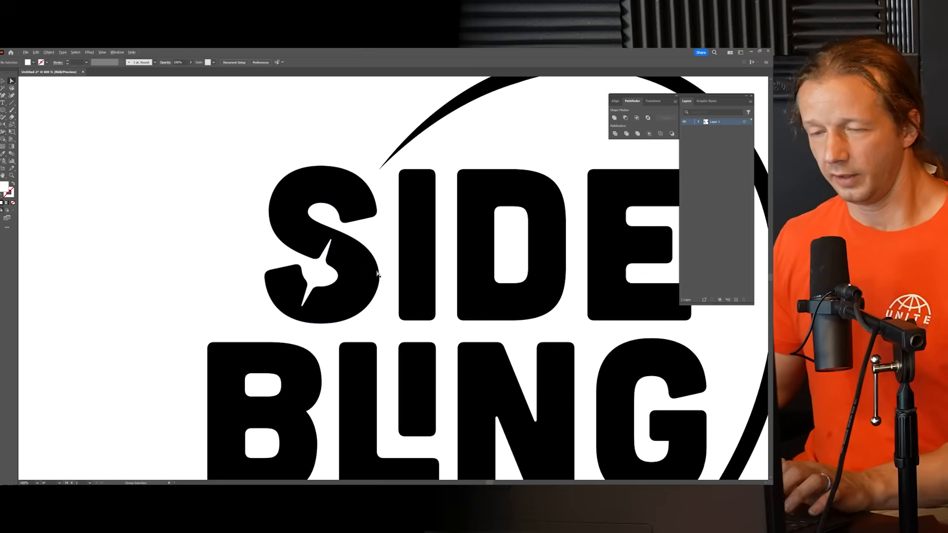
{"action": "left_click_drag", "start_coordinate": [378, 274], "coordinate": [361, 225]}
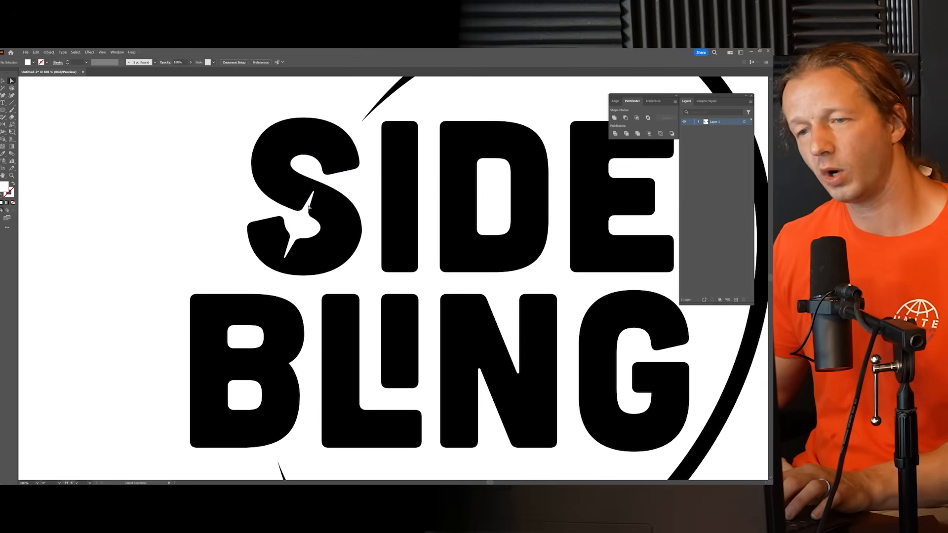
{"action": "scroll", "coordinate": [308, 208], "scroll_direction": "down", "scroll_amount": 4}
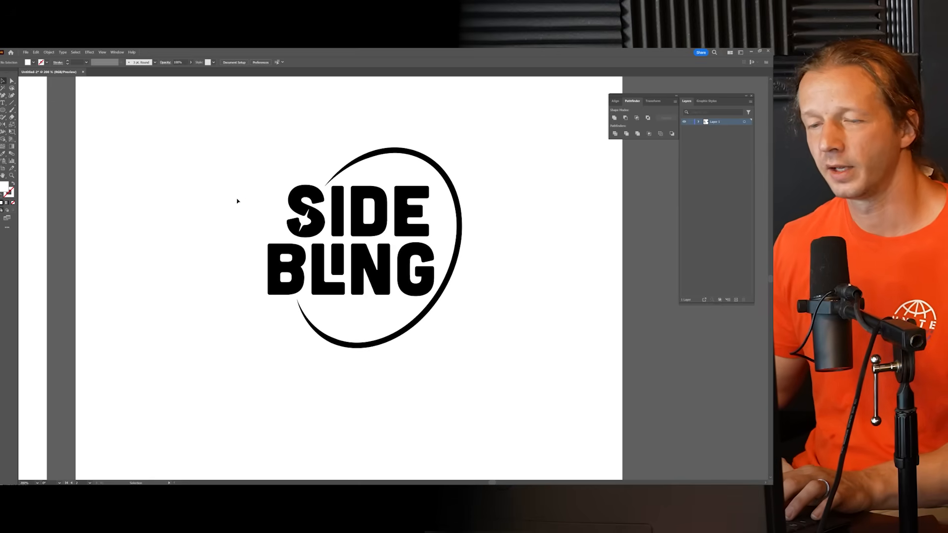
{"action": "key", "text": "ctrl+a"}
{"action": "left_click", "coordinate": [201, 209]}
{"action": "scroll", "coordinate": [201, 210], "scroll_direction": "down", "scroll_amount": 3}
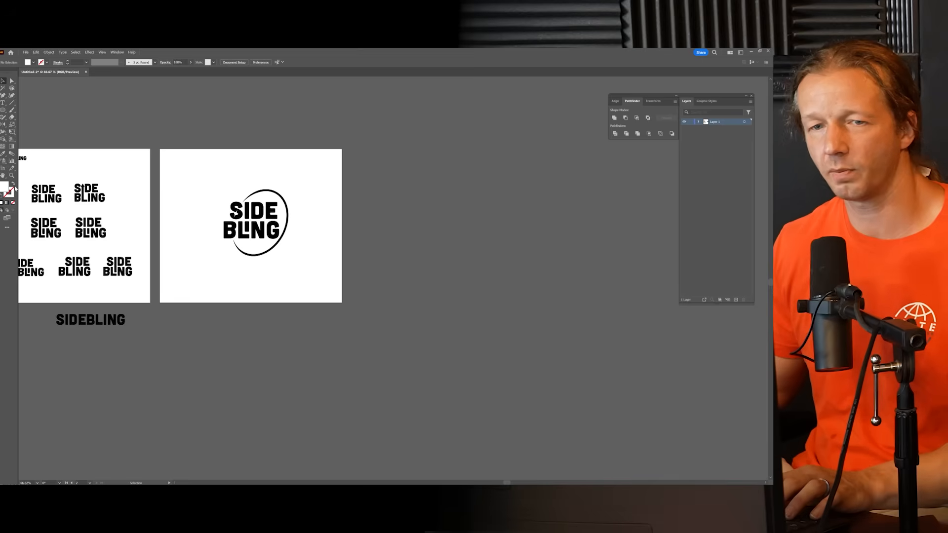
Step: Add an artboard beside the ringed logo's artboard and place a duplicate of the logo on it
{"action": "left_click", "coordinate": [4, 168]}
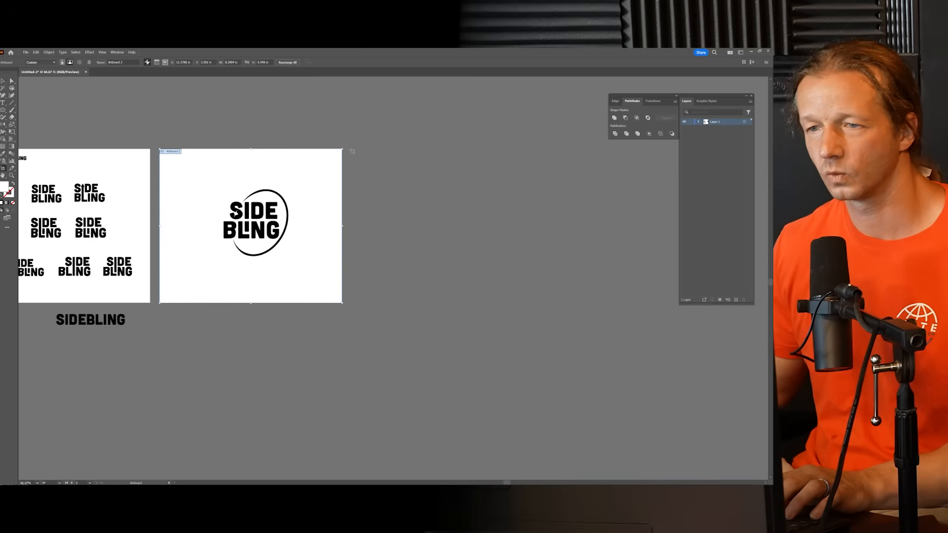
{"action": "left_click_drag", "start_coordinate": [351, 149], "coordinate": [539, 301]}
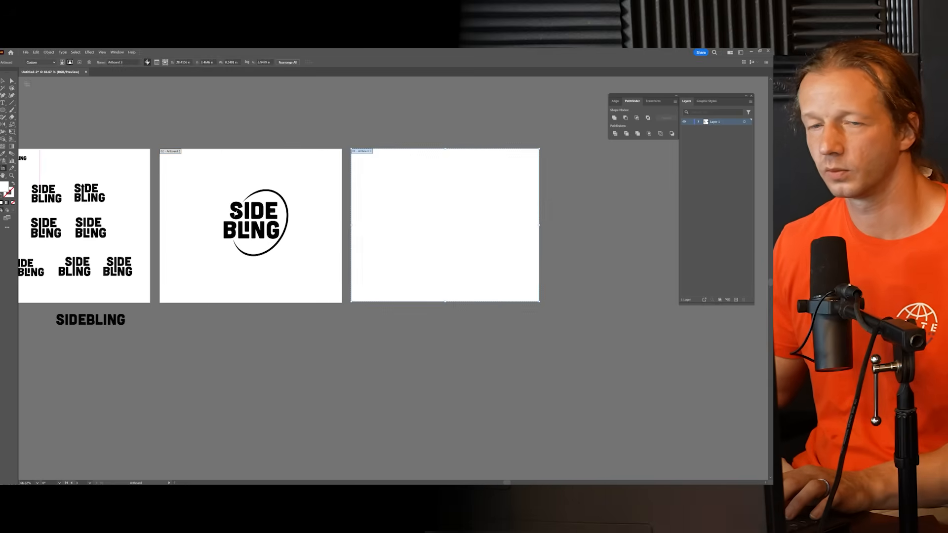
{"action": "left_click", "coordinate": [4, 80]}
{"action": "left_click_drag", "start_coordinate": [256, 211], "coordinate": [390, 218]}
Step: Delete the ring from the duplicated logo on the new artboard
{"action": "left_click", "coordinate": [198, 217]}
{"action": "left_click", "coordinate": [400, 188]}
{"action": "key", "text": "Delete"}
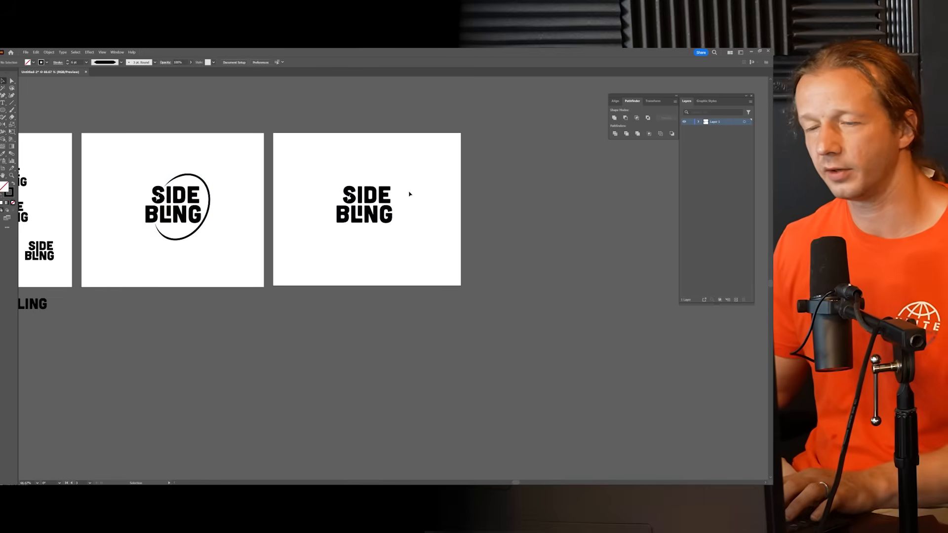
Step: Draw a rectangle covering the new artboard with a stroke of 0 and a green fill
{"action": "scroll", "coordinate": [375, 181], "scroll_direction": "up", "scroll_amount": 2}
{"action": "left_click_drag", "start_coordinate": [378, 179], "coordinate": [399, 209]}
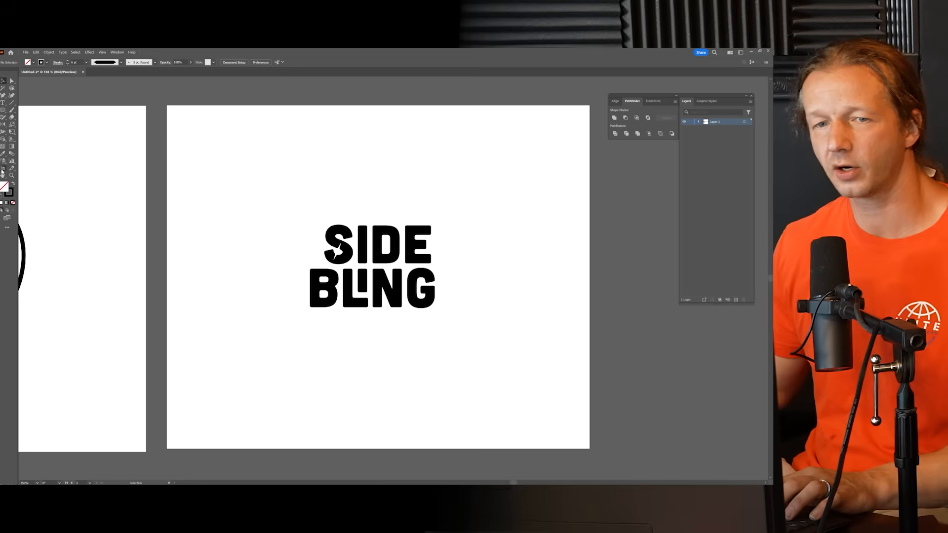
{"action": "left_click_drag", "start_coordinate": [3, 110], "coordinate": [24, 112]}
{"action": "mouse_move", "coordinate": [167, 105]}
{"action": "left_mouse_down"}
{"action": "mouse_move", "coordinate": [546, 425]}
{"action": "mouse_move", "coordinate": [591, 449]}
{"action": "left_mouse_up"}
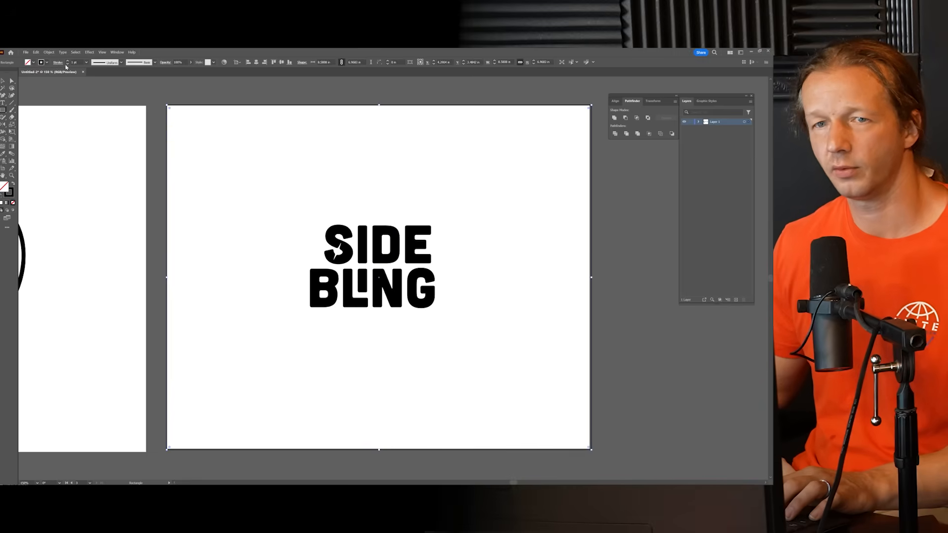
{"action": "left_click_drag", "start_coordinate": [78, 63], "coordinate": [66, 66]}
{"action": "type", "text": "0"}
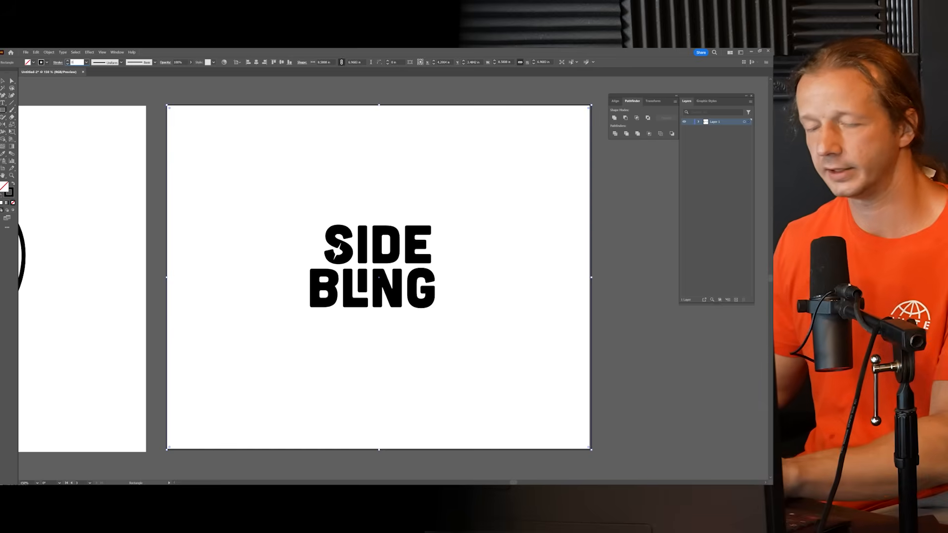
{"action": "key", "text": "Return"}
{"action": "left_click", "coordinate": [33, 63]}
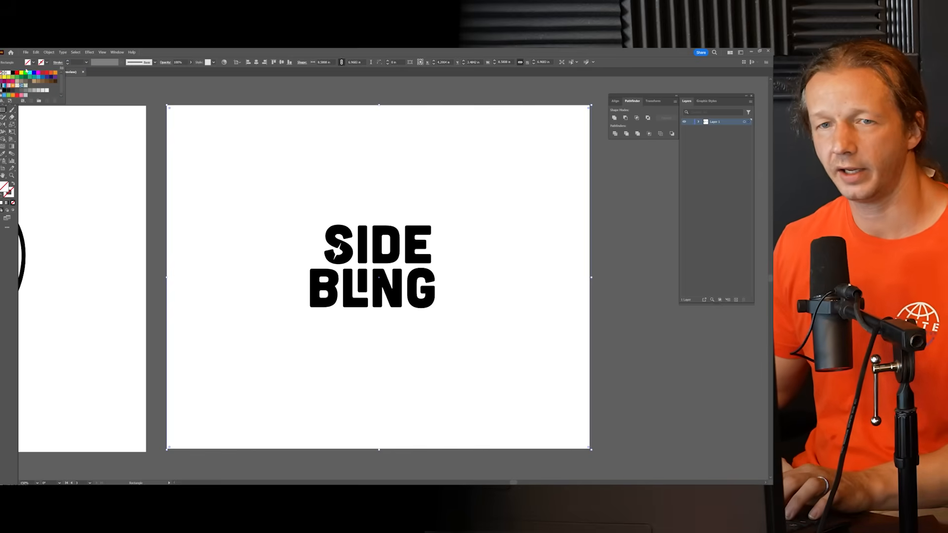
{"action": "left_click", "coordinate": [18, 78]}
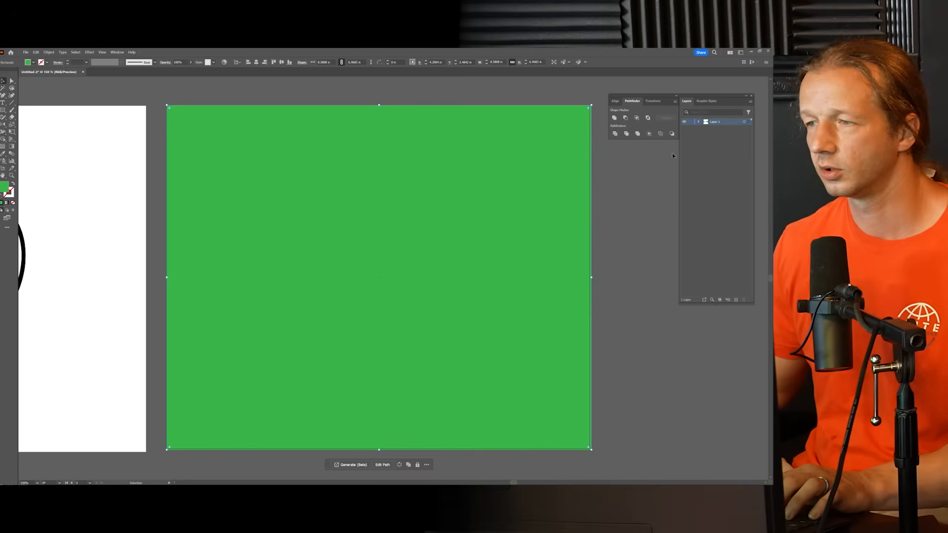
Step: Move the green rectangle below the lettering in the layer order, undo its accidental shift, and lock it
{"action": "left_click", "coordinate": [699, 122]}
{"action": "left_click_drag", "start_coordinate": [727, 131], "coordinate": [723, 280]}
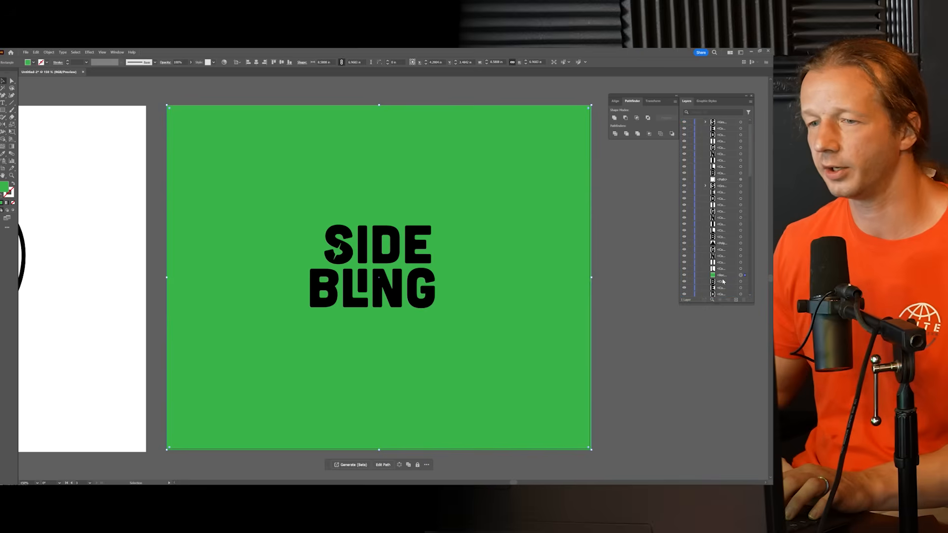
{"action": "left_click_drag", "start_coordinate": [295, 214], "coordinate": [451, 288]}
{"action": "key", "text": "ctrl+z"}
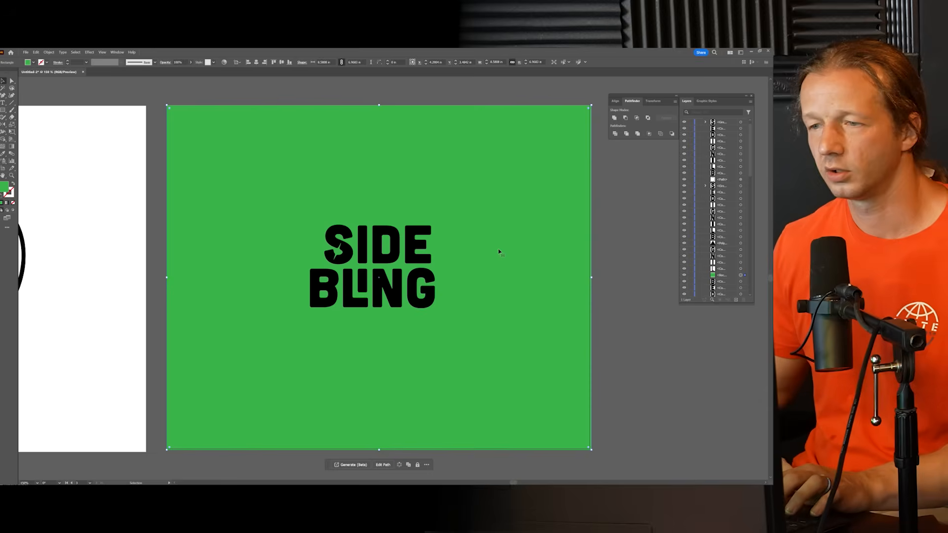
{"action": "left_click", "coordinate": [691, 276]}
Step: Select all the SIDE BLING letters on the green background and fill them white
{"action": "left_click_drag", "start_coordinate": [271, 206], "coordinate": [496, 334]}
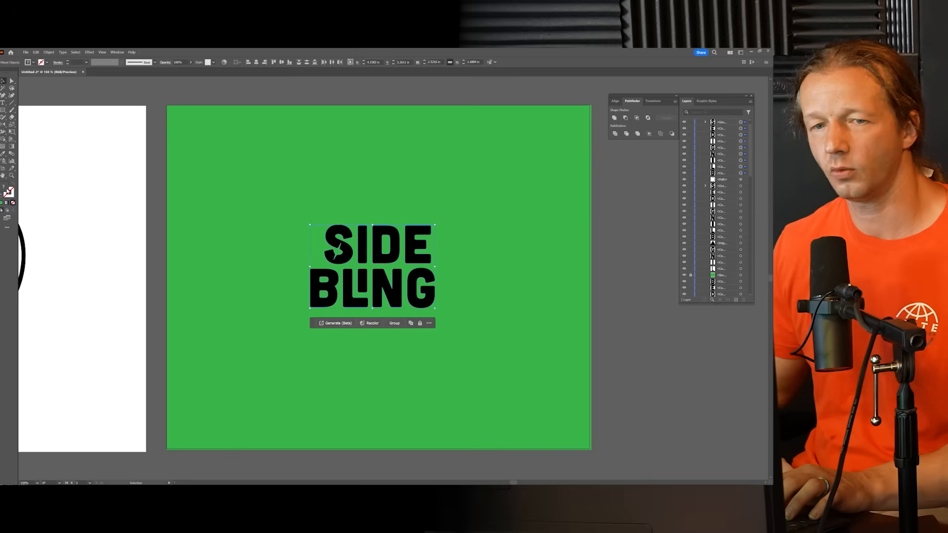
{"action": "left_click", "coordinate": [33, 63]}
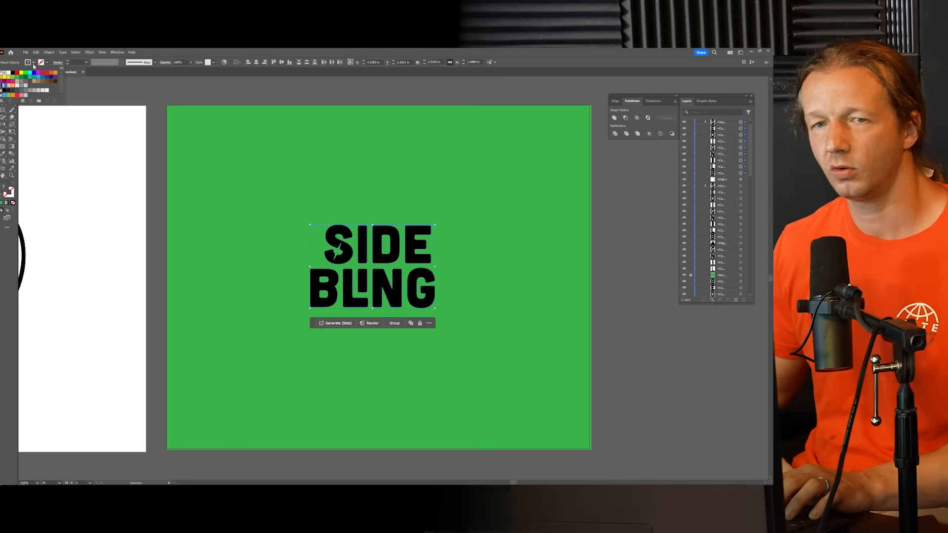
{"action": "left_click", "coordinate": [8, 73]}
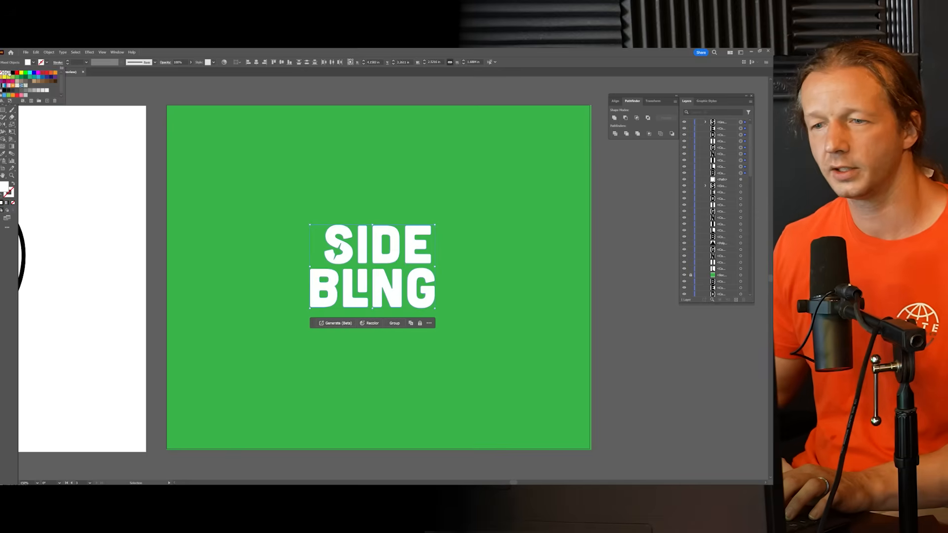
Step: Deselect the lettering, unlock the green background rectangle, darken its fill to H 127°, S 73%, B 63%, and lock it again
{"action": "left_click", "coordinate": [332, 187]}
{"action": "left_click", "coordinate": [434, 192]}
{"action": "scroll", "coordinate": [439, 218], "scroll_direction": "down", "scroll_amount": 3}
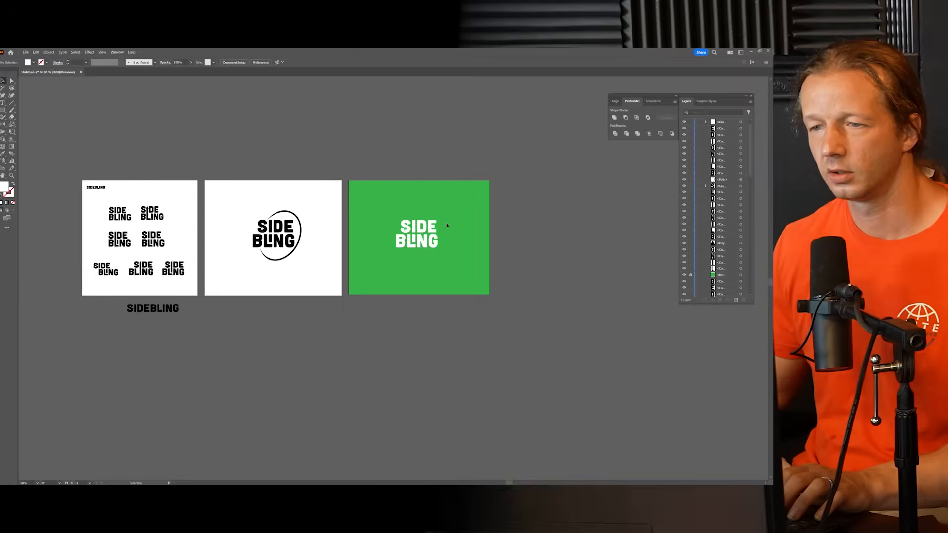
{"action": "scroll", "coordinate": [447, 225], "scroll_direction": "up", "scroll_amount": 4}
{"action": "scroll", "coordinate": [452, 224], "scroll_direction": "down", "scroll_amount": 1}
{"action": "left_click_drag", "start_coordinate": [438, 218], "coordinate": [457, 223]}
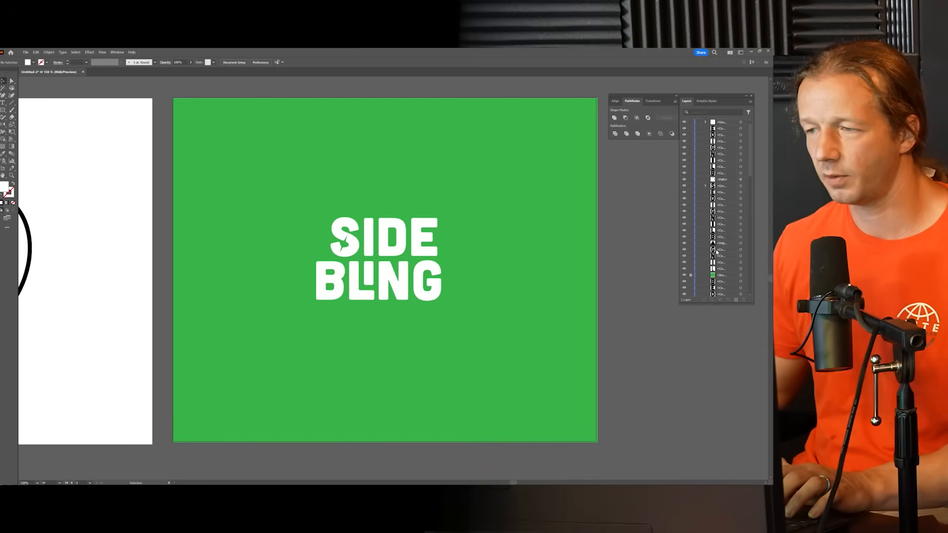
{"action": "left_click", "coordinate": [741, 275]}
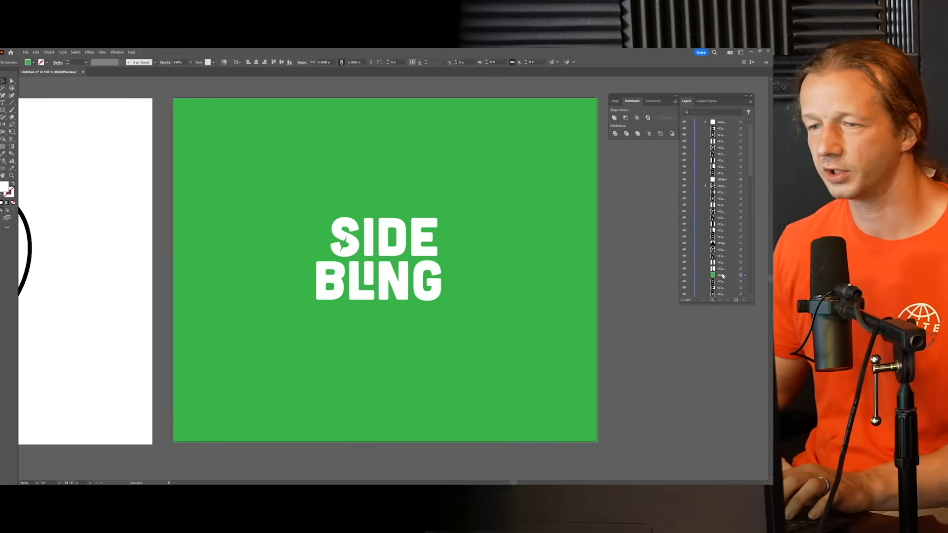
{"action": "double_click", "coordinate": [2, 187]}
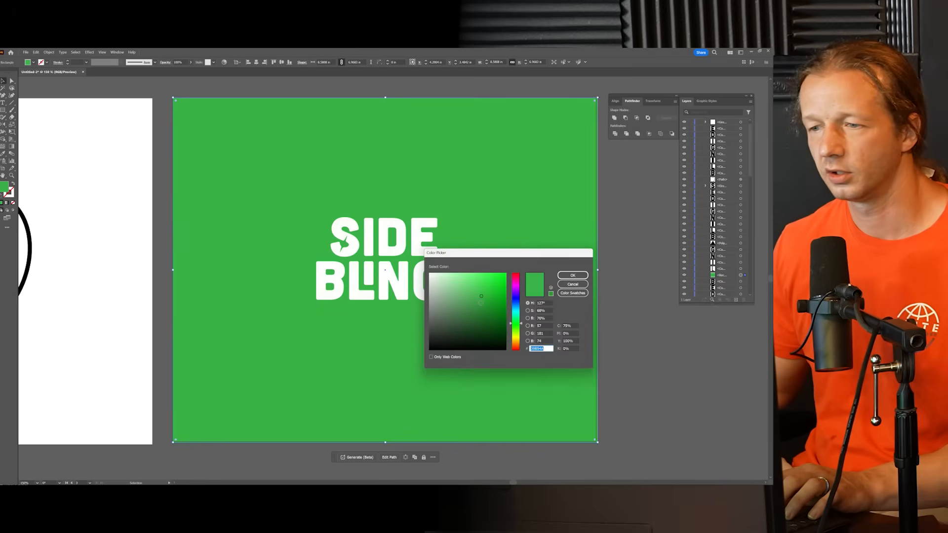
{"action": "left_click", "coordinate": [484, 304]}
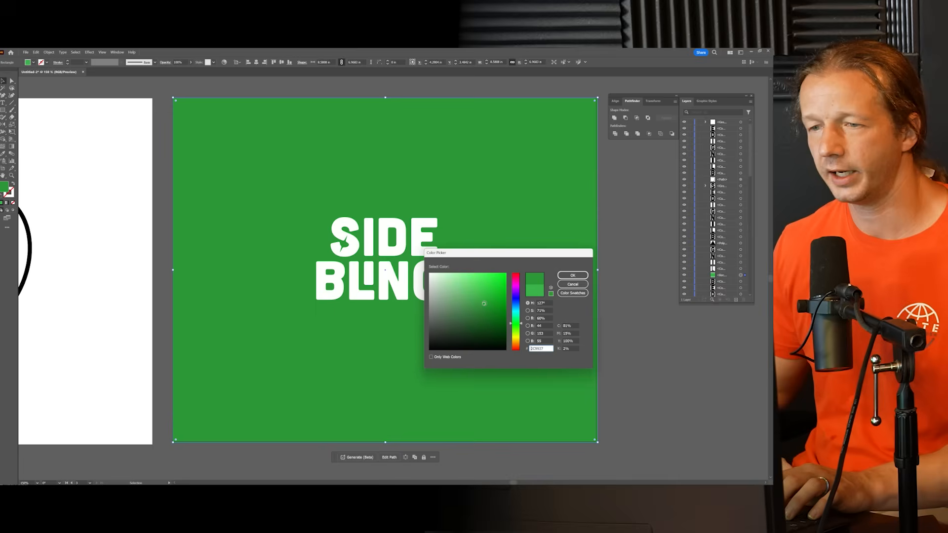
{"action": "left_click", "coordinate": [566, 276]}
{"action": "left_click", "coordinate": [626, 282]}
{"action": "left_click_drag", "start_coordinate": [624, 272], "coordinate": [620, 261]}
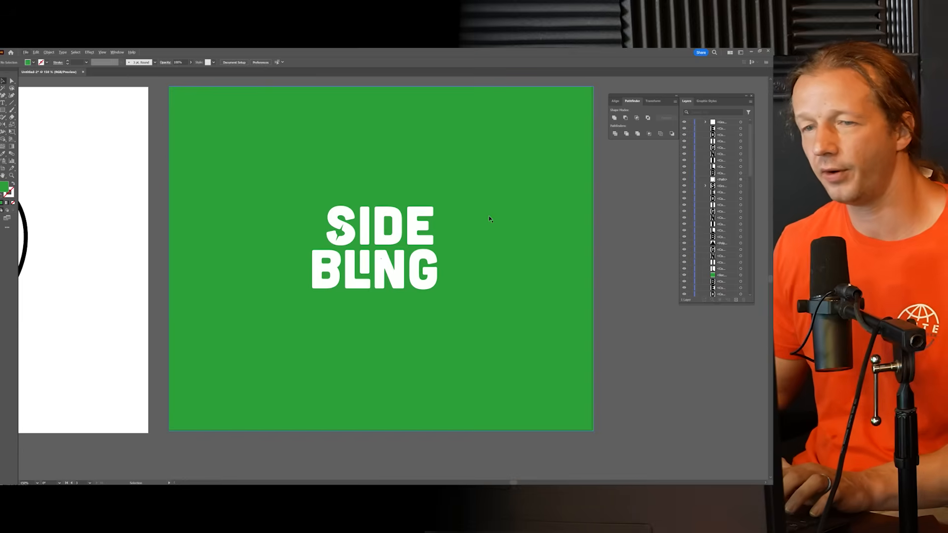
{"action": "left_click", "coordinate": [503, 222]}
{"action": "left_click", "coordinate": [691, 275]}
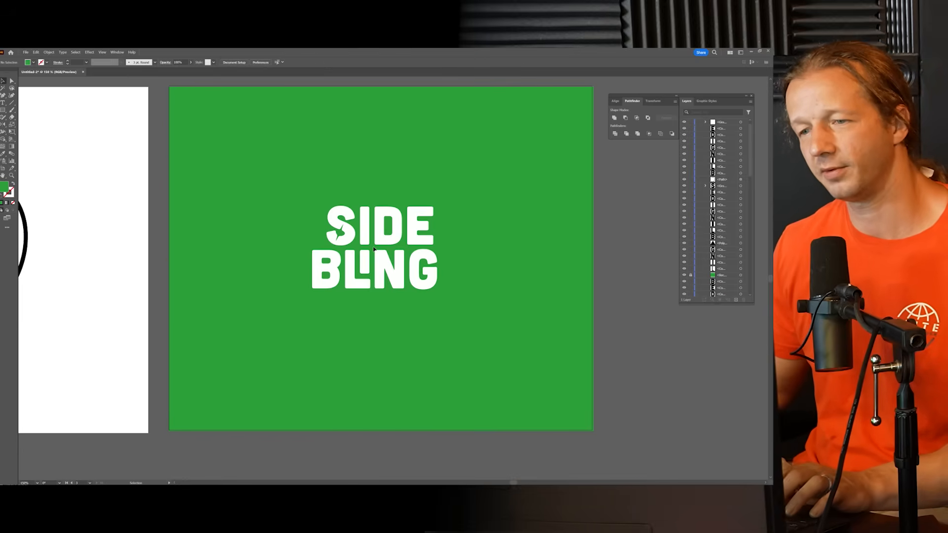
Step: Compare the early SIDE BLING concepts with the ringed logo and the white-on-green version across the three artboards
{"action": "scroll", "coordinate": [377, 250], "scroll_direction": "down", "scroll_amount": 5}
{"action": "scroll", "coordinate": [278, 264], "scroll_direction": "up", "scroll_amount": 4}
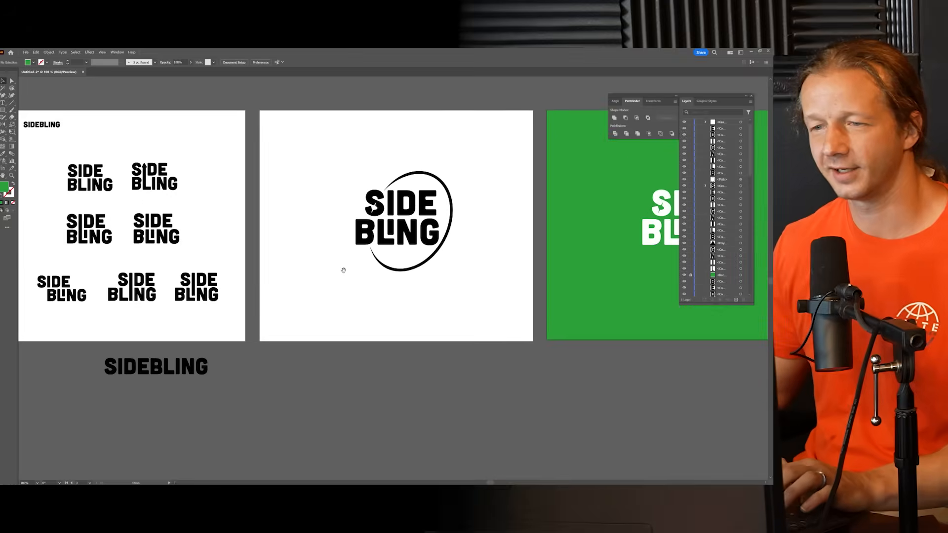
{"action": "left_click_drag", "start_coordinate": [344, 270], "coordinate": [388, 279]}
{"action": "scroll", "coordinate": [388, 281], "scroll_direction": "down", "scroll_amount": 2}
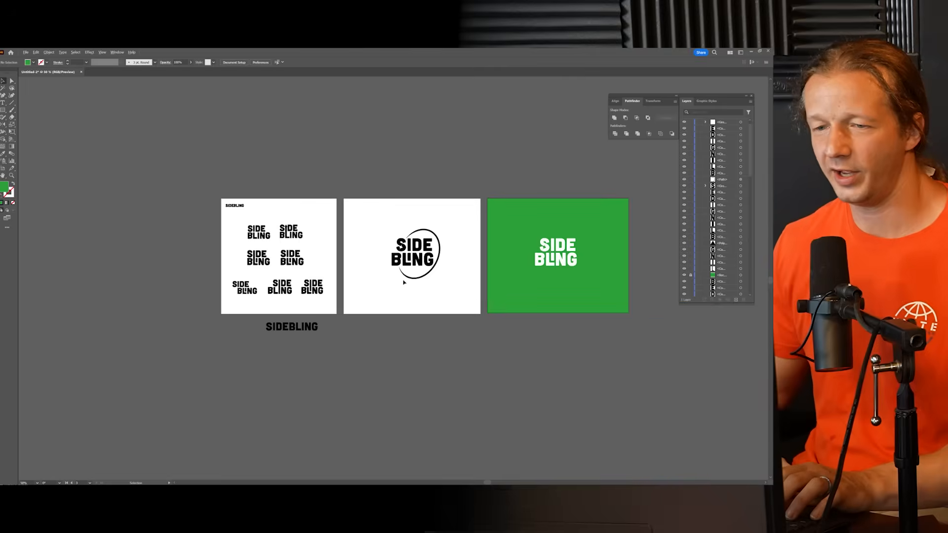
{"action": "scroll", "coordinate": [404, 282], "scroll_direction": "up", "scroll_amount": 2}
{"action": "left_click_drag", "start_coordinate": [202, 242], "coordinate": [391, 257]}
{"action": "scroll", "coordinate": [390, 256], "scroll_direction": "up", "scroll_amount": 4}
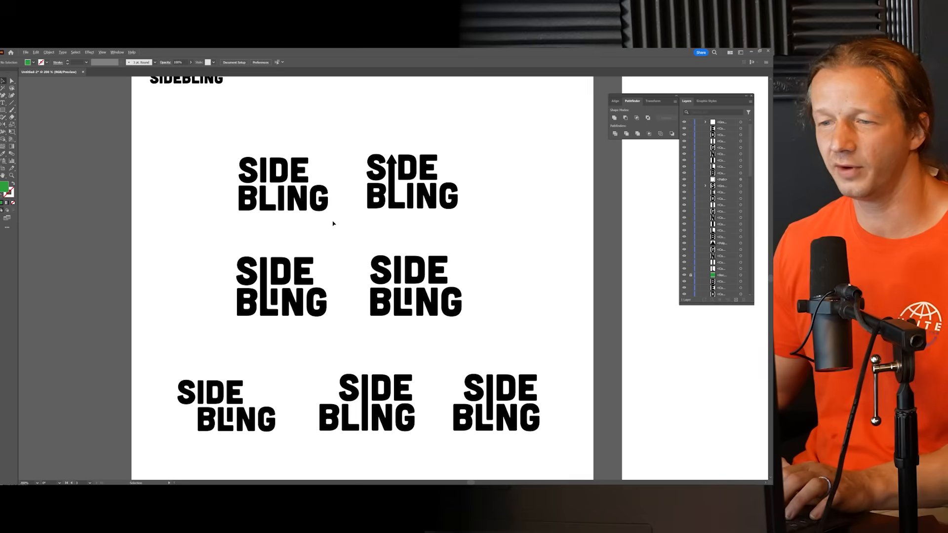
{"action": "scroll", "coordinate": [359, 248], "scroll_direction": "down", "scroll_amount": 1}
{"action": "left_click_drag", "start_coordinate": [566, 250], "coordinate": [82, 251]}
{"action": "left_click_drag", "start_coordinate": [764, 265], "coordinate": [261, 283]}
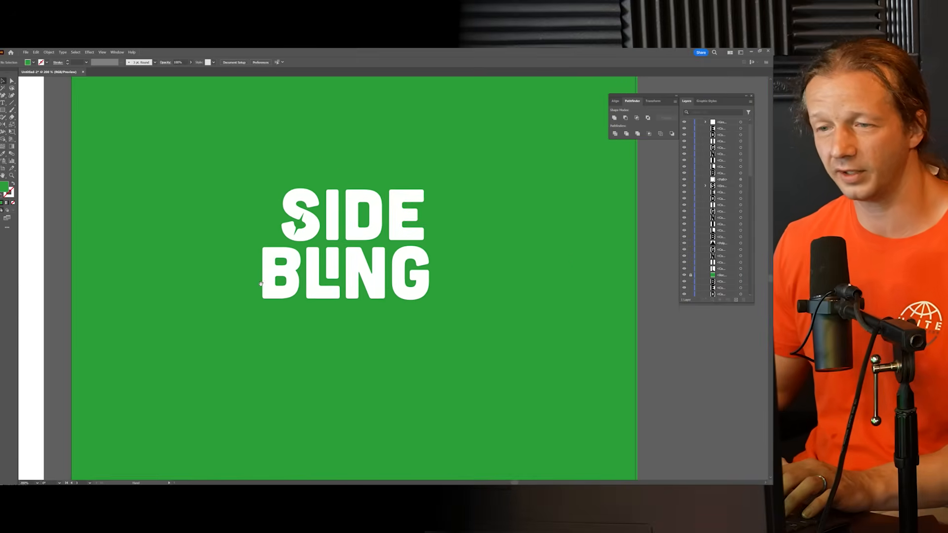
Step: Inspect the white lettering on the green artboard up close and from afar, checking the short I in BLING
{"action": "scroll", "coordinate": [342, 284], "scroll_direction": "down", "scroll_amount": 2}
{"action": "scroll", "coordinate": [344, 286], "scroll_direction": "up", "scroll_amount": 4}
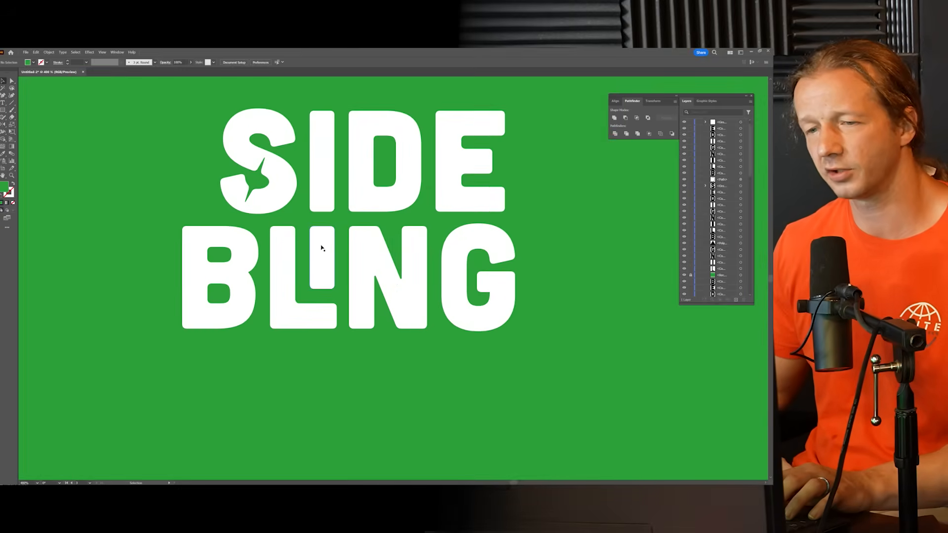
{"action": "mouse_move", "coordinate": [325, 254]}
{"action": "left_mouse_down"}
{"action": "mouse_move", "coordinate": [373, 275]}
{"action": "mouse_move", "coordinate": [381, 289]}
{"action": "mouse_move", "coordinate": [365, 252]}
{"action": "mouse_move", "coordinate": [328, 255]}
{"action": "mouse_move", "coordinate": [377, 297]}
{"action": "mouse_move", "coordinate": [341, 243]}
{"action": "mouse_move", "coordinate": [325, 254]}
{"action": "left_mouse_up"}
{"action": "left_click", "coordinate": [165, 202]}
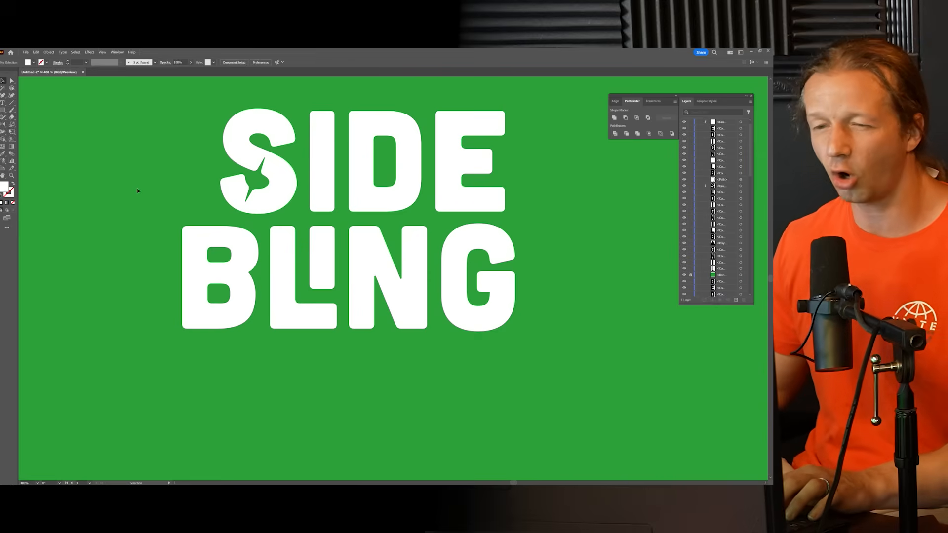
{"action": "scroll", "coordinate": [149, 199], "scroll_direction": "down", "scroll_amount": 4}
{"action": "scroll", "coordinate": [286, 225], "scroll_direction": "up", "scroll_amount": 3}
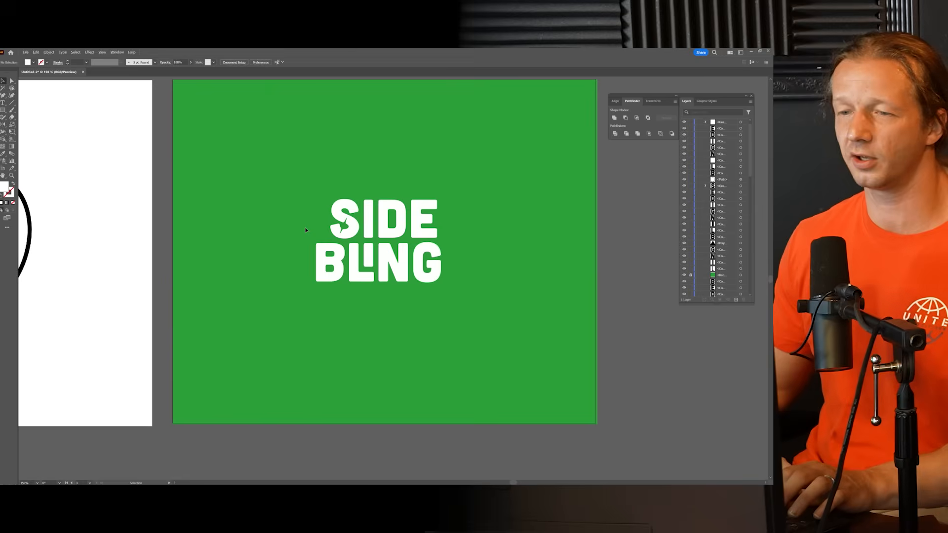